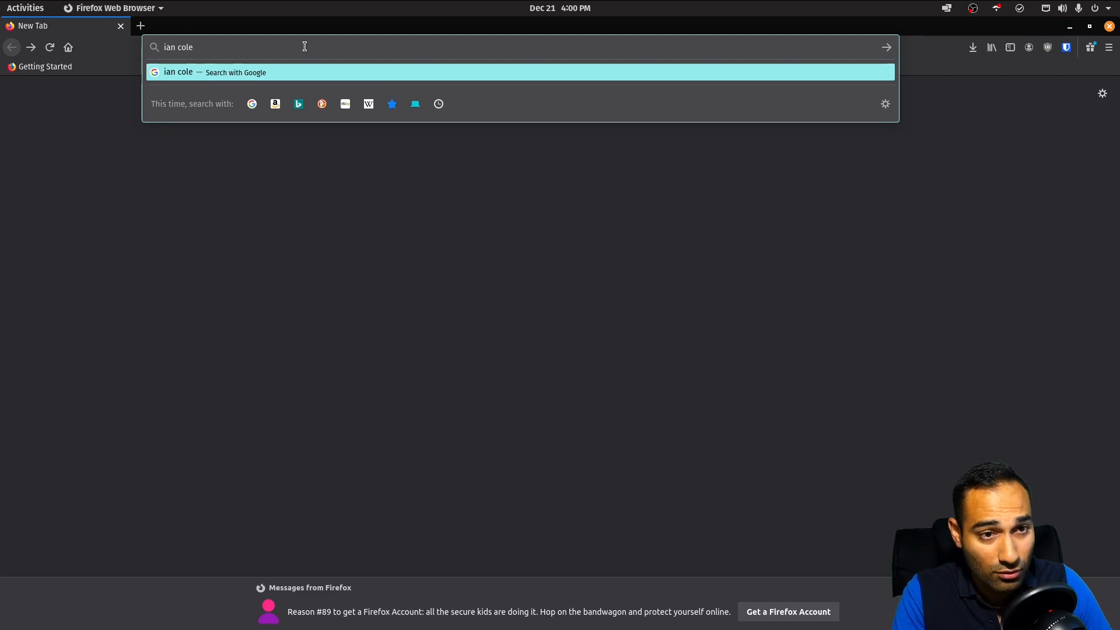
Search Google for 'ian coleman bip39' and open the iancoleman.io/bip39 converter result
key("Return")
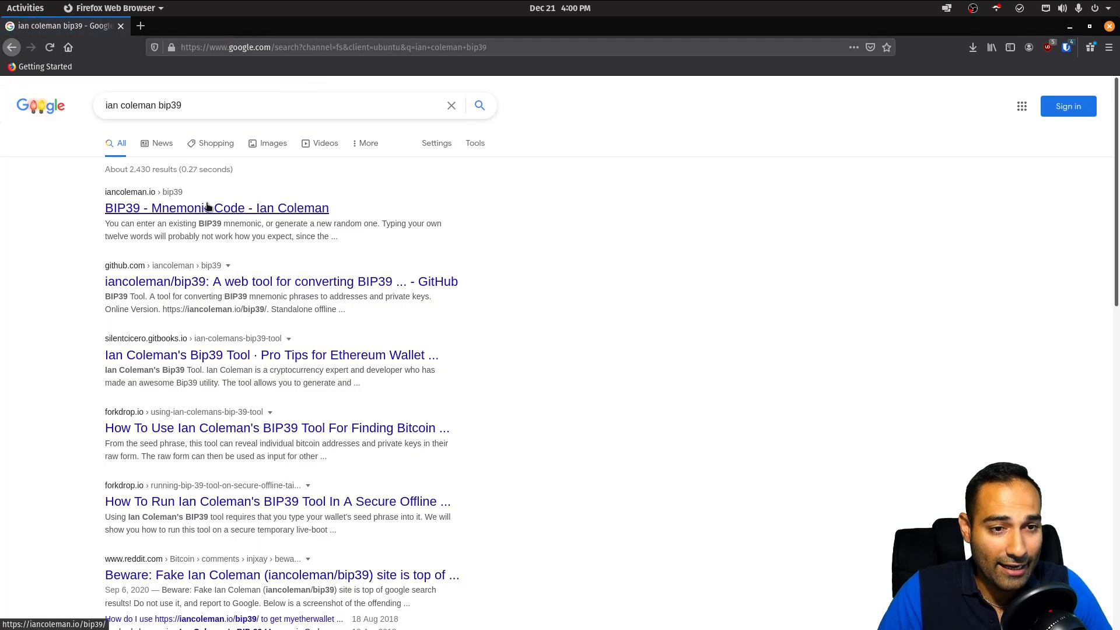
left_click(140, 208)
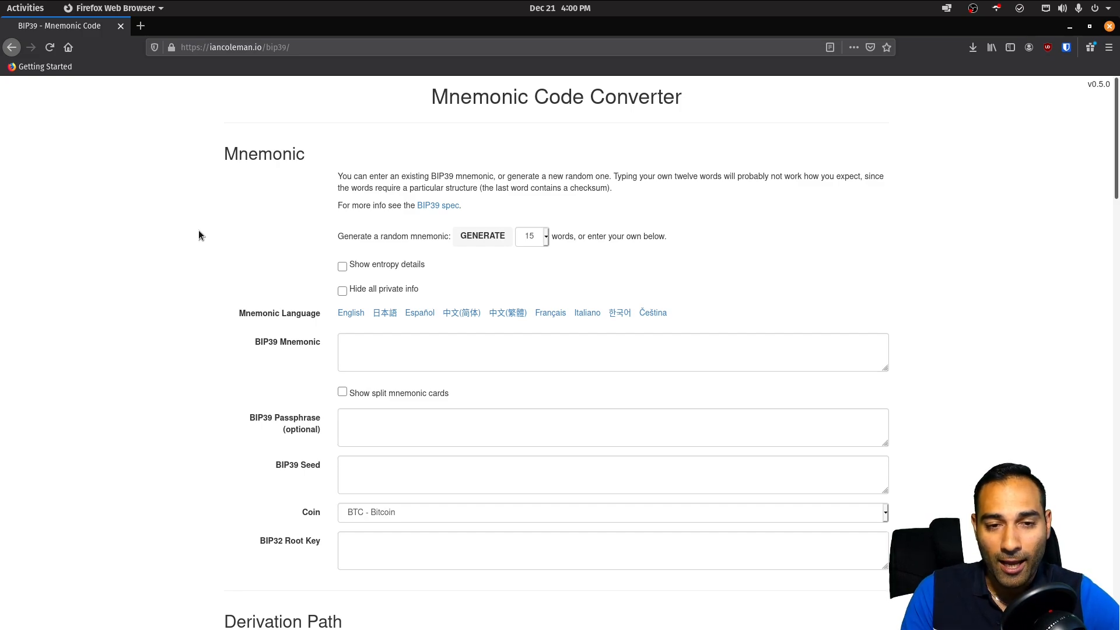
Change the mnemonic length from 15 to 12 words and generate a random mnemonic
left_click(527, 237)
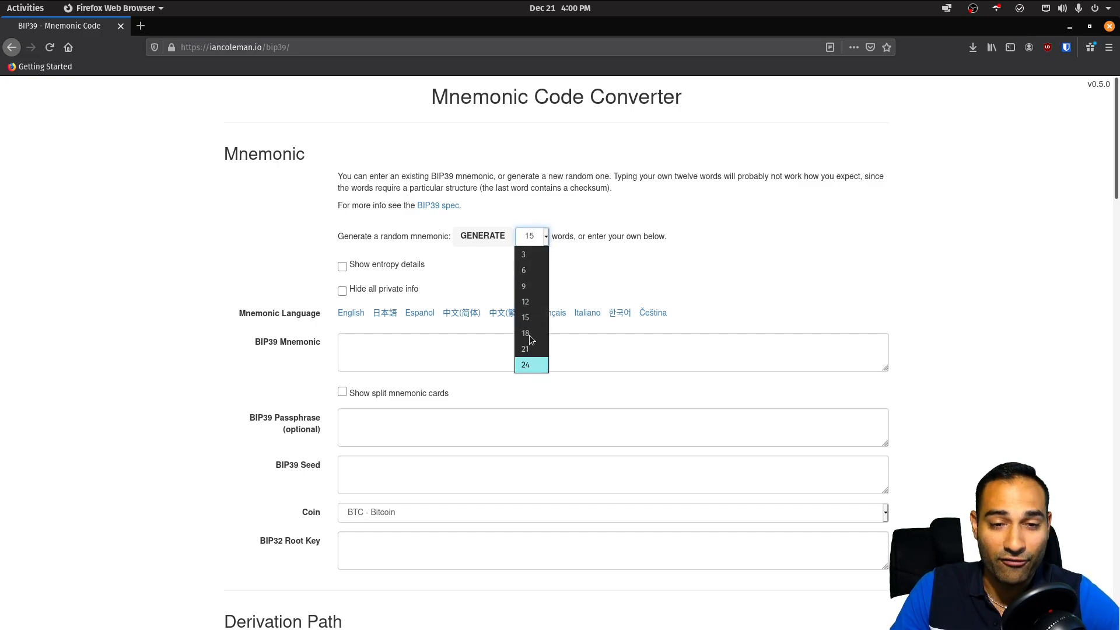
left_click(525, 302)
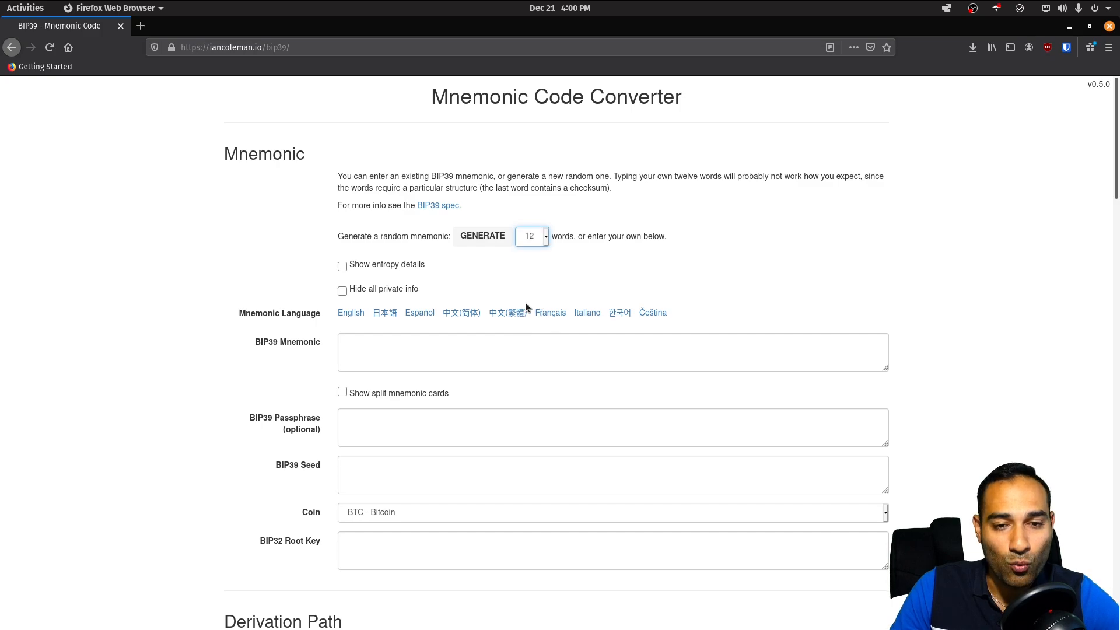
left_click(498, 241)
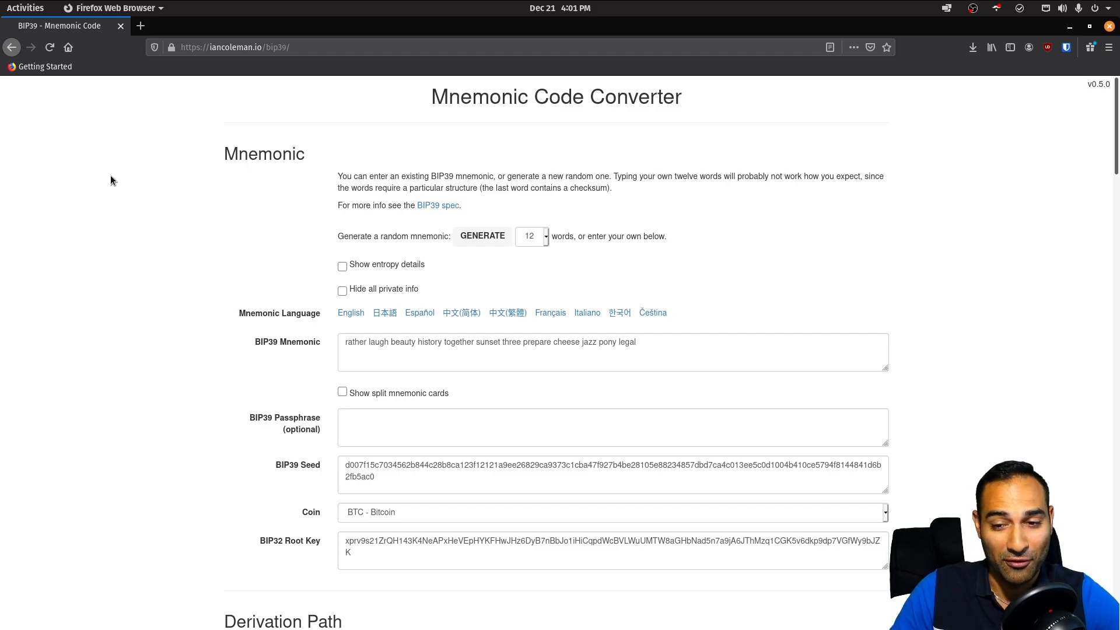
key("ctrl+shift+p")
Search 'bip39 word list' and open GitHub's english.txt wordlist, scrolling through its words
type("bip")
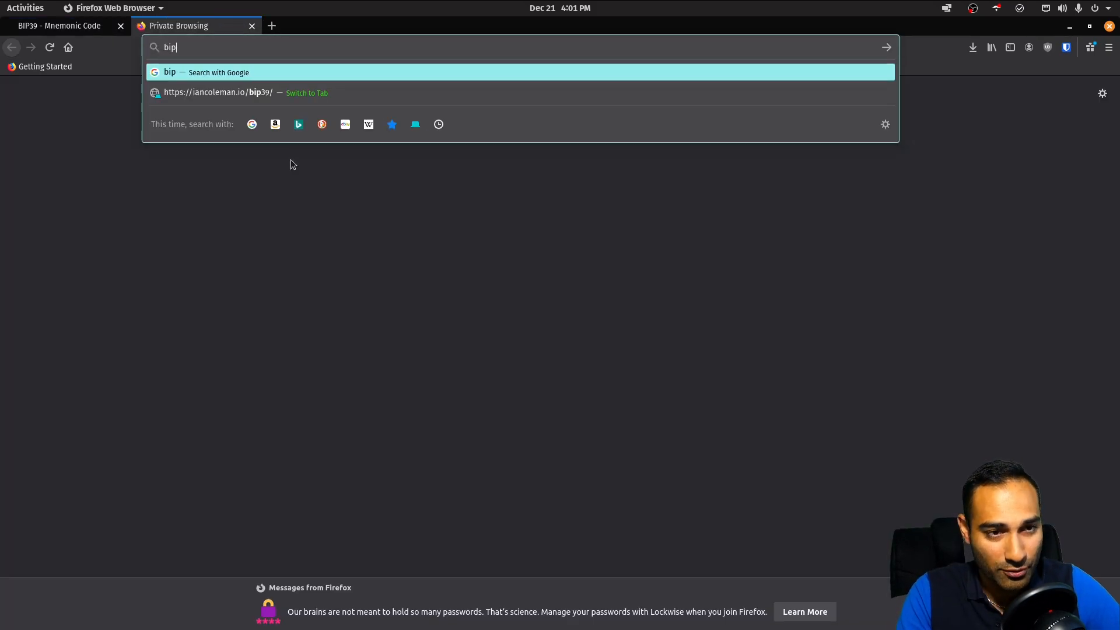
type("39 word list")
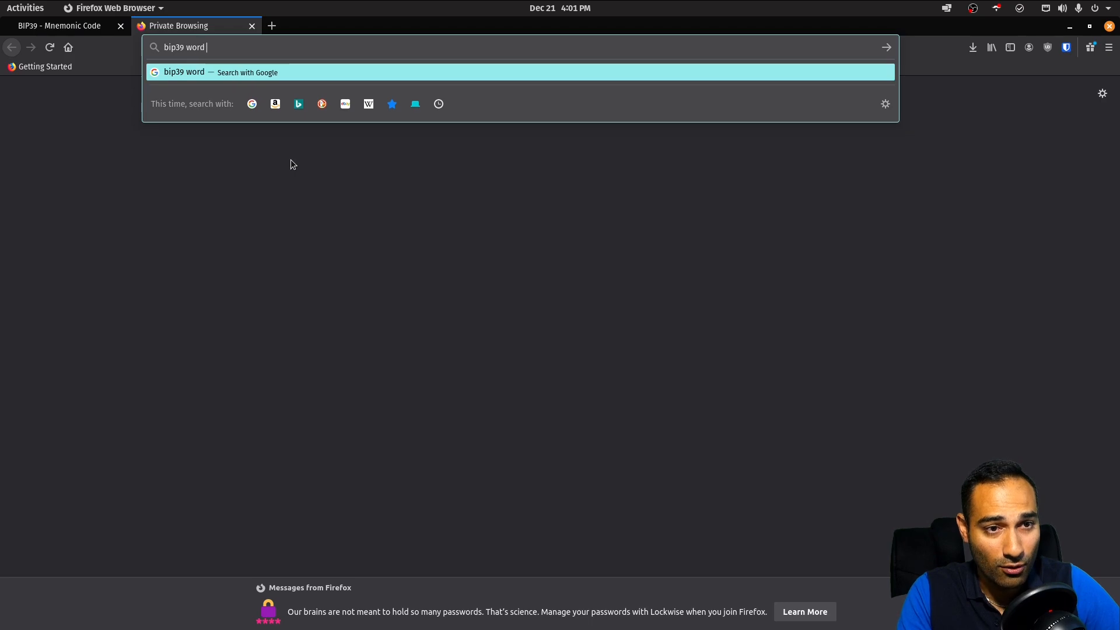
key("Return")
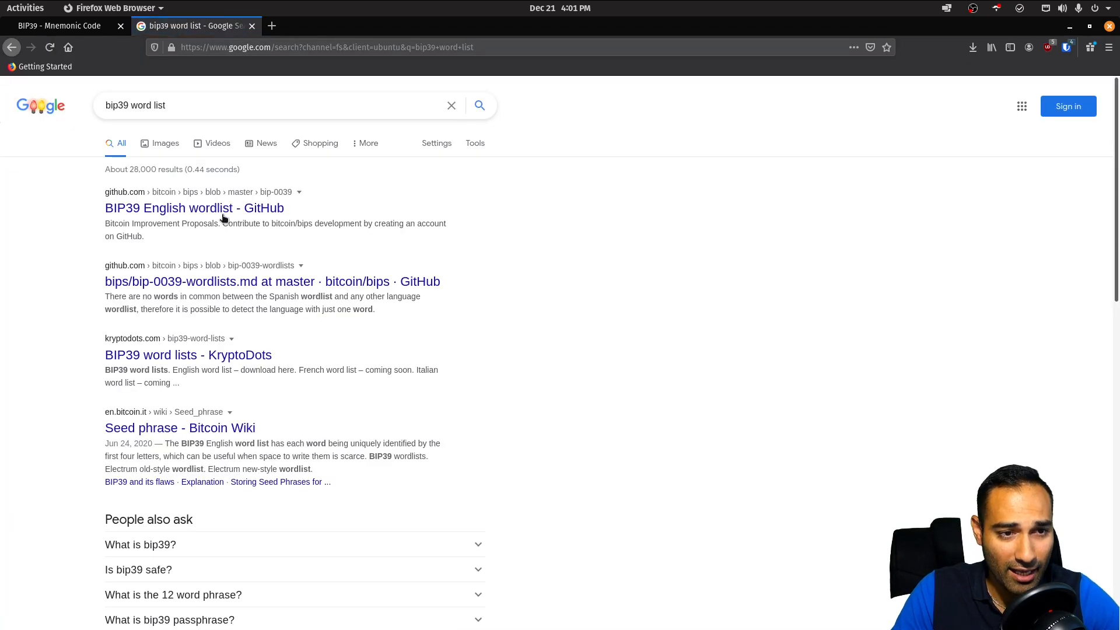
left_click(227, 210)
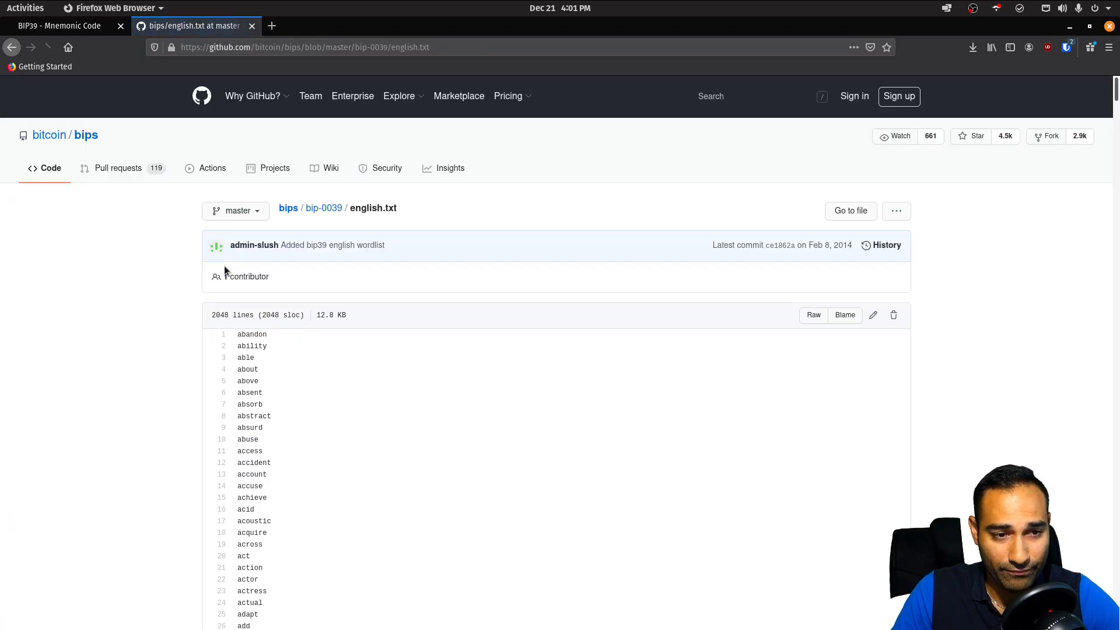
scroll(182, 287, "down", 3)
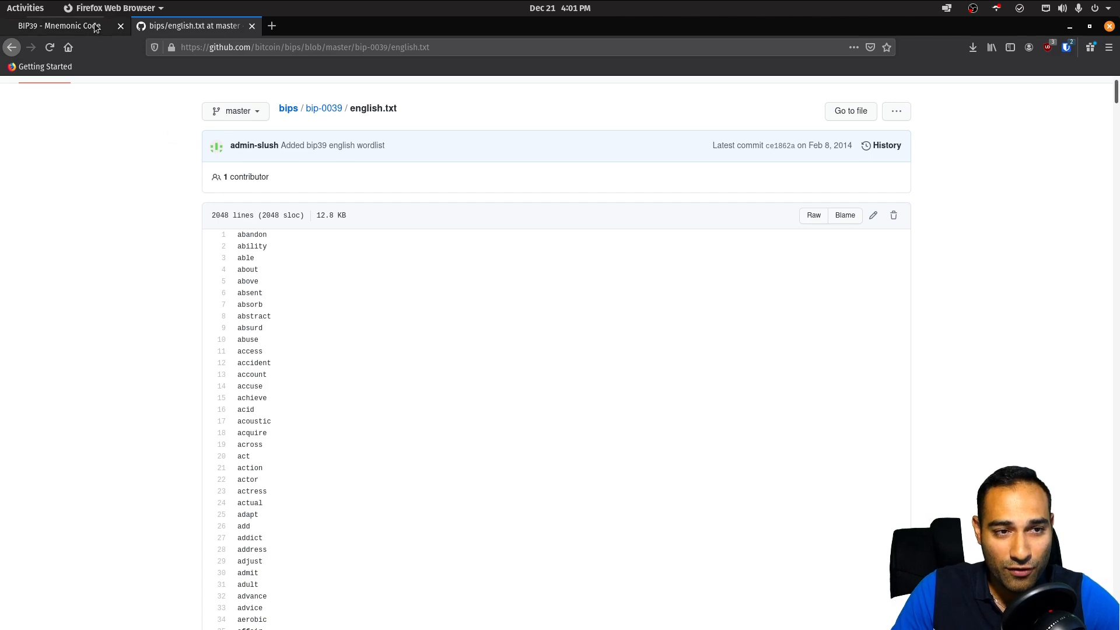
left_click(58, 26)
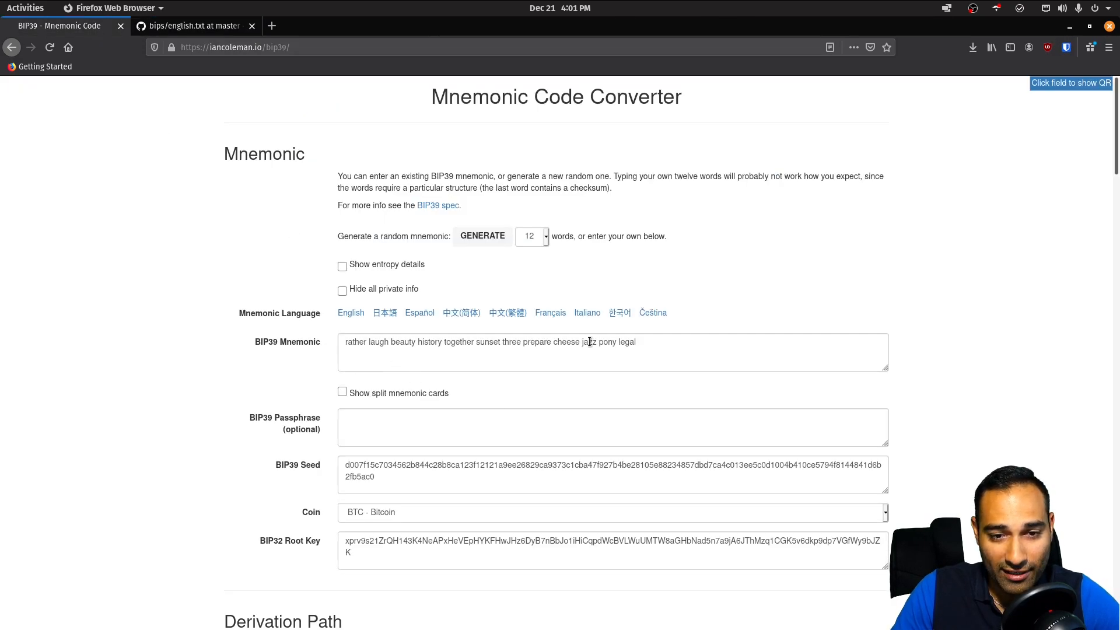
left_click(200, 29)
scroll(165, 300, "down", 10)
scroll(174, 307, "down", 10)
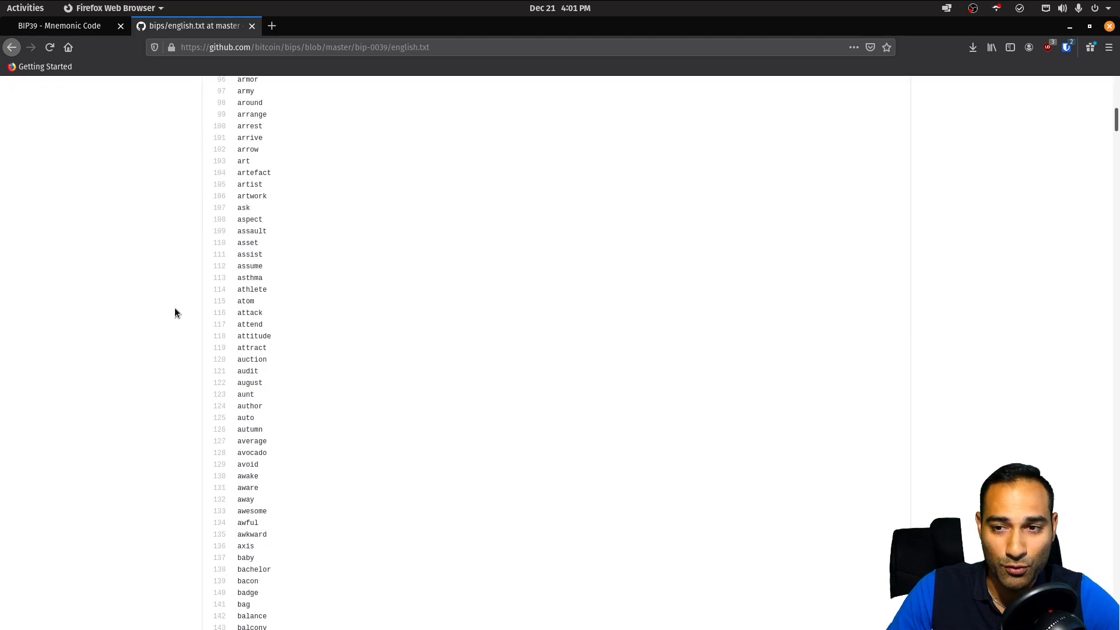
Return to the converter tab and review the generated 12-word mnemonic and the sections below
left_click(79, 23)
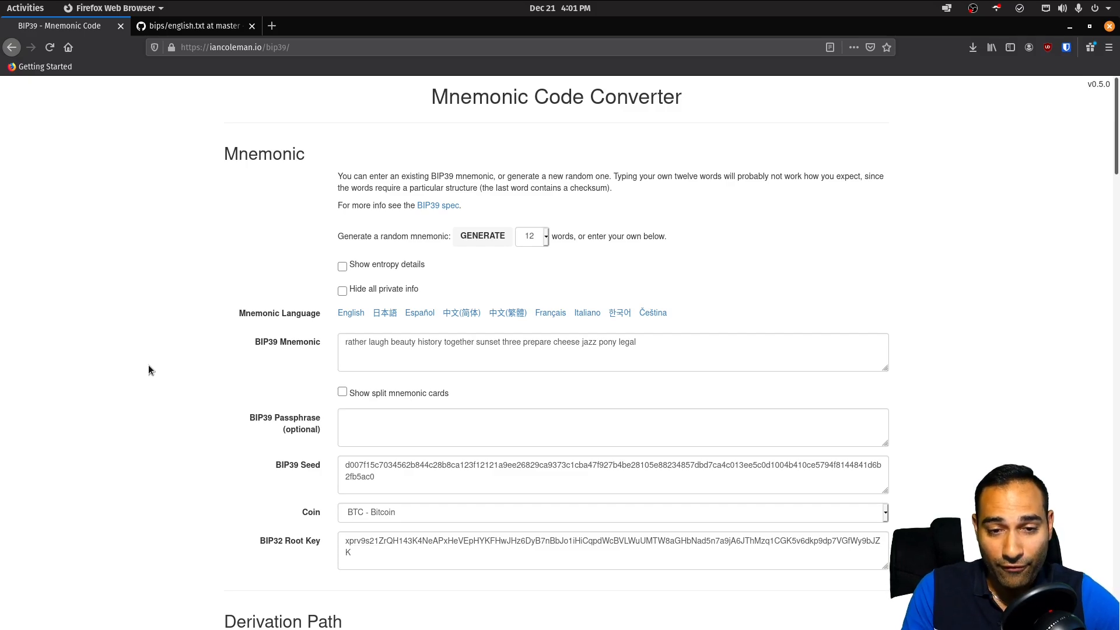
left_click_drag(684, 345, 345, 342)
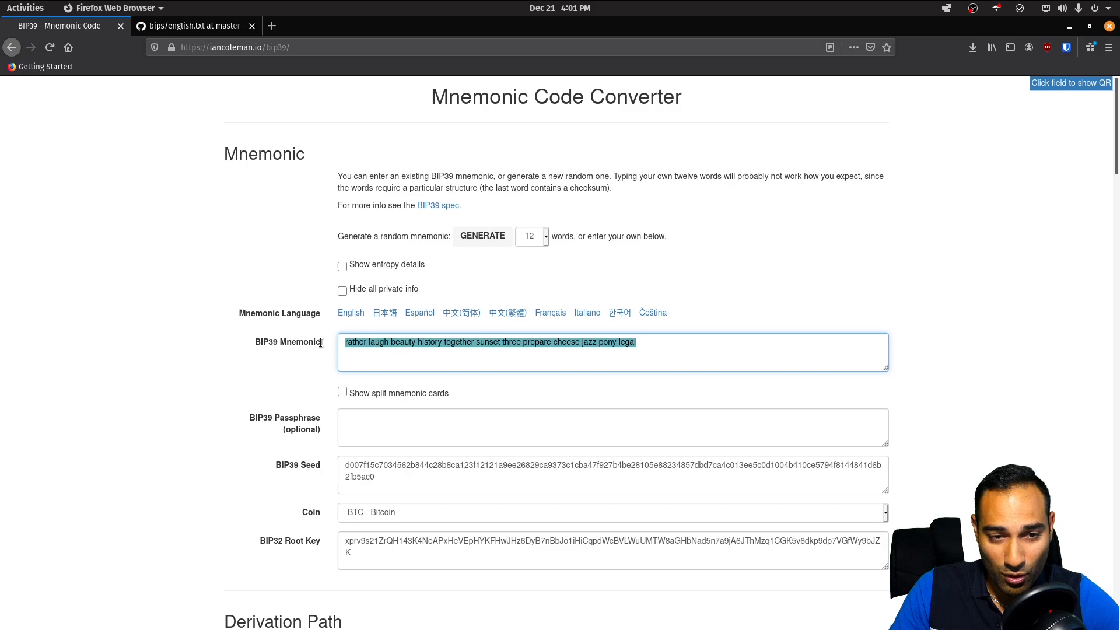
left_click(387, 348)
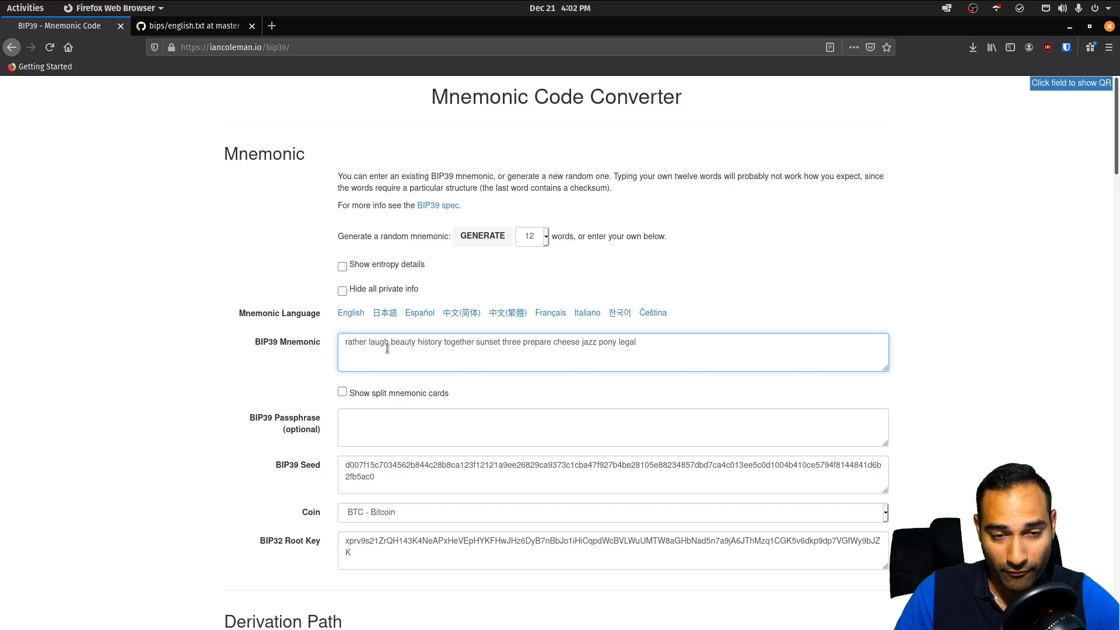
scroll(154, 266, "down", 3)
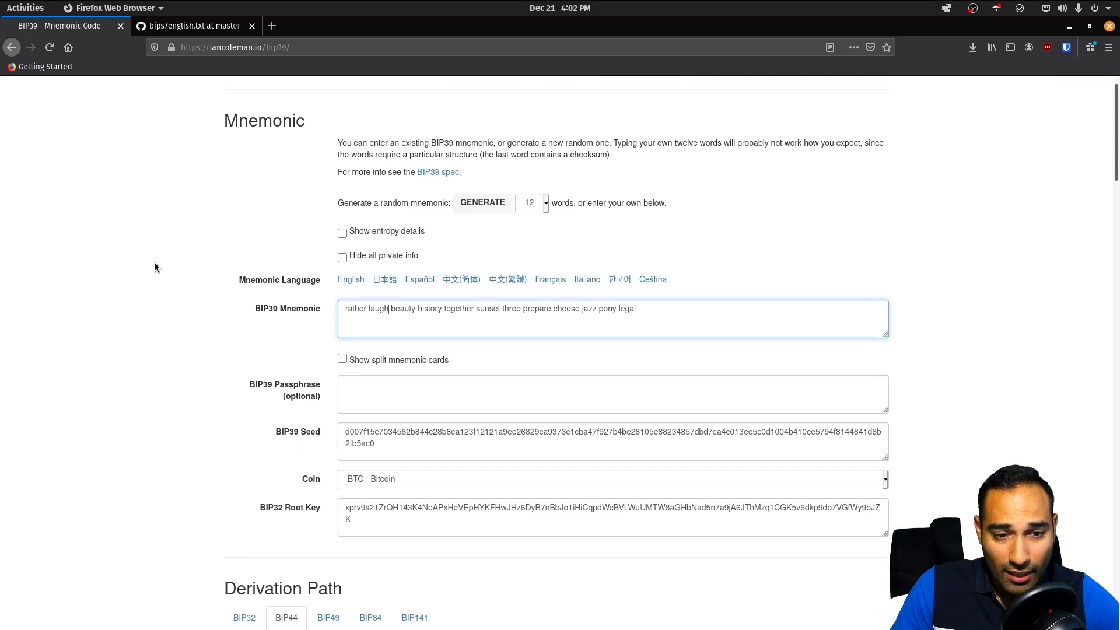
scroll(155, 266, "down", 5)
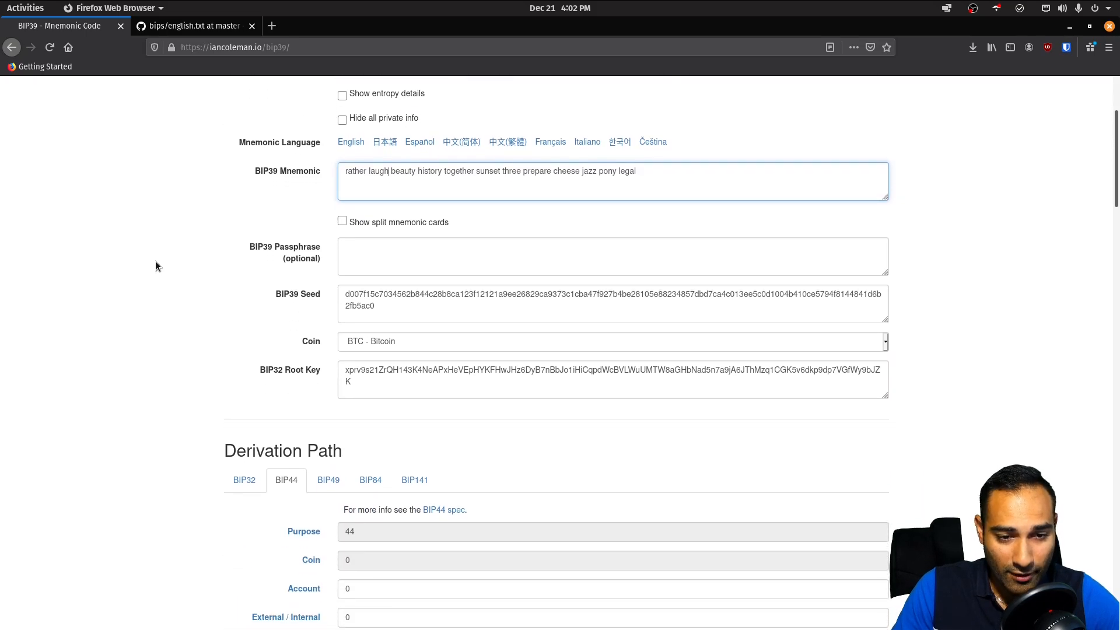
scroll(155, 265, "down", 4)
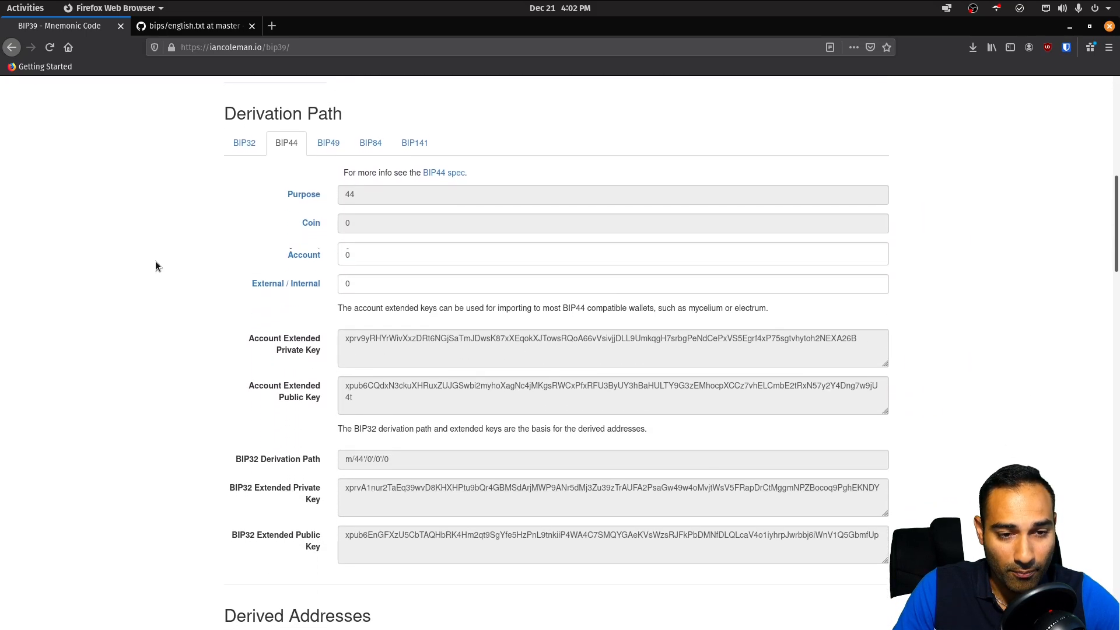
scroll(156, 261, "down", 4)
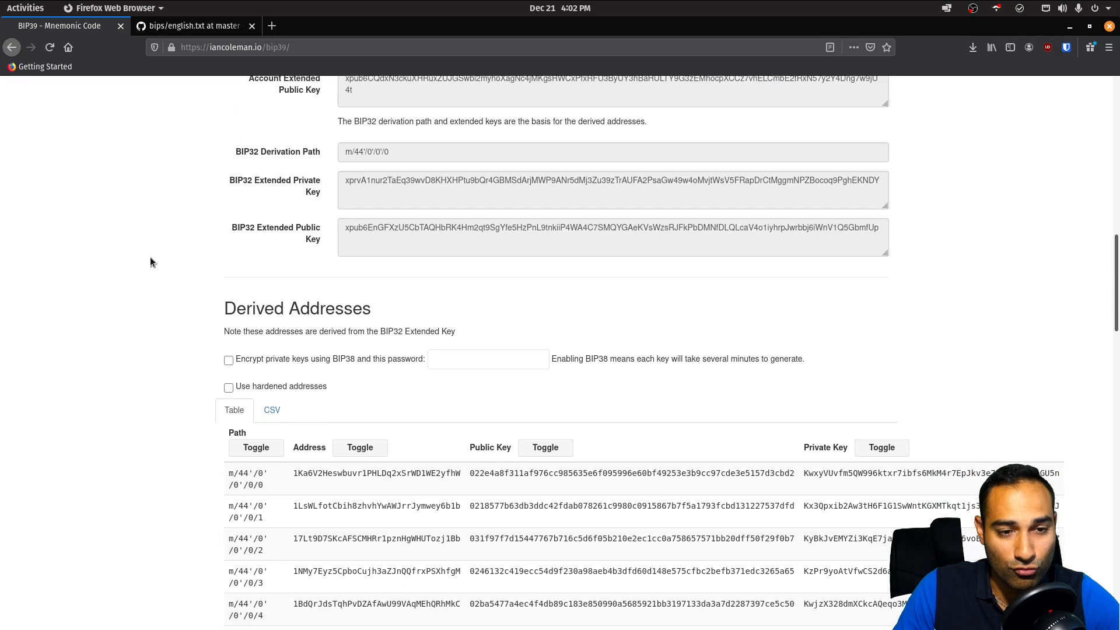
scroll(149, 253, "up", 13)
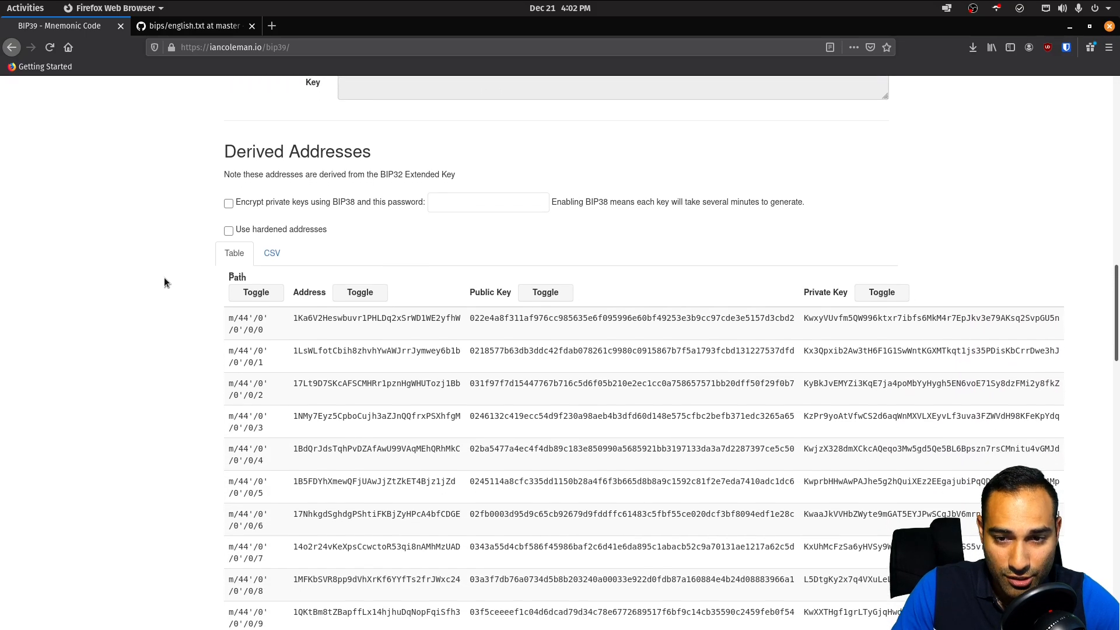
scroll(199, 281, "up", 4)
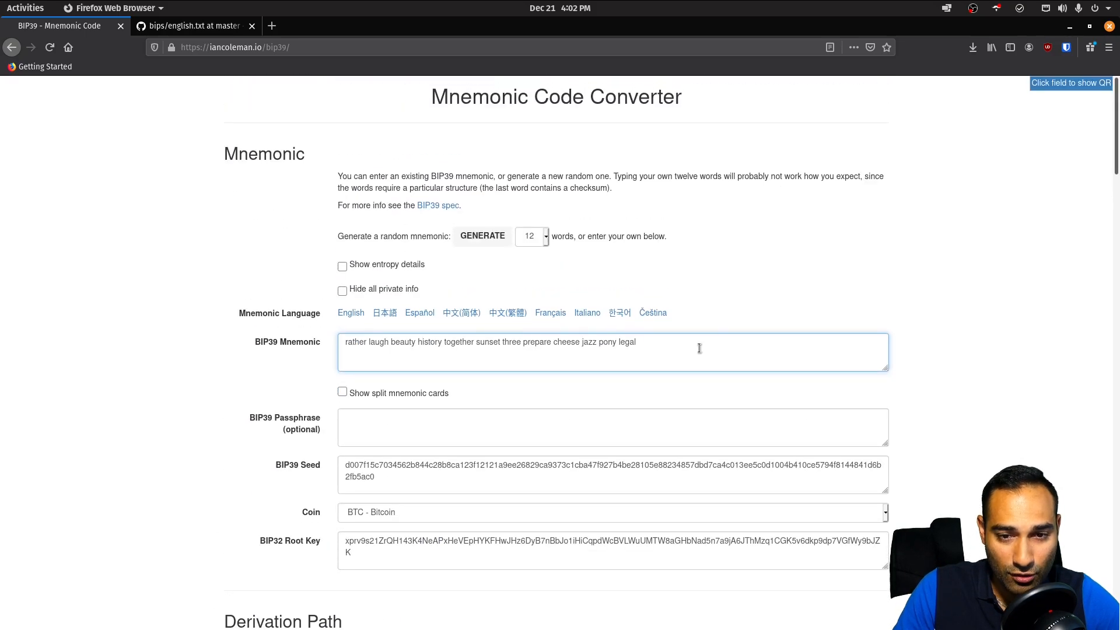
Scroll to the BIP44 Derived Addresses table for path m/44'/0'/0'/0 and mark the first address
left_click_drag(699, 349, 354, 344)
scroll(170, 340, "down", 16)
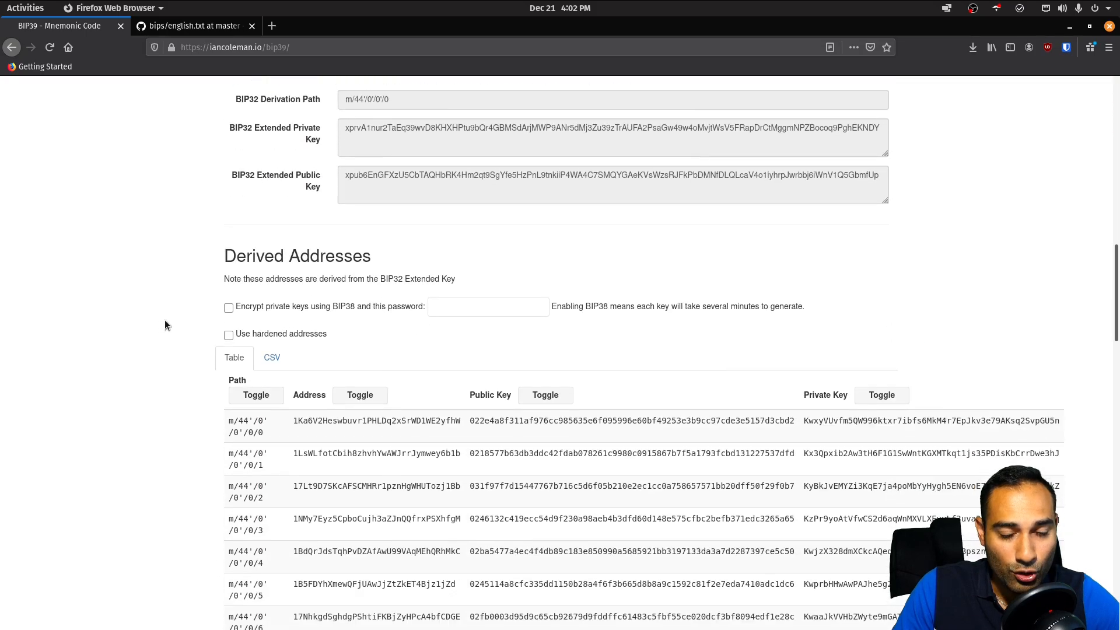
scroll(194, 299, "down", 1)
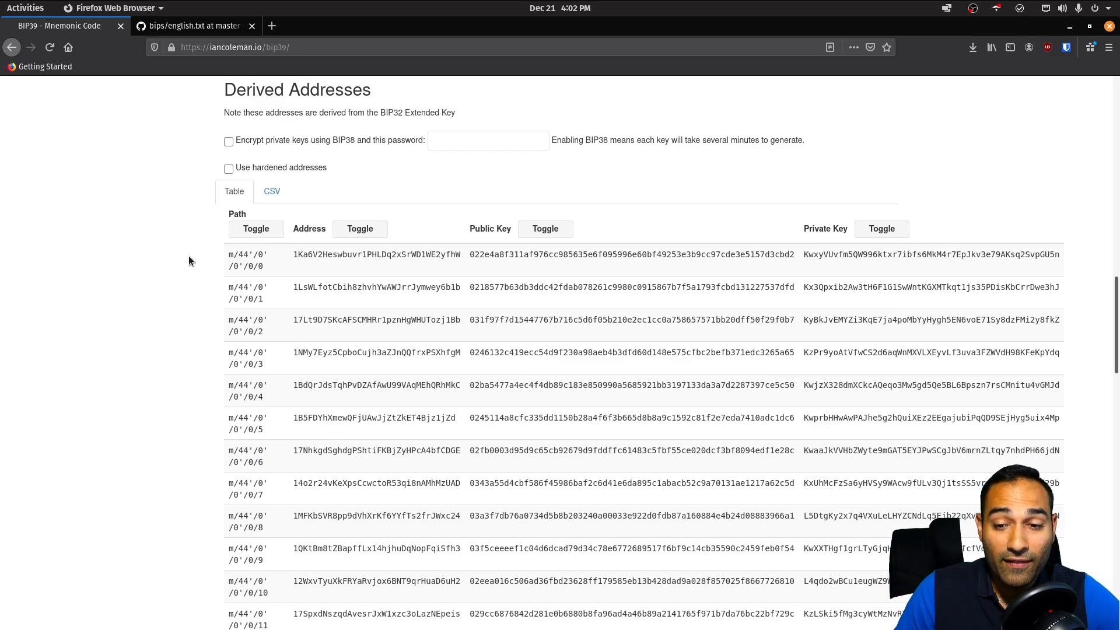
scroll(169, 243, "up", 3)
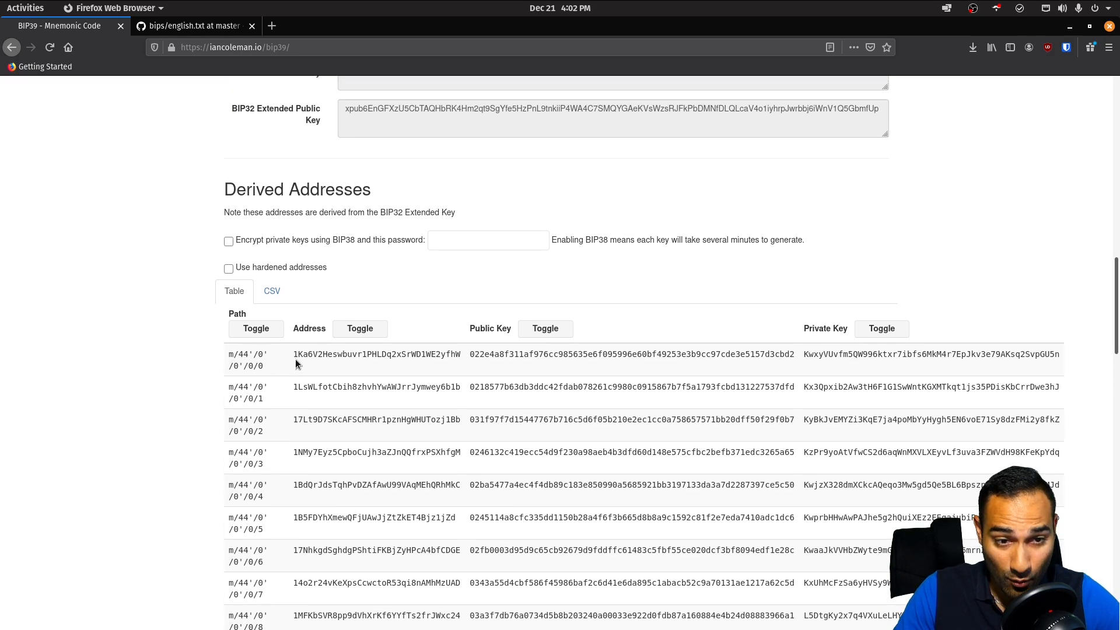
left_click_drag(293, 358, 299, 357)
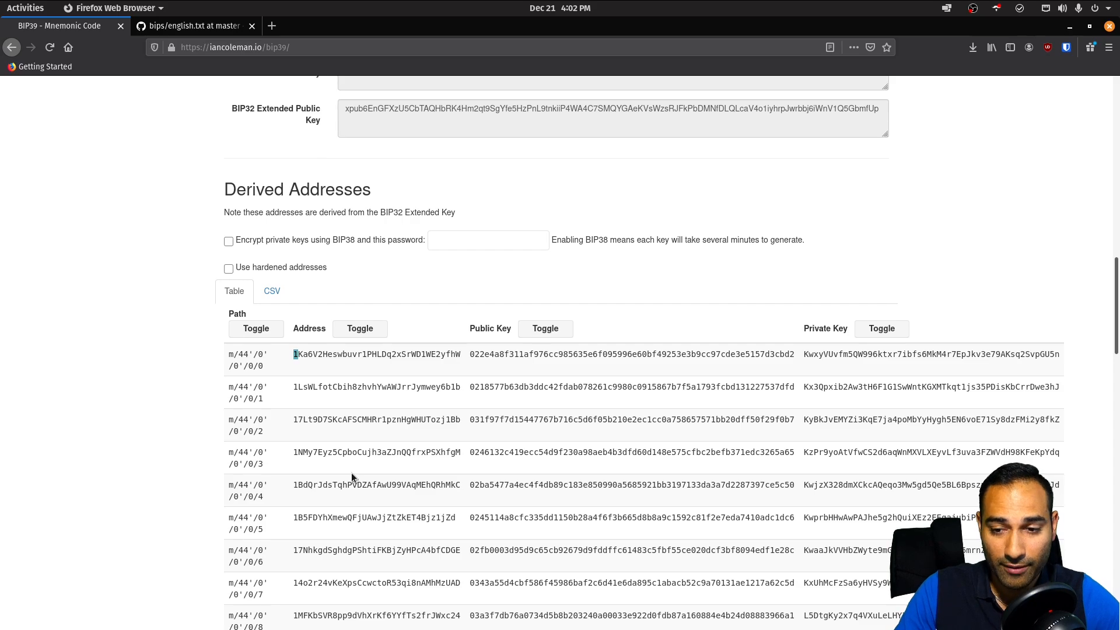
scroll(351, 470, "up", 4)
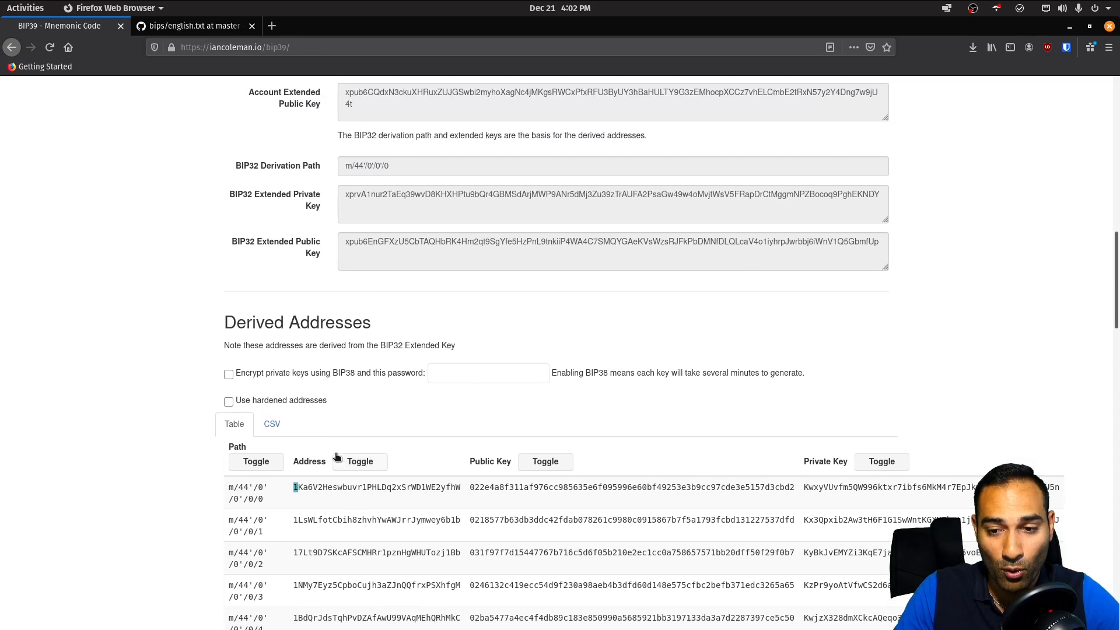
scroll(240, 449, "down", 2)
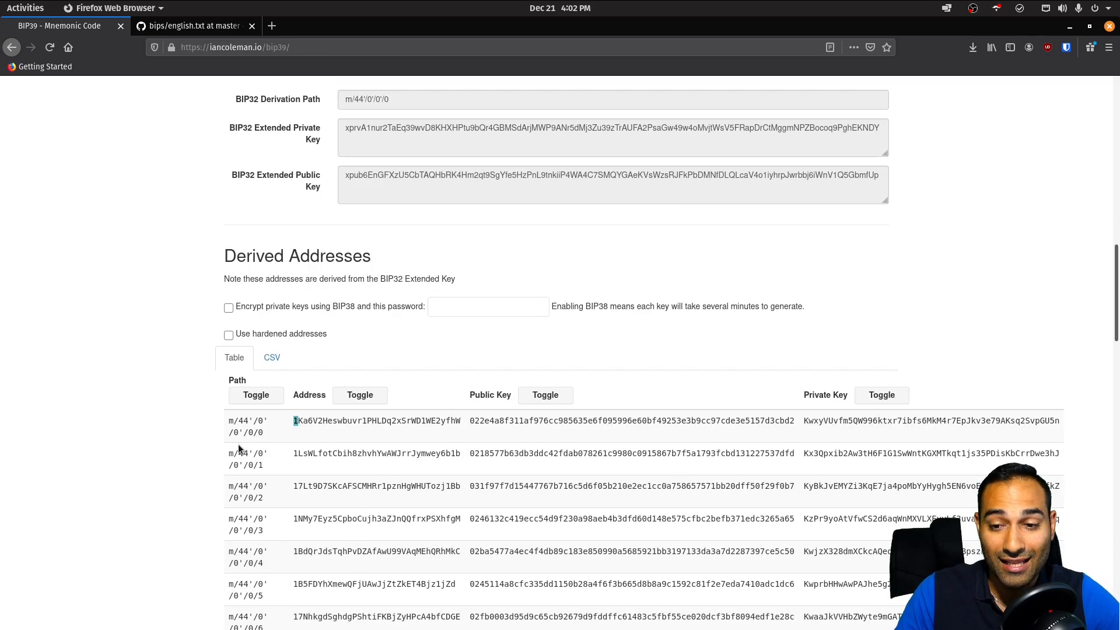
scroll(239, 449, "up", 14)
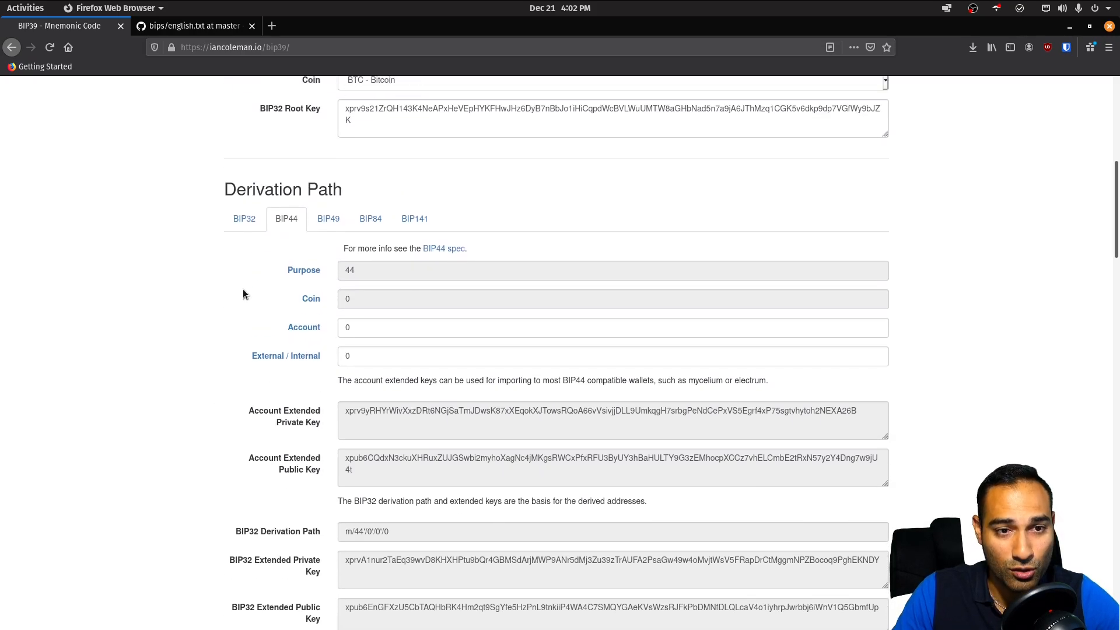
Switch the derivation path to BIP49 and view its first derived address
left_click(324, 255)
scroll(133, 325, "down", 7)
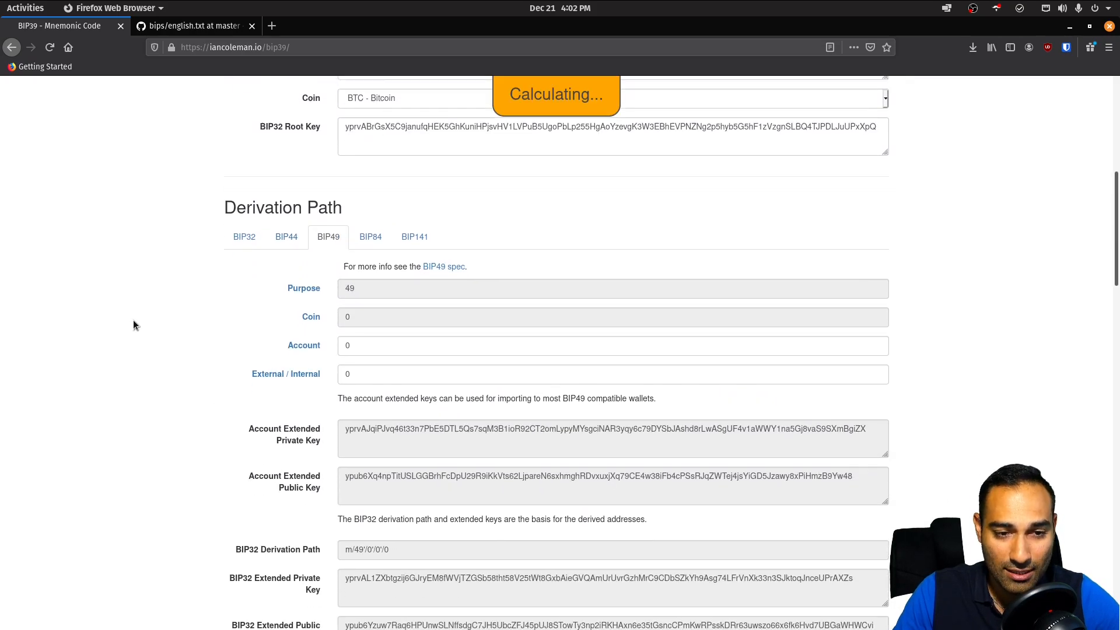
scroll(160, 288, "up", 6)
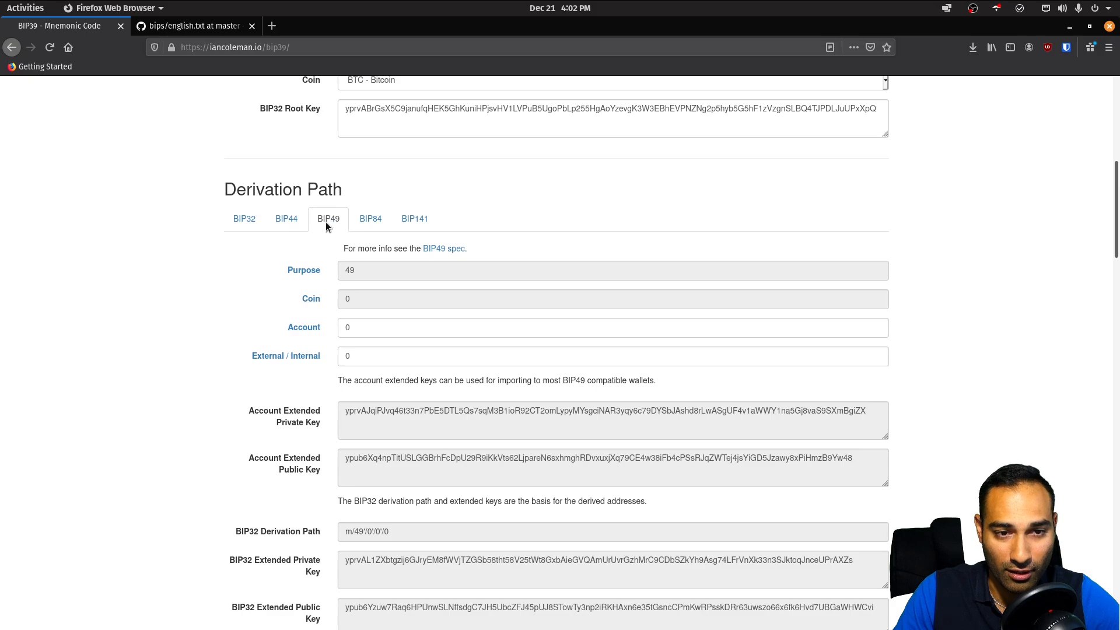
scroll(156, 333, "down", 13)
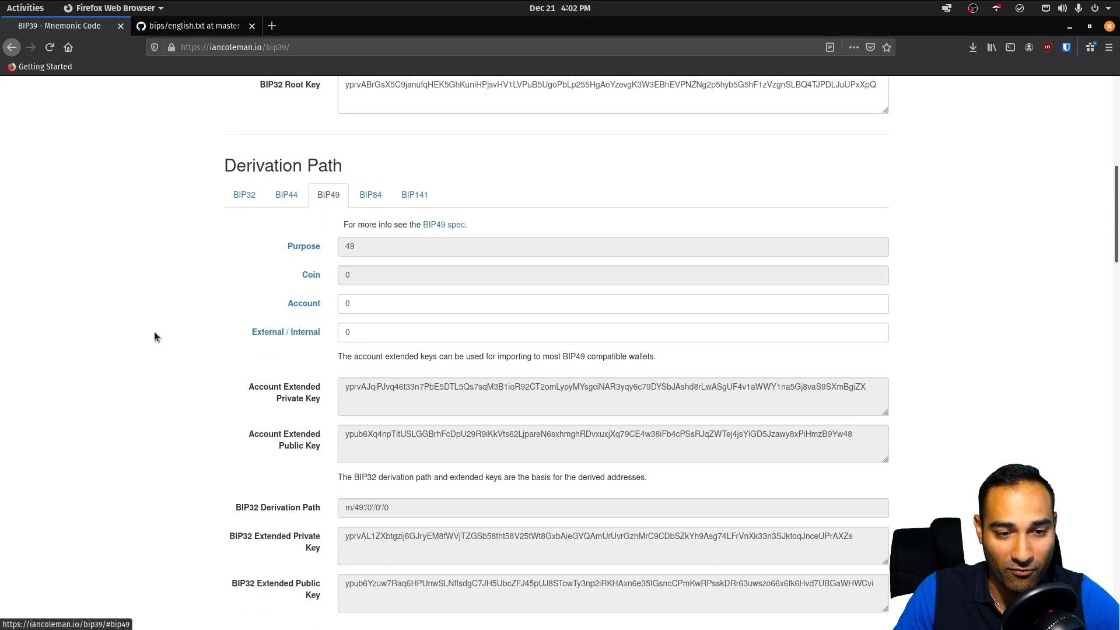
scroll(222, 328, "down", 3)
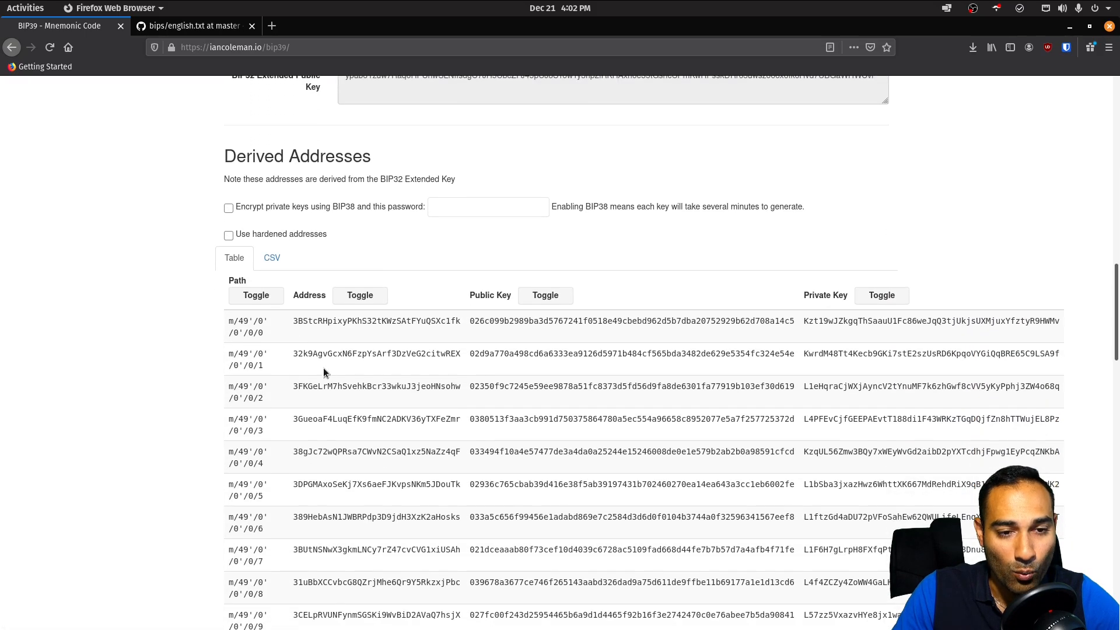
left_click(298, 322)
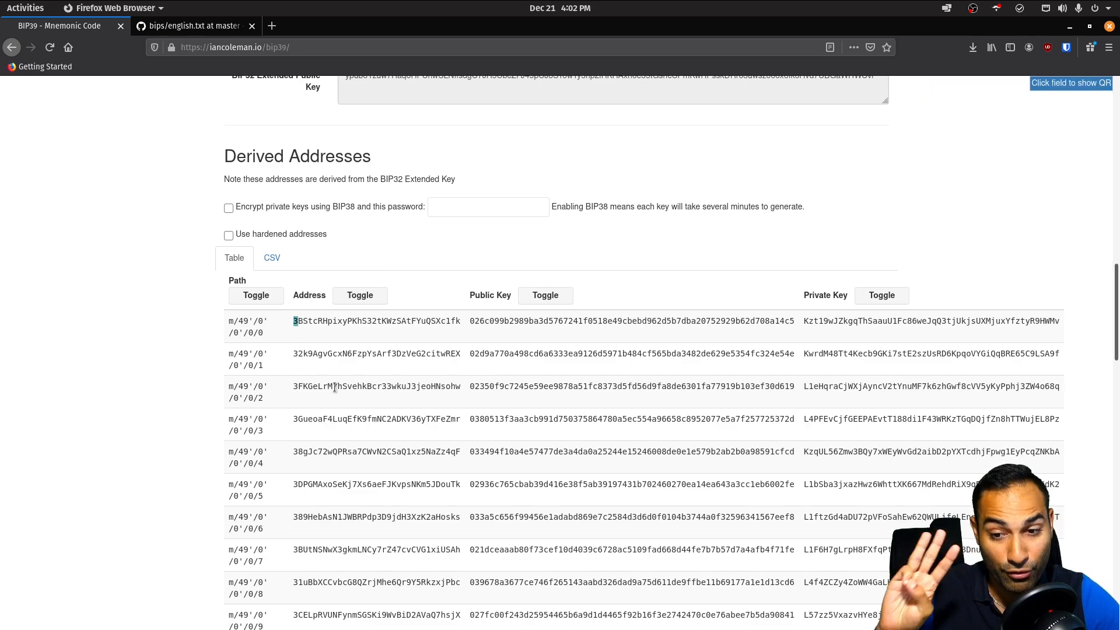
scroll(173, 368, "up", 16)
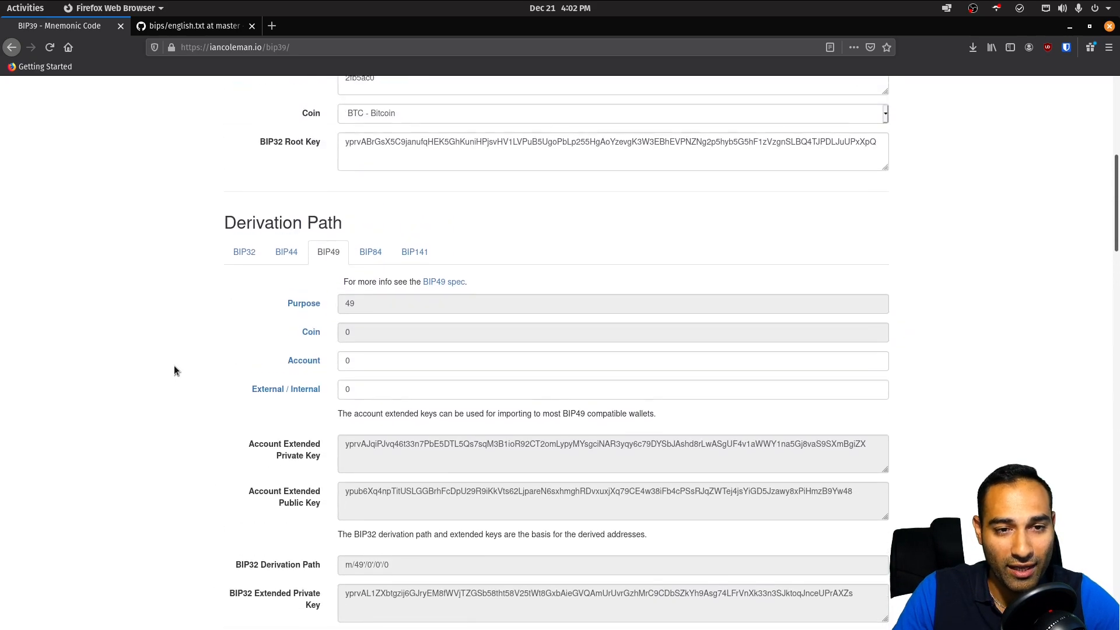
Switch to BIP84 (m/84'/0'/0'/0) and inspect the first bc1q native SegWit address
left_click(370, 252)
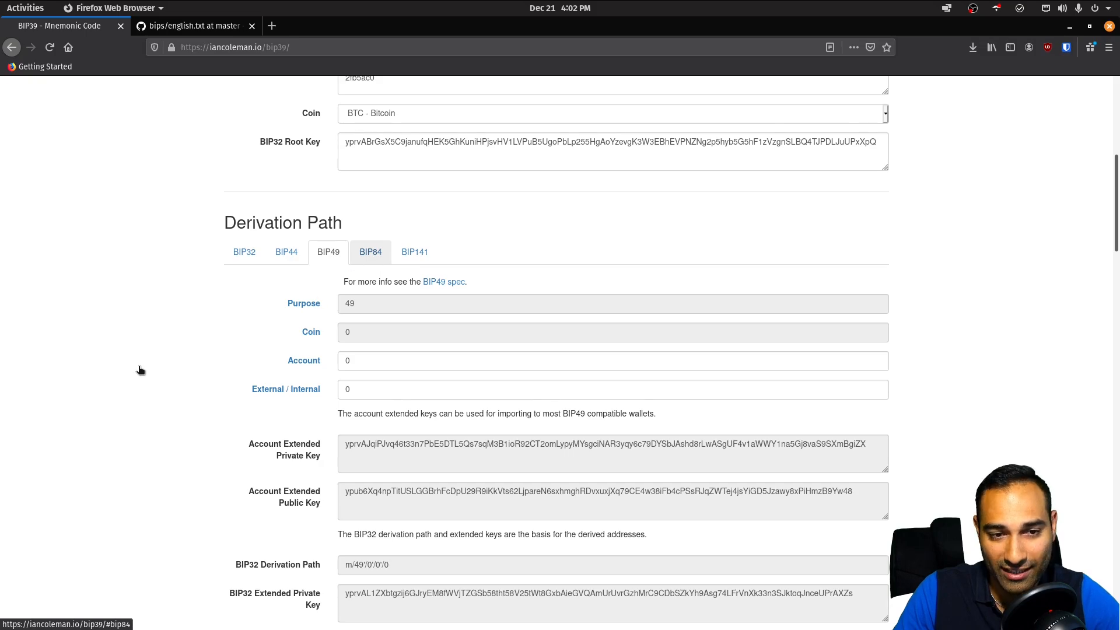
scroll(153, 356, "down", 15)
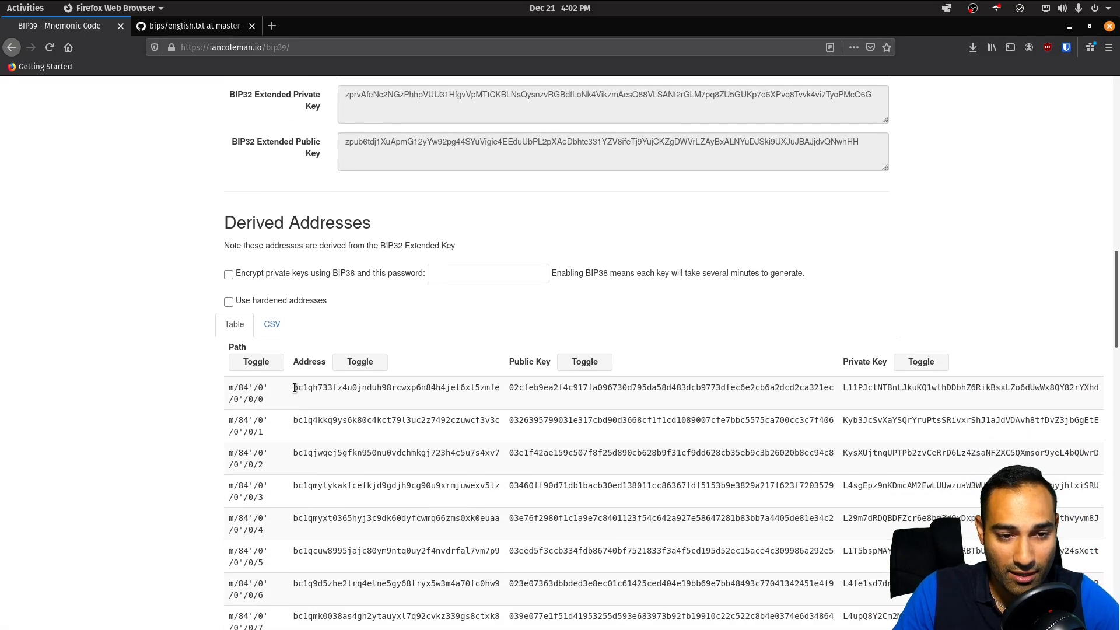
left_click_drag(293, 387, 314, 390)
scroll(159, 392, "down", 1)
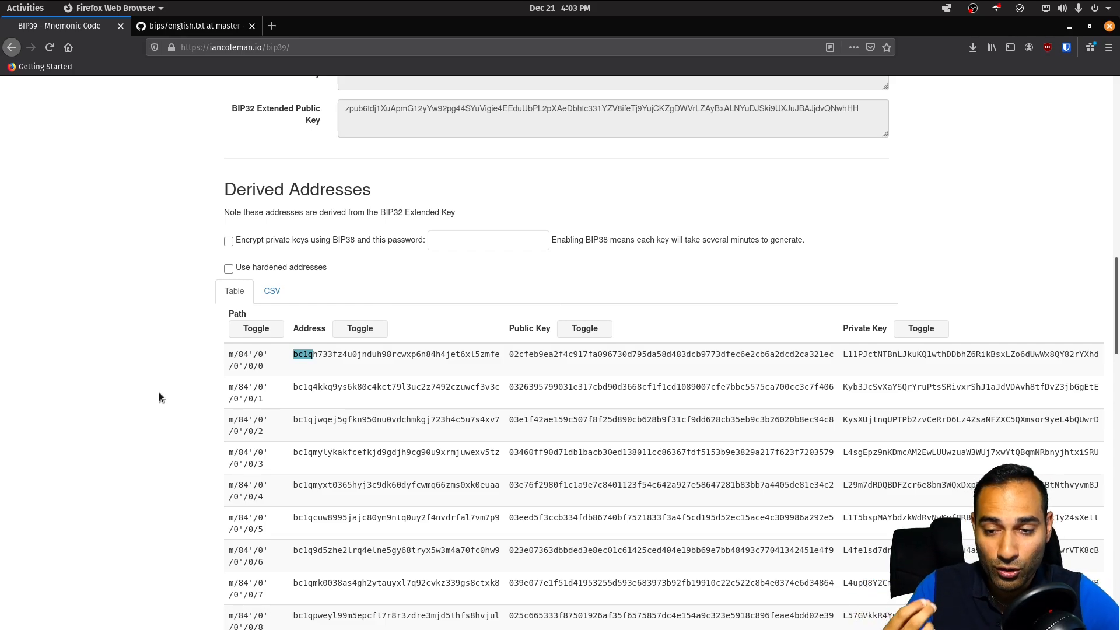
scroll(111, 387, "up", 10)
scroll(111, 387, "down", 8)
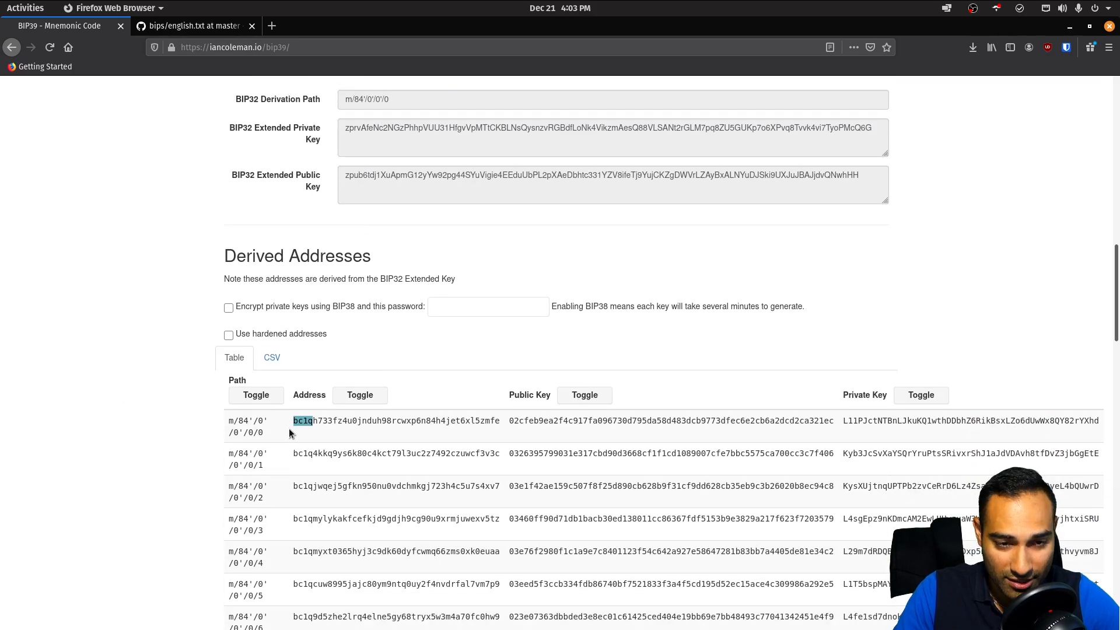
left_click_drag(289, 433, 416, 421)
mouse_move(517, 425)
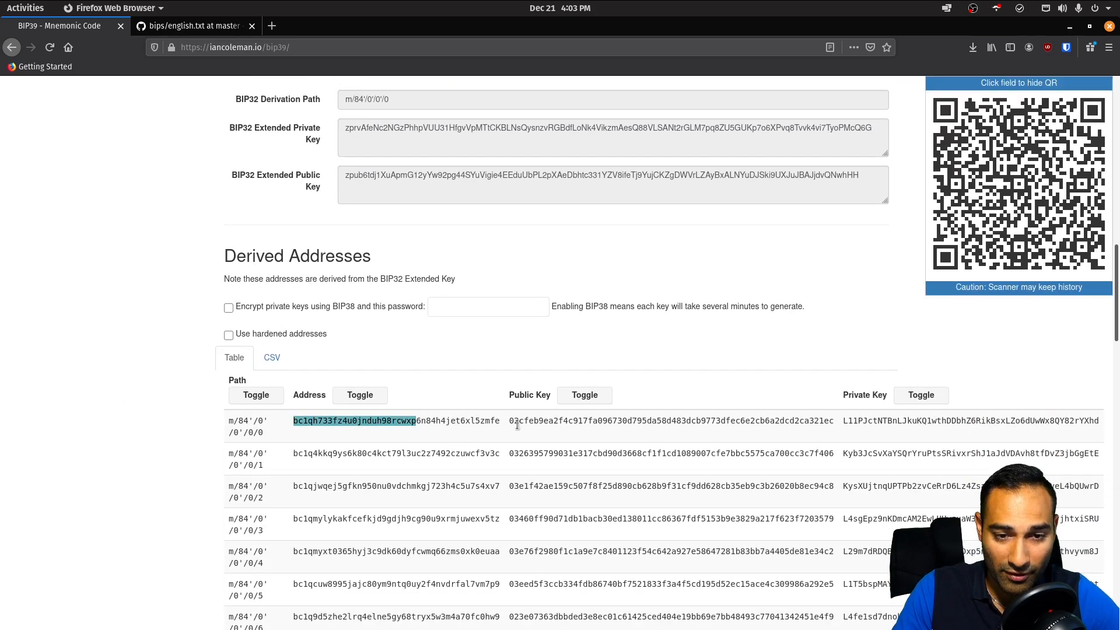
left_click_drag(500, 421, 303, 417)
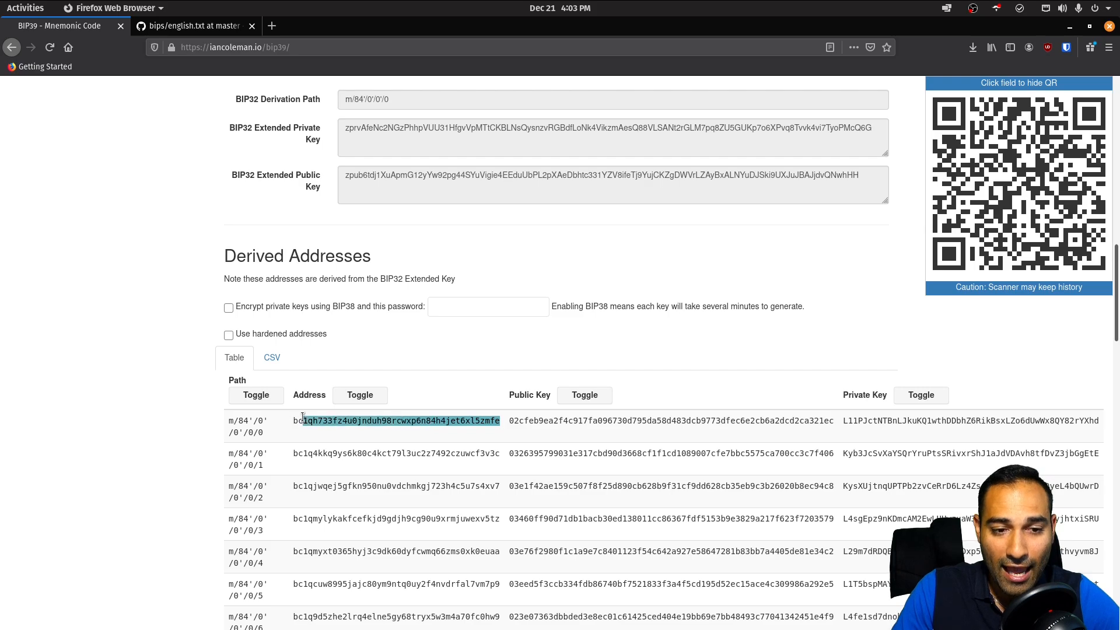
left_click(303, 416)
Select the twelve-word mnemonic, then the first row's public and private keys
scroll(443, 415, "up", 20)
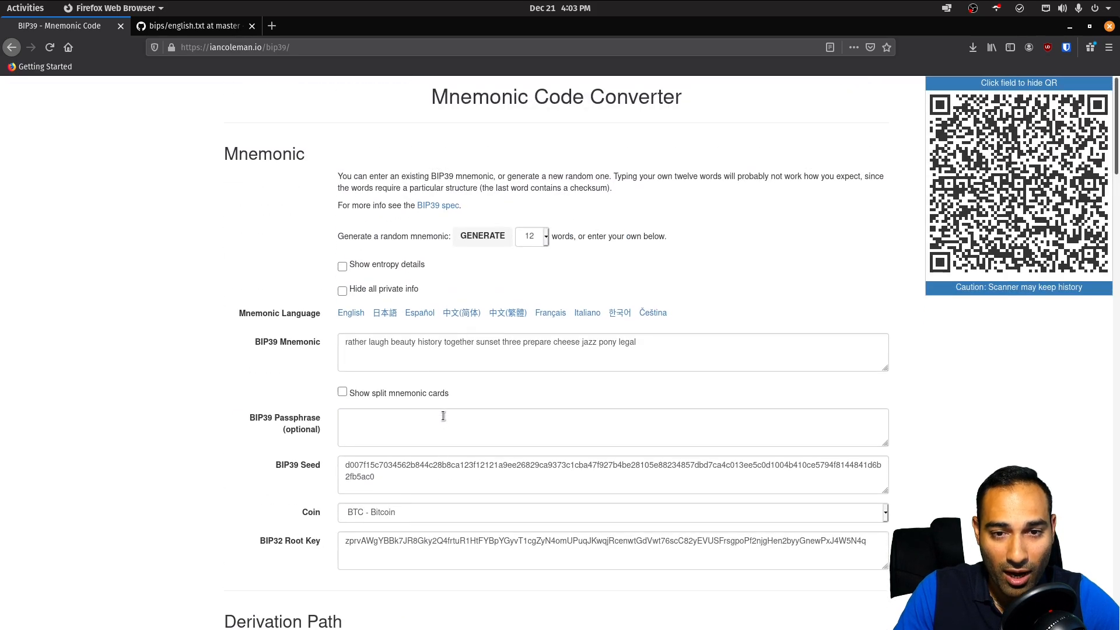
left_click_drag(344, 343, 758, 332)
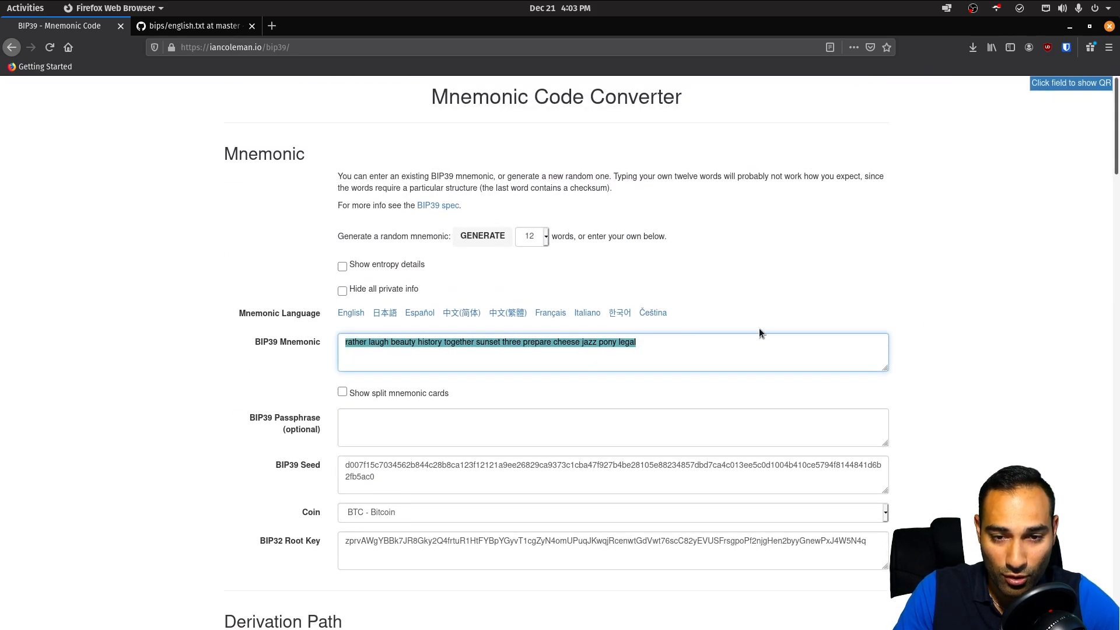
scroll(758, 331, "down", 18)
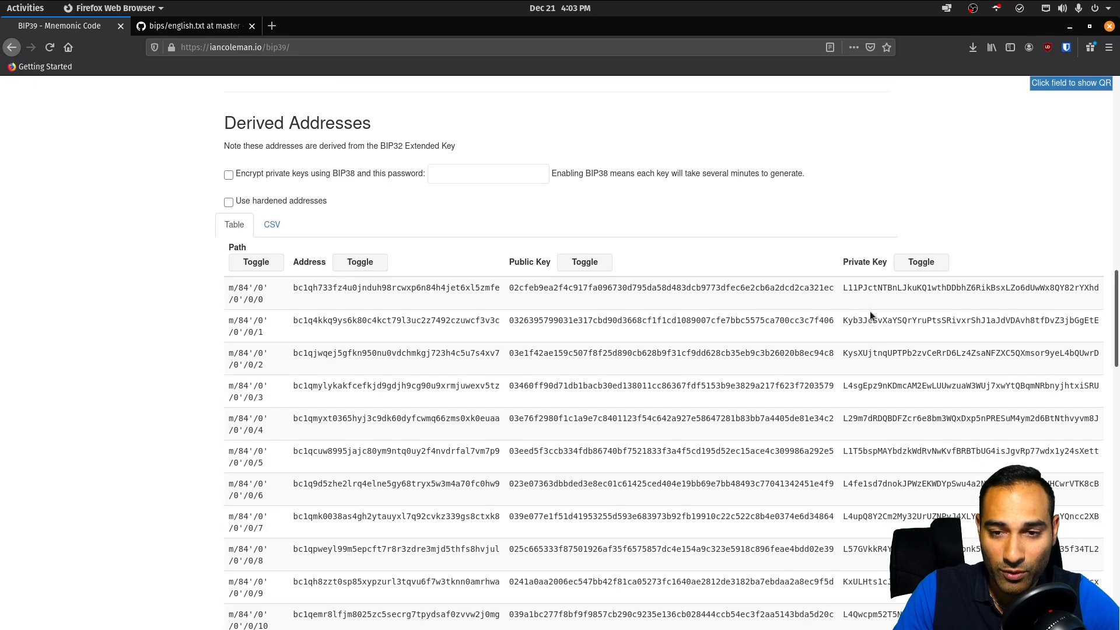
left_click_drag(848, 288, 1050, 296)
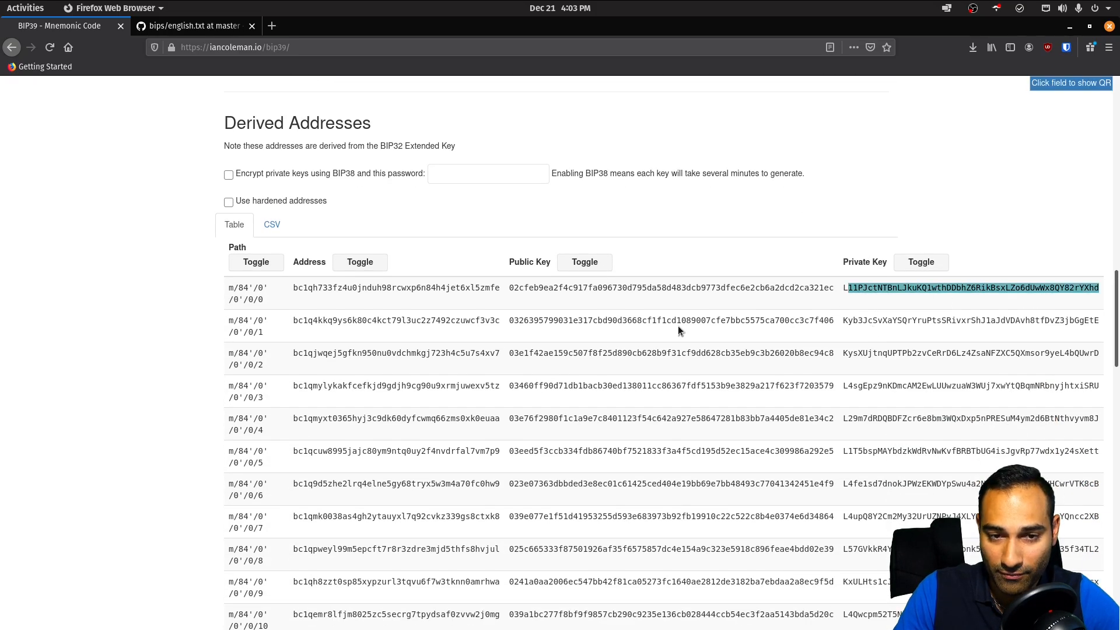
left_click_drag(509, 287, 657, 288)
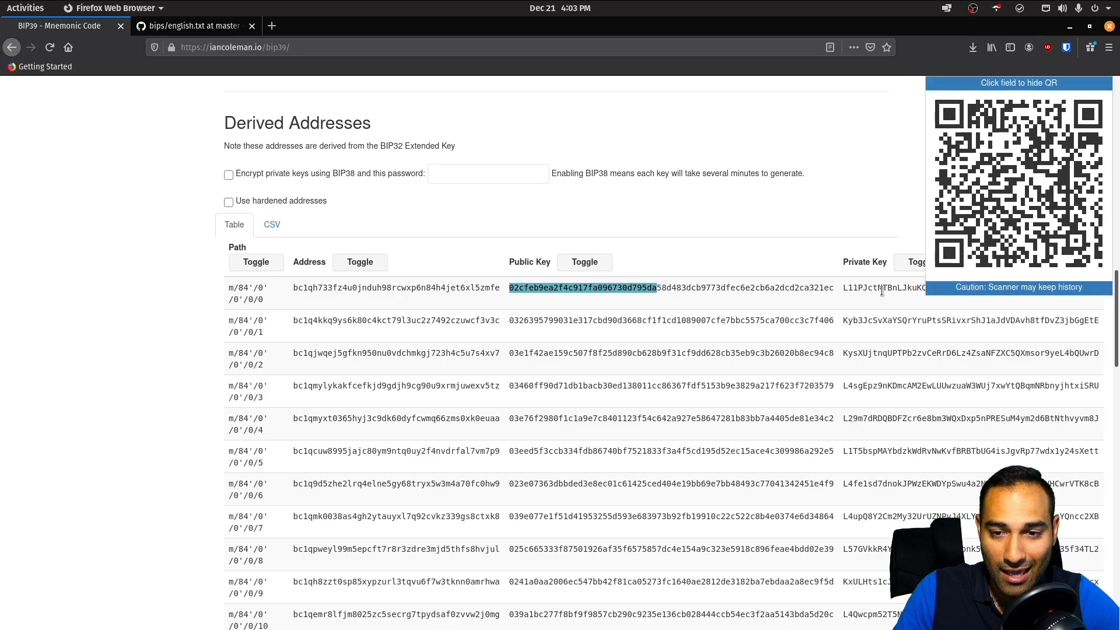
left_click_drag(868, 287, 940, 294)
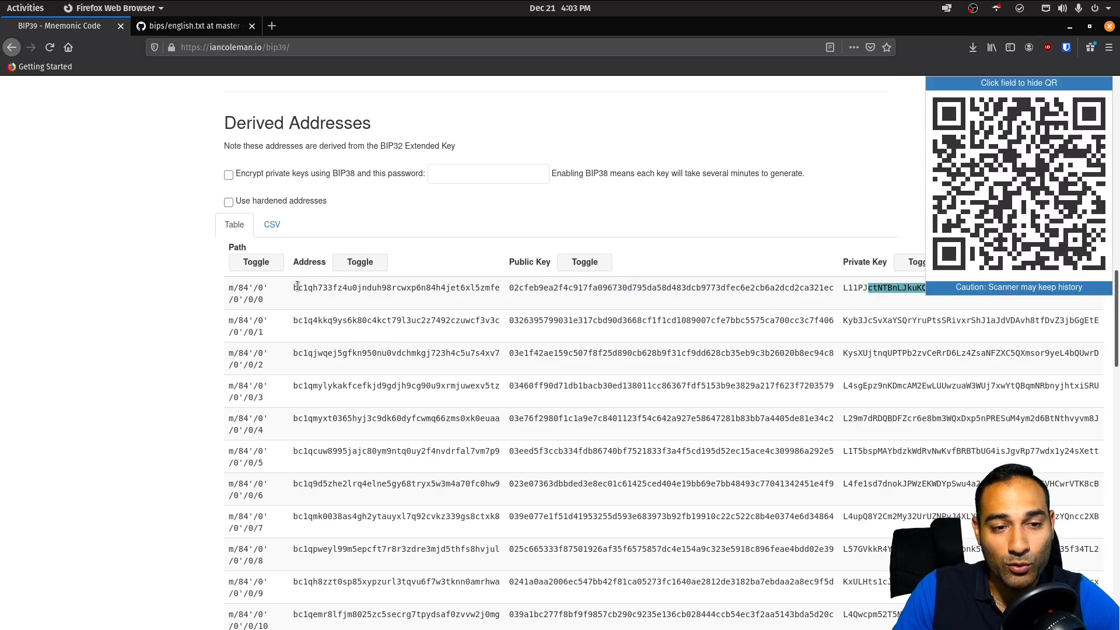
Extend the BIP84 derived-address table with 200 more rows
left_click_drag(297, 286, 499, 289)
left_click(505, 341)
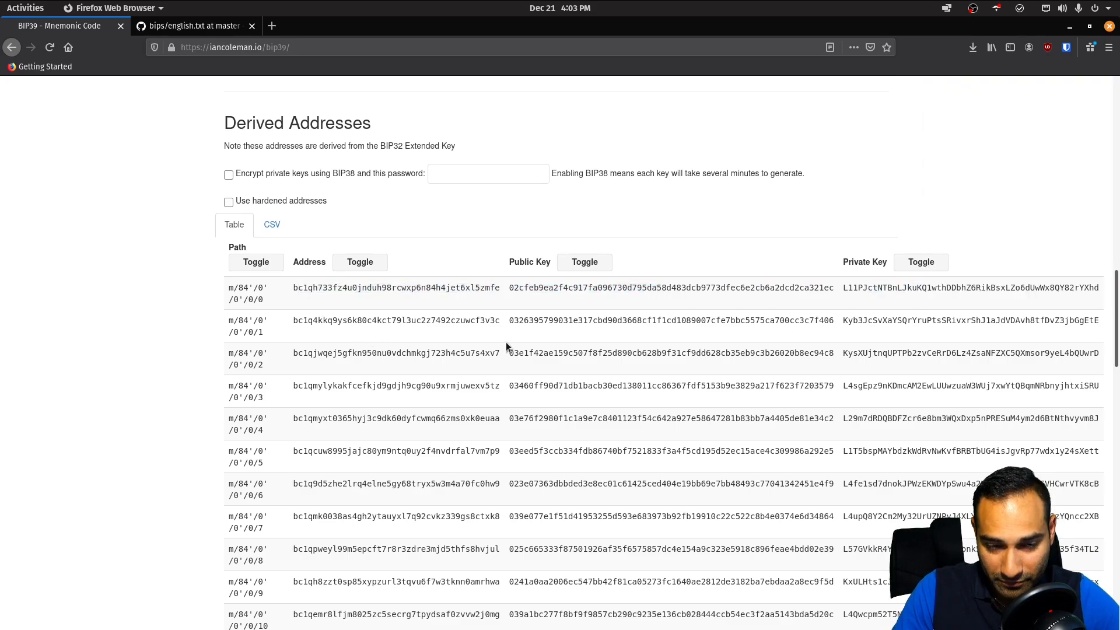
scroll(505, 342, "down", 10)
left_click(304, 351)
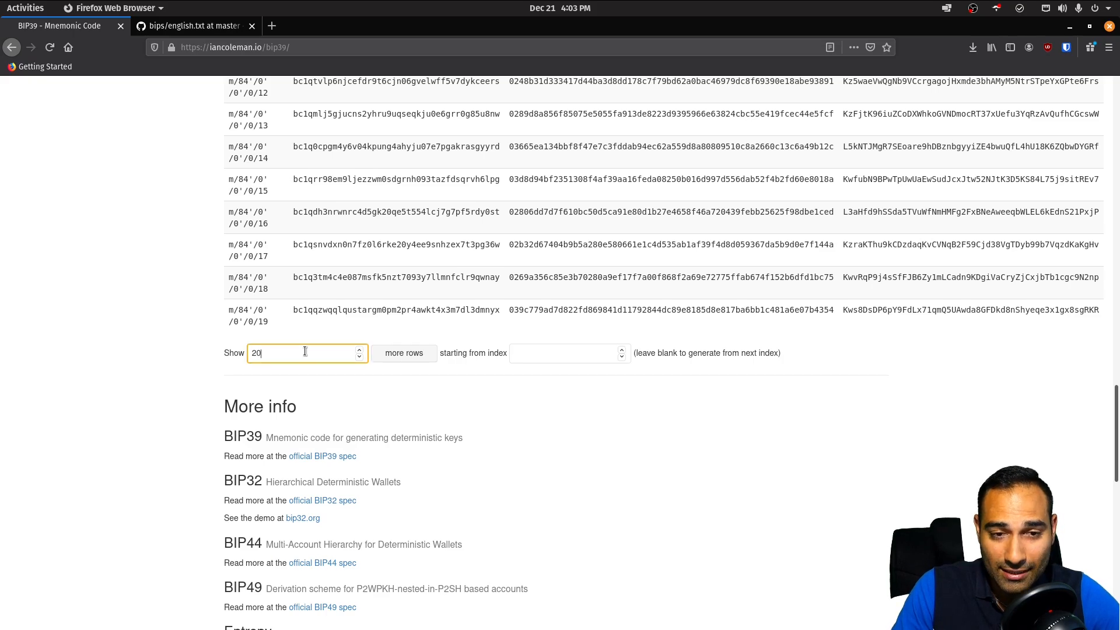
type("0")
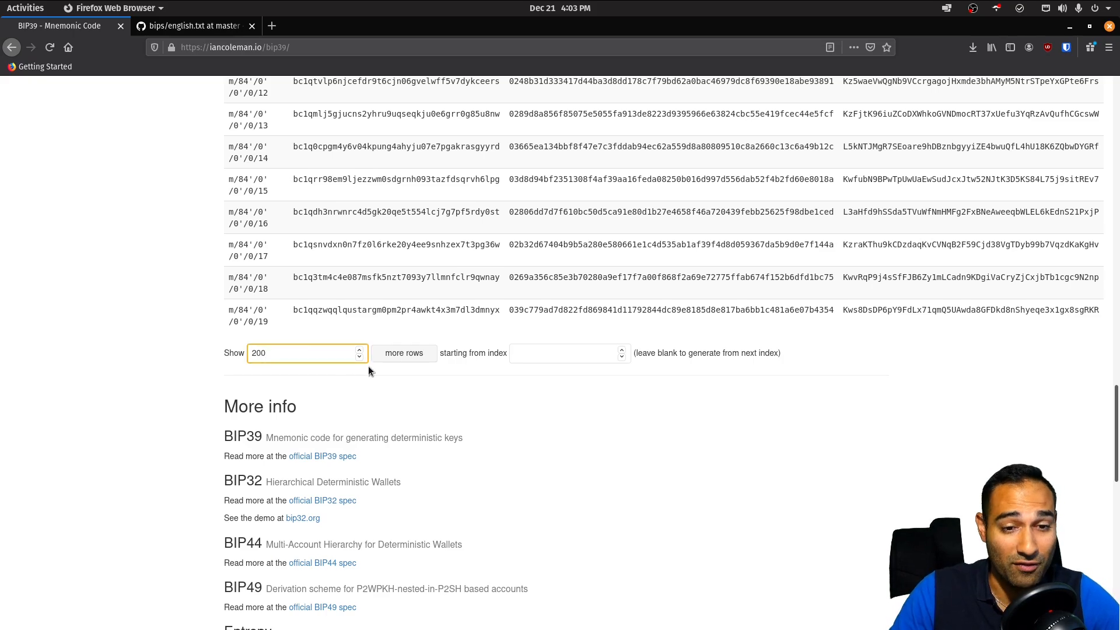
left_click(404, 357)
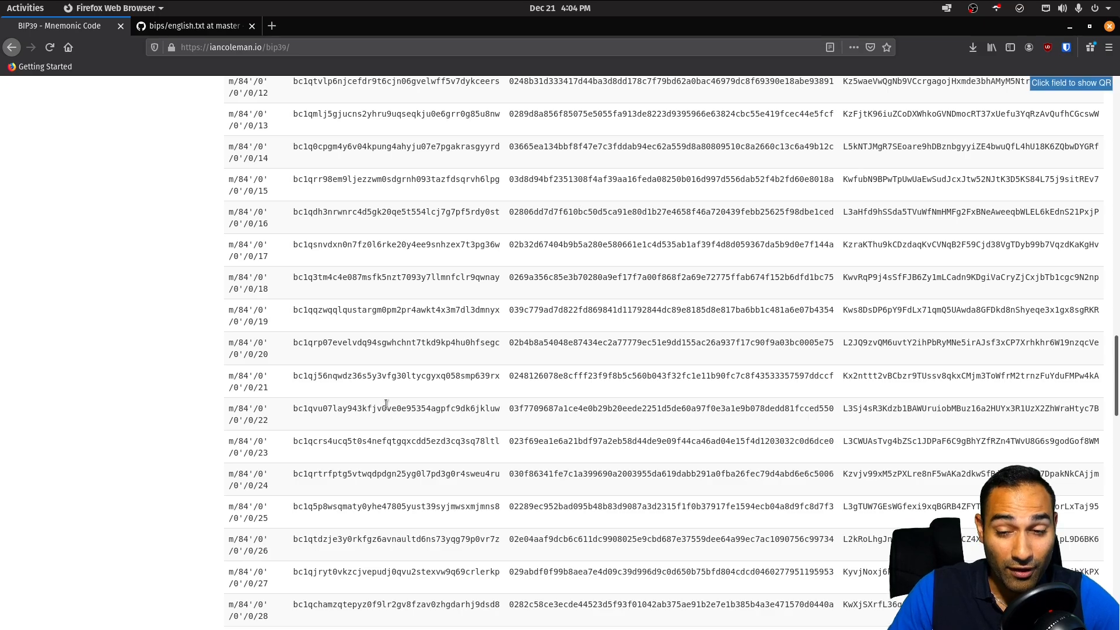
Browse the extended address list, then highlight the first BIP84 receive address, m/84'/0'/0'/0/0
scroll(391, 399, "down", 5)
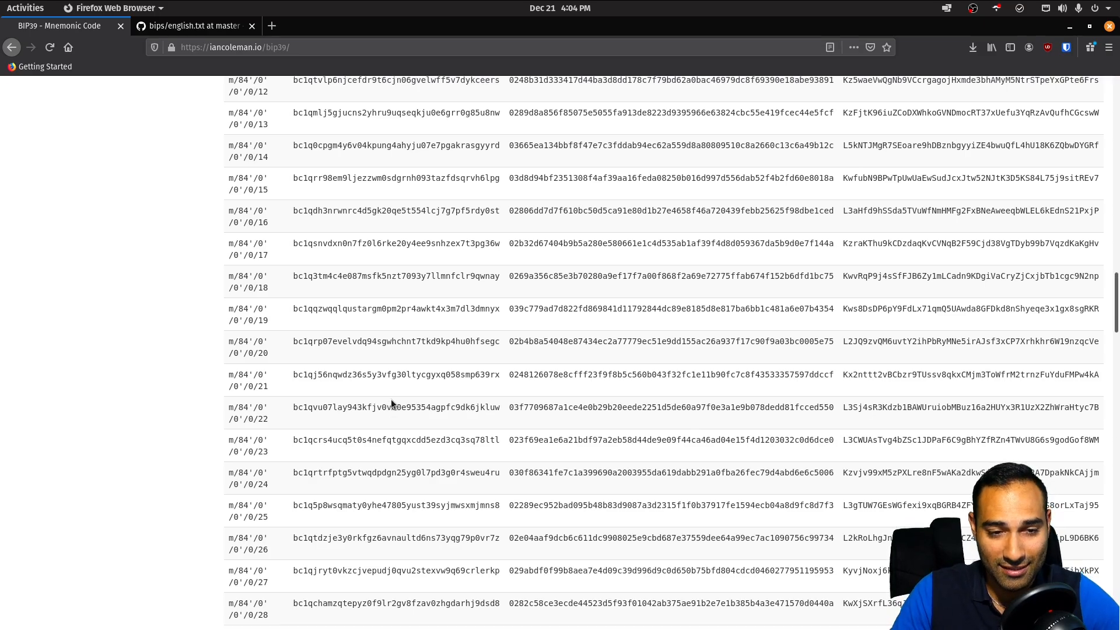
scroll(404, 396, "up", 20)
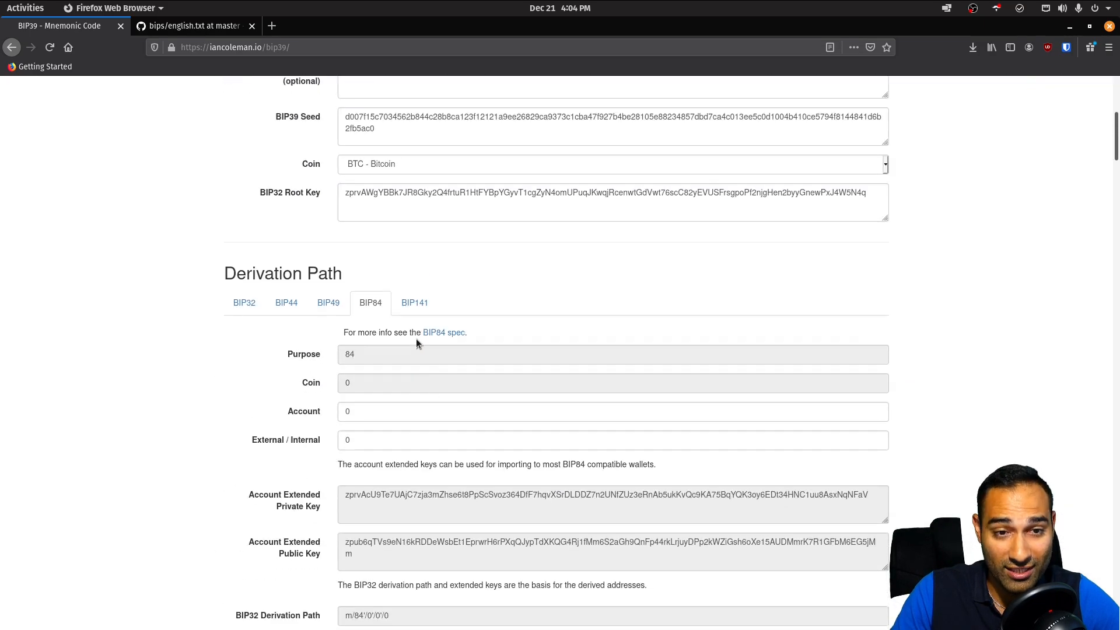
scroll(399, 309, "up", 3)
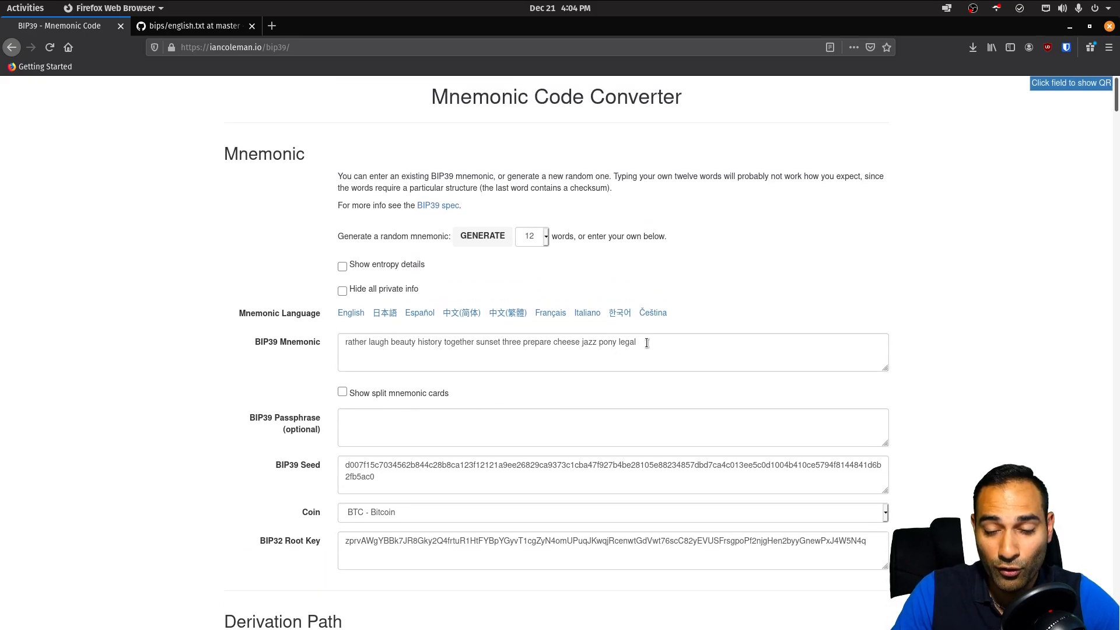
left_click_drag(646, 343, 354, 335)
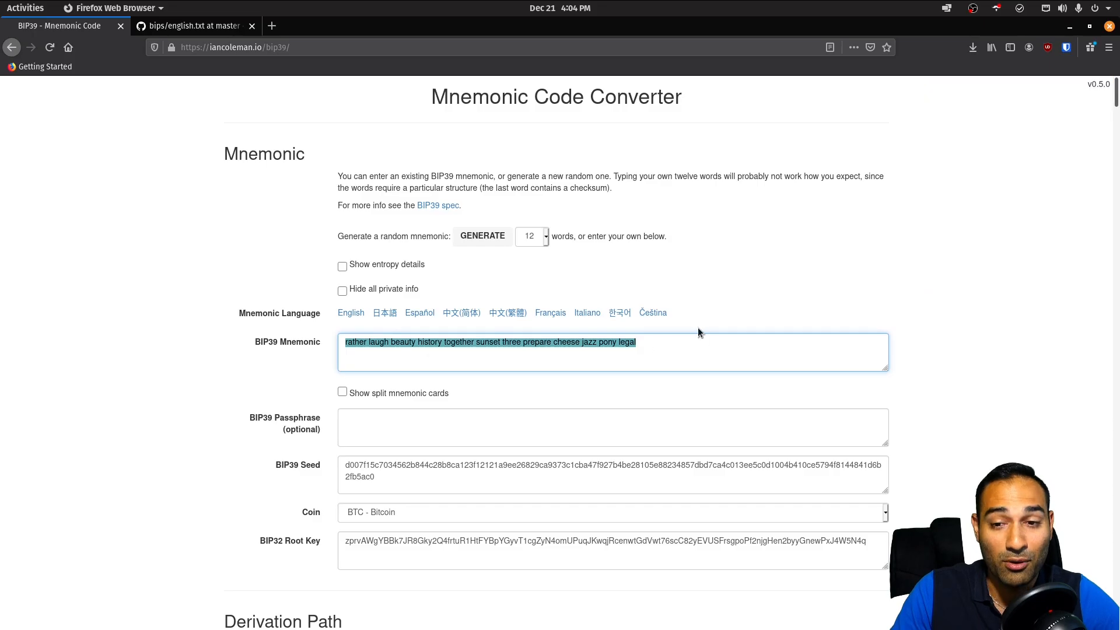
scroll(243, 284, "down", 5)
scroll(243, 284, "down", 20)
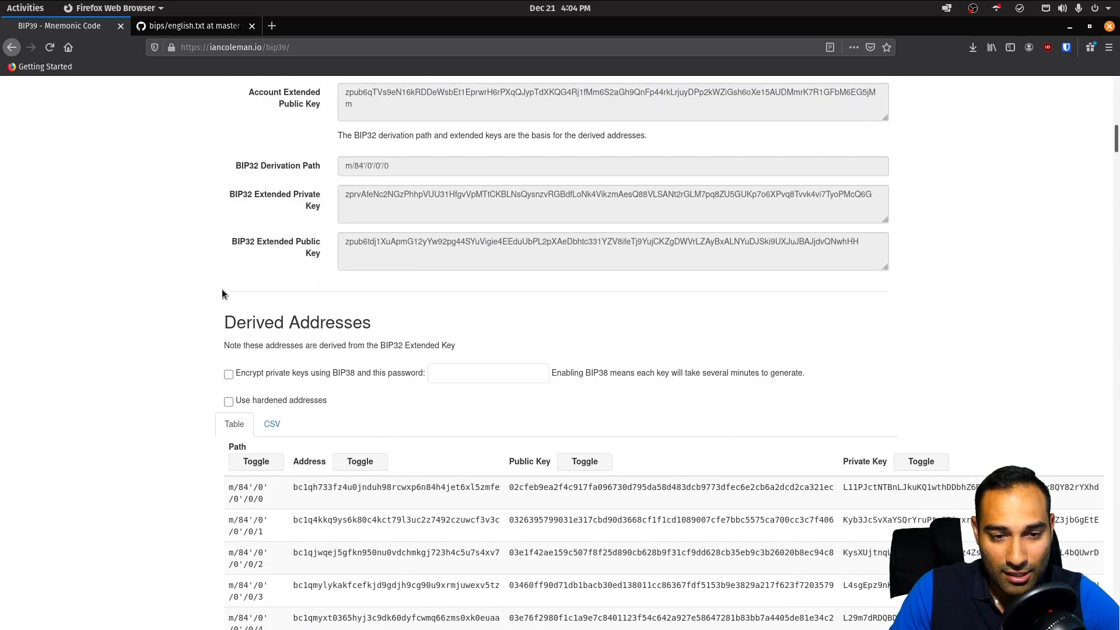
scroll(388, 269, "down", 20)
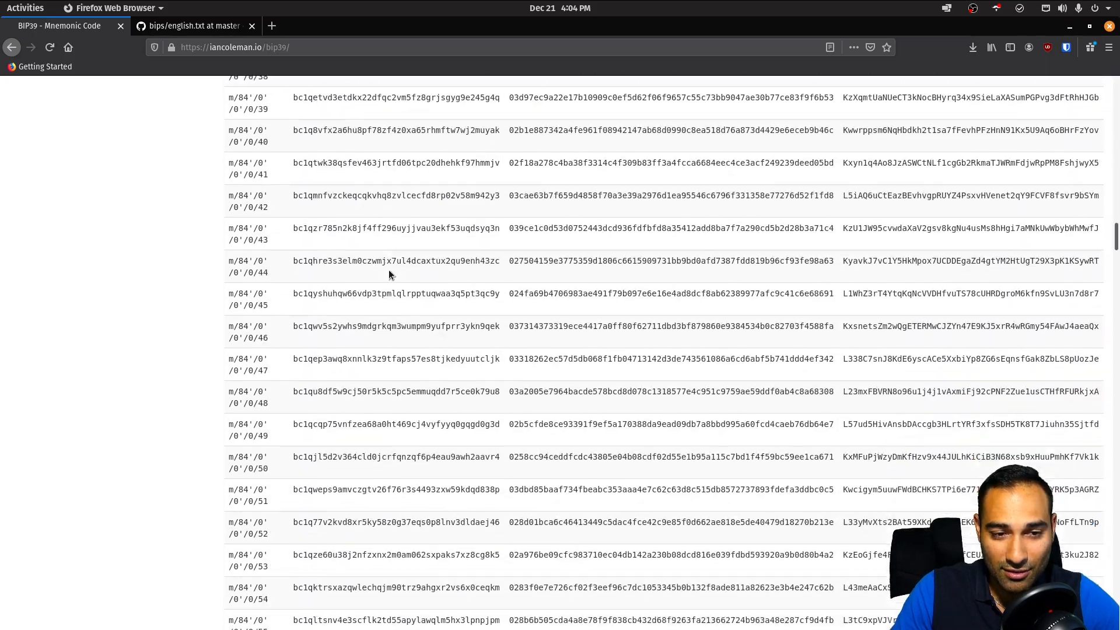
scroll(395, 277, "down", 20)
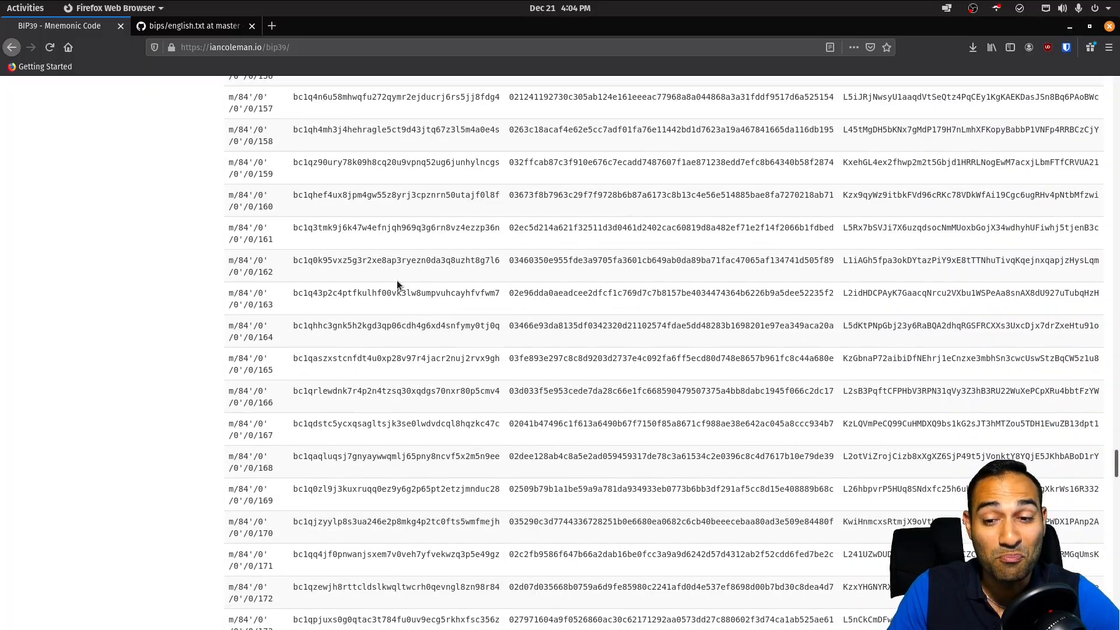
scroll(397, 280, "down", 11)
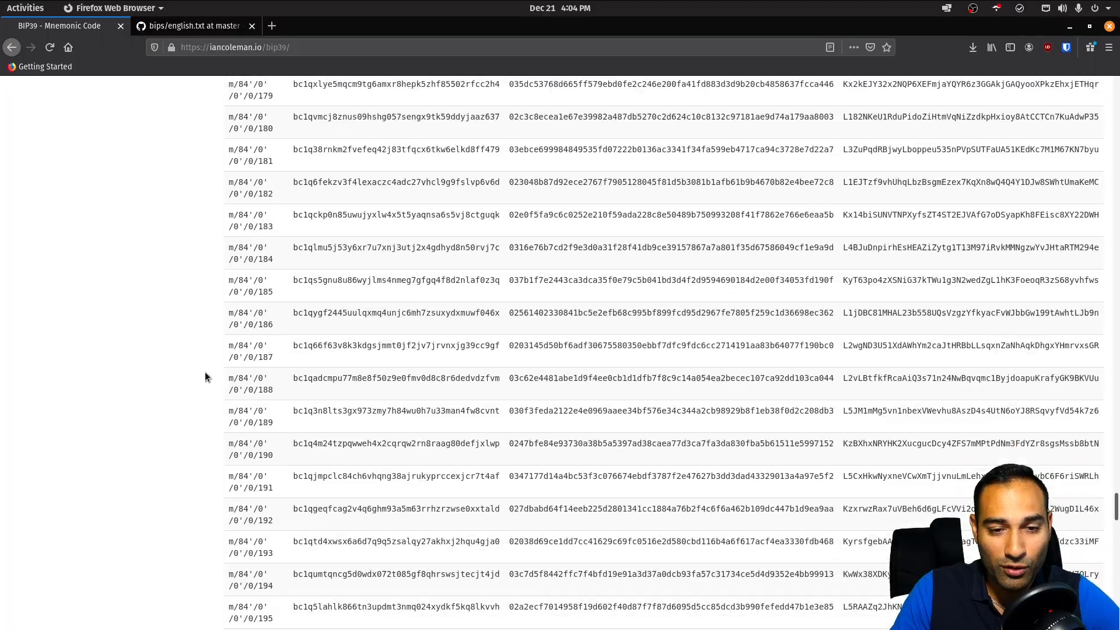
scroll(205, 373, "down", 3)
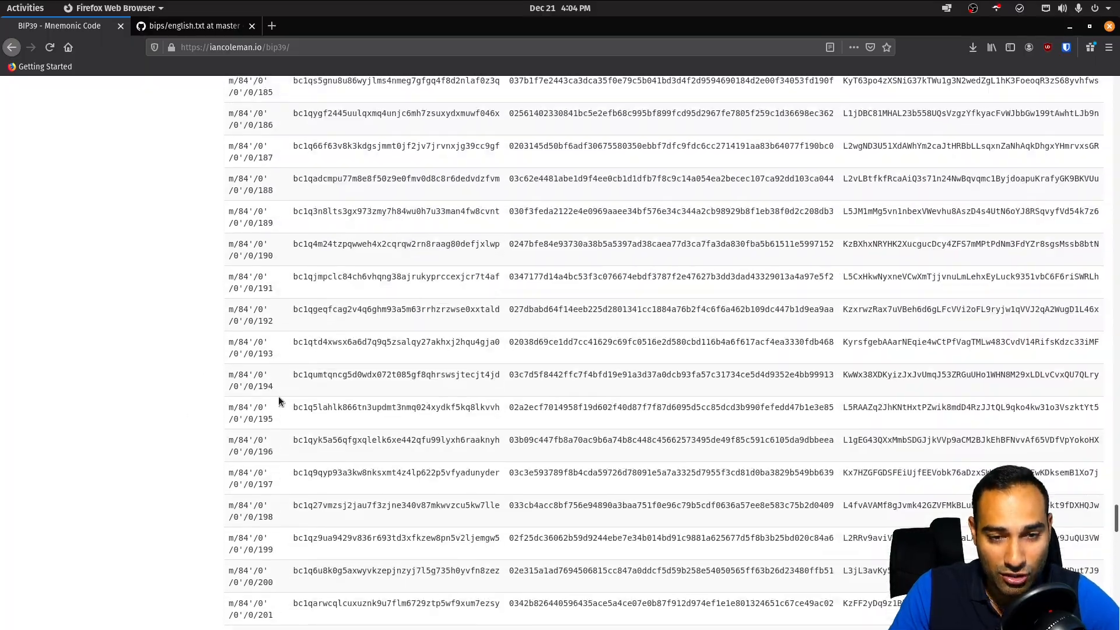
scroll(280, 393, "up", 20)
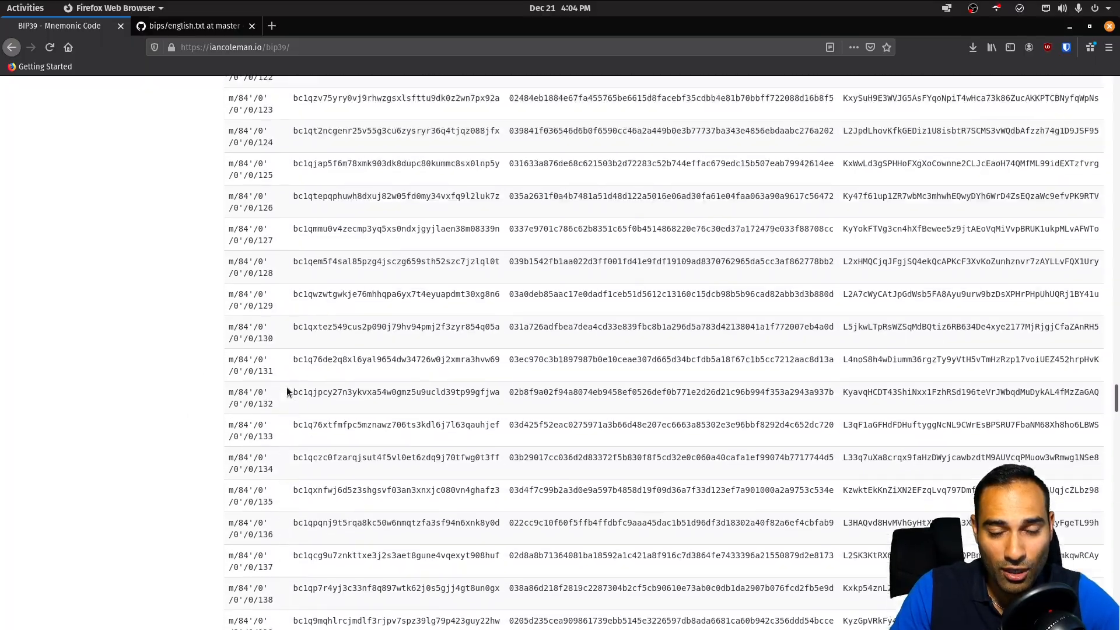
scroll(287, 388, "up", 20)
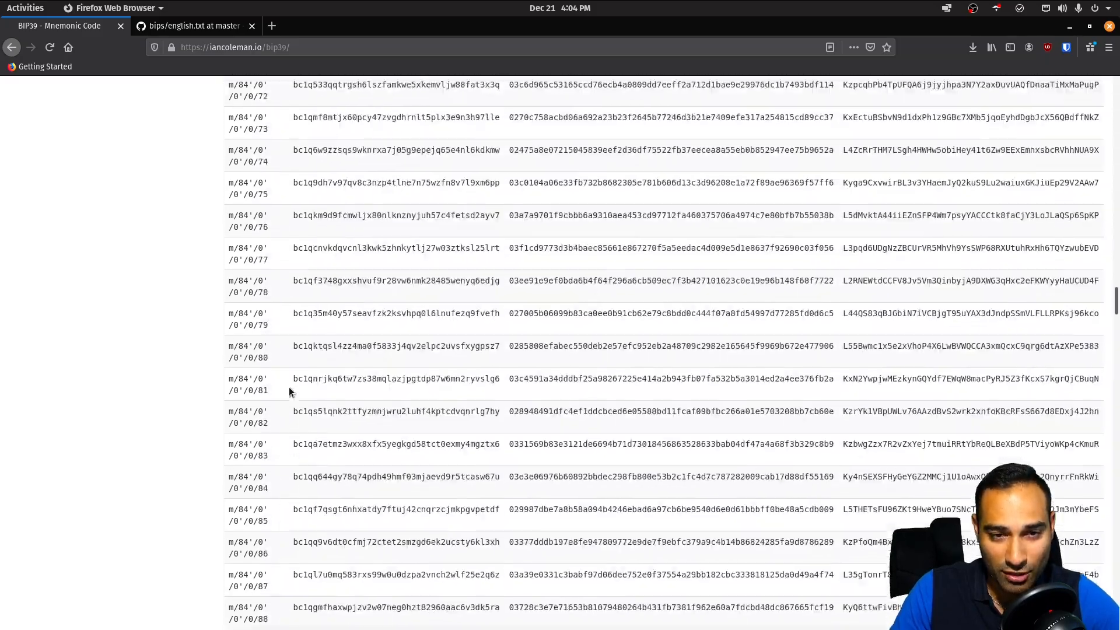
scroll(289, 386, "up", 20)
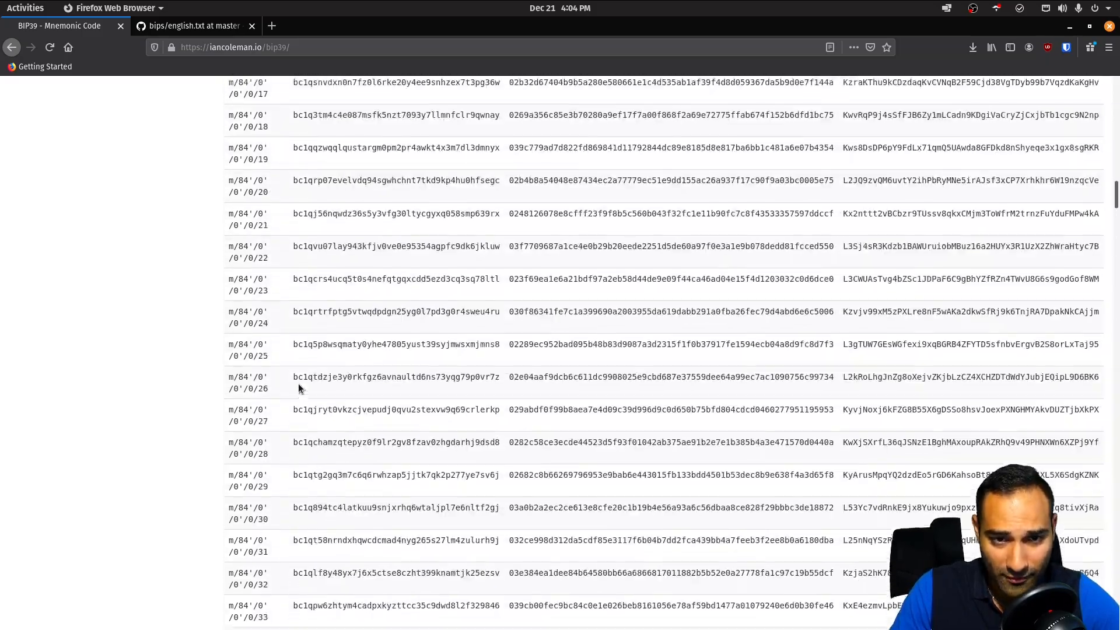
scroll(298, 388, "up", 12)
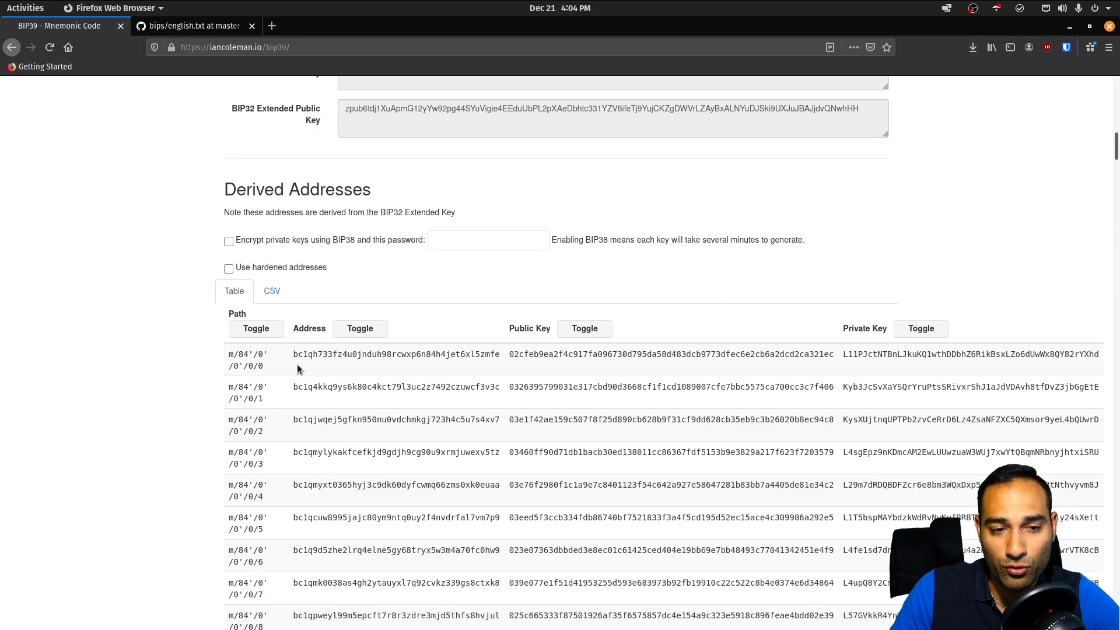
mouse_move(295, 356)
left_click_drag(295, 357, 498, 354)
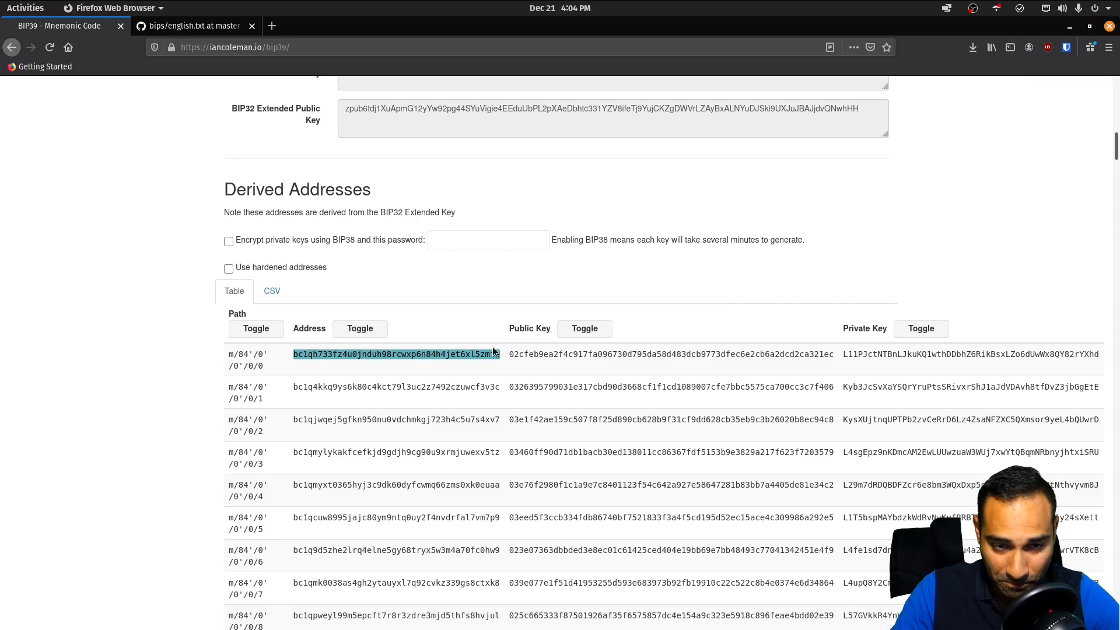
Scroll the converter back up to the Derivation Path section above the address table
scroll(531, 404, "up", 15)
scroll(193, 397, "up", 1)
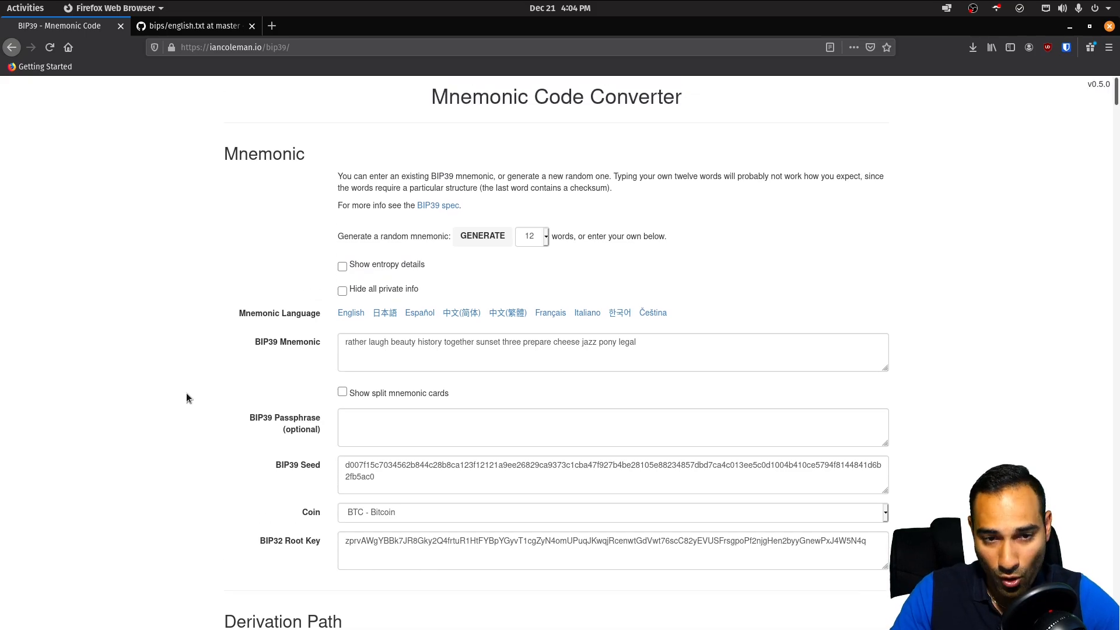
scroll(187, 393, "down", 3)
scroll(188, 392, "up", 2)
scroll(190, 396, "up", 2)
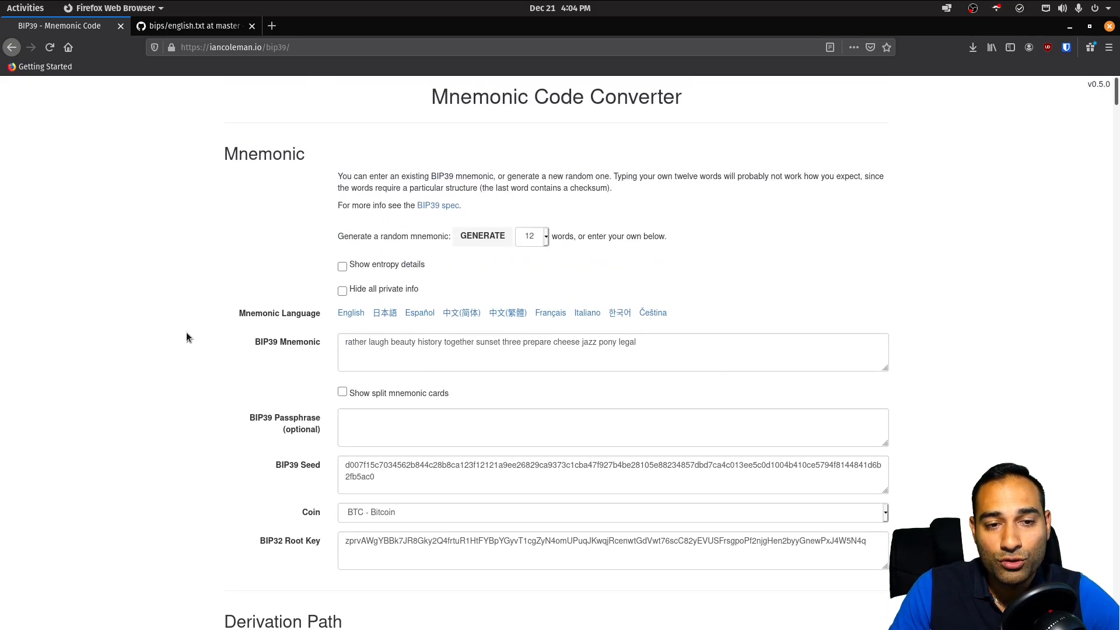
scroll(187, 337, "down", 2)
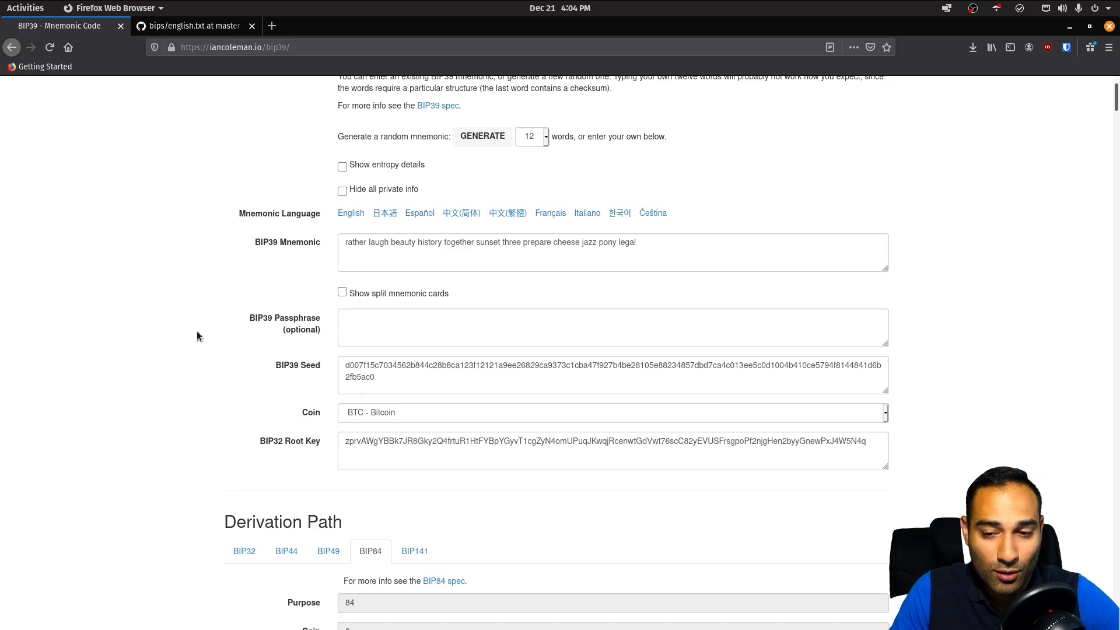
scroll(190, 330, "down", 8)
scroll(194, 306, "down", 2)
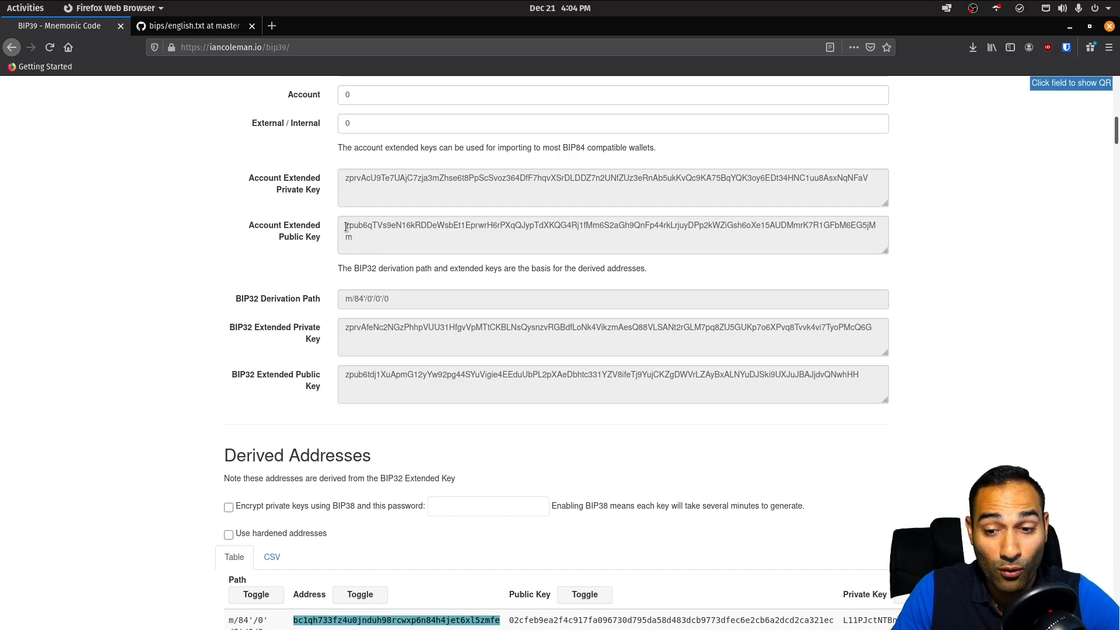
scroll(346, 228, "up", 4)
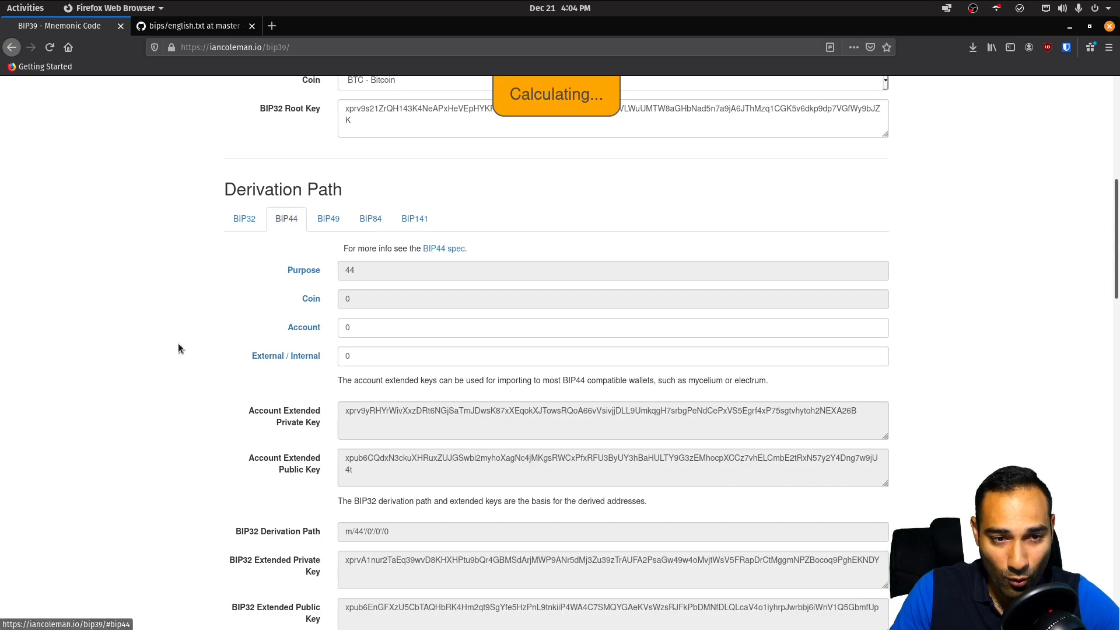
scroll(180, 346, "down", 9)
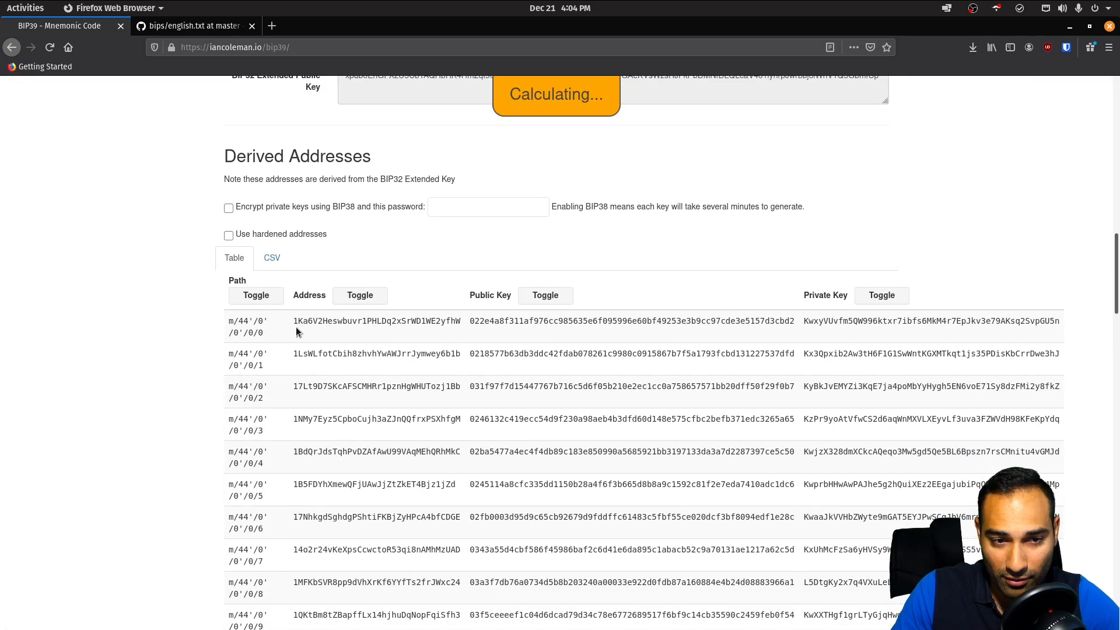
double_click(297, 322)
left_click(317, 333)
scroll(327, 332, "up", 7)
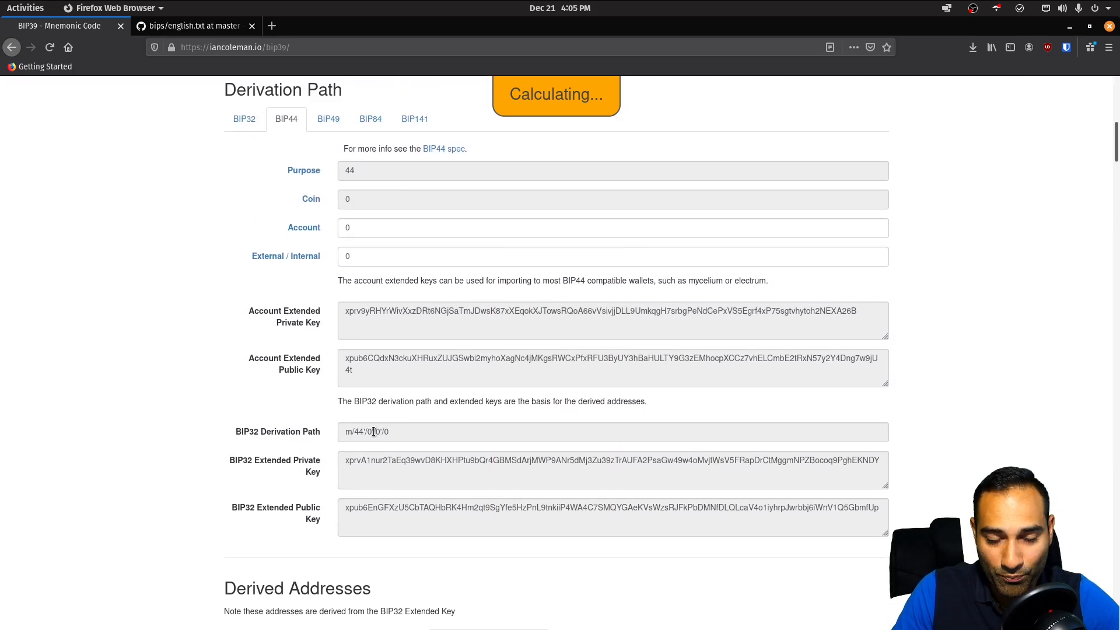
scroll(368, 373, "down", 3)
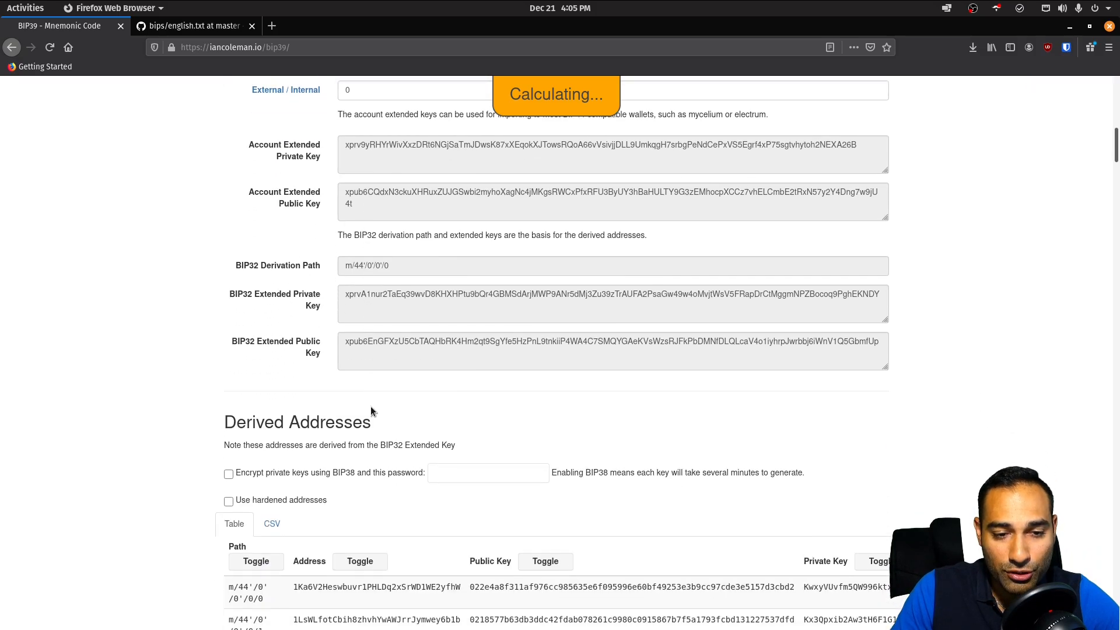
scroll(371, 411, "up", 1)
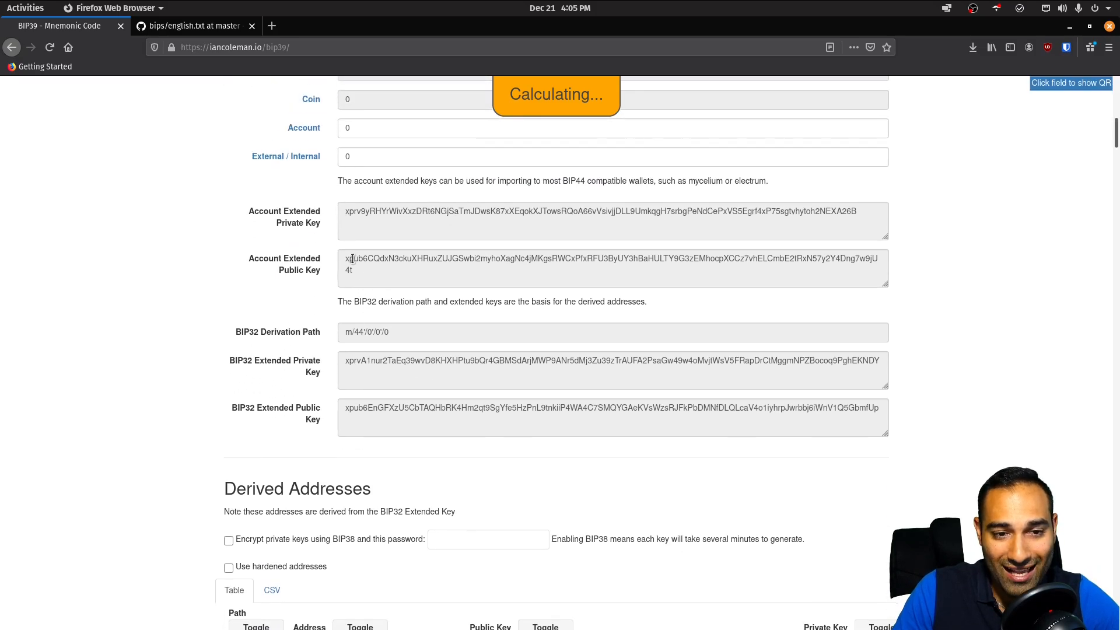
left_click_drag(345, 259, 364, 260)
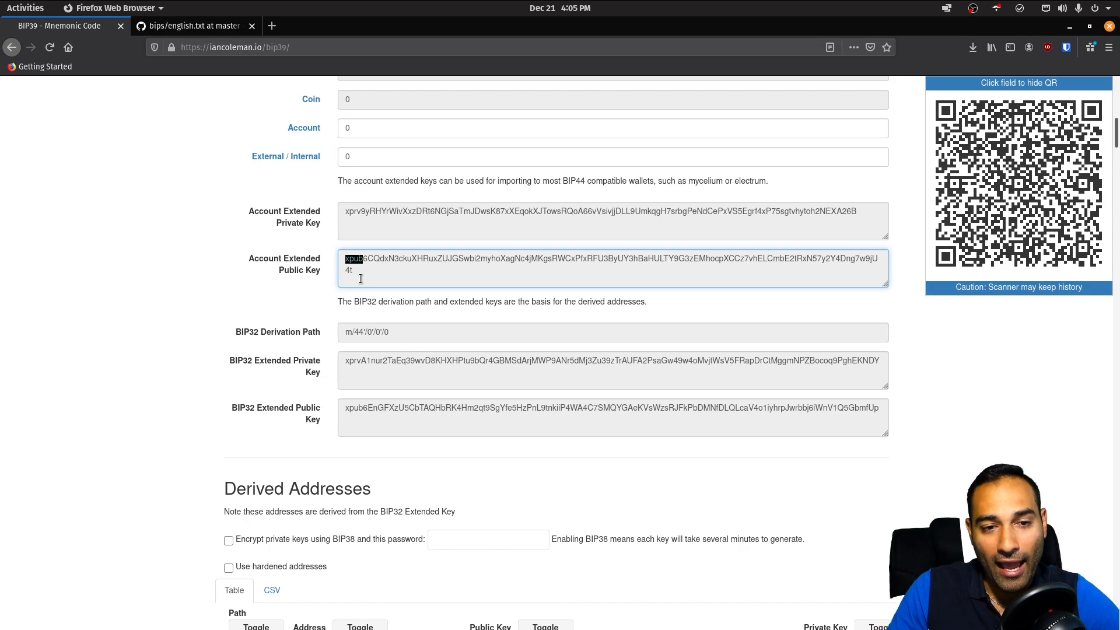
double_click(360, 271)
left_click(369, 265)
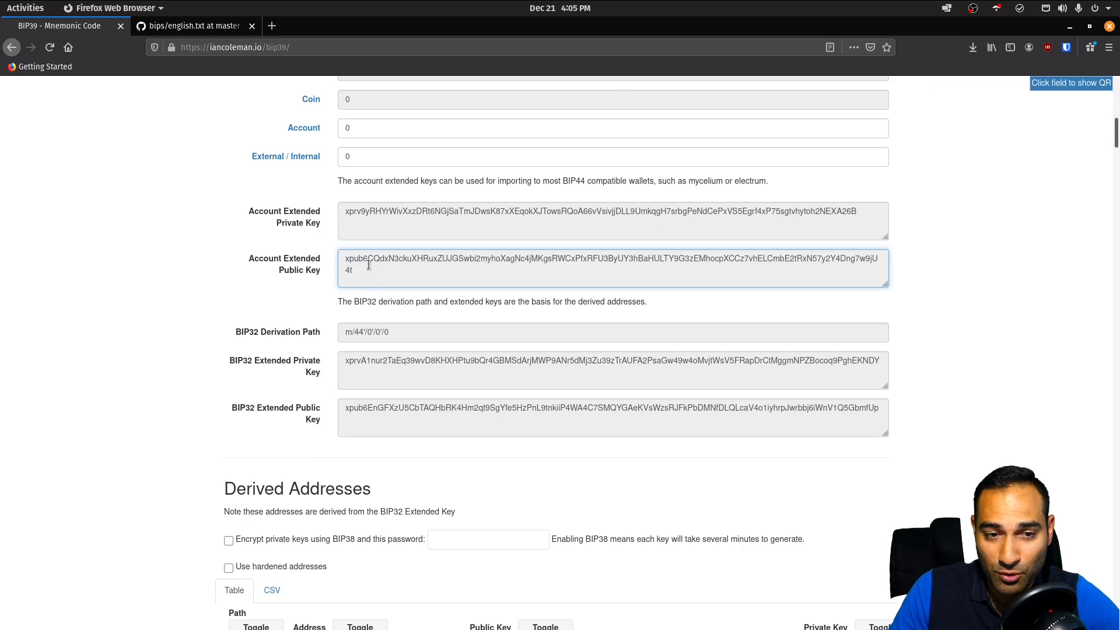
left_click(369, 264)
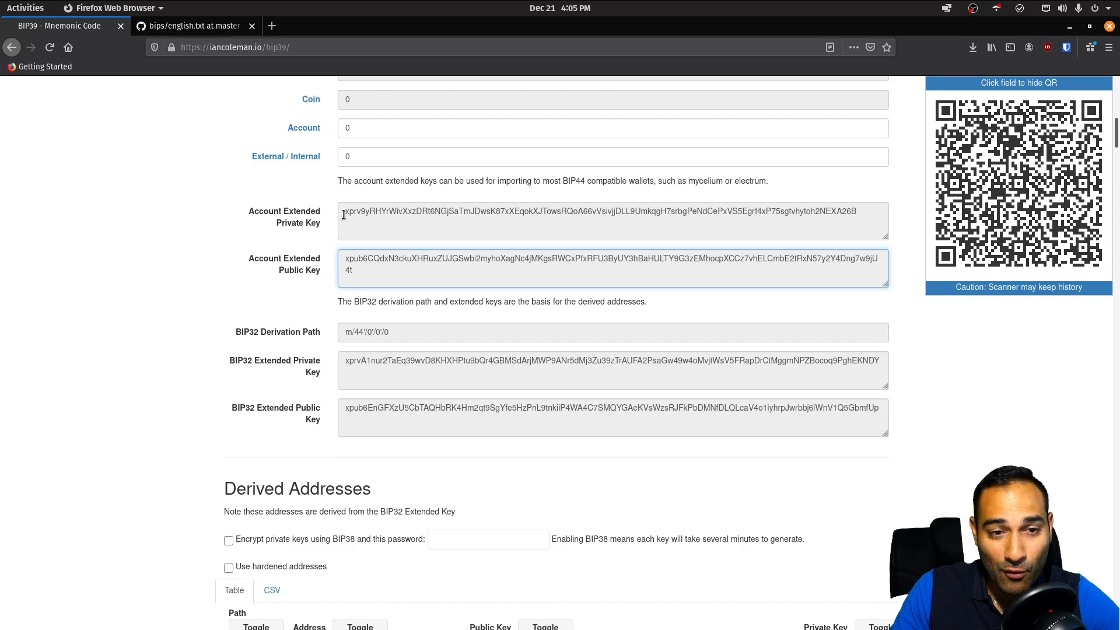
left_click_drag(344, 214, 401, 215)
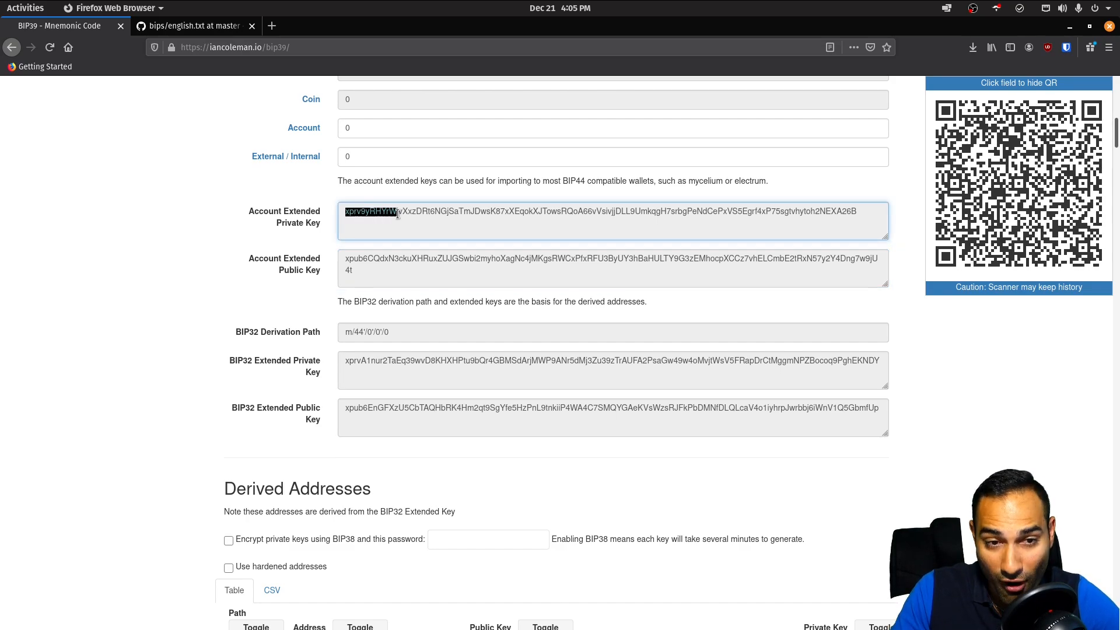
left_click(354, 218)
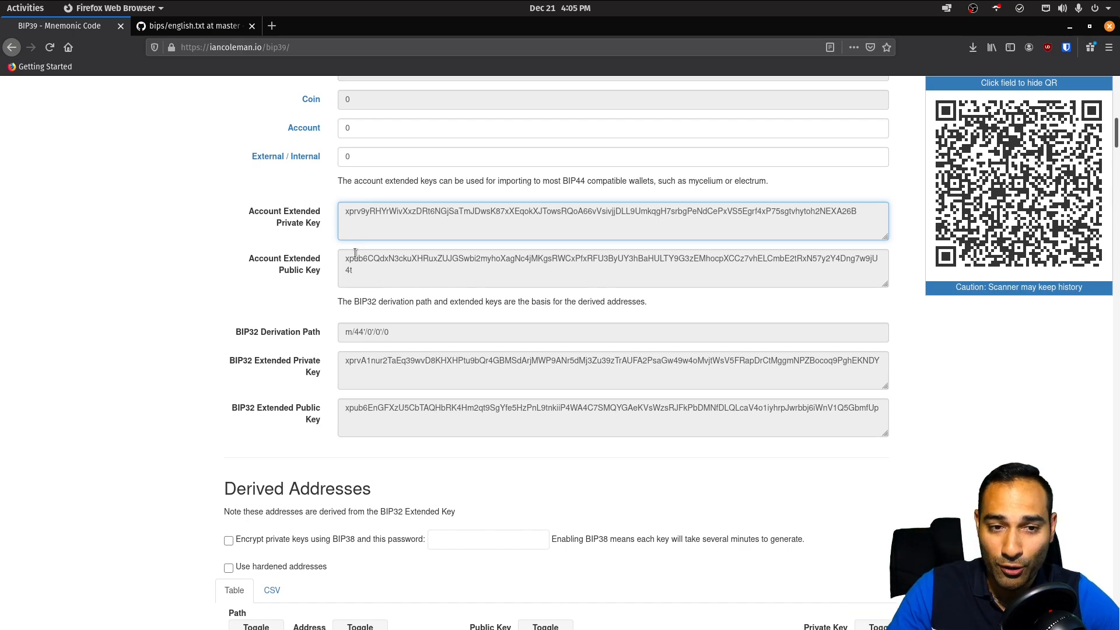
scroll(408, 280, "up", 10)
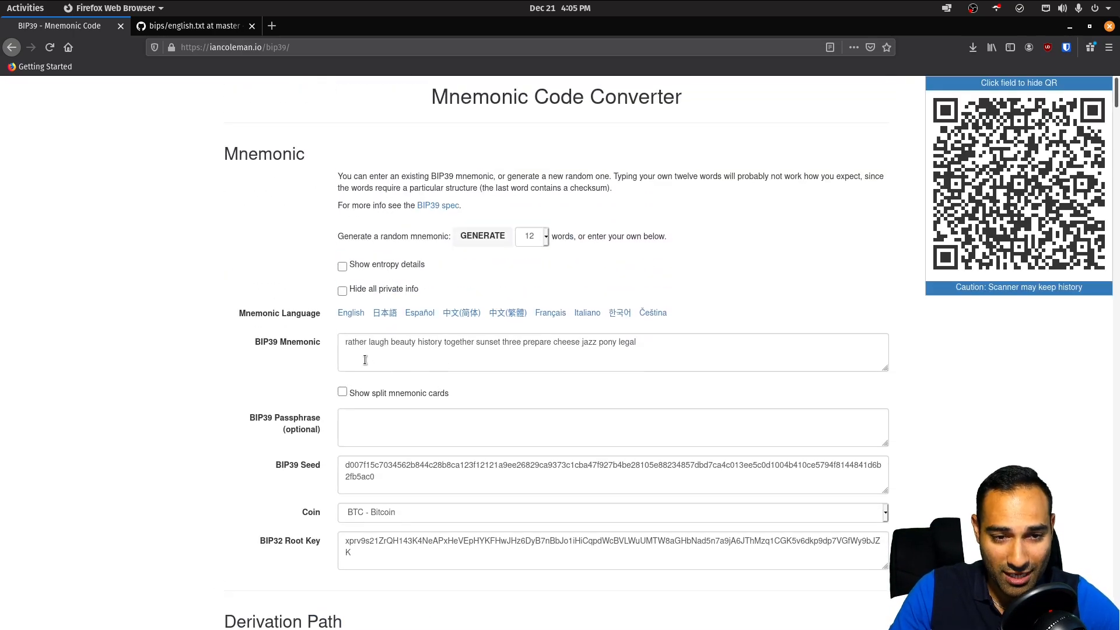
left_click(347, 342)
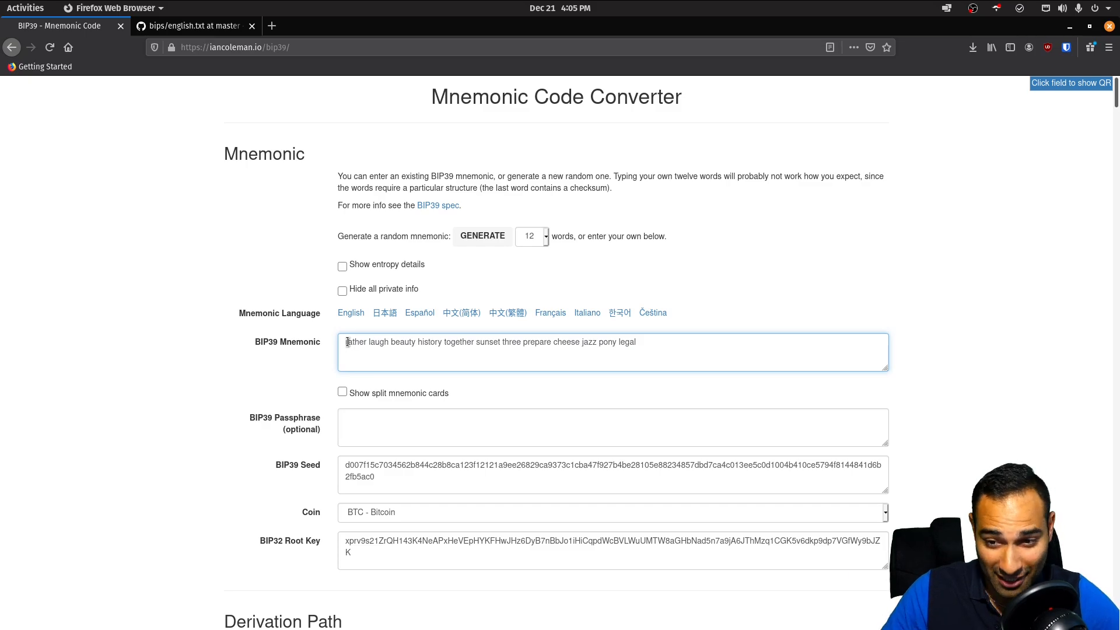
scroll(401, 330, "down", 3)
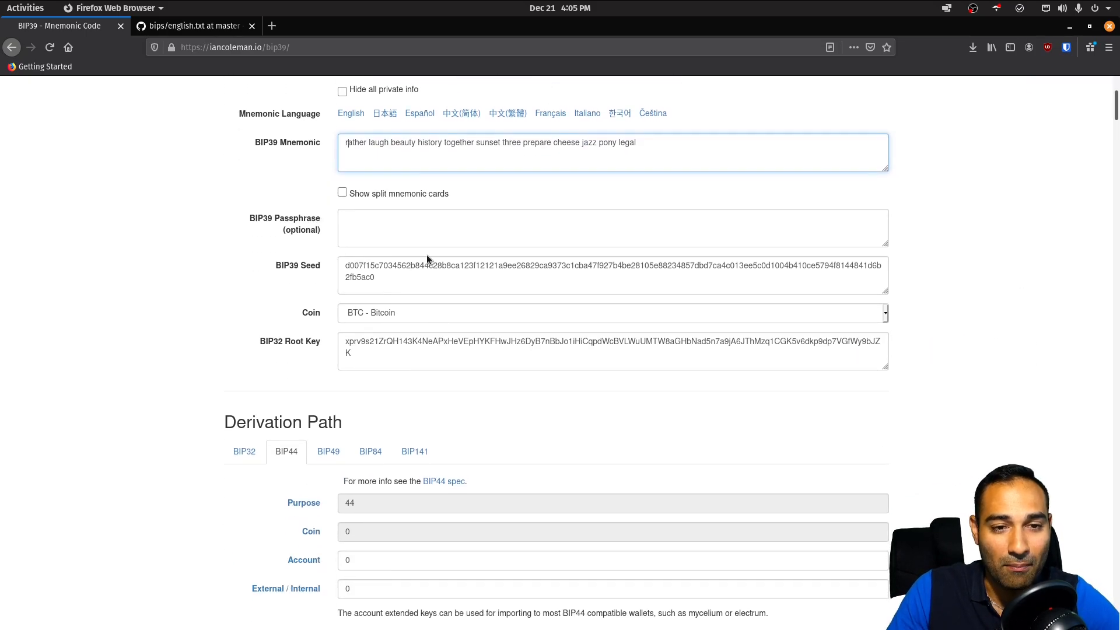
left_click_drag(648, 143, 307, 140)
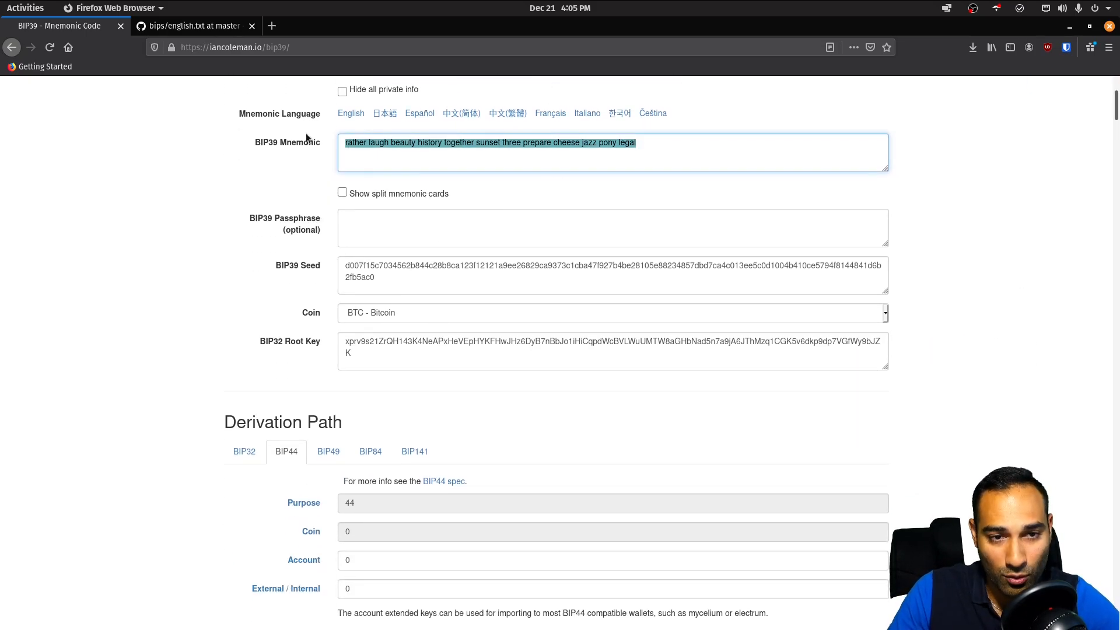
scroll(304, 221, "down", 5)
mouse_move(351, 344)
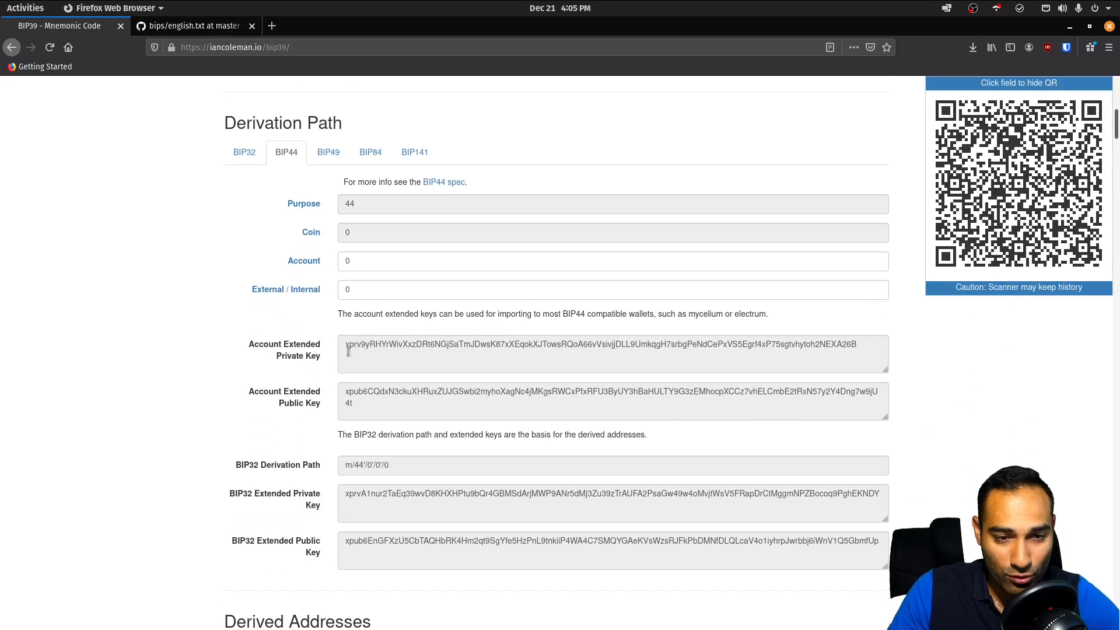
mouse_move(346, 345)
left_mouse_down()
mouse_move(370, 346)
mouse_move(346, 359)
left_mouse_up()
scroll(379, 402, "down", 1)
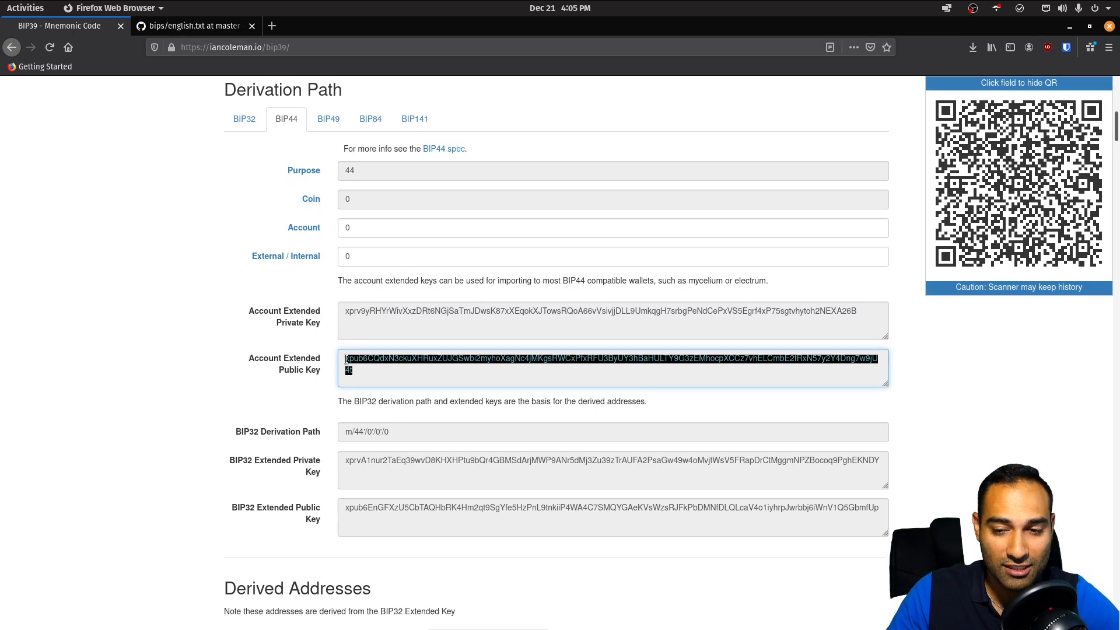
scroll(362, 364, "down", 2)
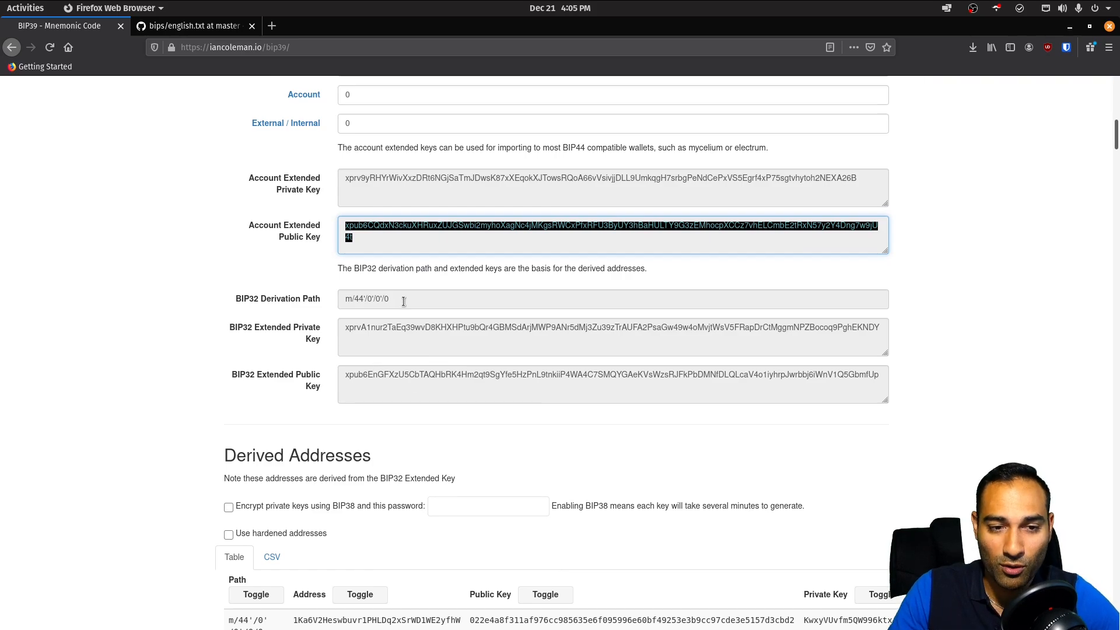
triple_click(385, 299)
left_click(384, 298)
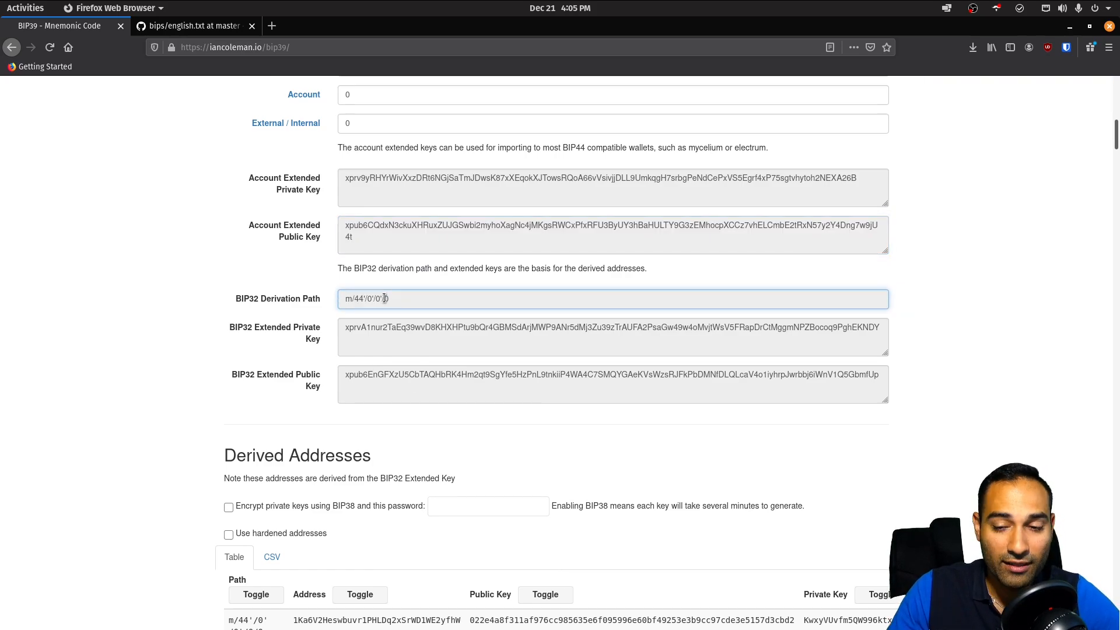
scroll(385, 298, "down", 2)
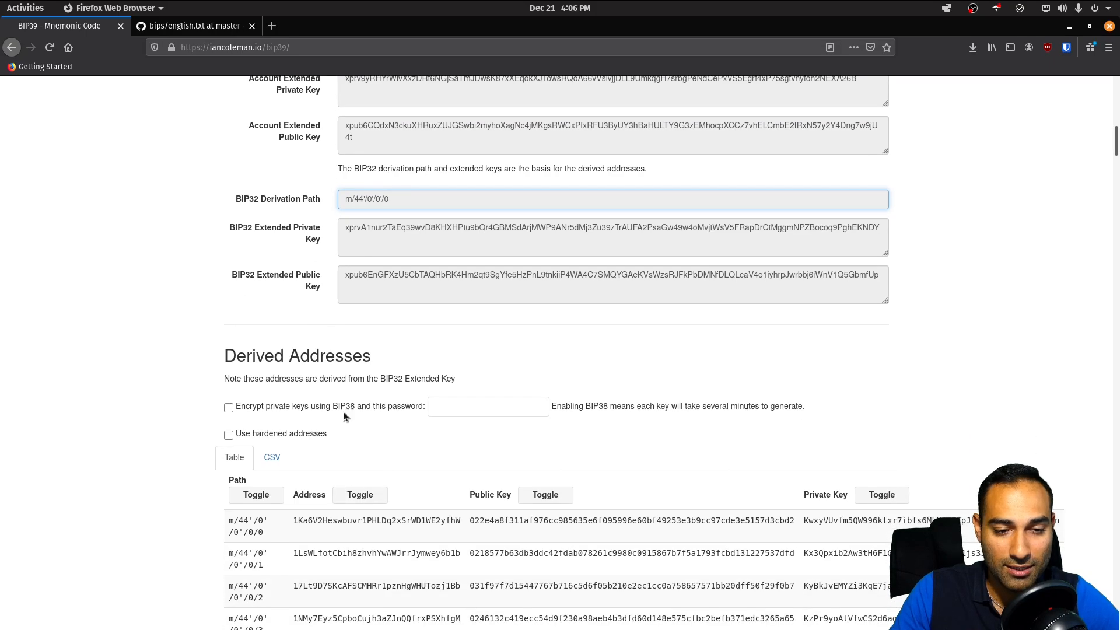
scroll(386, 395, "up", 4)
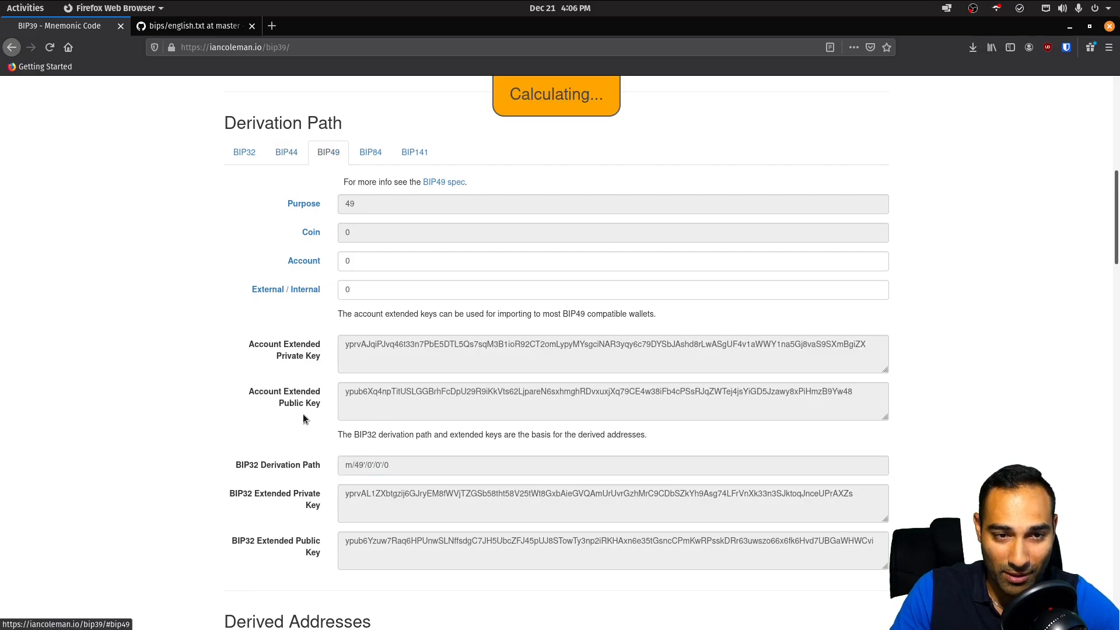
Switch derivation to BIP84 native SegWit and highlight the m/84'/0' start of its path
scroll(303, 417, "down", 6)
left_click_drag(298, 421, 305, 428)
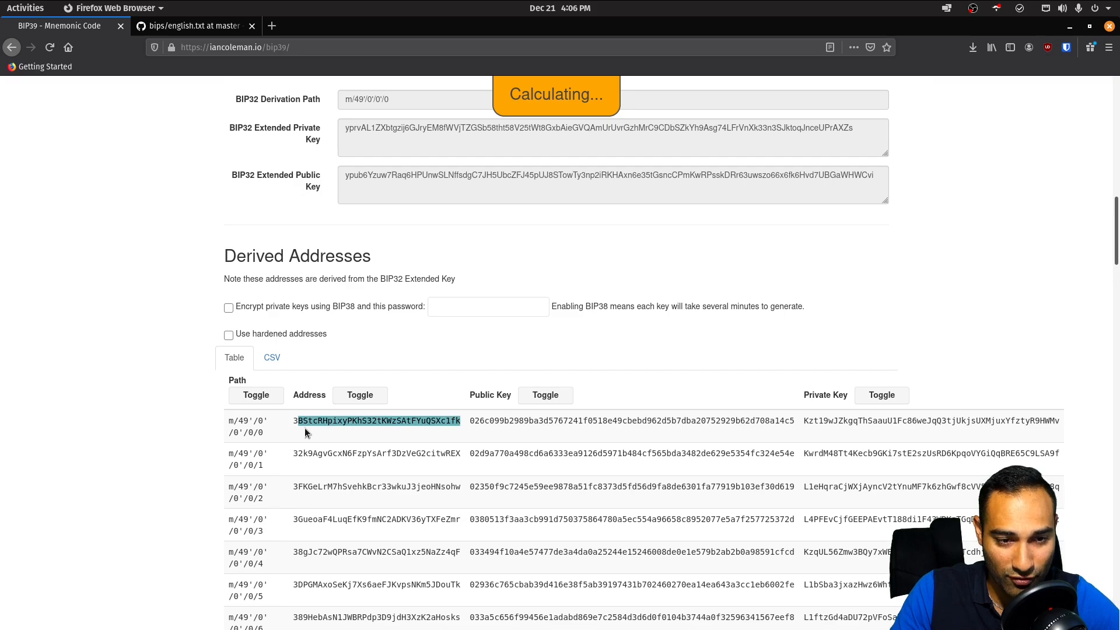
scroll(305, 431, "up", 6)
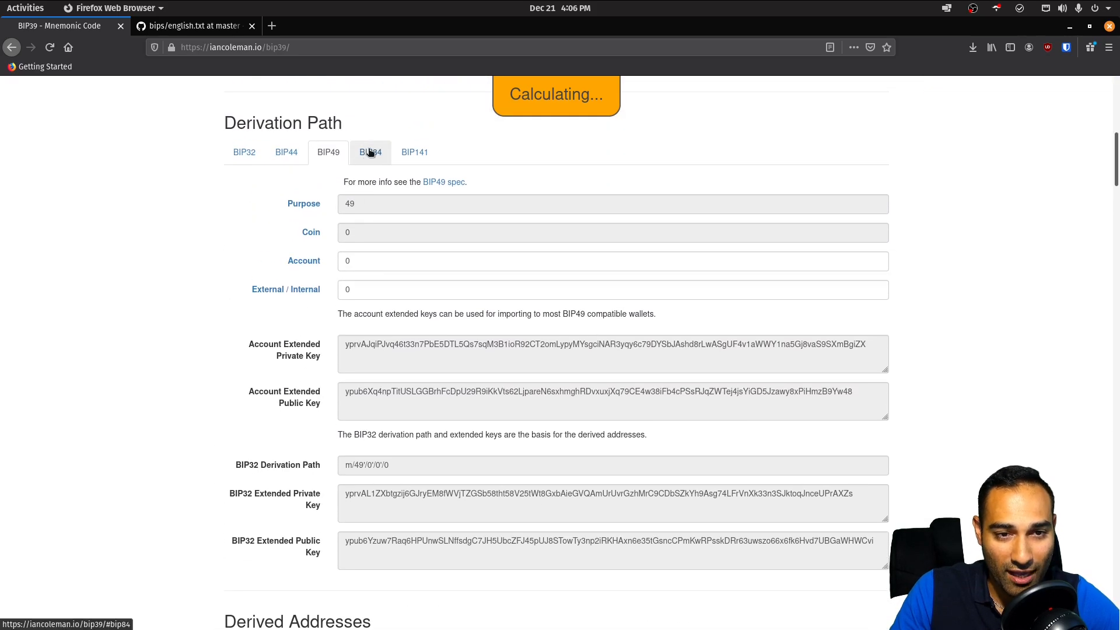
left_click(370, 151)
left_click_drag(345, 465, 377, 465)
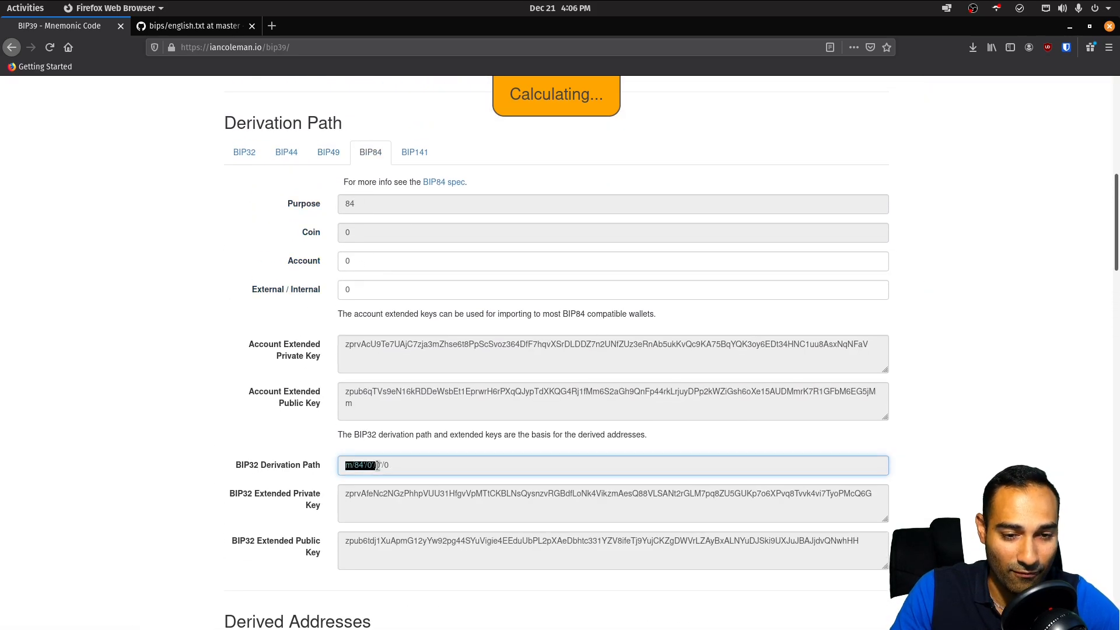
left_click(377, 465)
scroll(304, 478, "down", 5)
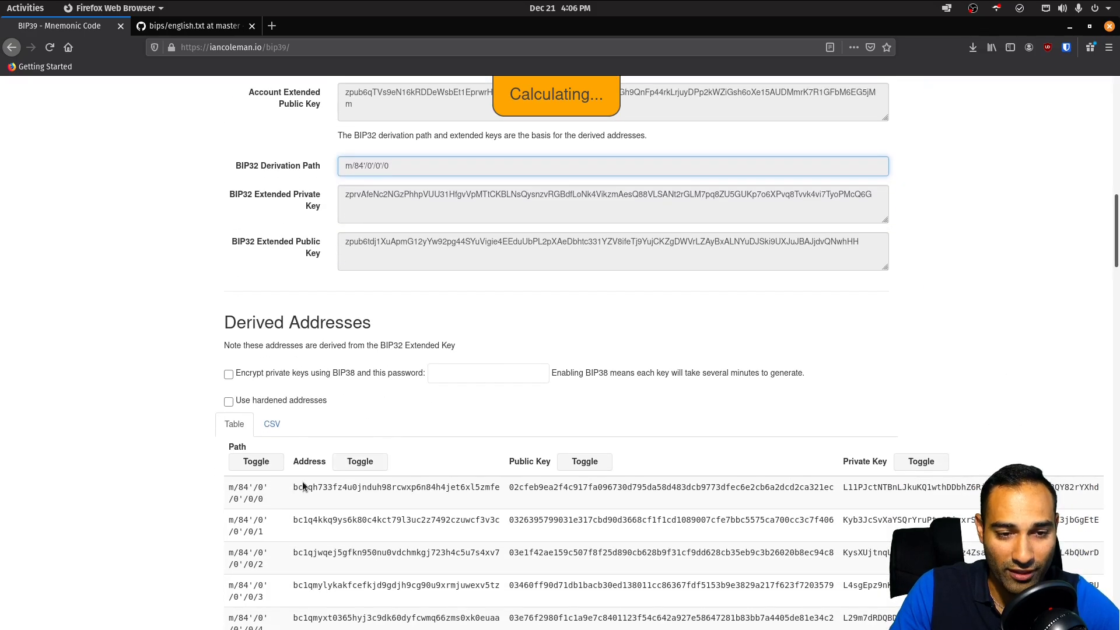
scroll(303, 487, "down", 3)
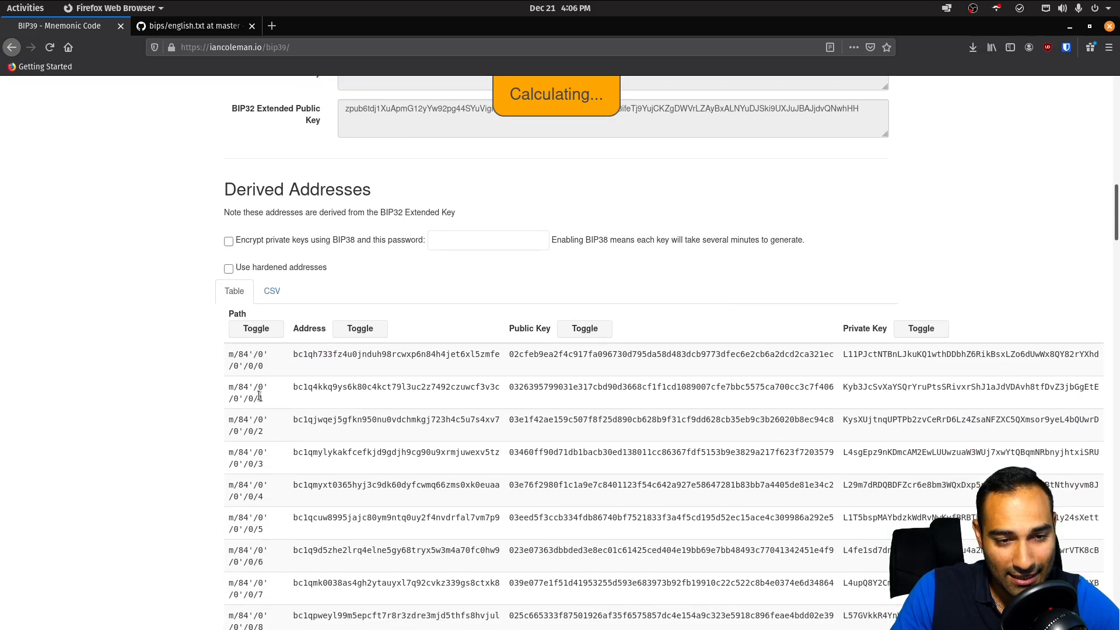
scroll(259, 447, "down", 2)
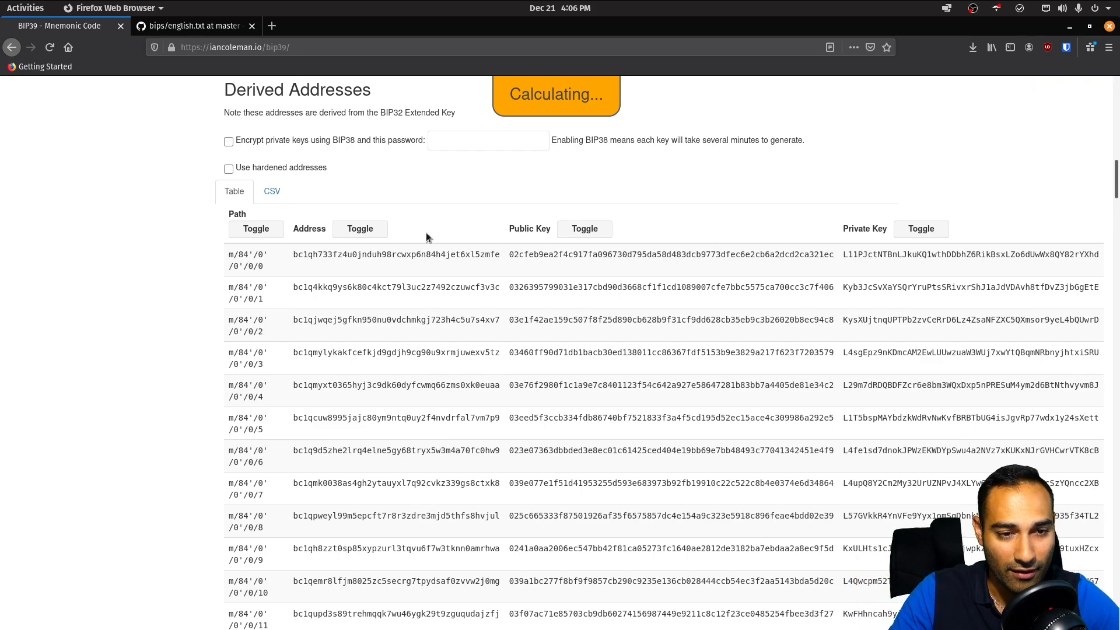
scroll(373, 239, "down", 1)
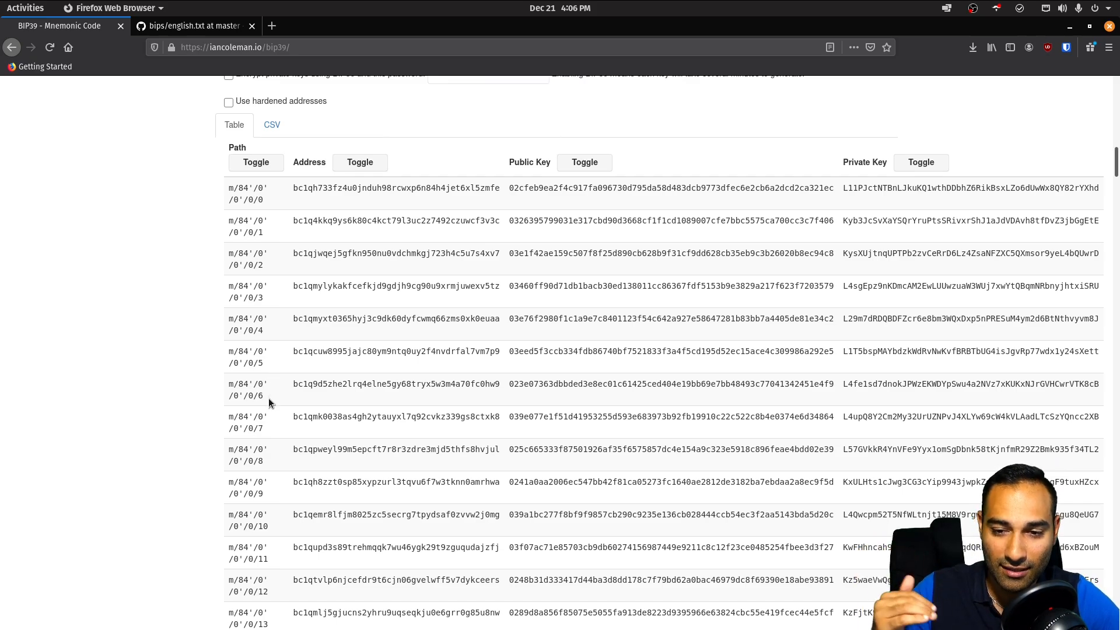
scroll(268, 397, "up", 9)
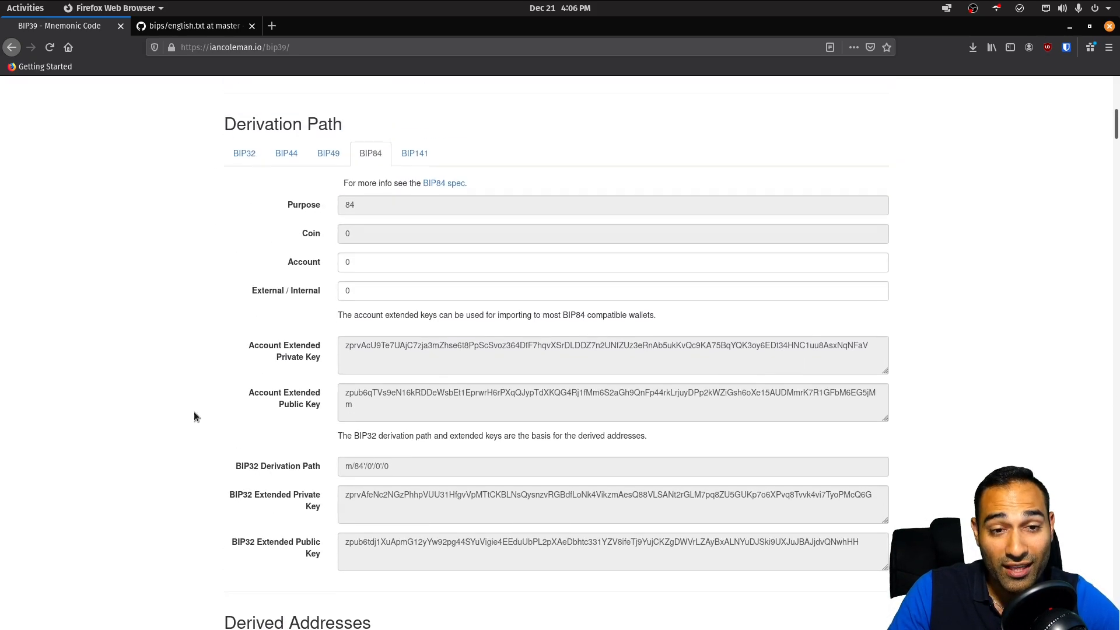
scroll(192, 412, "up", 7)
scroll(180, 394, "down", 2)
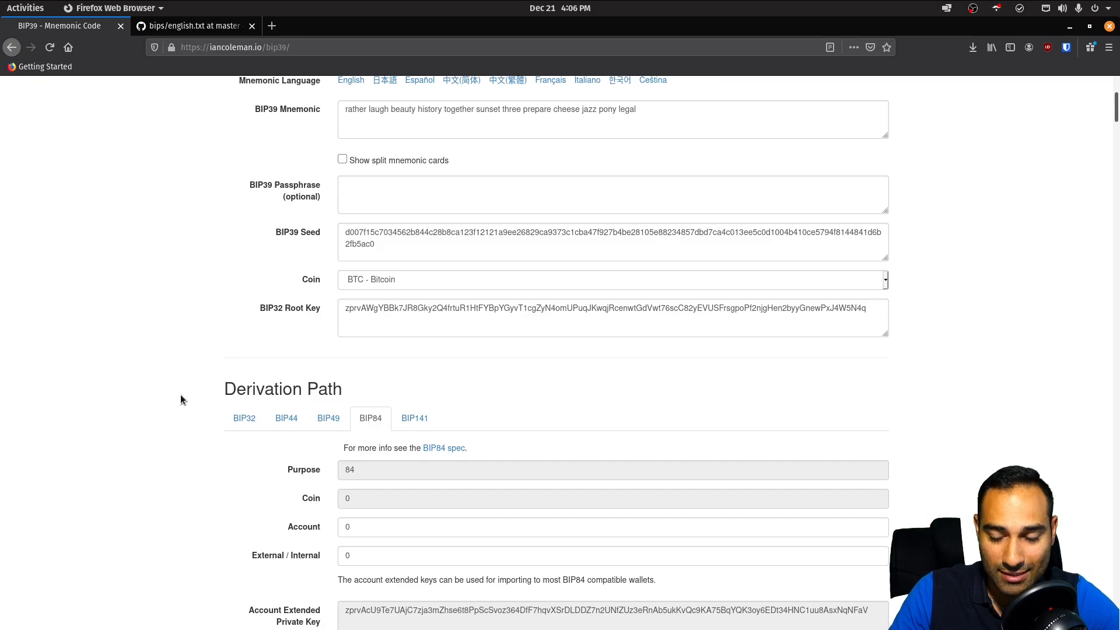
scroll(181, 395, "down", 6)
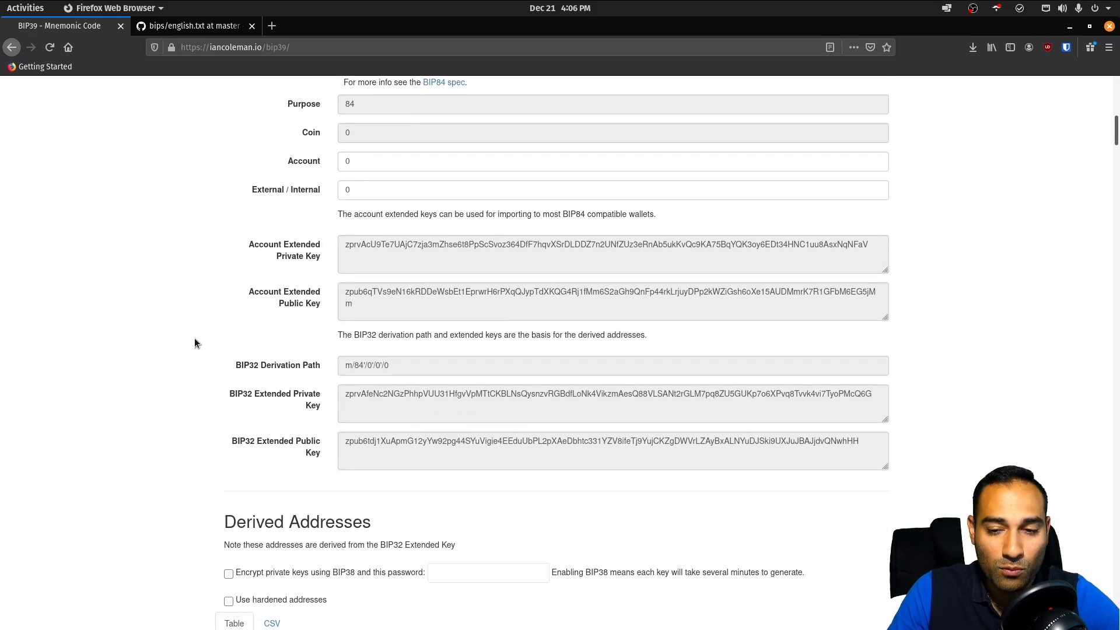
scroll(194, 342, "down", 2)
scroll(222, 342, "down", 3)
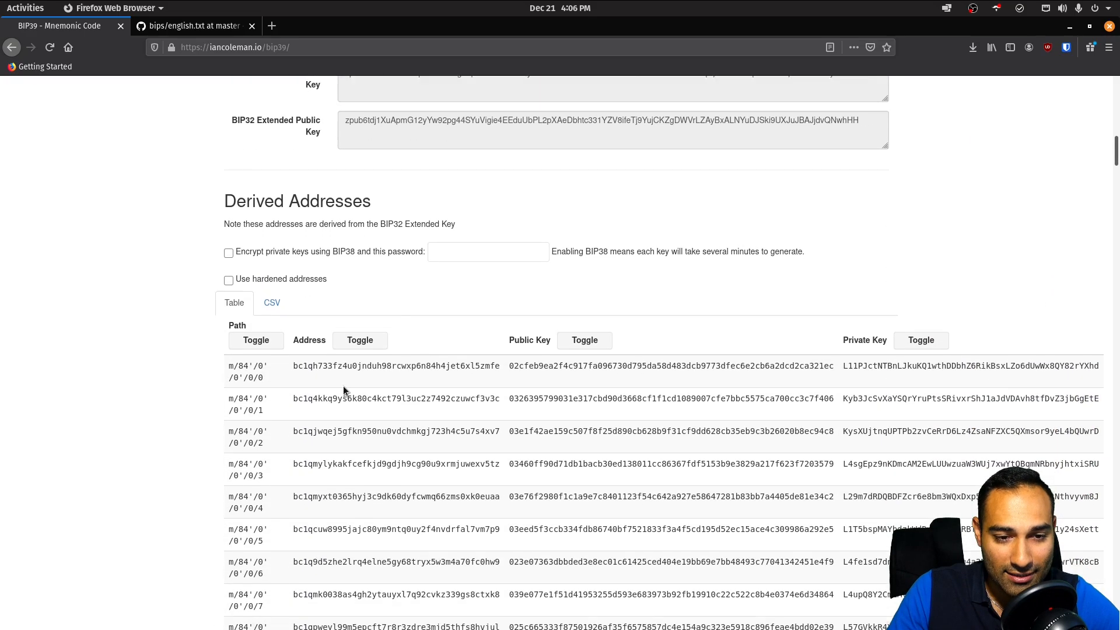
left_click_drag(292, 354, 307, 355)
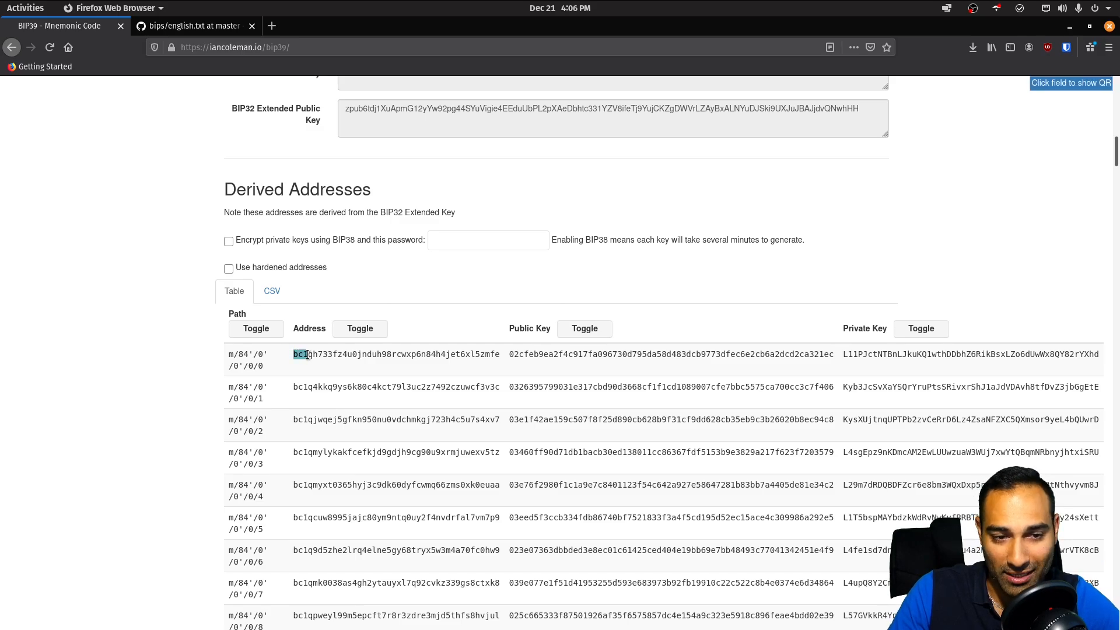
left_click(105, 305)
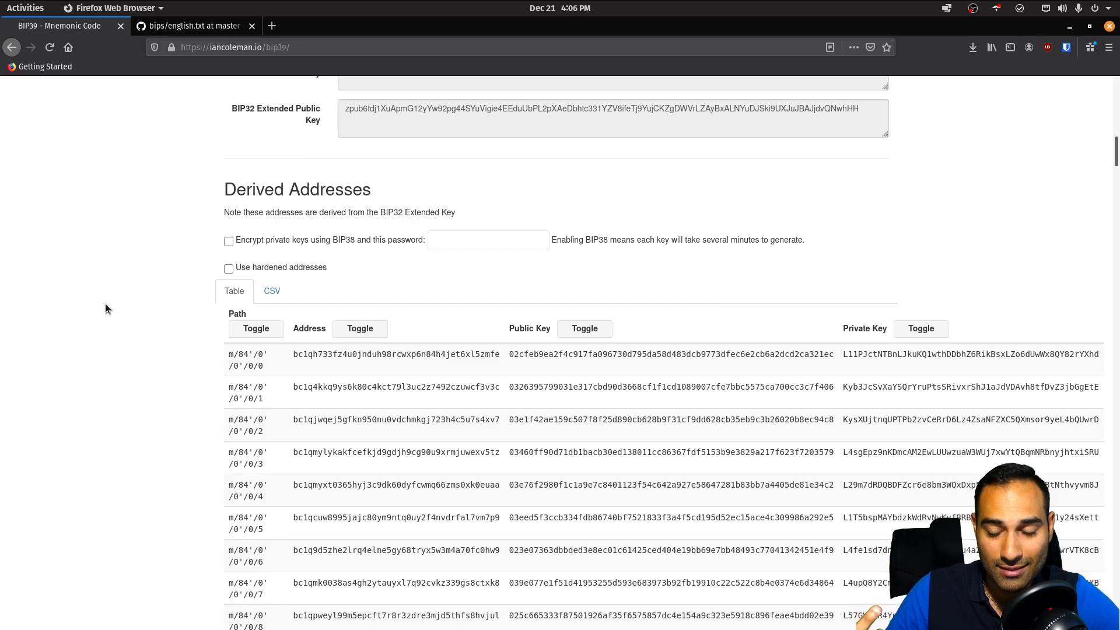
scroll(105, 308, "up", 10)
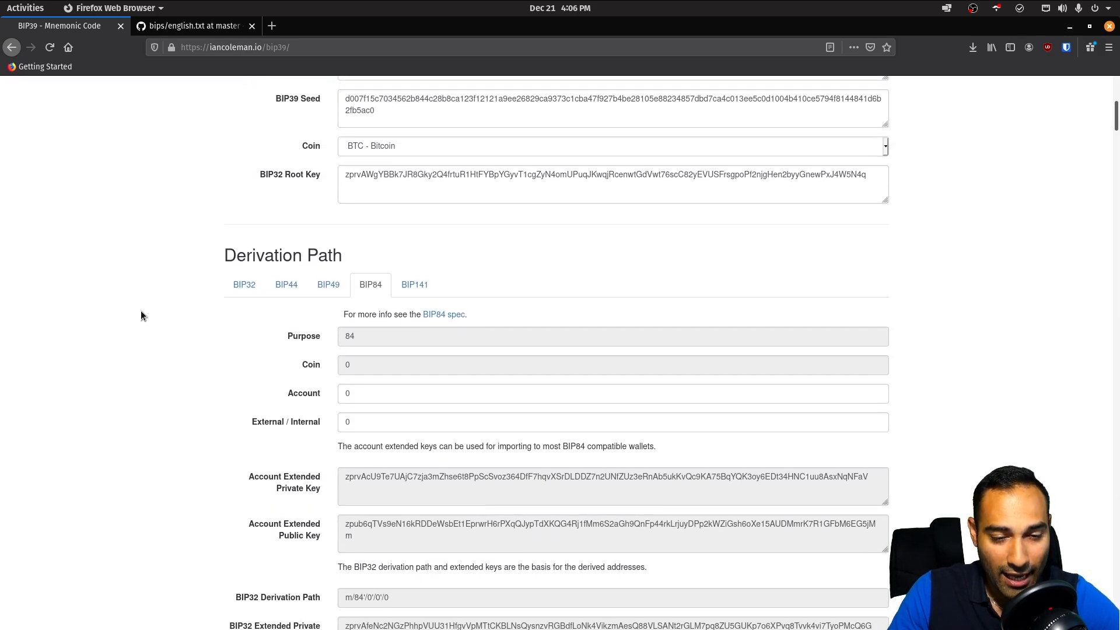
scroll(141, 312, "down", 3)
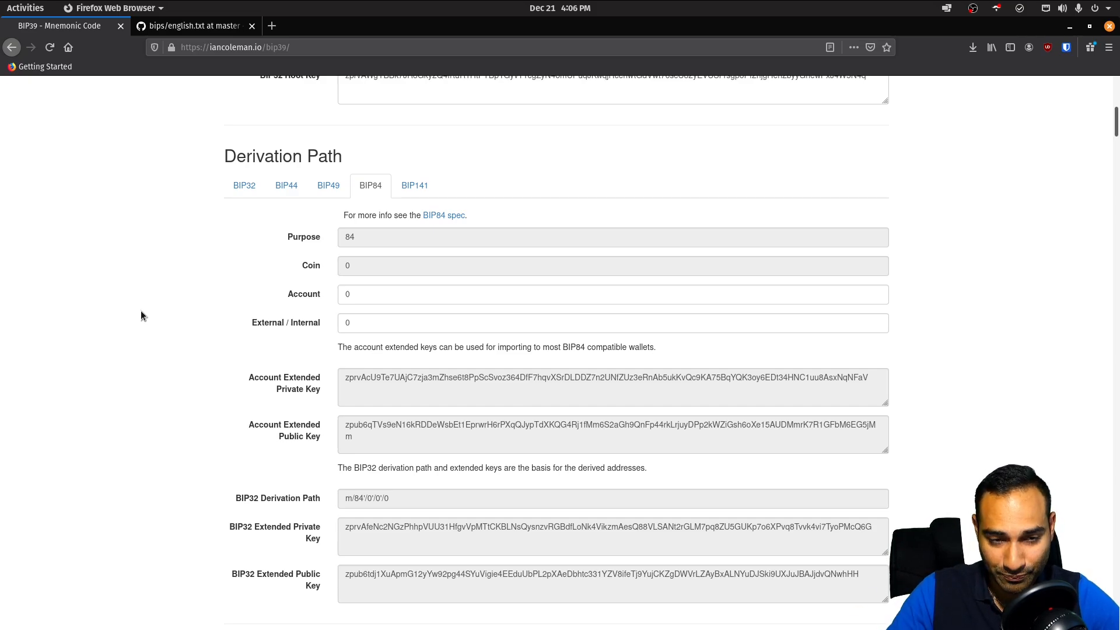
scroll(143, 312, "up", 5)
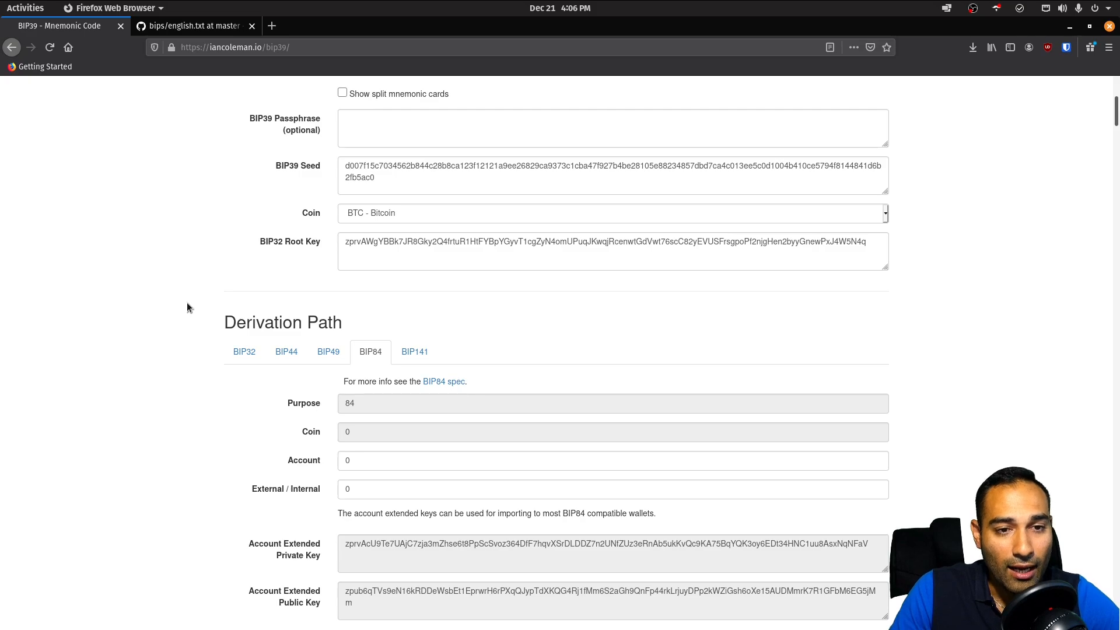
scroll(187, 308, "up", 9)
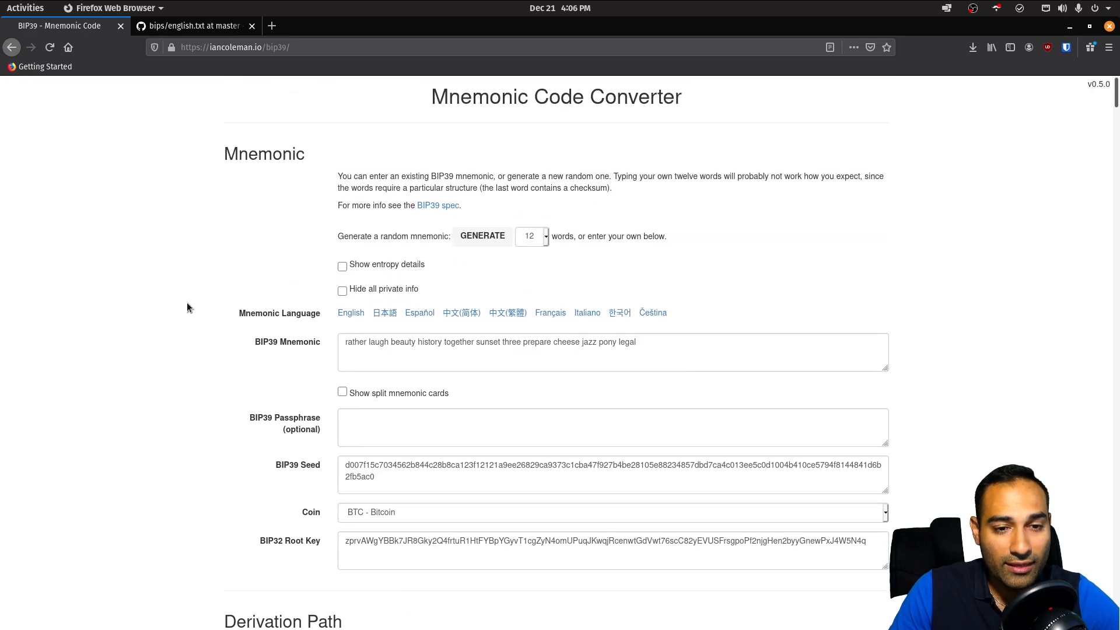
scroll(188, 307, "down", 15)
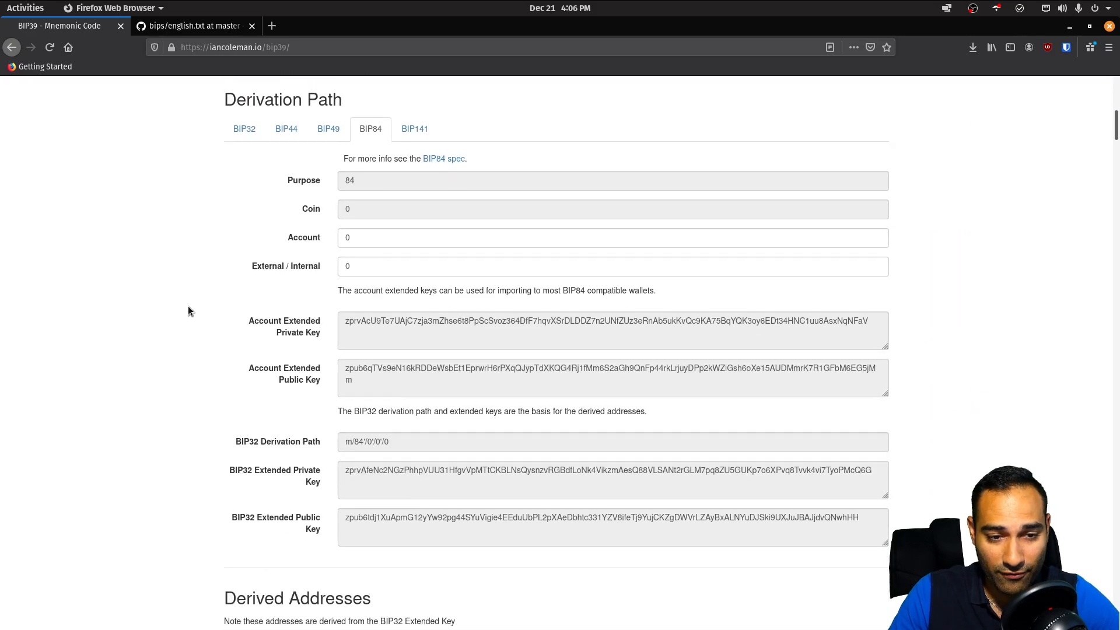
scroll(188, 307, "down", 15)
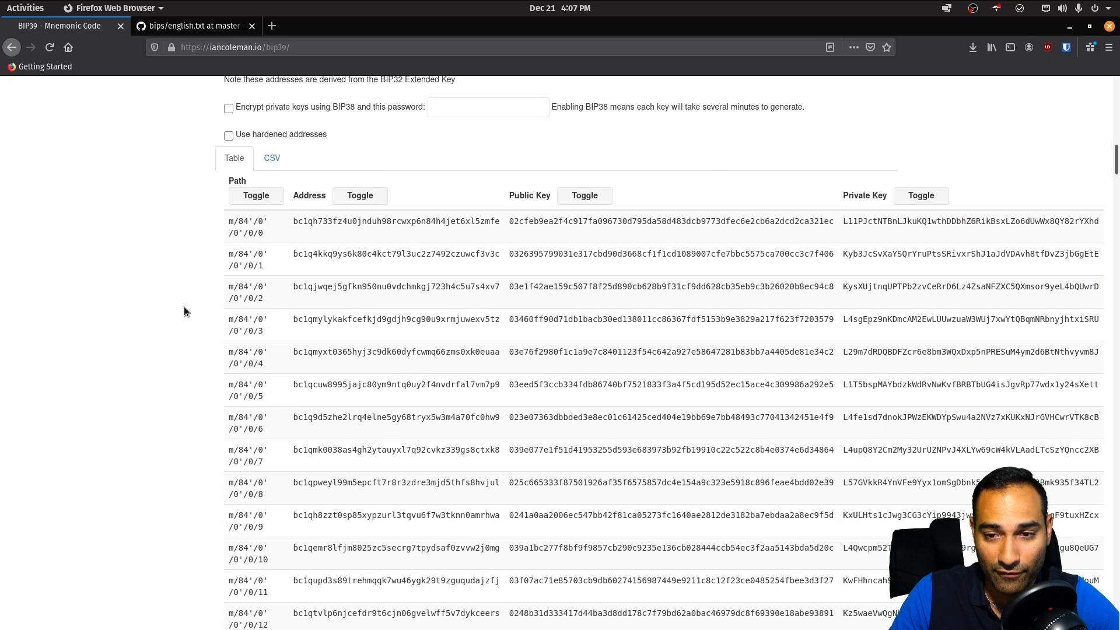
scroll(187, 315, "down", 18)
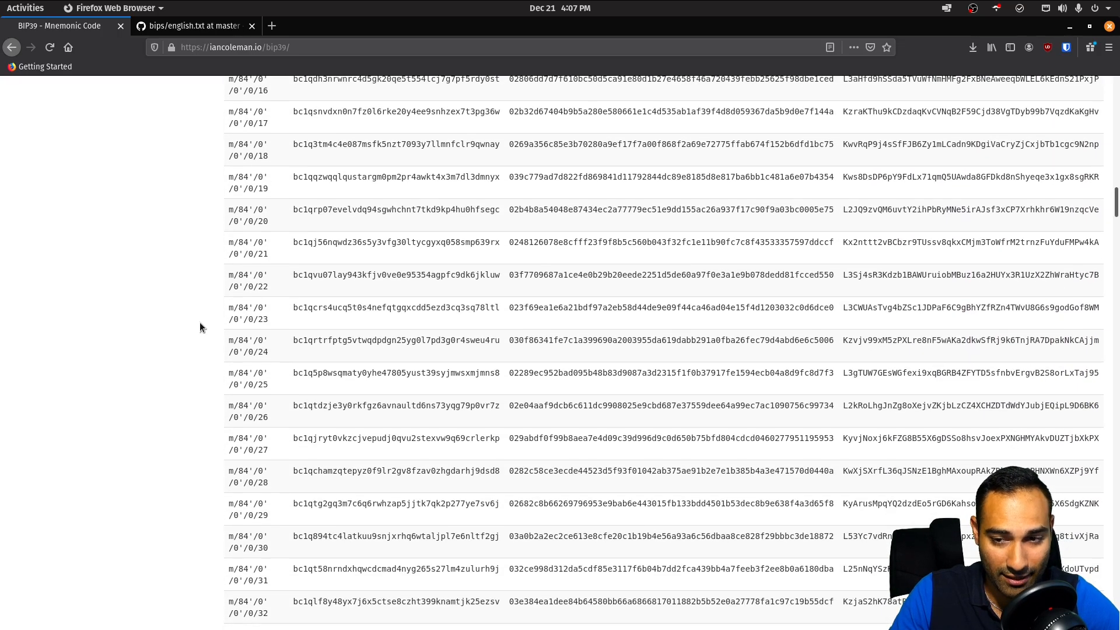
scroll(200, 323, "up", 20)
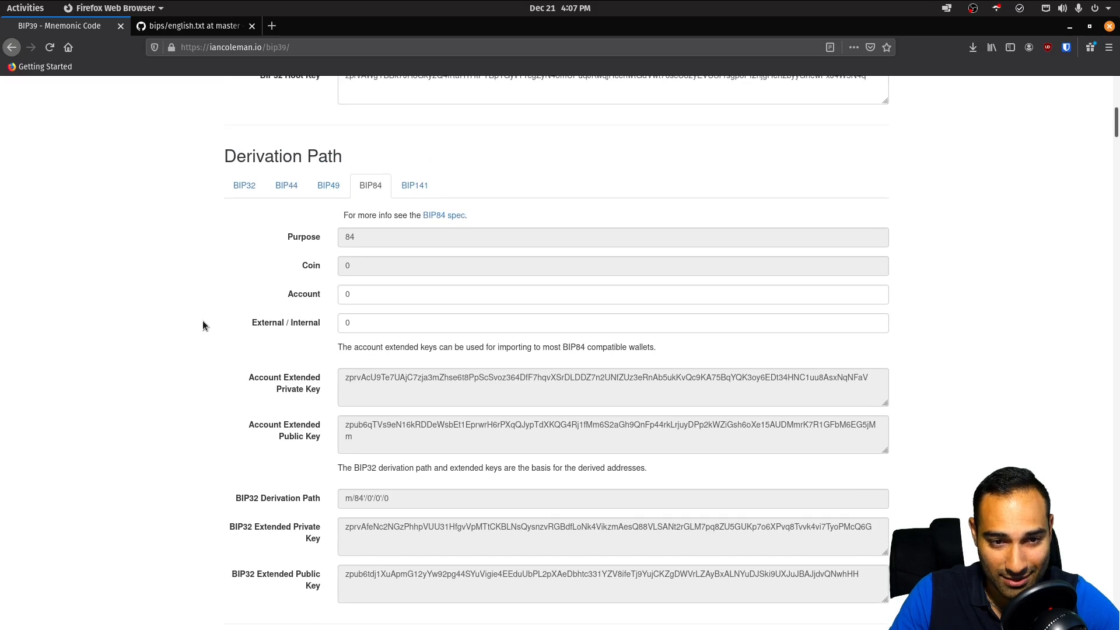
scroll(203, 325, "up", 13)
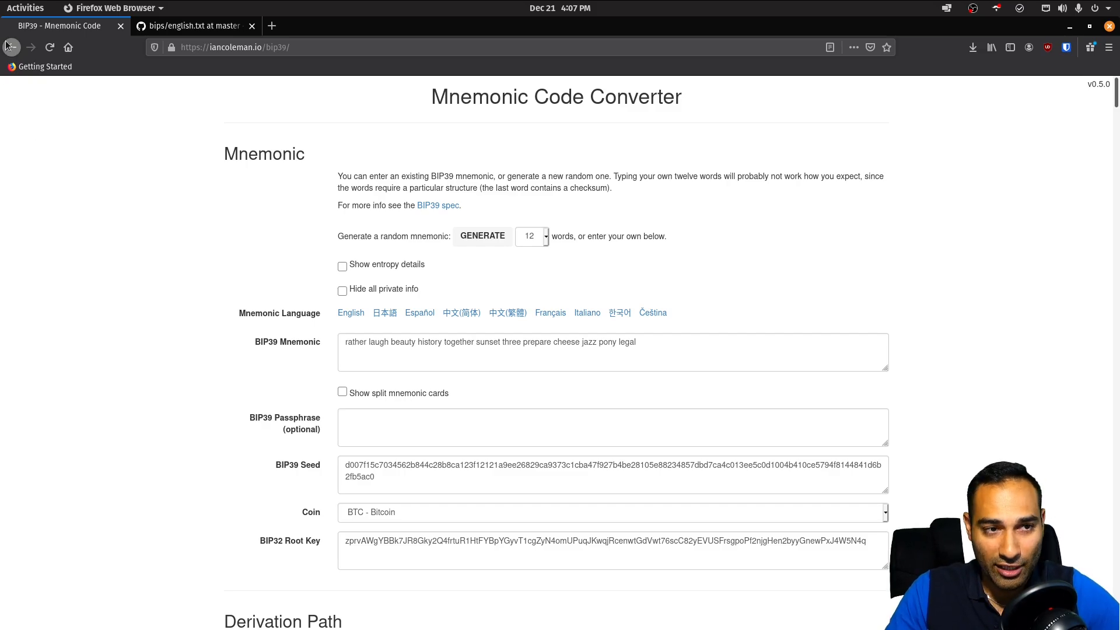
Launch Electrum from the Activities search
left_click(24, 8)
type("electrum")
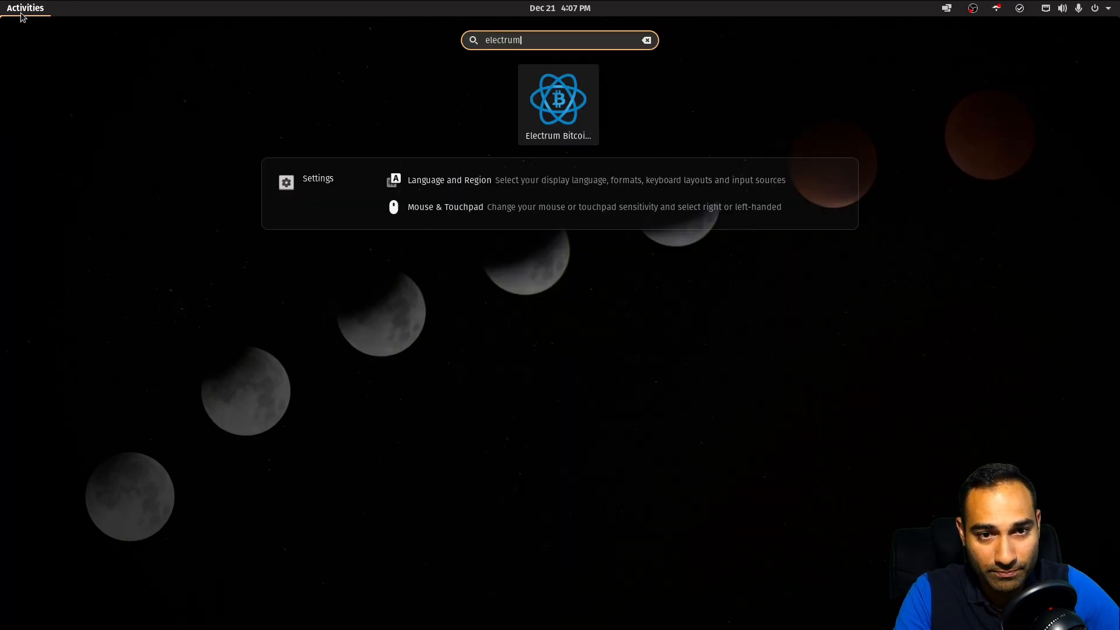
key("Return")
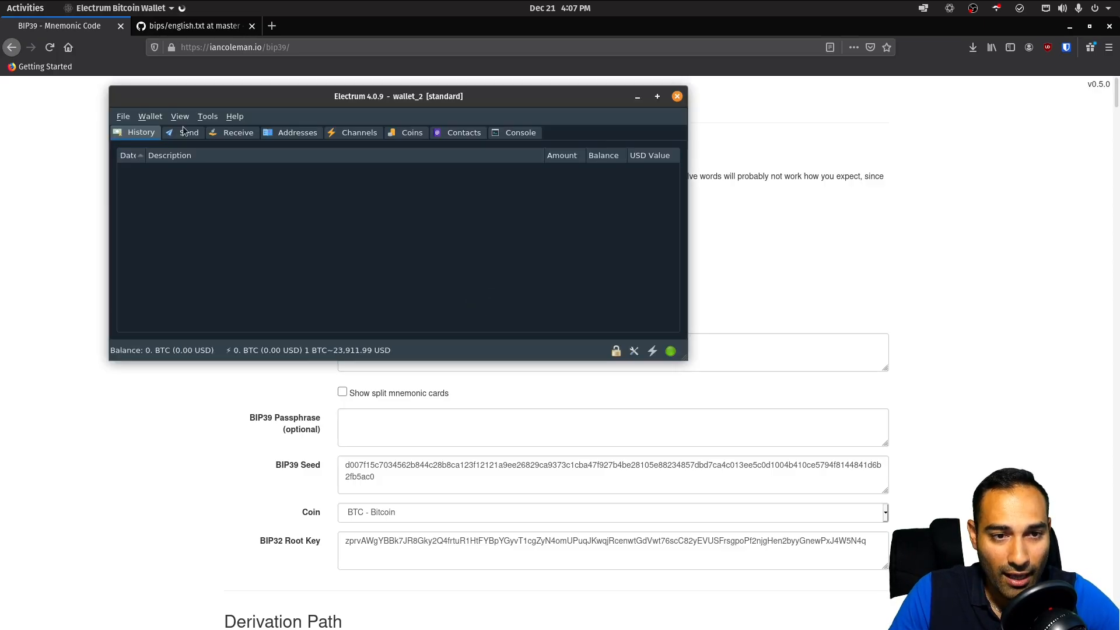
Start a new wallet via File > New/Restore, naming it iancolesitenativesegwit instead of wallet_4
left_click(123, 117)
left_click(145, 160)
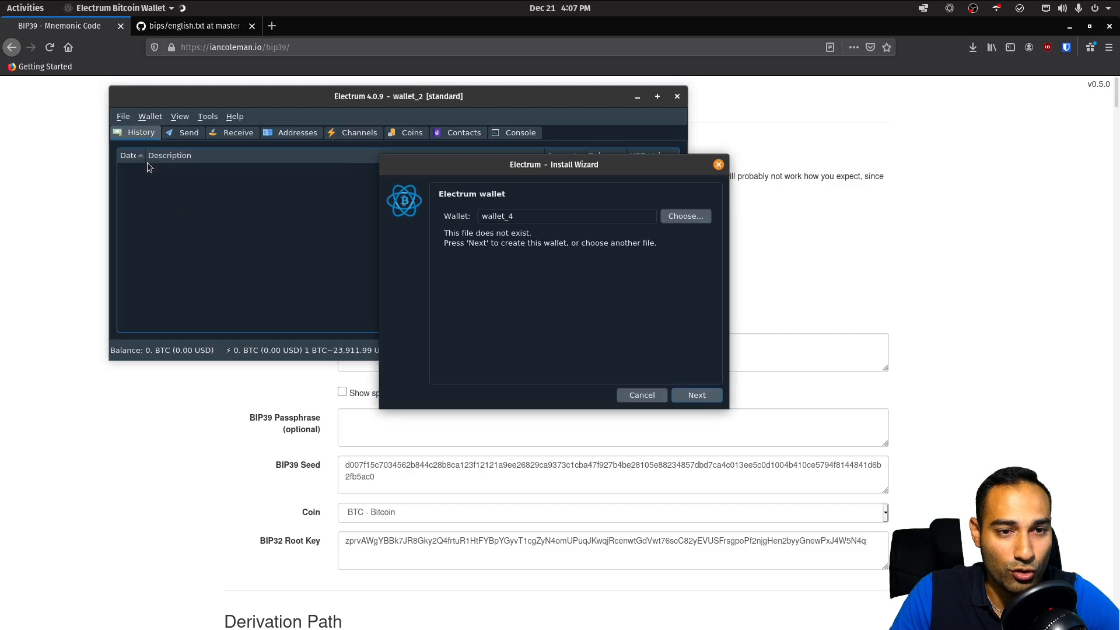
left_click_drag(556, 218, 470, 220)
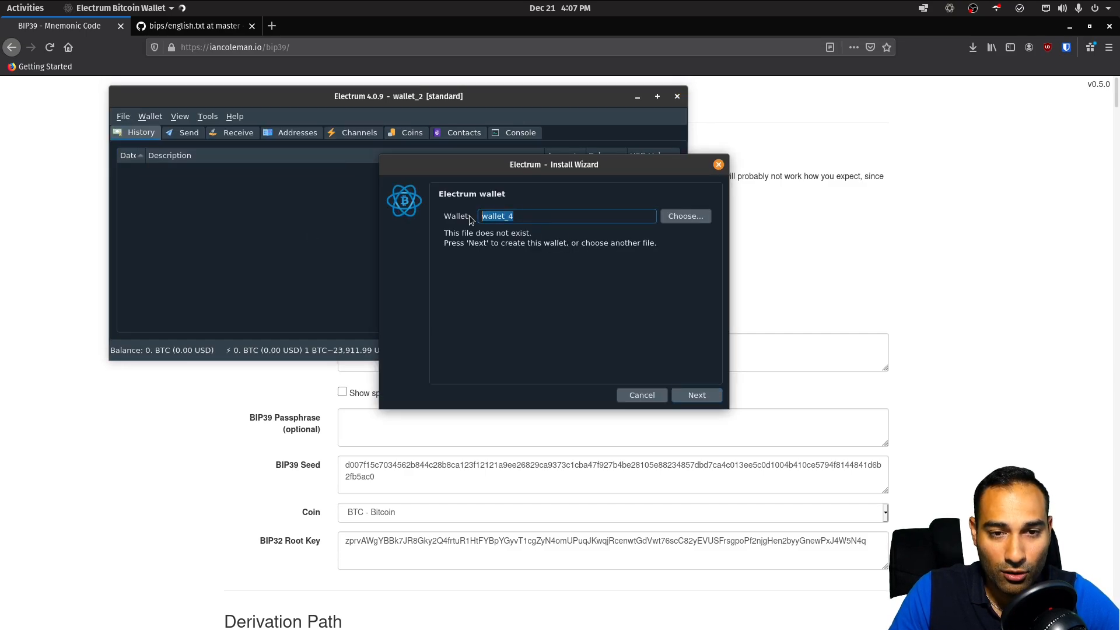
type("iancolesite")
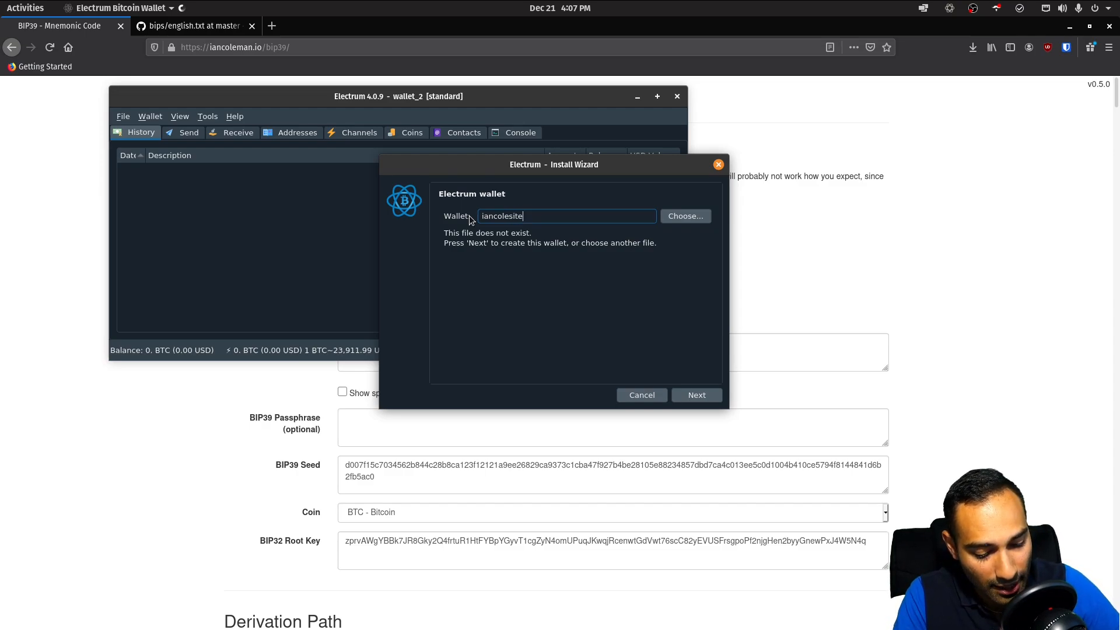
type("tivesegwit")
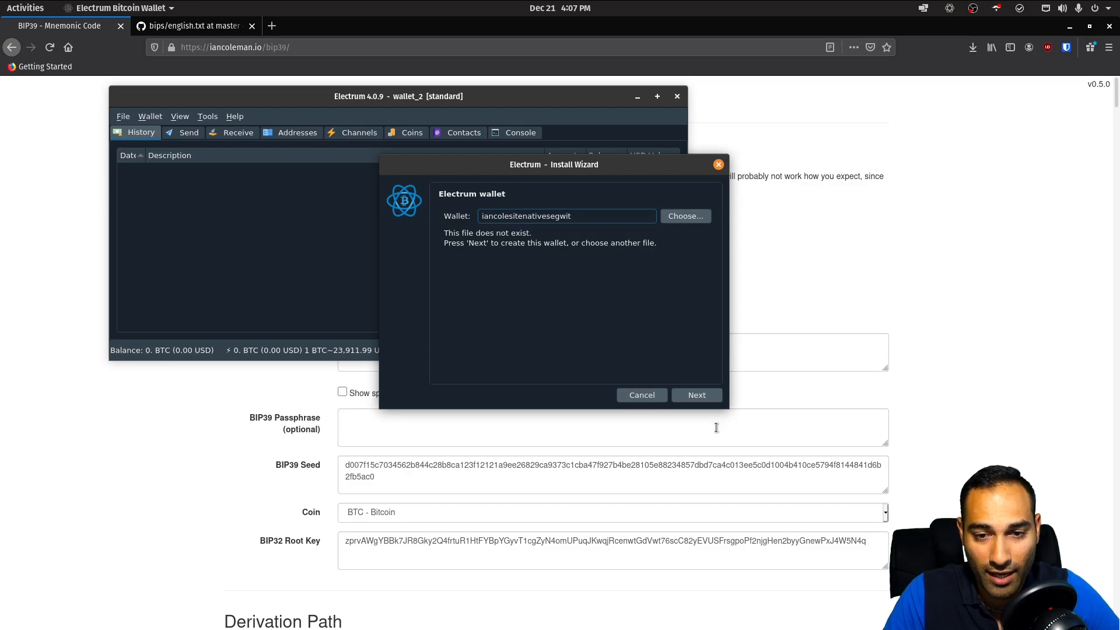
left_click(705, 397)
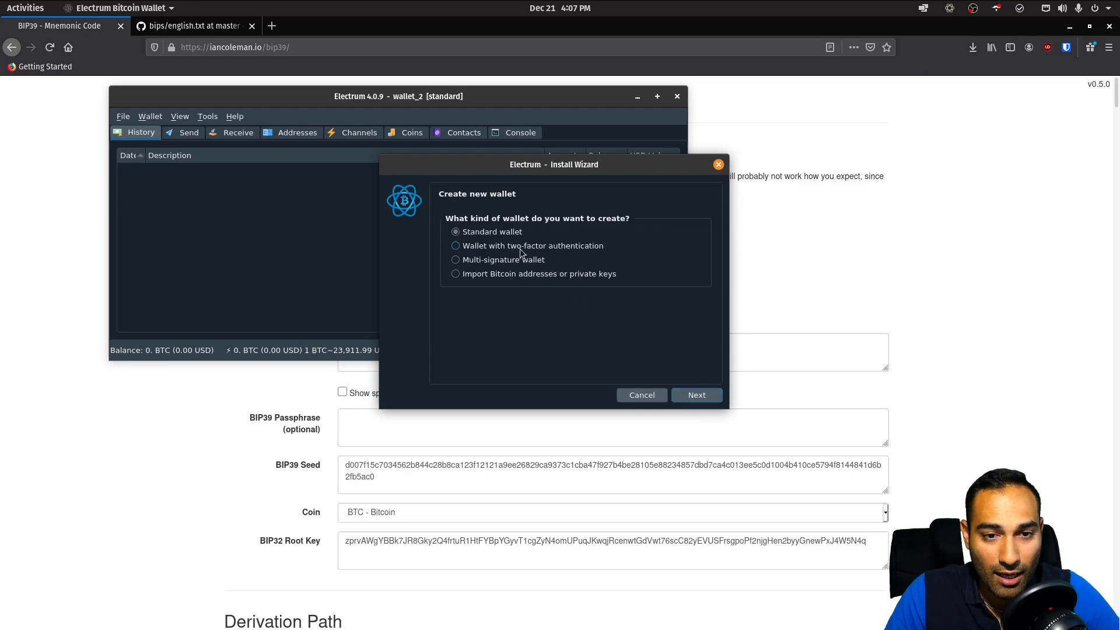
Restore a standard wallet from seed, pasting in the converter's 12-word mnemonic
left_click(702, 395)
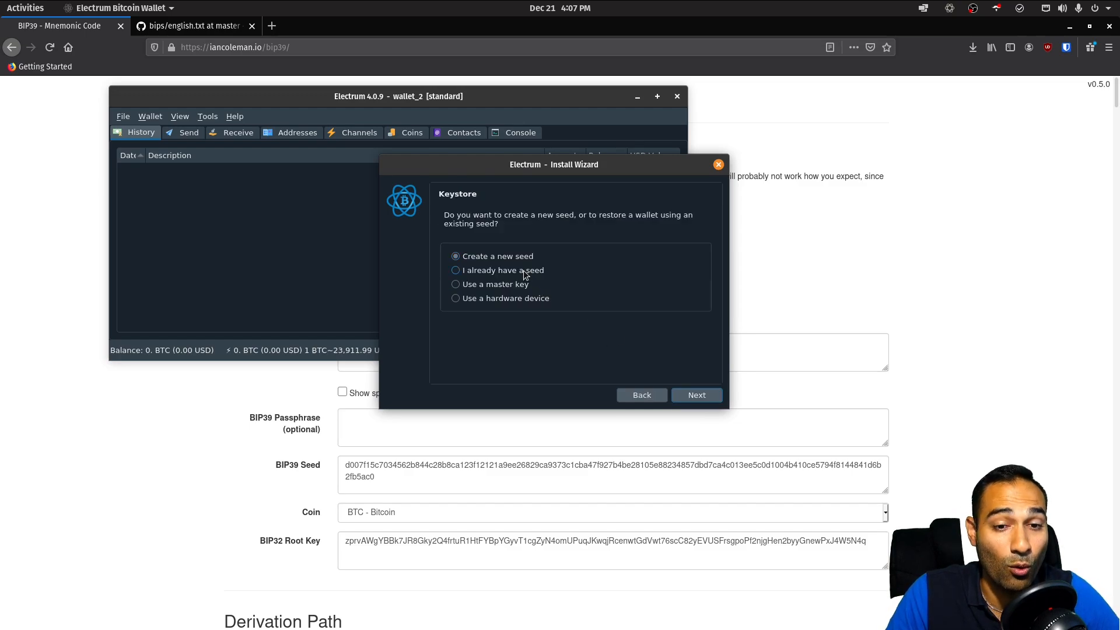
left_click(524, 272)
left_click(697, 400)
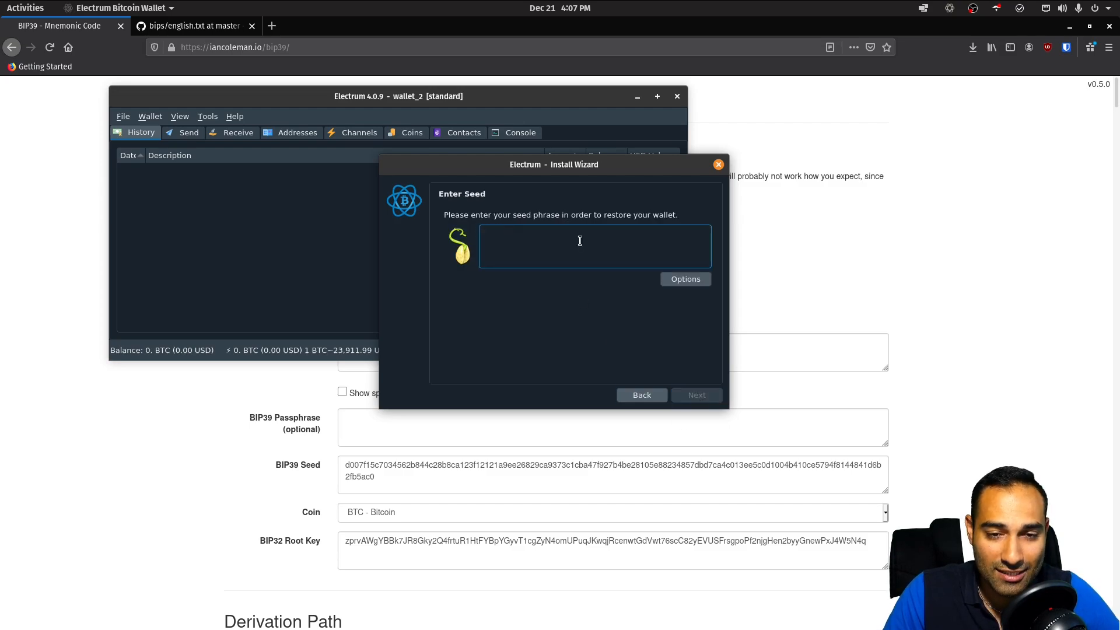
left_click_drag(602, 165, 521, 161)
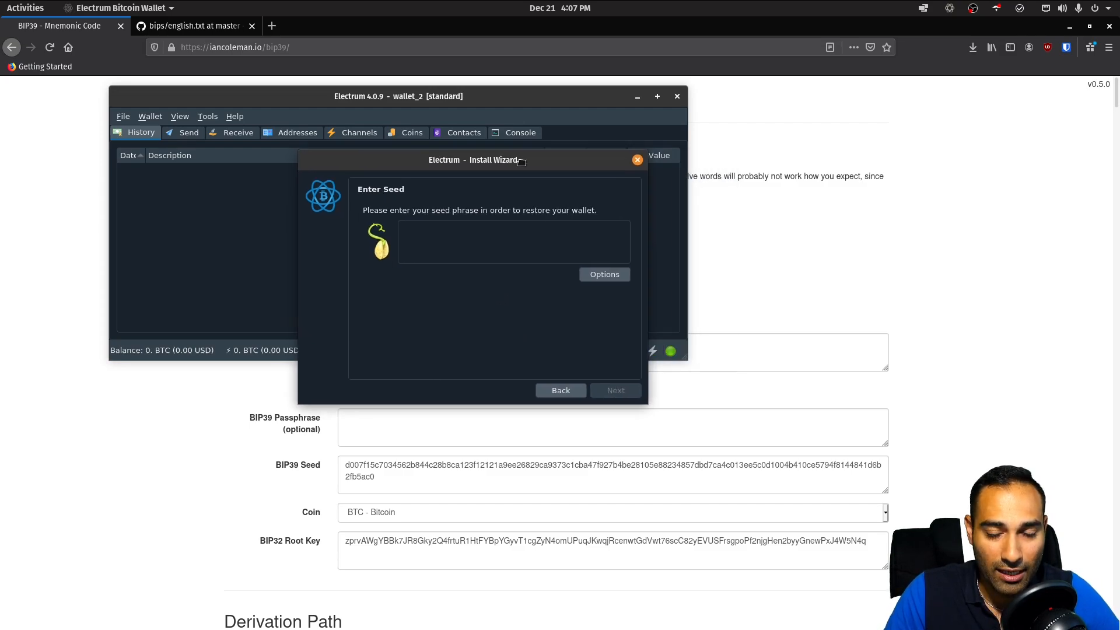
left_click(810, 200)
left_click_drag(638, 343, 343, 342)
key("ctrl+c")
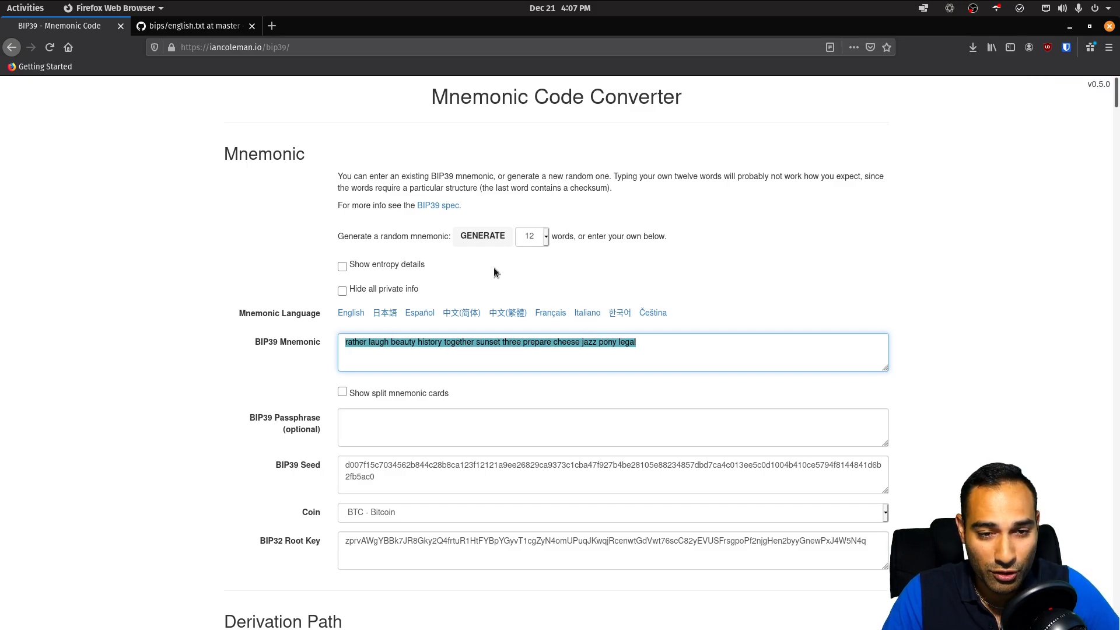
key("alt+Tab")
left_click(436, 237)
key("ctrl+v")
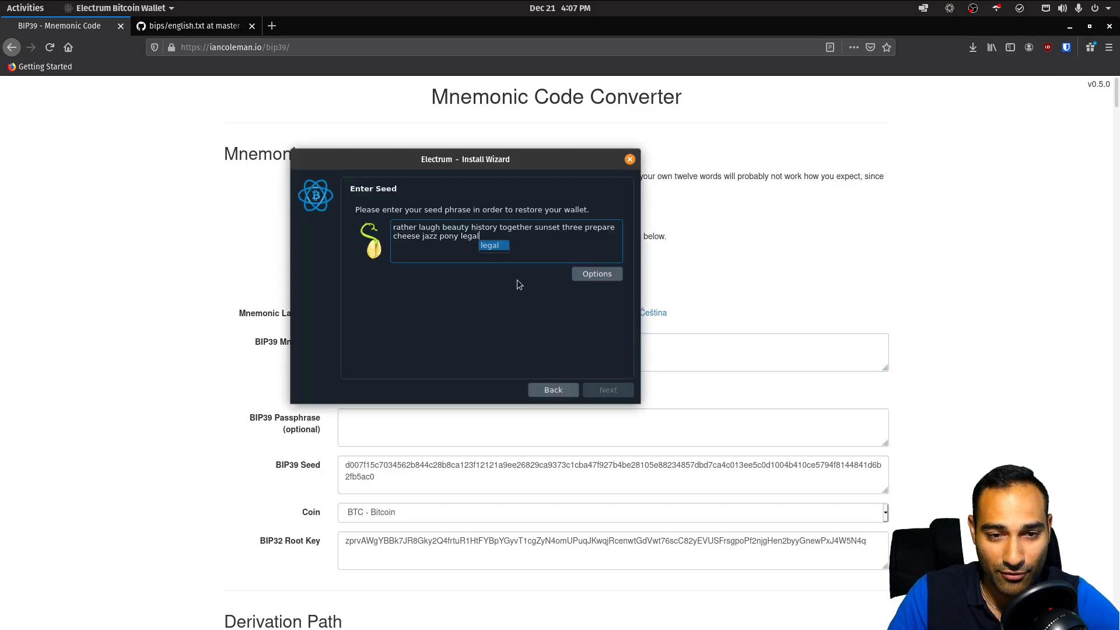
Mark the seed as BIP39 and choose native segwit (p2wpkh) on path m/84'/0'/0'
left_click(592, 272)
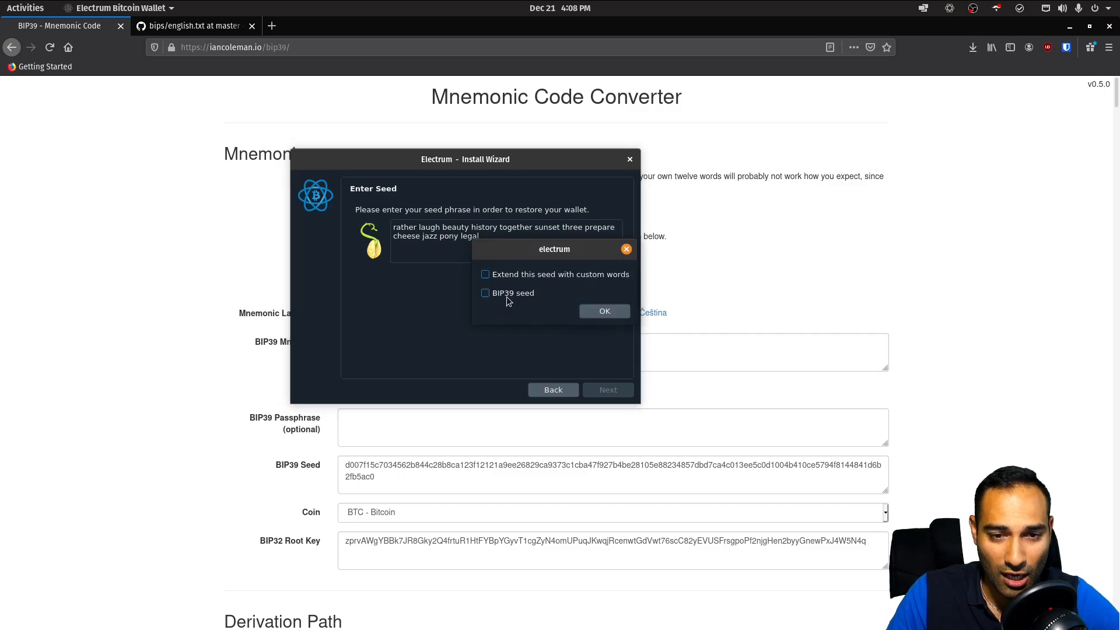
left_click(505, 299)
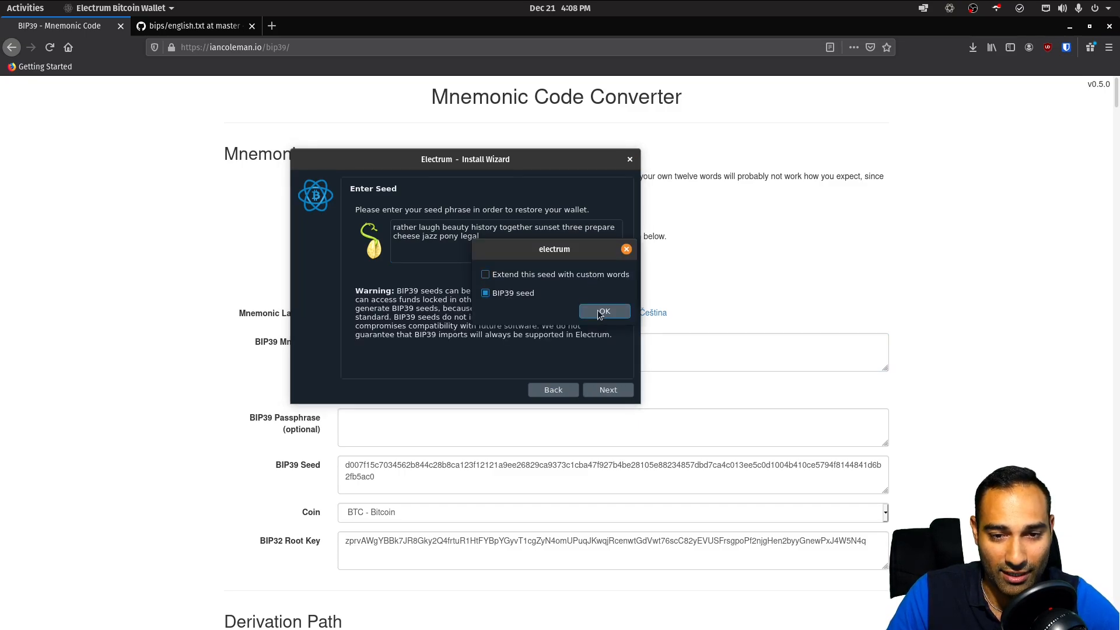
left_click(601, 312)
left_click(607, 390)
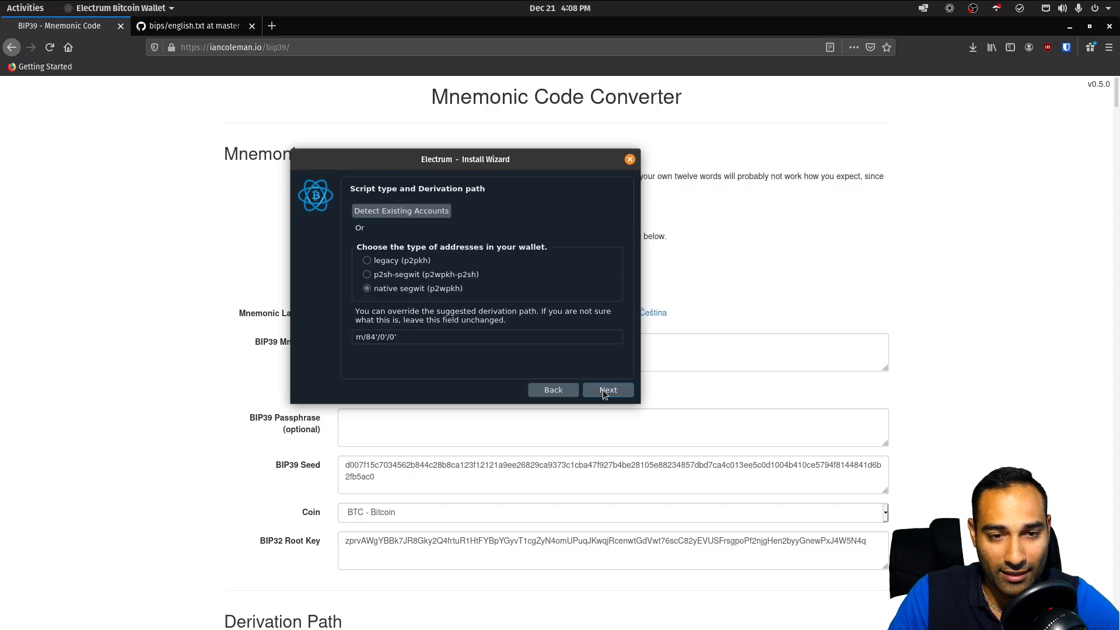
left_click(393, 264)
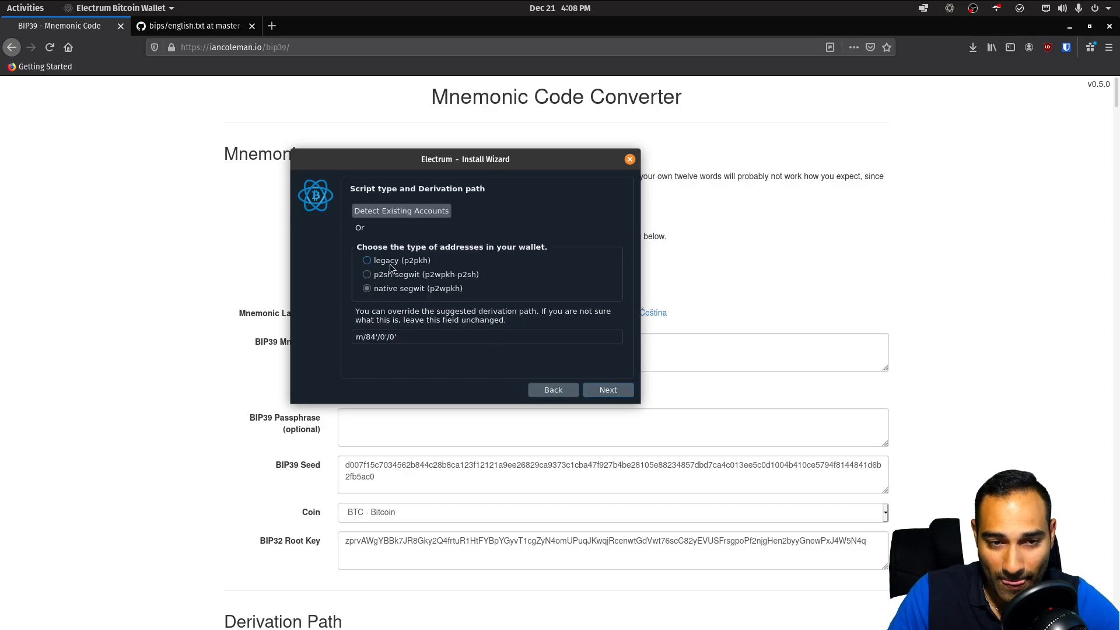
left_click(409, 289)
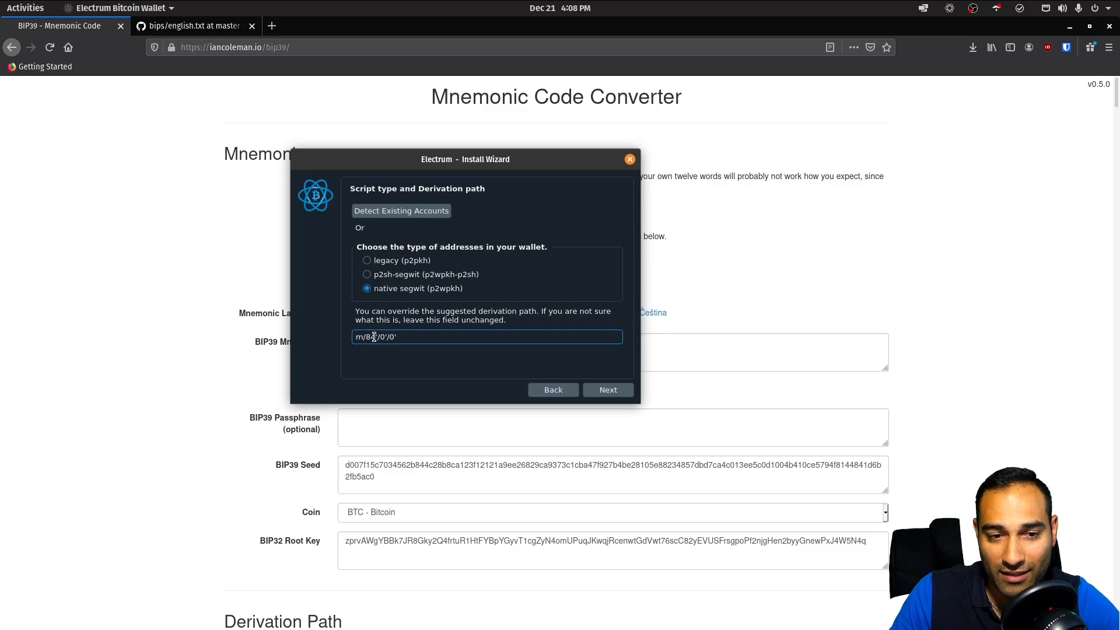
left_click(624, 392)
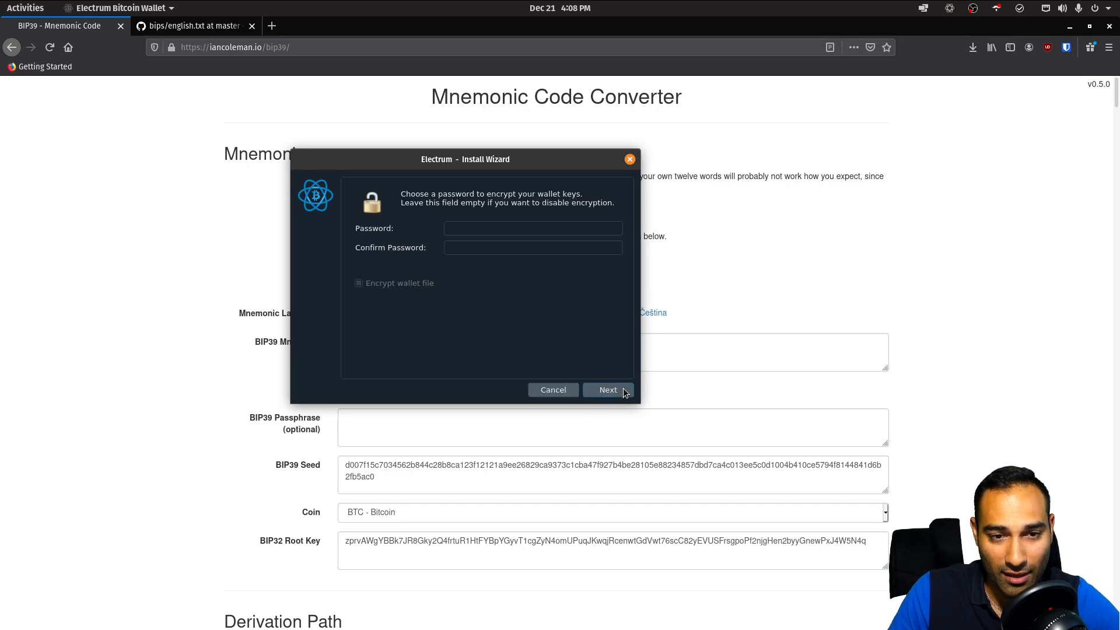
Finish the wallet without a password and set its address list beside the converter's Derived Addresses
left_click(609, 389)
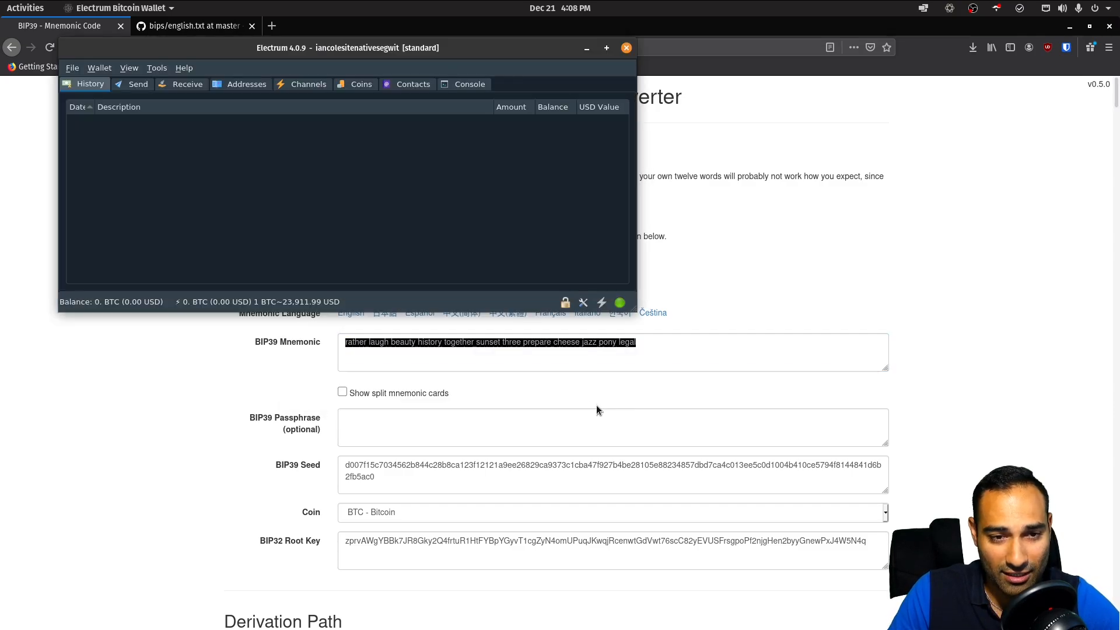
left_click(247, 86)
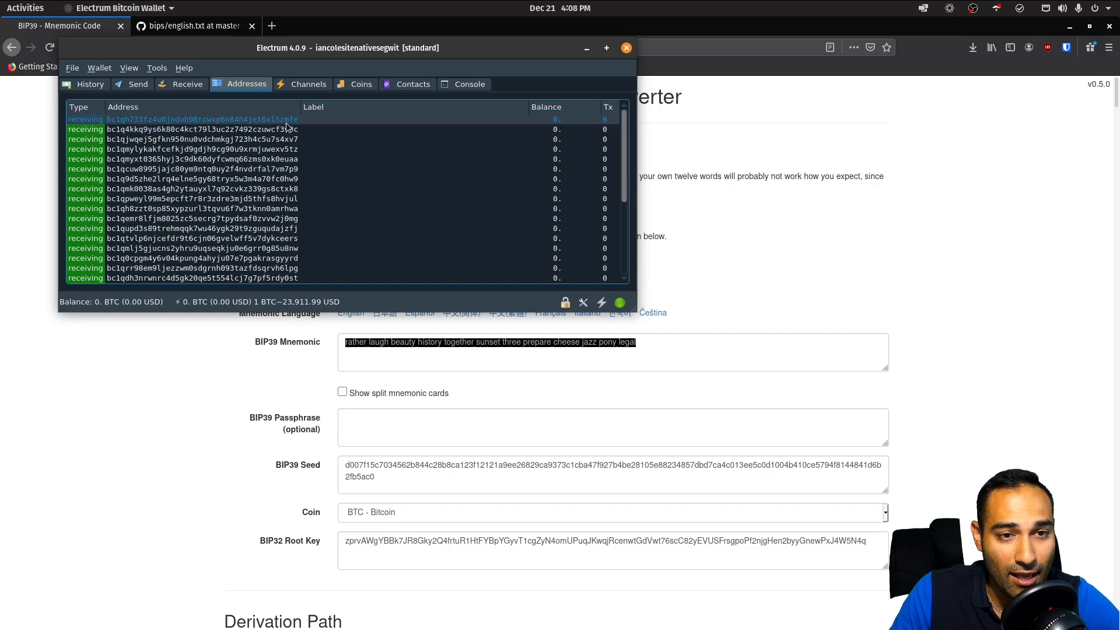
left_click(175, 423)
scroll(133, 343, "down", 9)
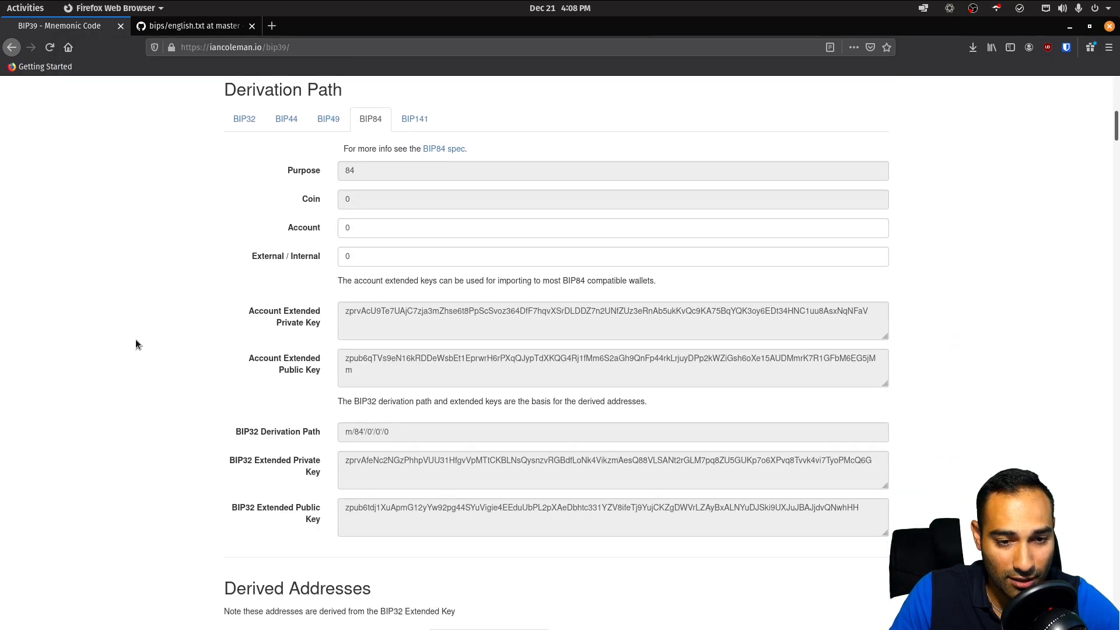
scroll(136, 338, "down", 6)
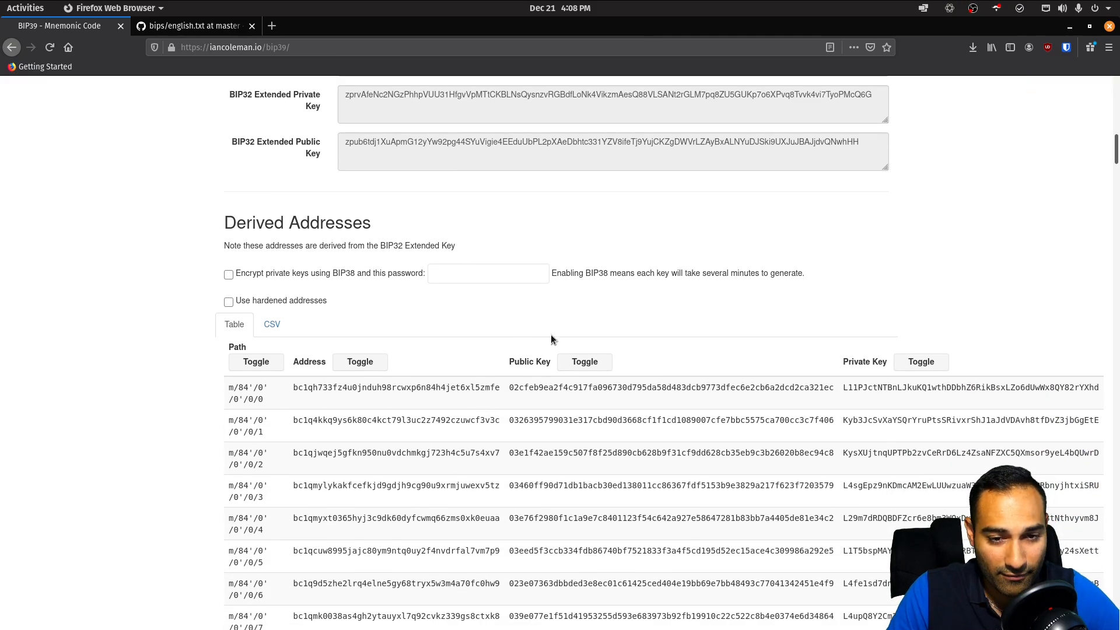
key("alt+Tab")
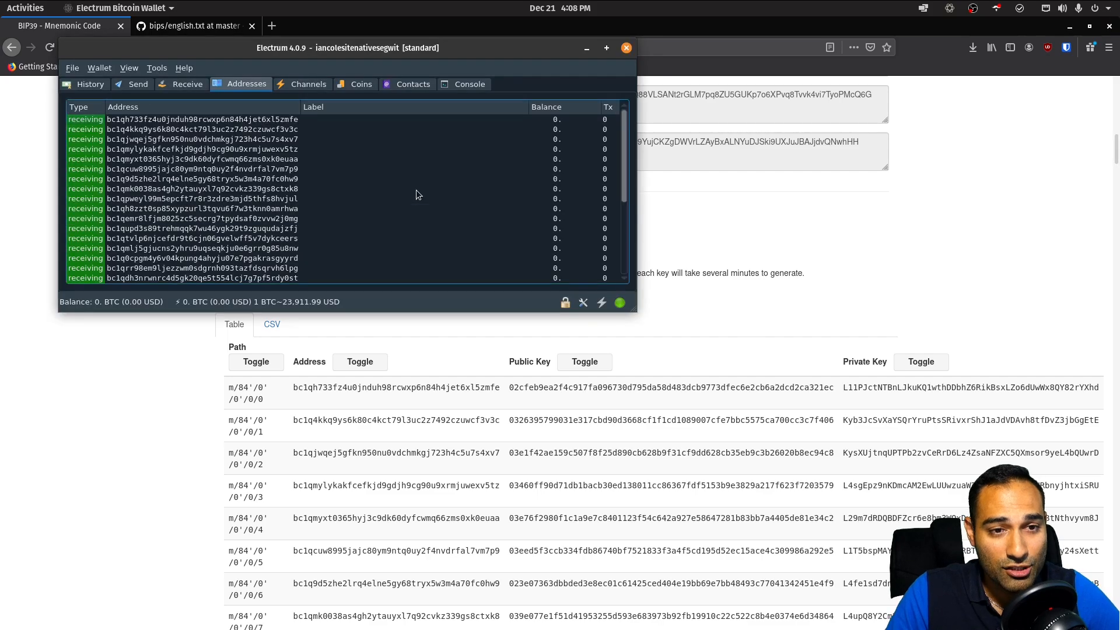
left_click_drag(347, 53, 827, 372)
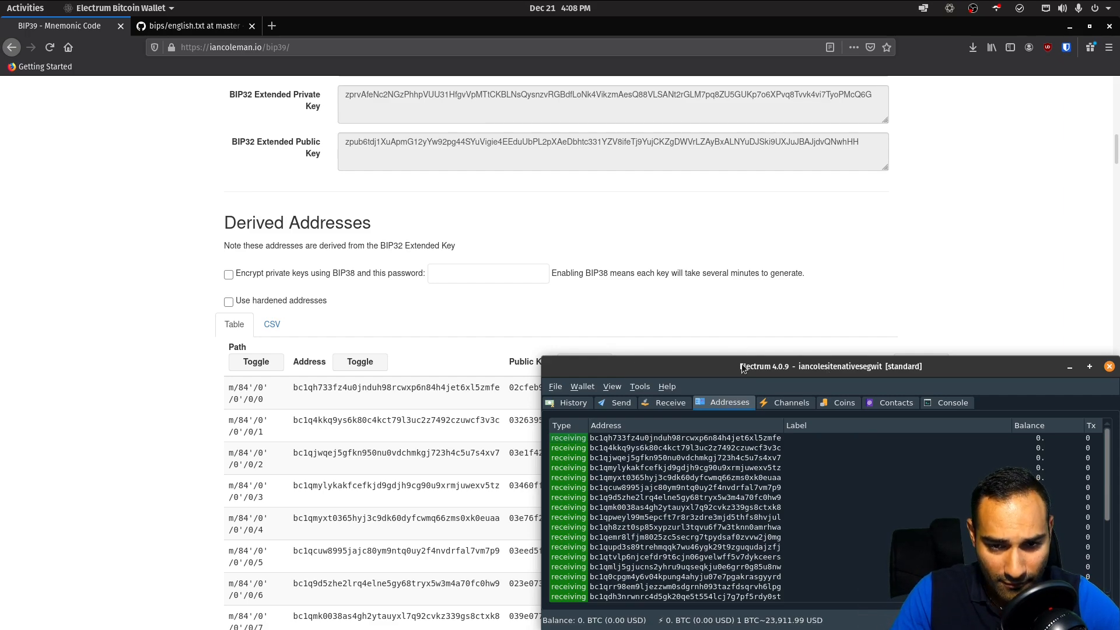
Reveal the first address bc1qh733's private key and compare it with the converter's m/84'/0'/0'/0/0 row
right_click(749, 439)
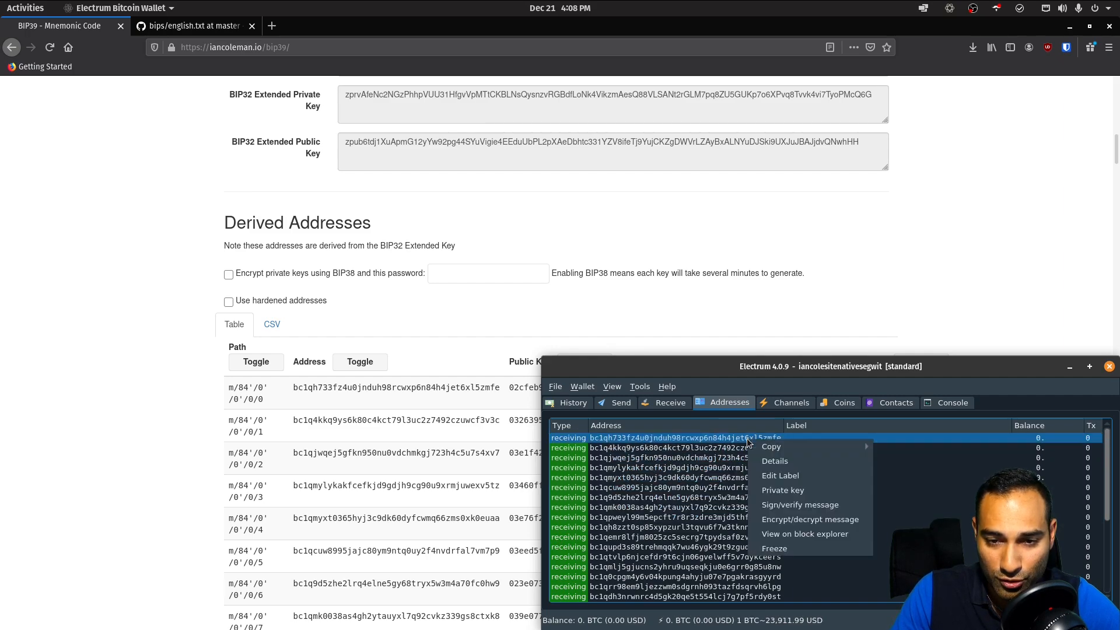
left_click(781, 491)
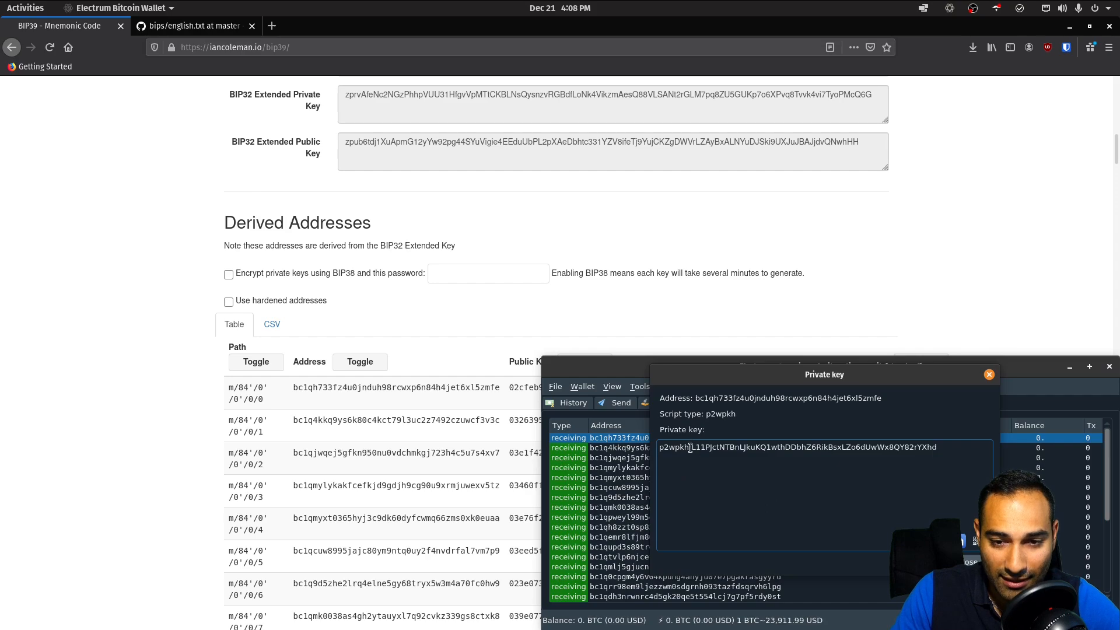
left_click_drag(691, 447, 760, 447)
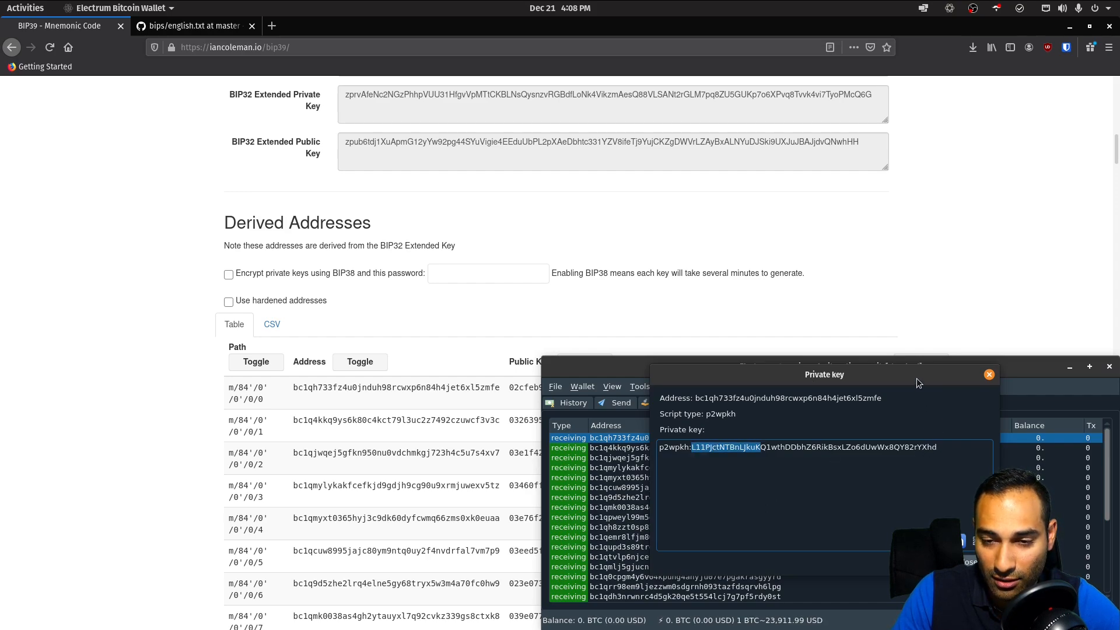
left_click_drag(915, 375, 453, 358)
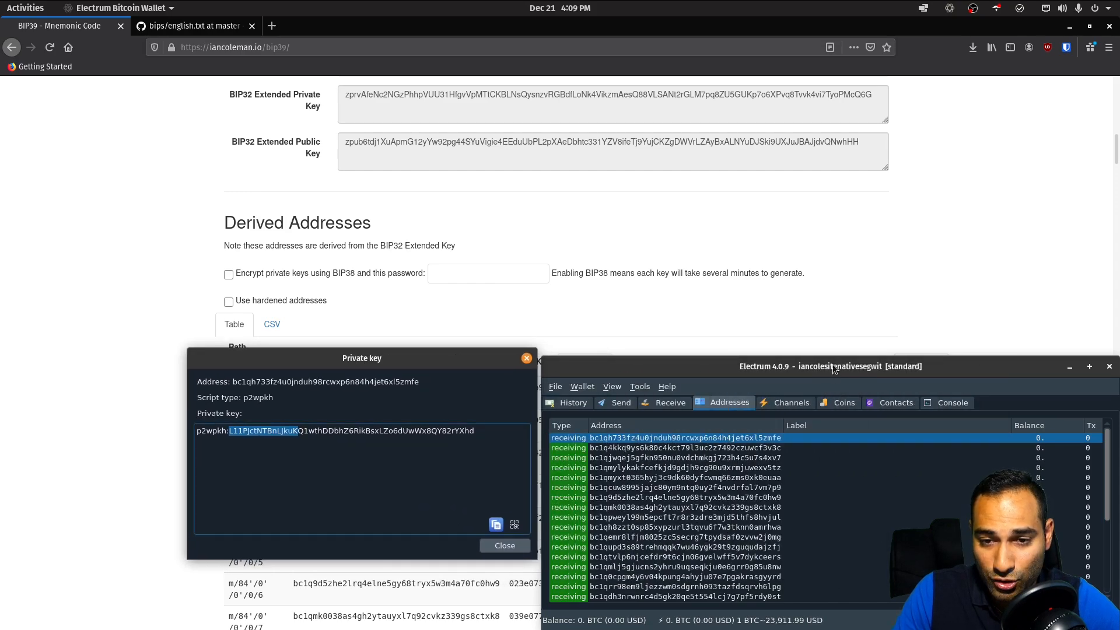
left_click_drag(834, 368, 834, 89)
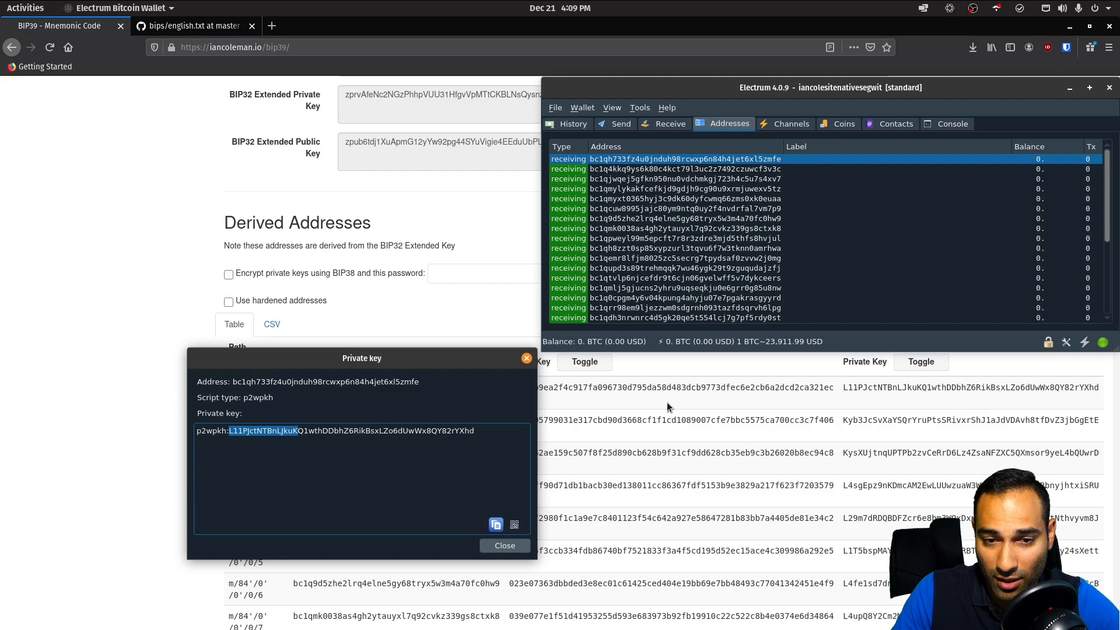
key("Escape")
View the first address's details and derivation path, then close them
right_click(731, 158)
left_click(752, 182)
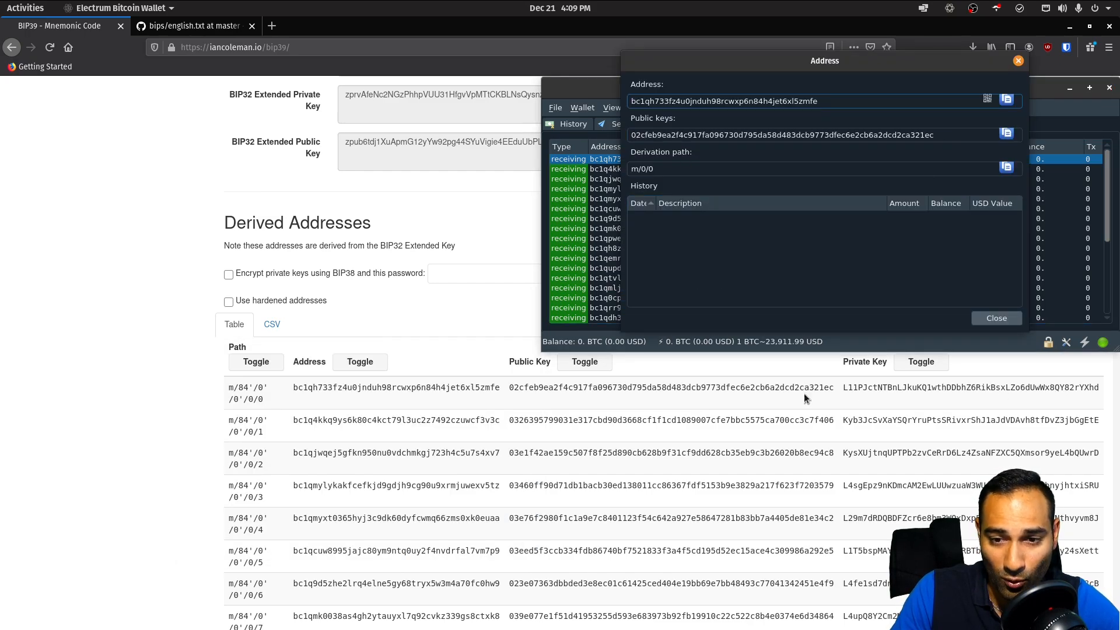
left_click(996, 317)
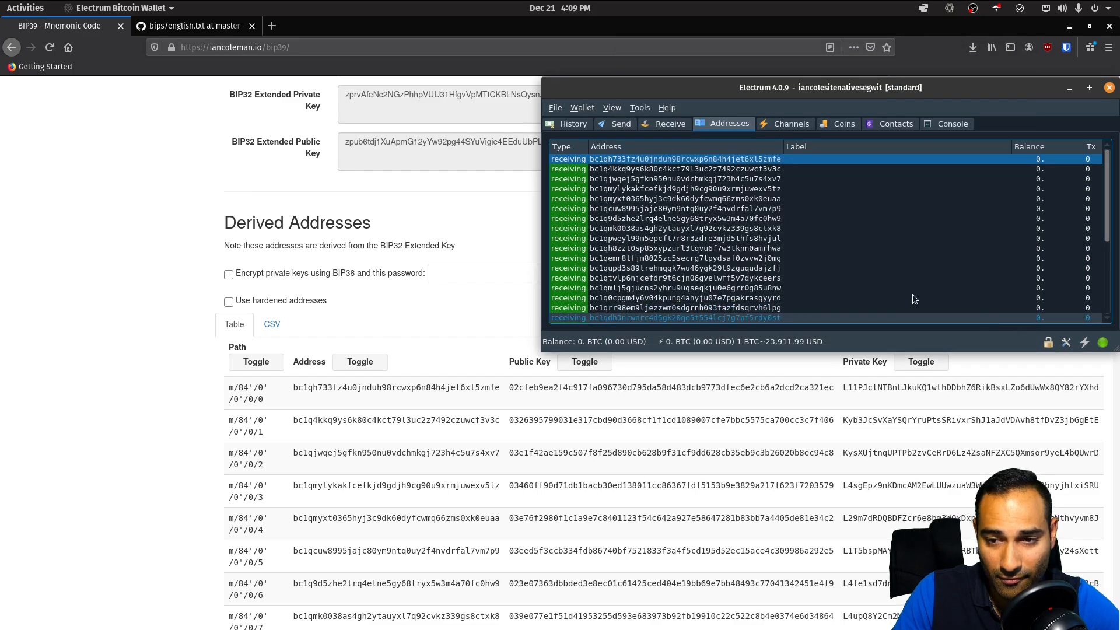
left_click(736, 217)
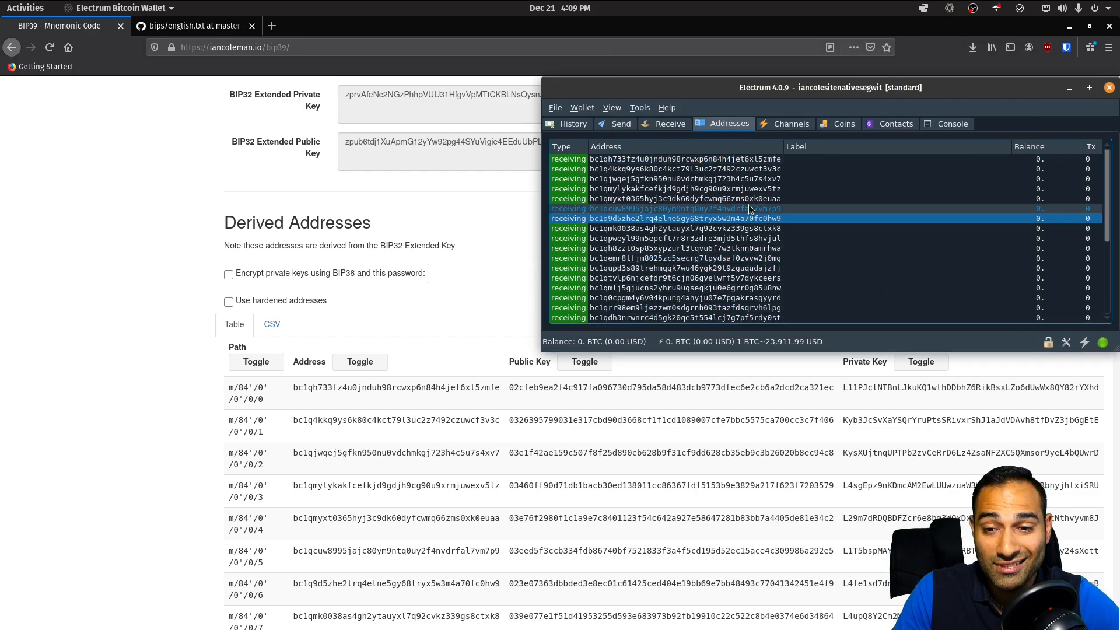
Scroll the Addresses list down to show the change addresses
scroll(711, 262, "down", 5)
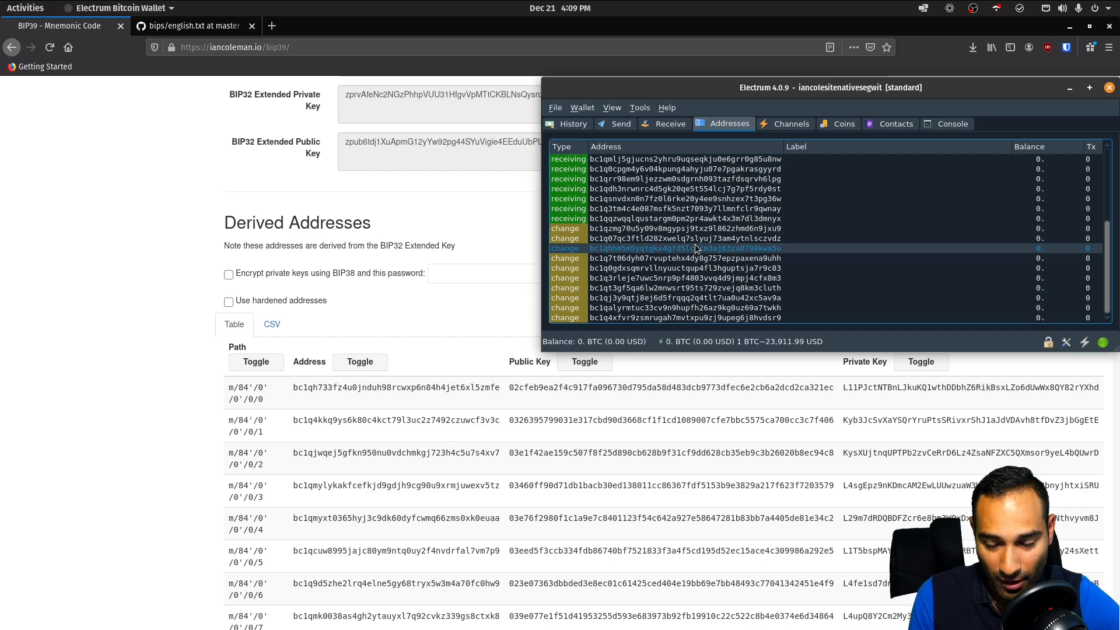
Show the Receive tab's address and compare it with the first derived address
left_click(672, 125)
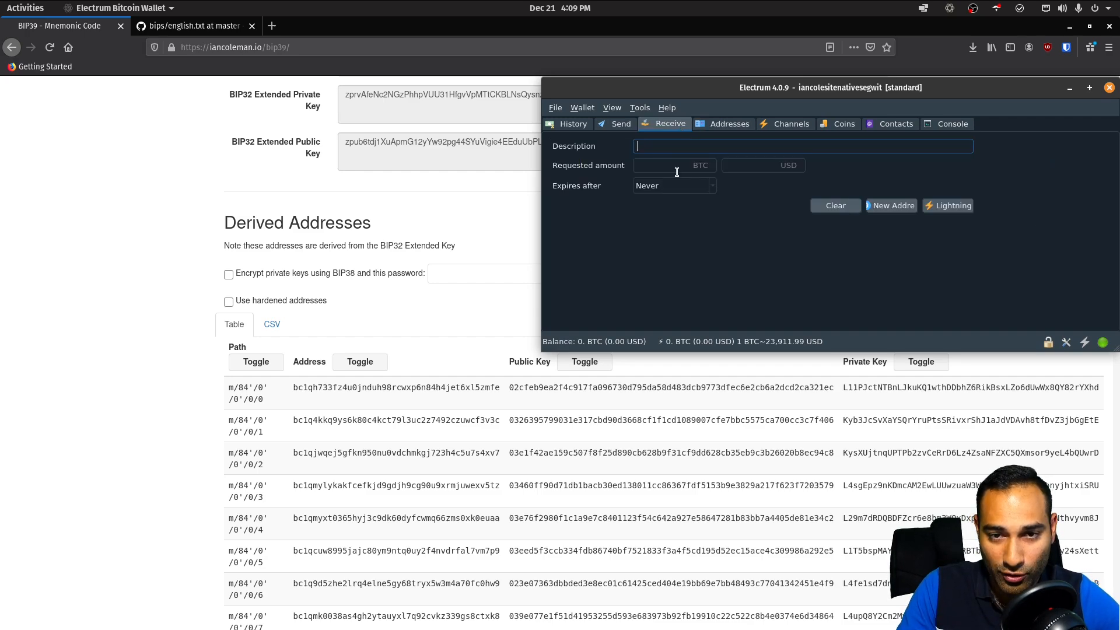
left_click(894, 209)
left_click_drag(1060, 175, 964, 158)
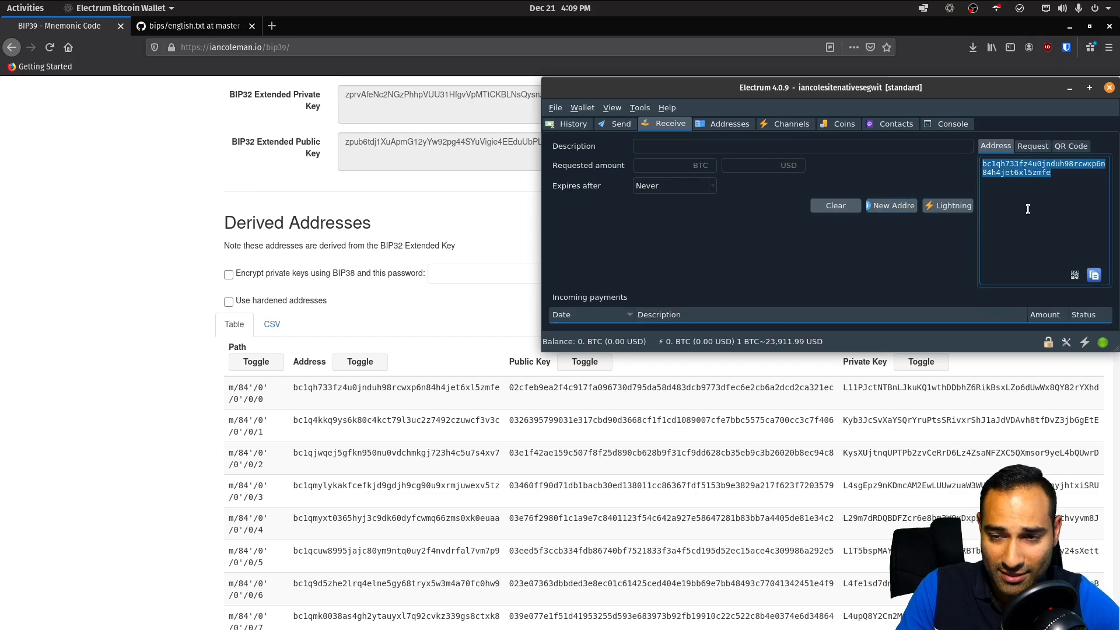
Confirm History and Coins are both empty, then return to the Addresses list
left_click(562, 122)
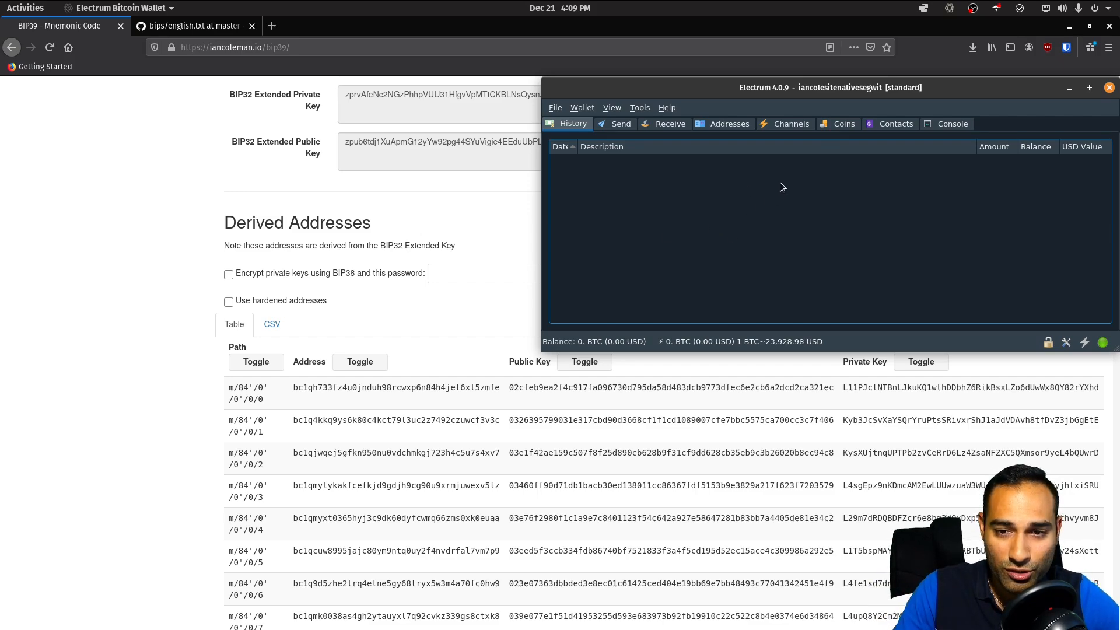
left_click(841, 124)
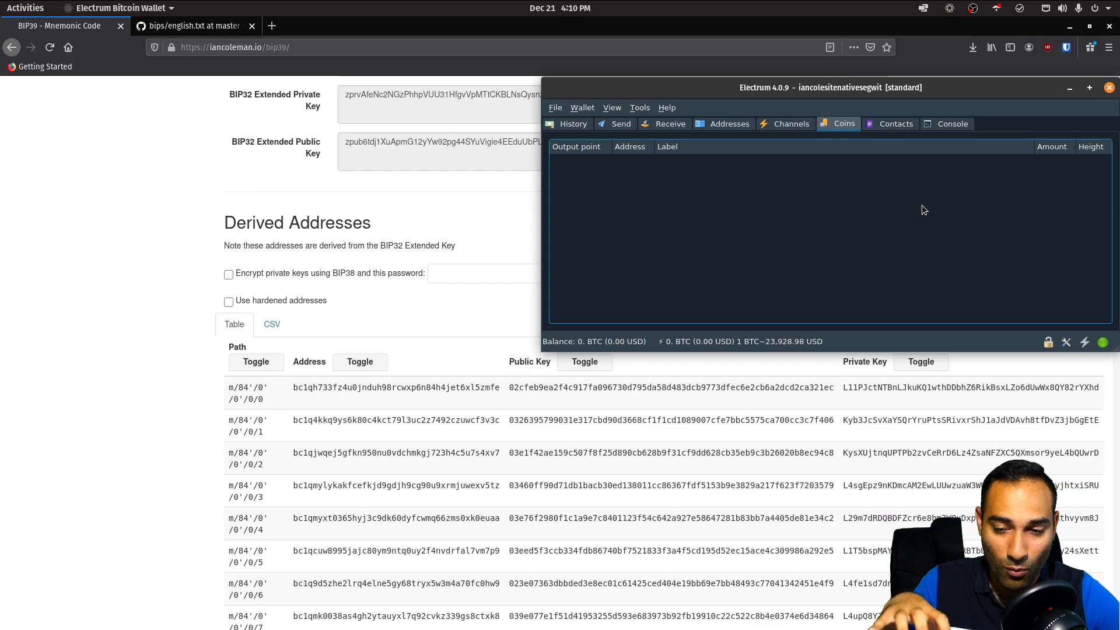
left_click(662, 124)
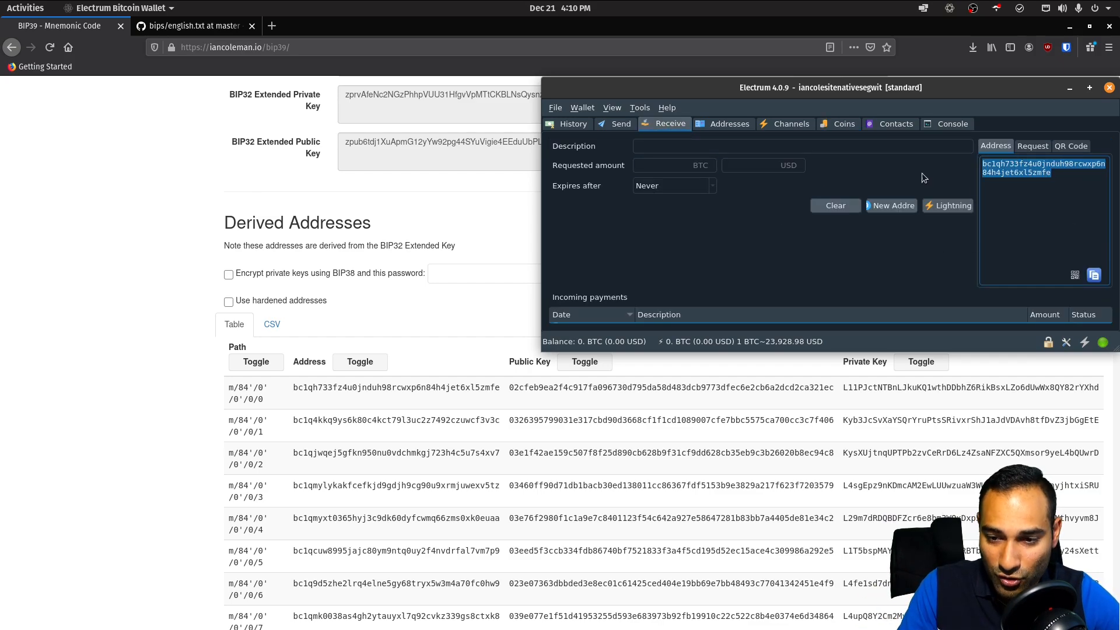
left_click(566, 124)
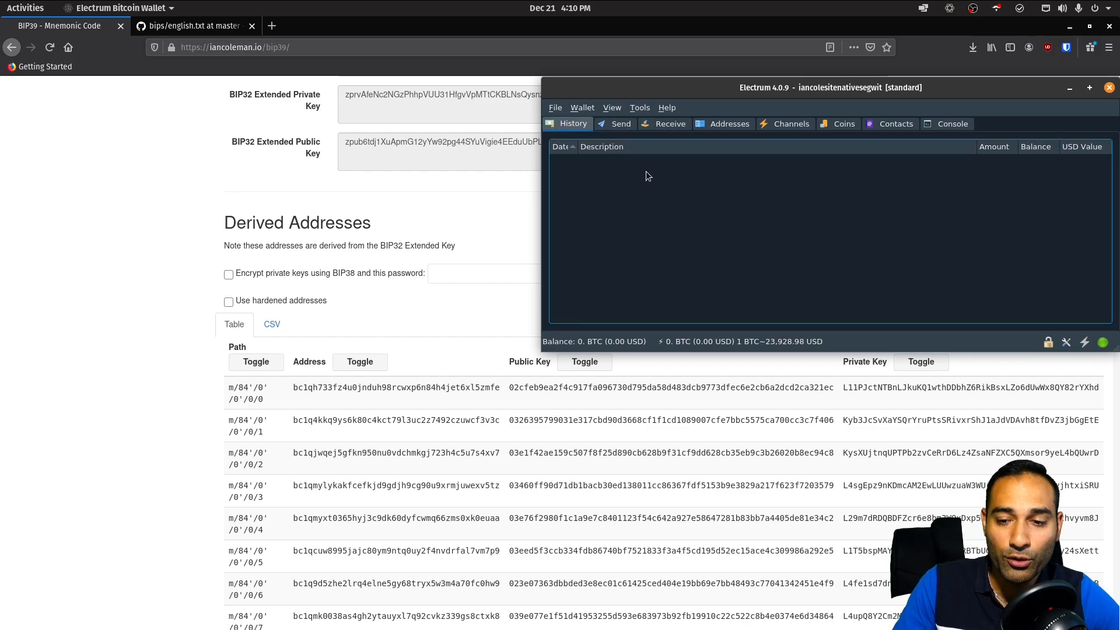
left_click(828, 131)
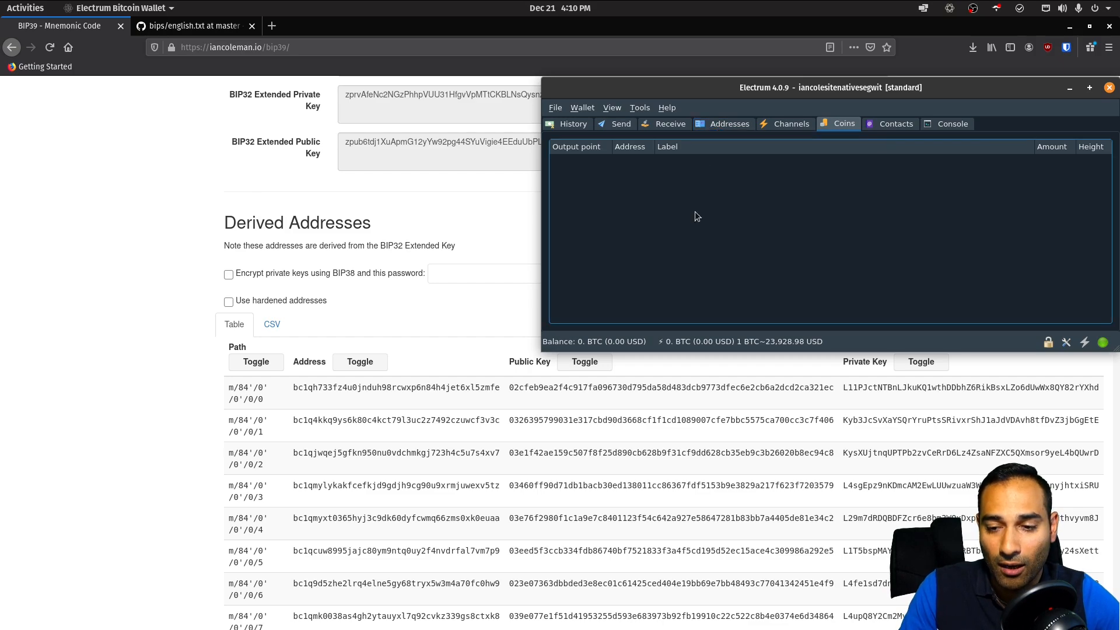
left_click(675, 123)
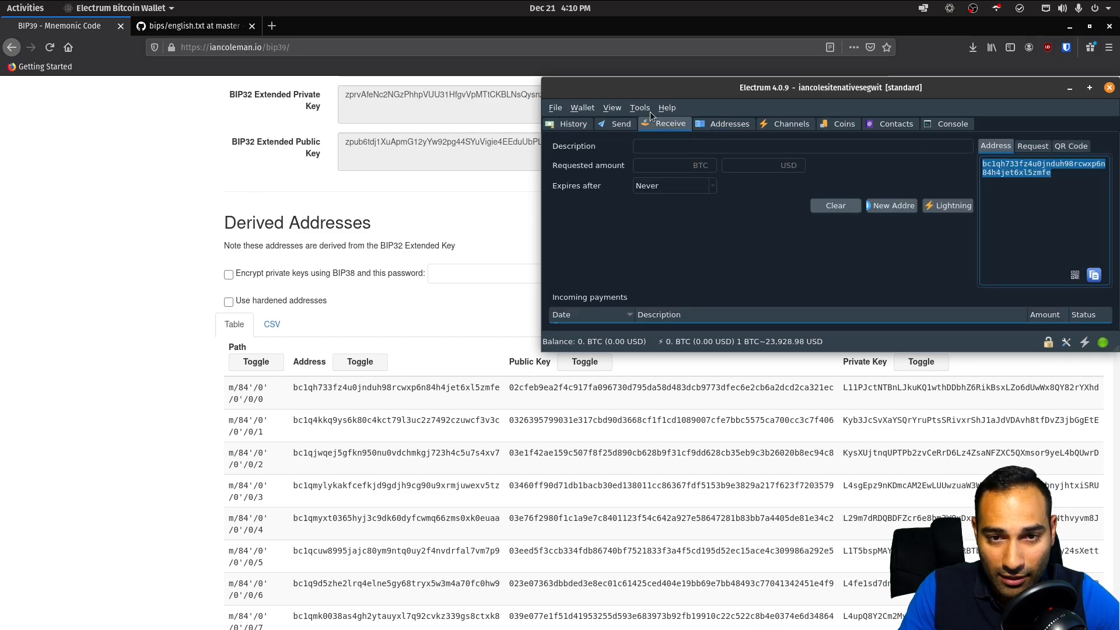
left_click(730, 124)
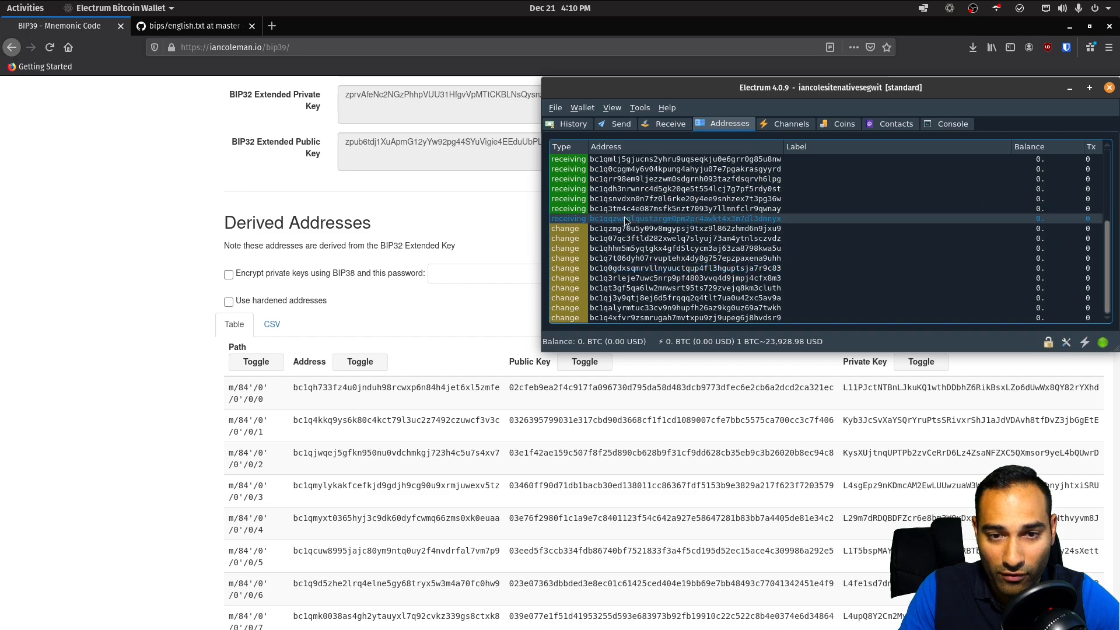
Select the first change address, show the empty Coins list, and centre the wallet window
left_click(641, 229)
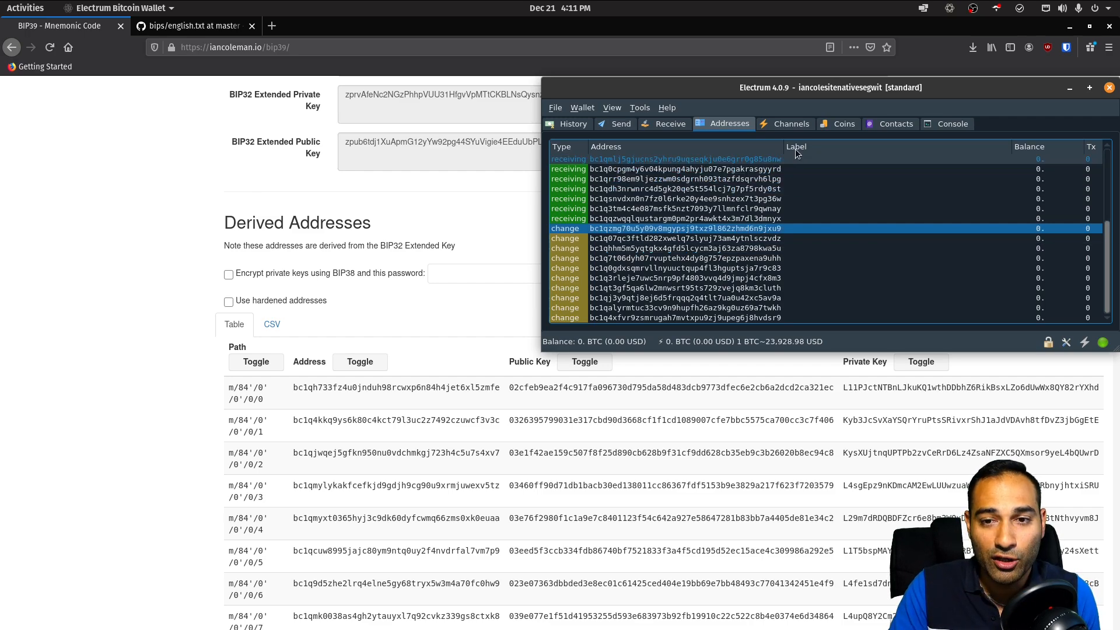
left_click(831, 124)
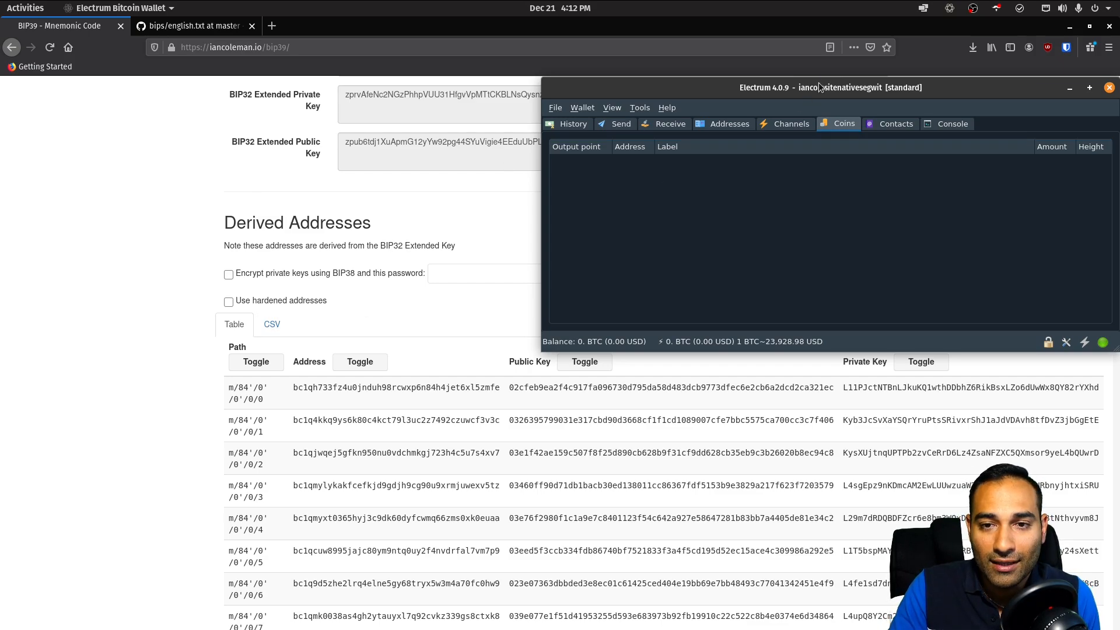
left_click_drag(819, 87, 519, 269)
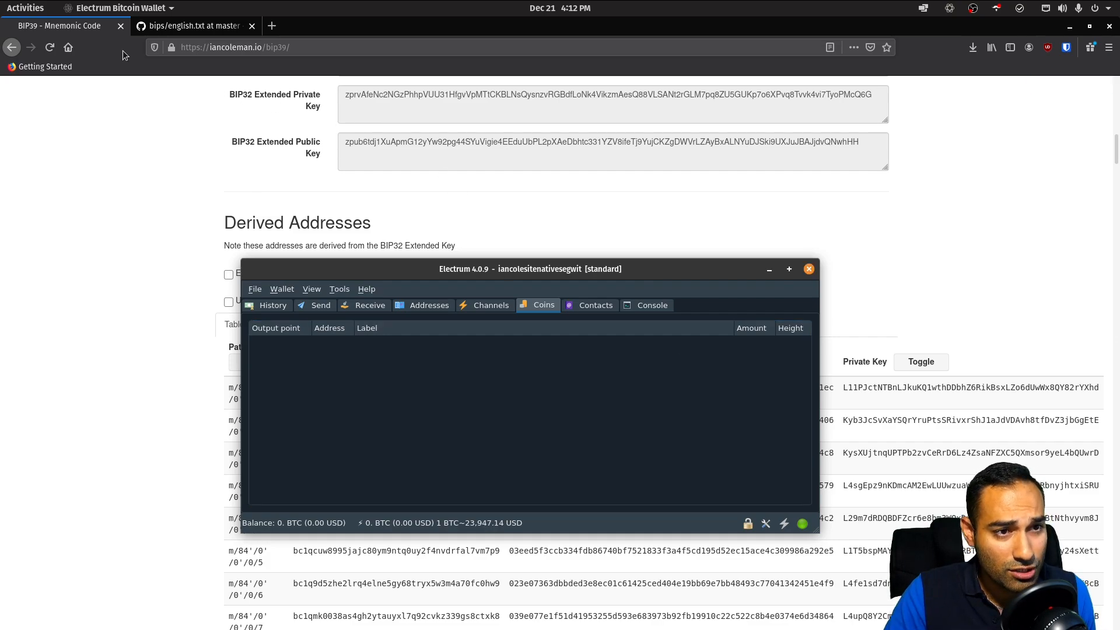
Create a new Bitcoin wallet named 'my first wallet' in BlueWallet
key("alt+Tab")
key("alt+Tab")
key("alt+Tab")
key("alt+Tab")
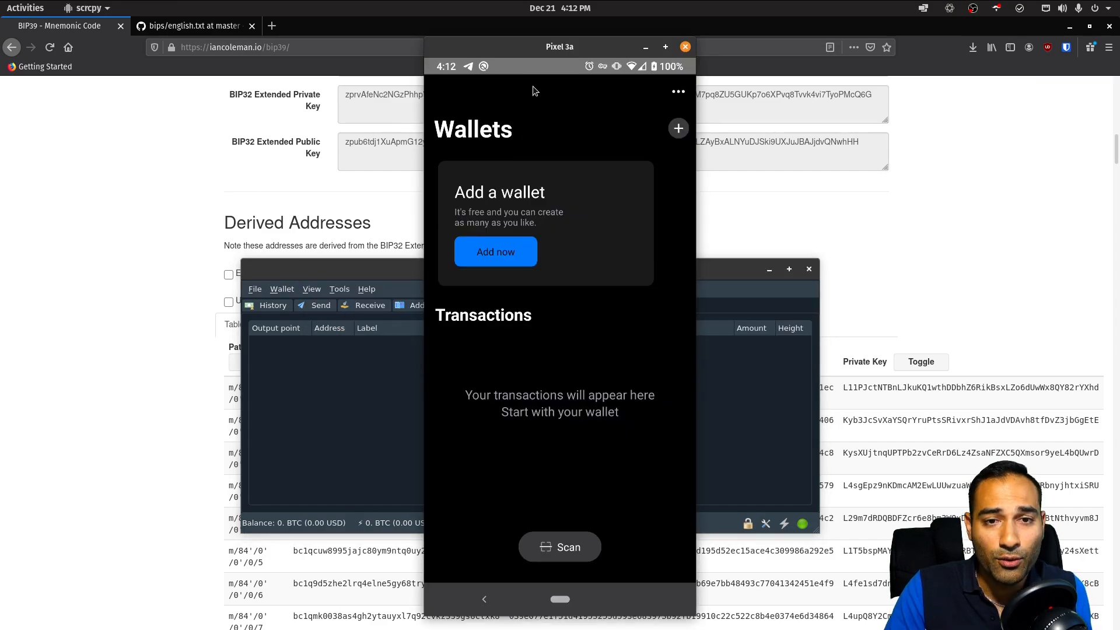
left_click(502, 249)
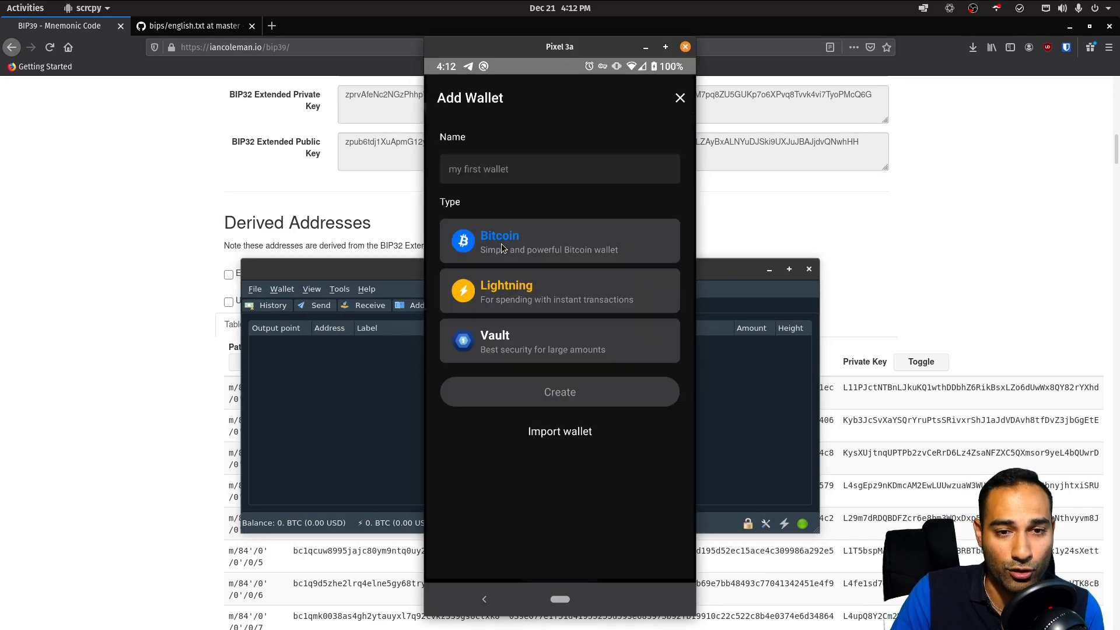
left_click(528, 166)
type("my first w")
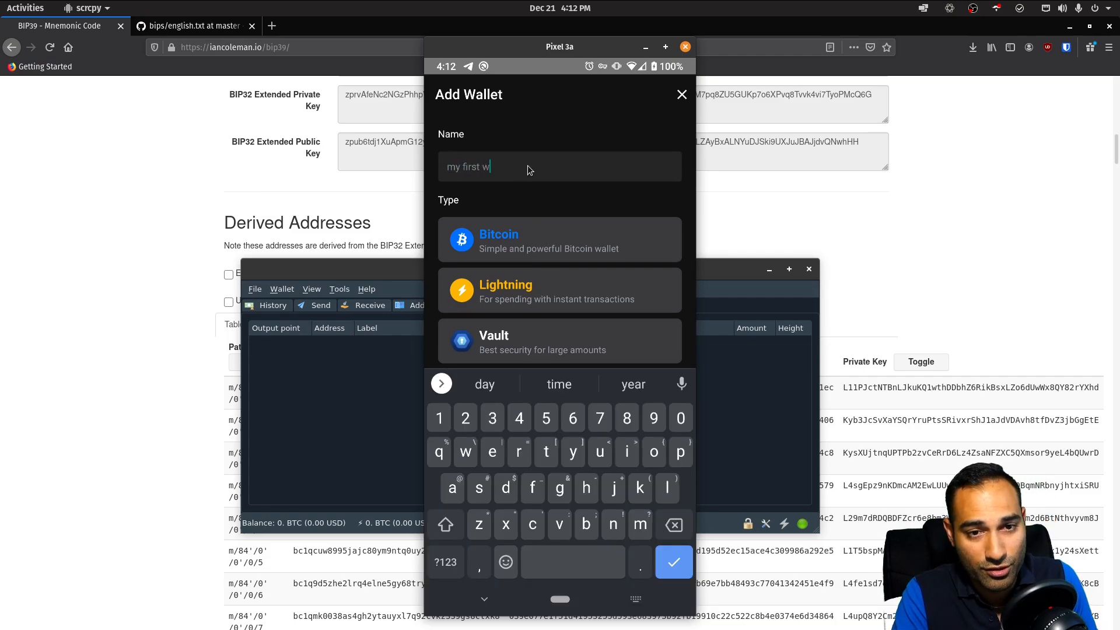
type("allet")
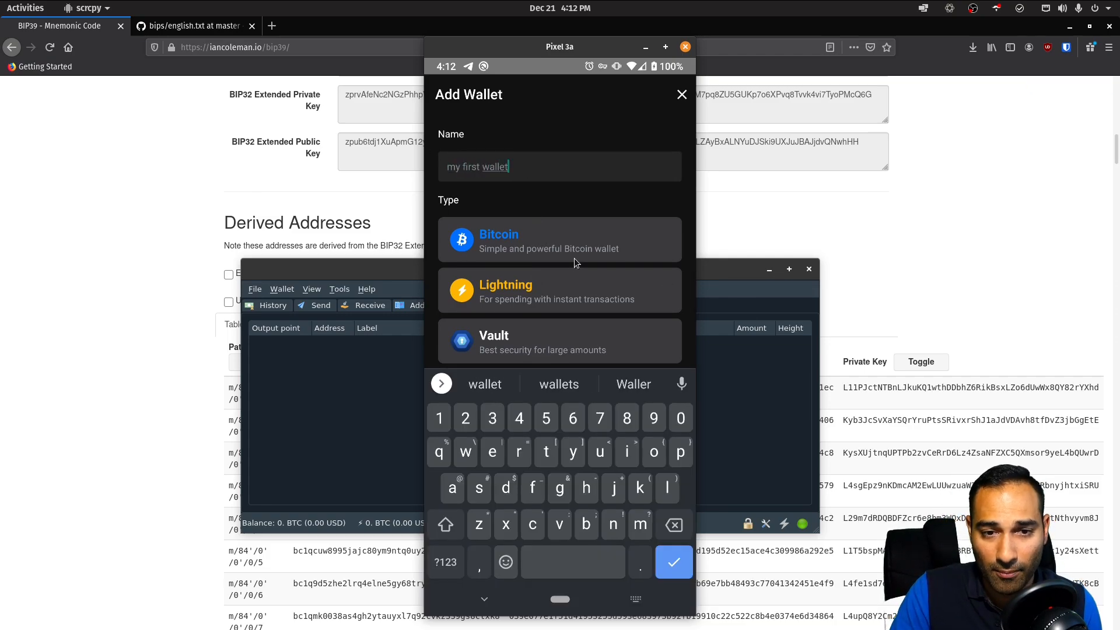
left_click(570, 247)
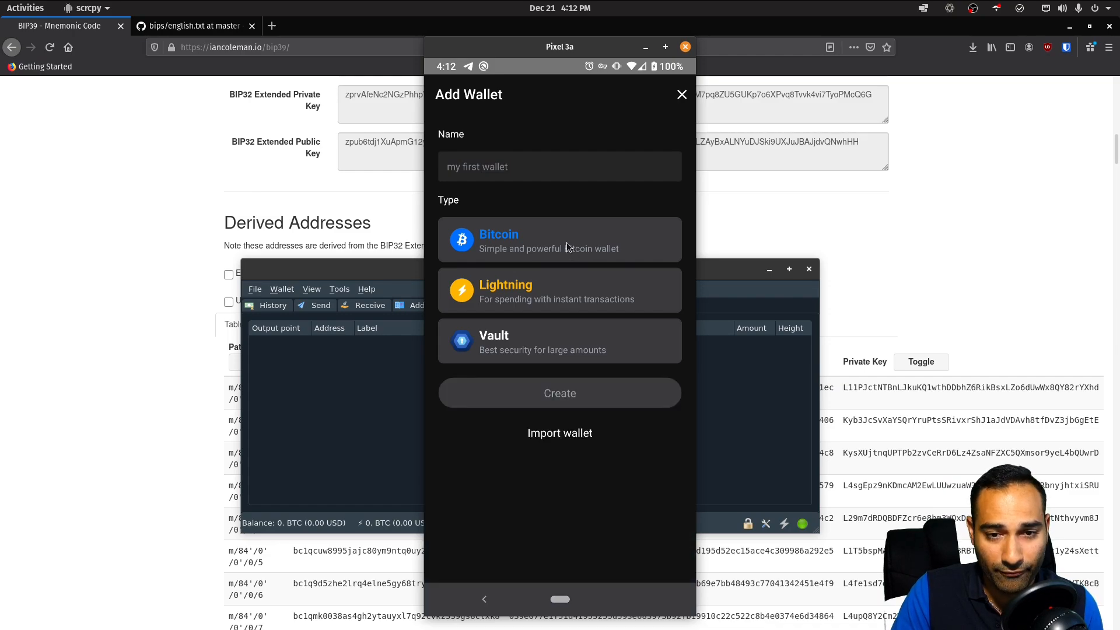
left_click(566, 242)
left_click(569, 394)
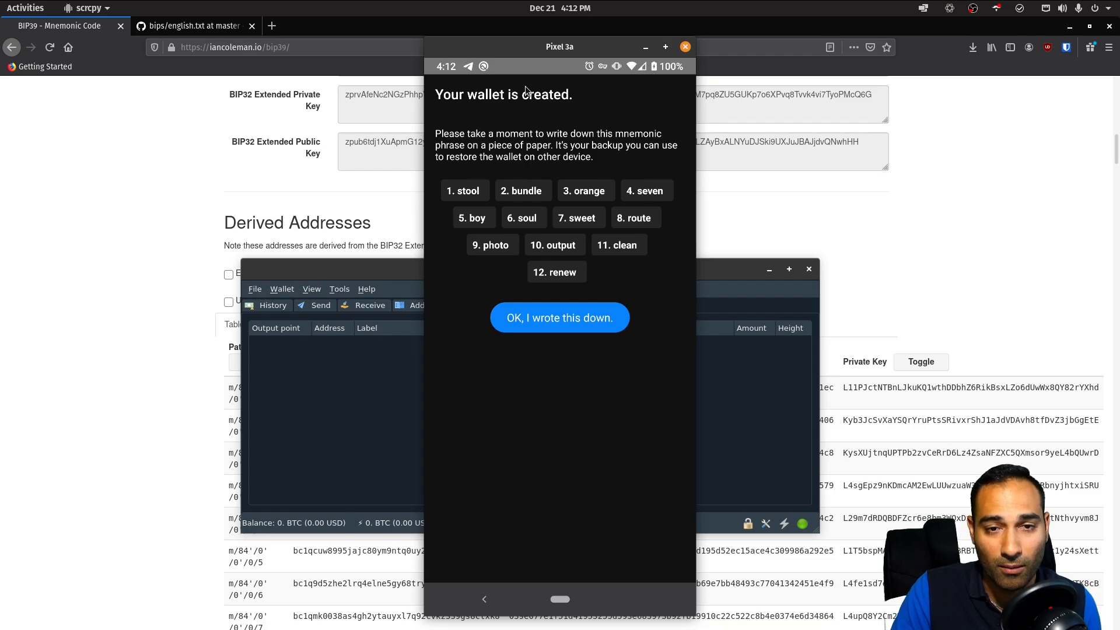
left_click_drag(557, 47, 851, 46)
Start a new Electrum wallet file named bluewallet
left_click(255, 288)
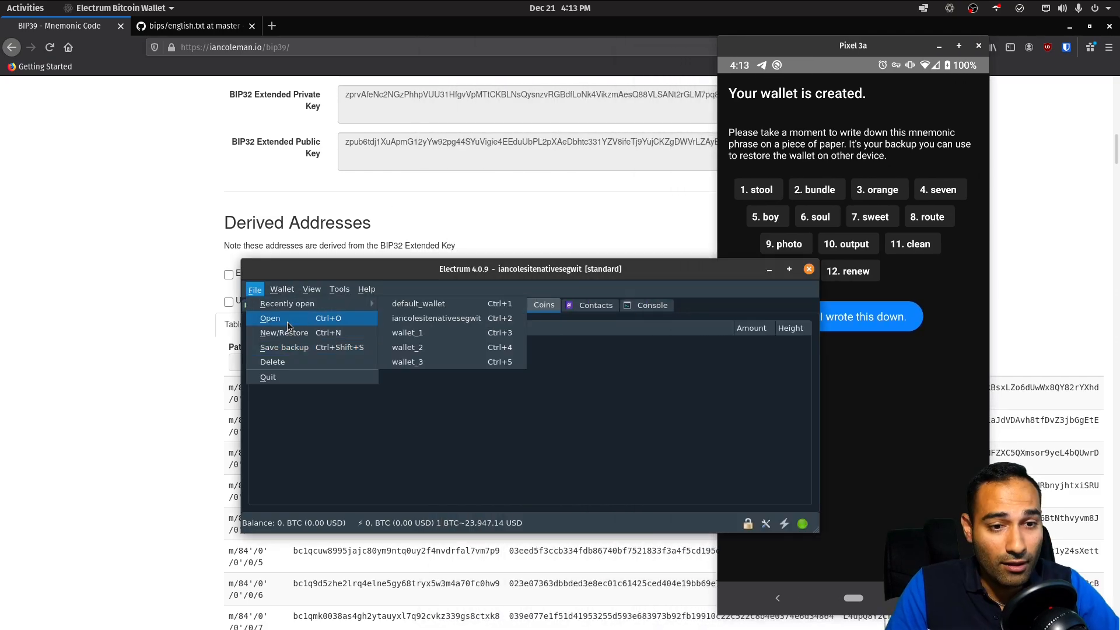
left_click(293, 333)
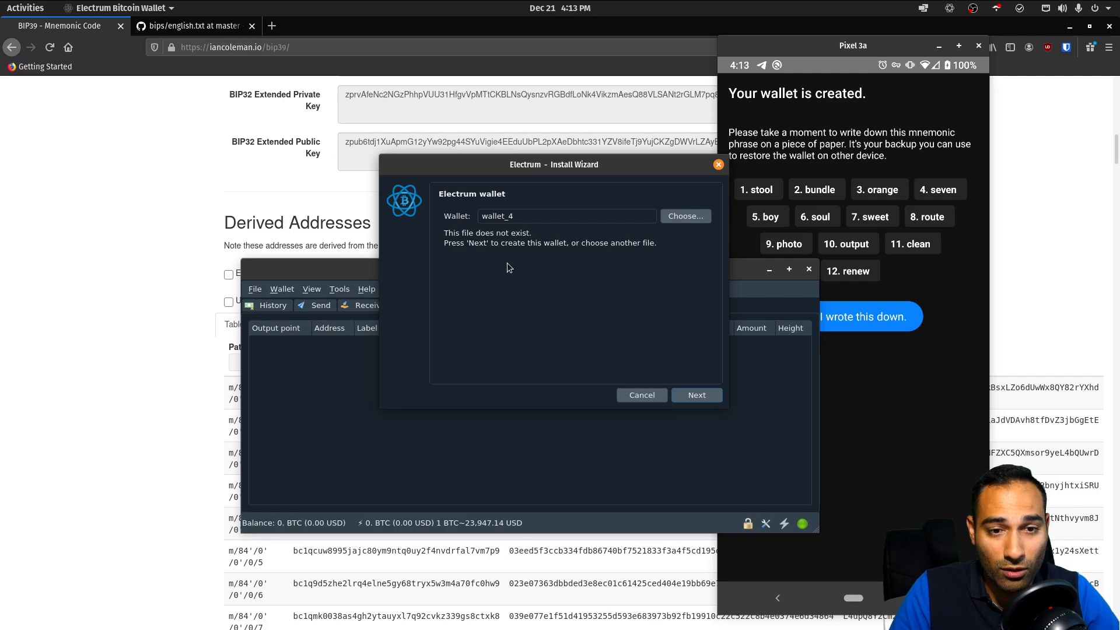
left_click_drag(546, 222, 447, 208)
type("bluea")
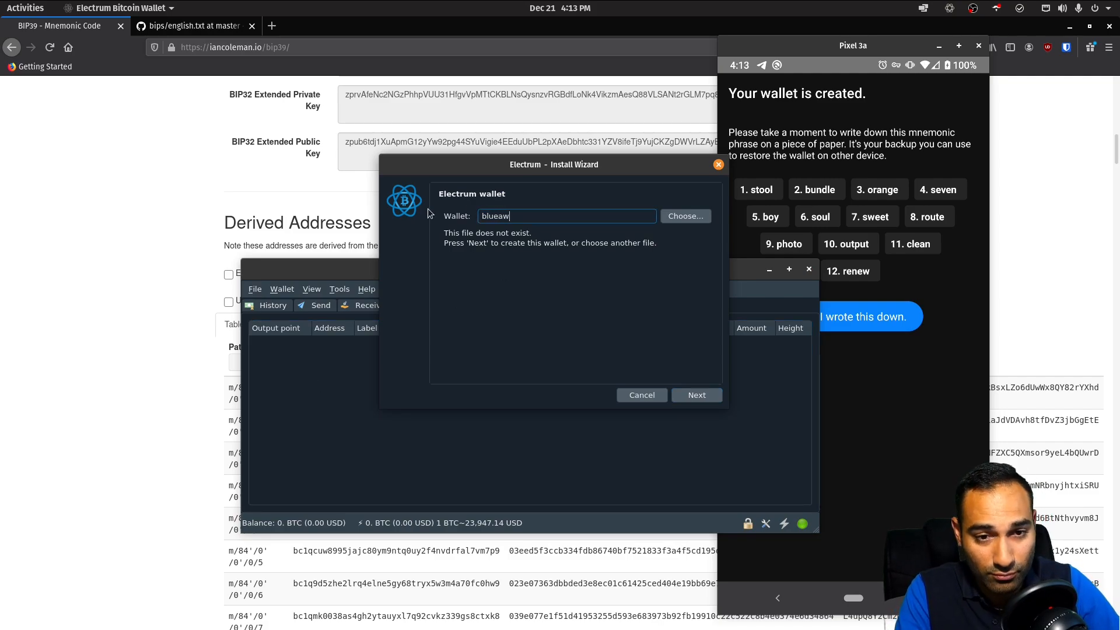
key("BackSpace")
type("wallet")
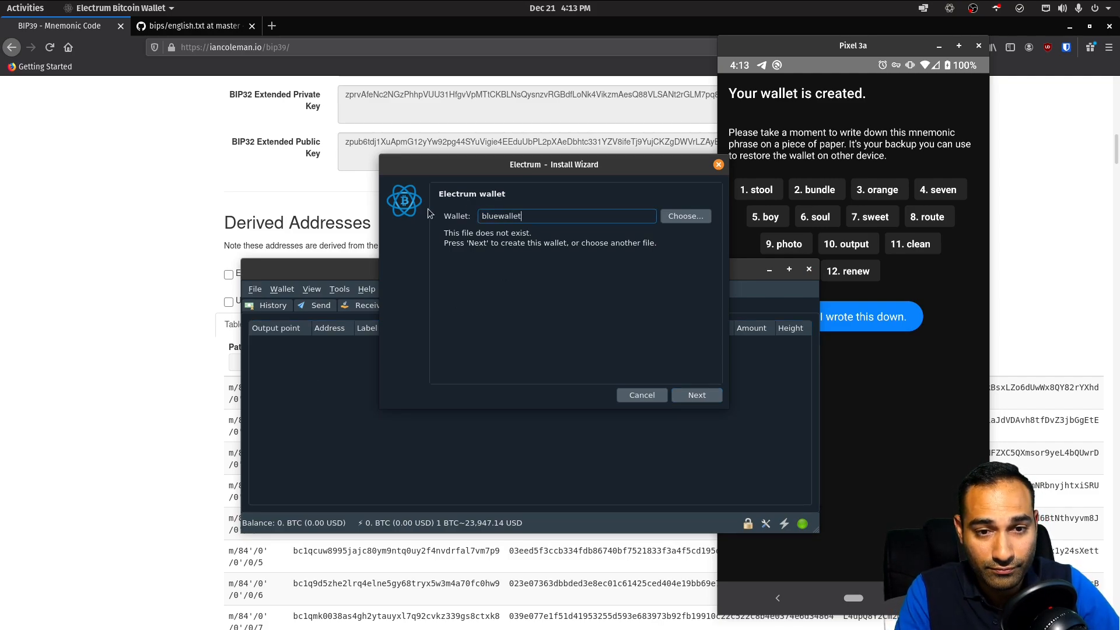
left_click(696, 395)
left_click(696, 395)
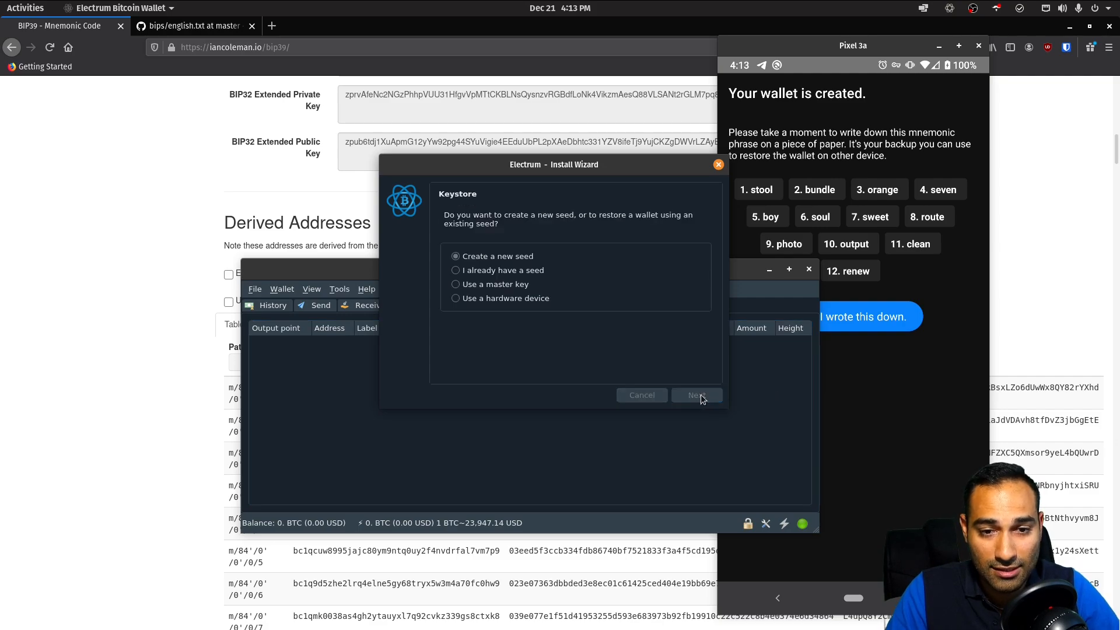
Choose 'I already have a seed' and enter BlueWallet's 12-word backup phrase
left_click(511, 274)
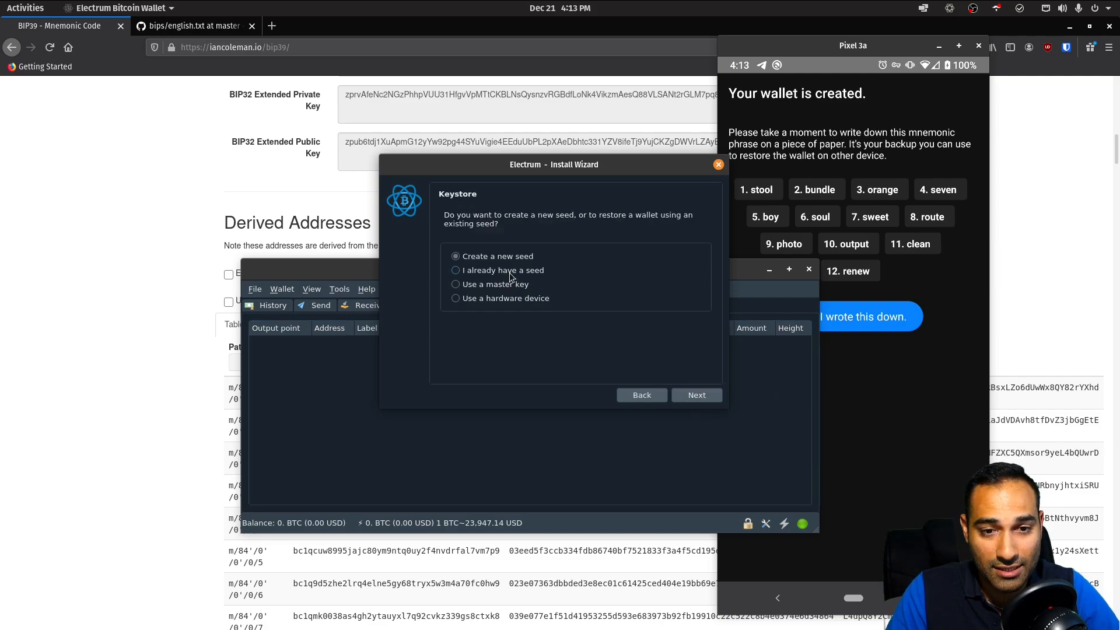
left_click(680, 395)
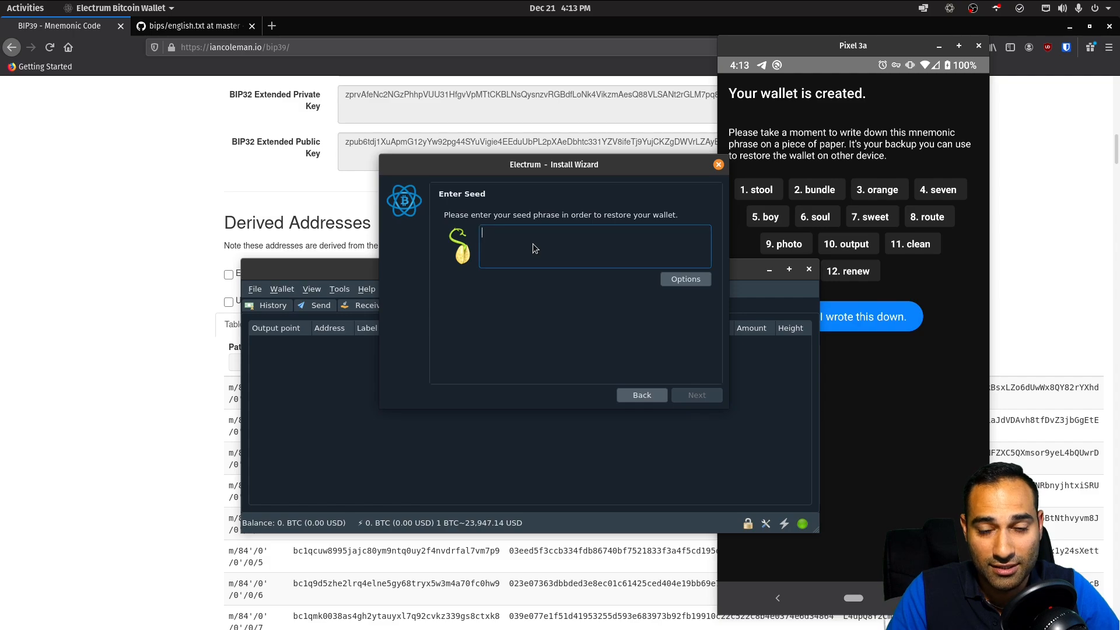
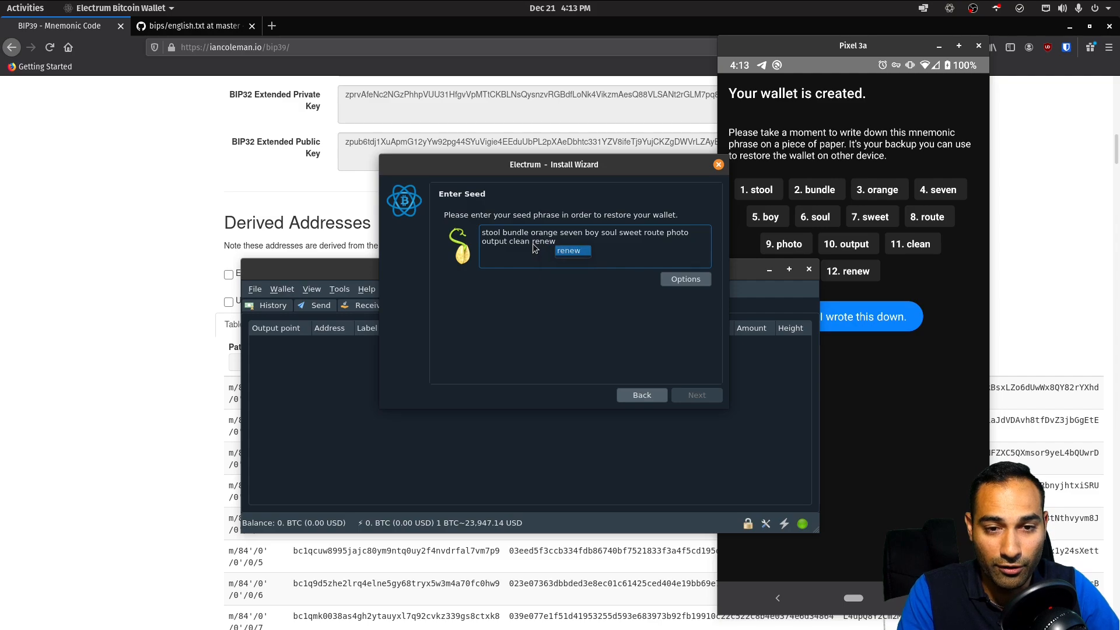
Mark the seed as BIP39 to reach native segwit m/84'/0'/0', and confirm BlueWallet's backup
left_click(681, 279)
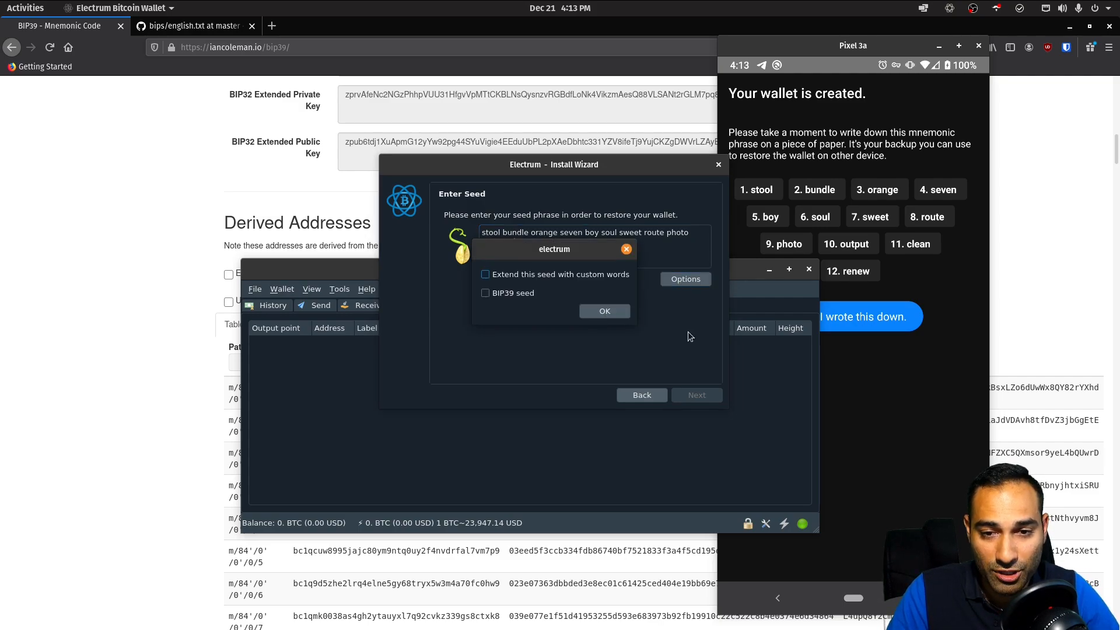
left_click(532, 292)
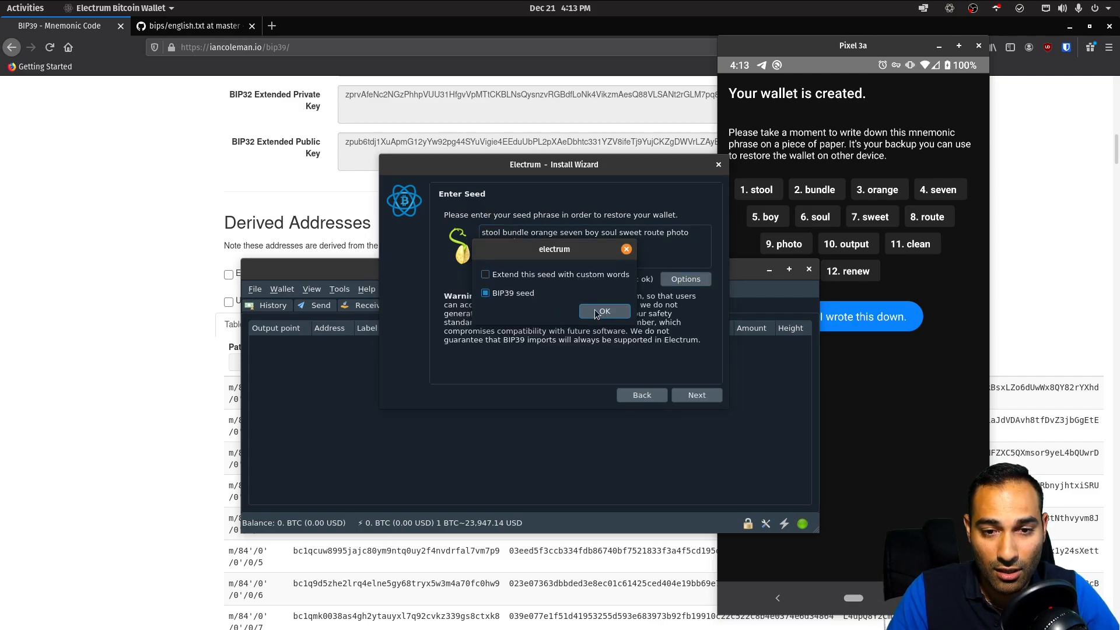
left_click(604, 311)
left_click(696, 400)
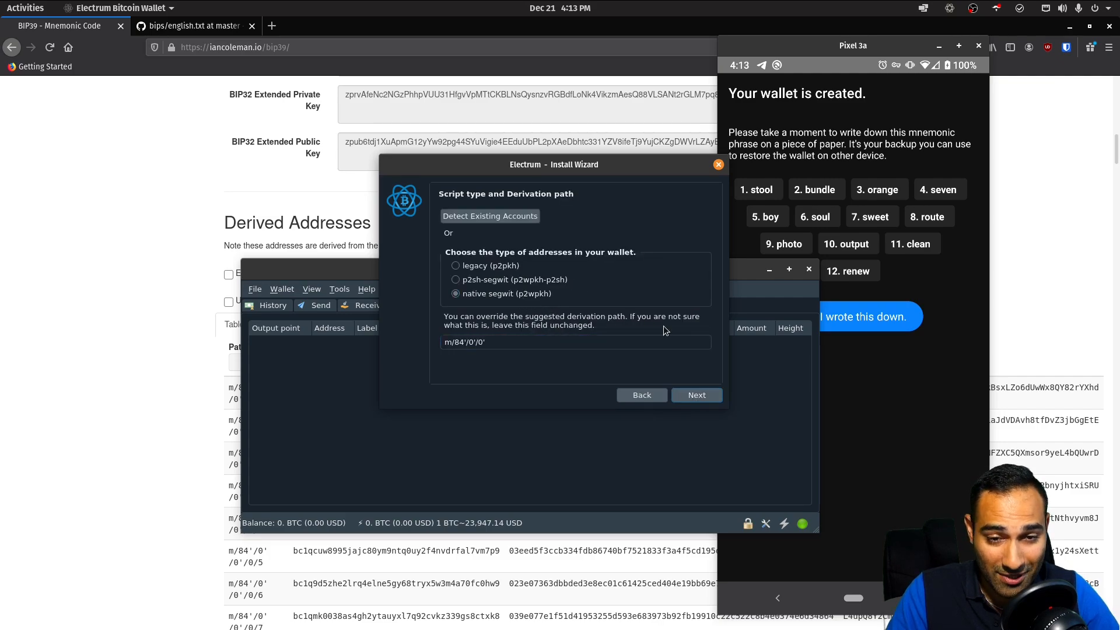
left_click(882, 392)
left_click(862, 325)
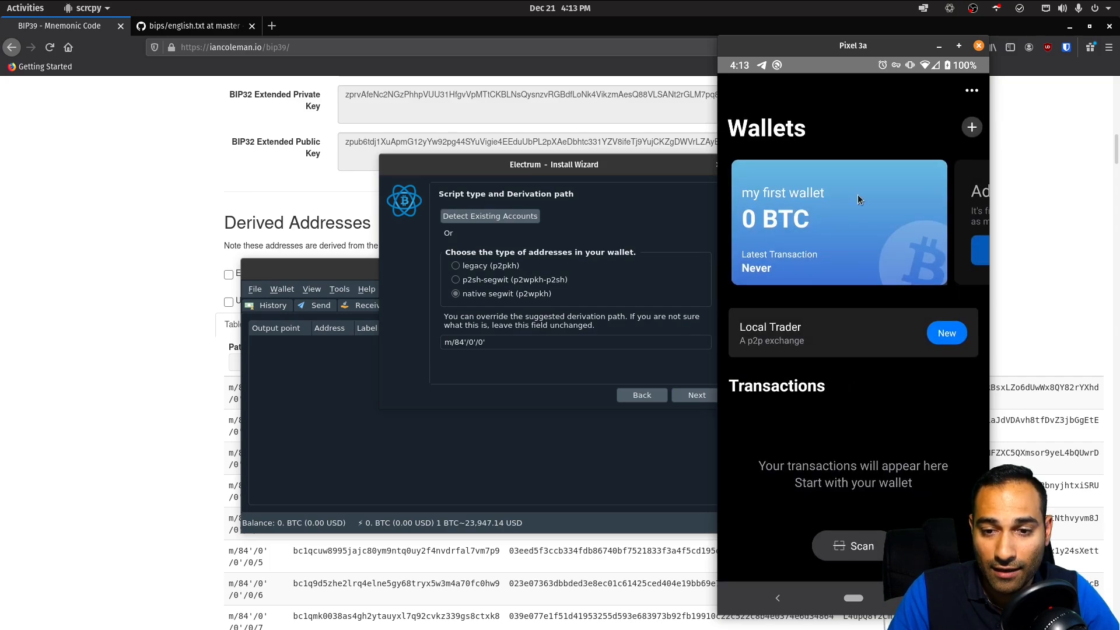
Show 'my first wallet's bc1q receive address and QR code in BlueWallet
left_click(835, 203)
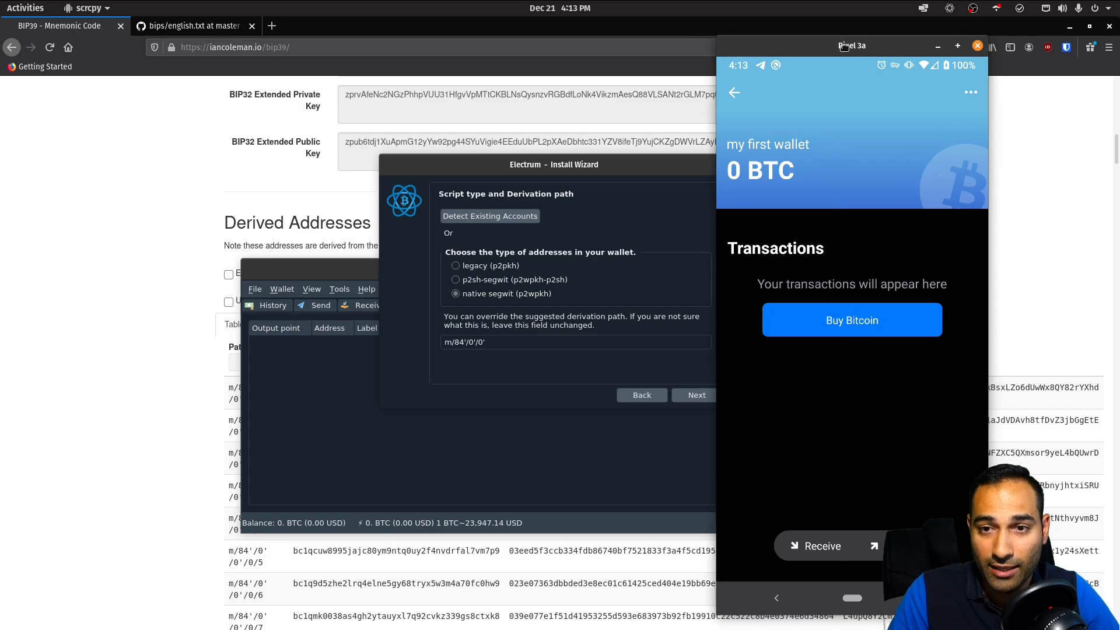
left_click_drag(861, 47, 737, 55)
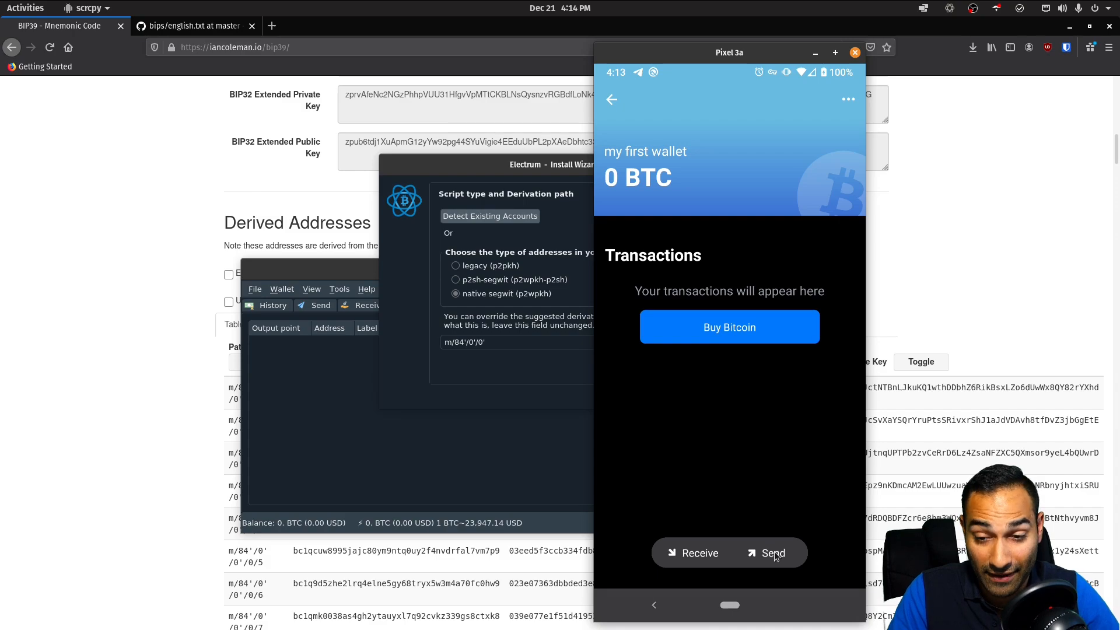
left_click(698, 558)
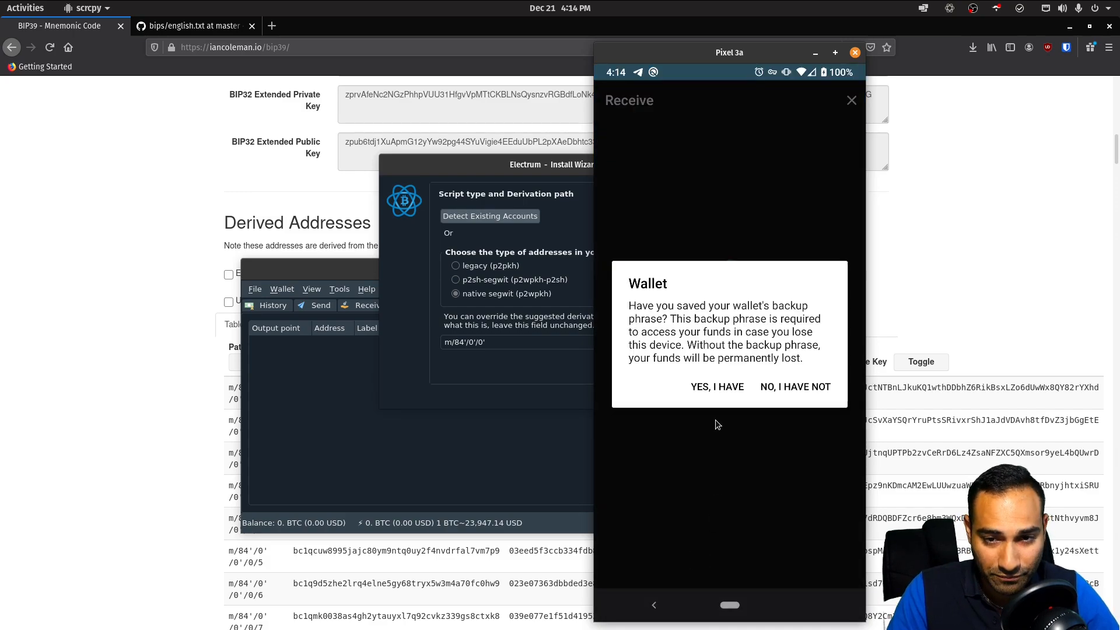
left_click(710, 387)
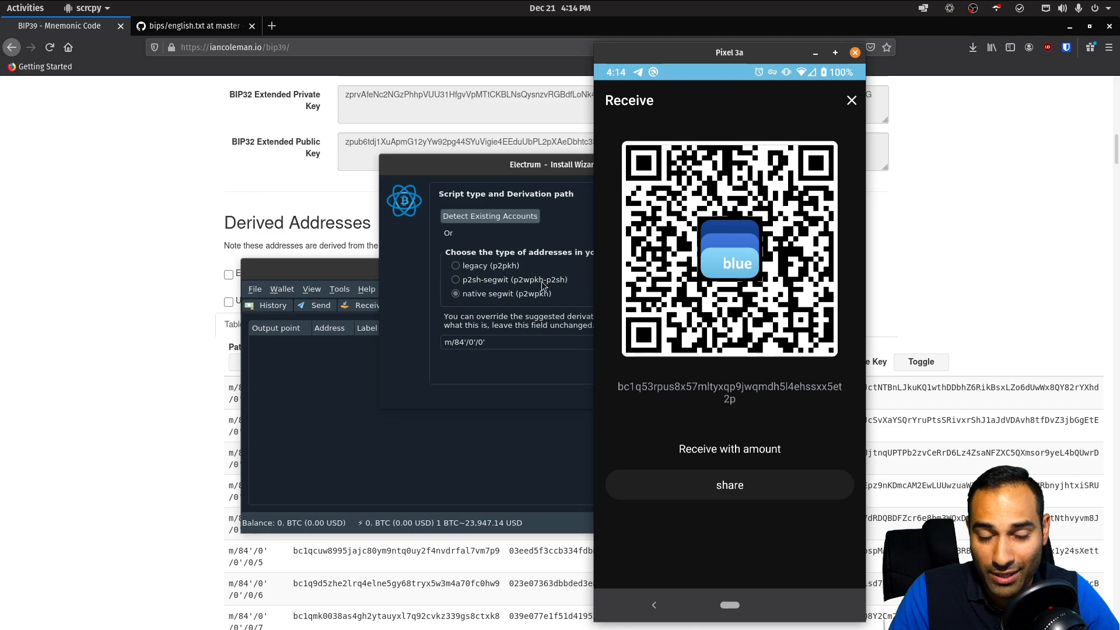
left_click(502, 171)
Accept native segwit m/84'/0'/0' and list bluewallet's receiving addresses to compare with the phone
left_click(696, 396)
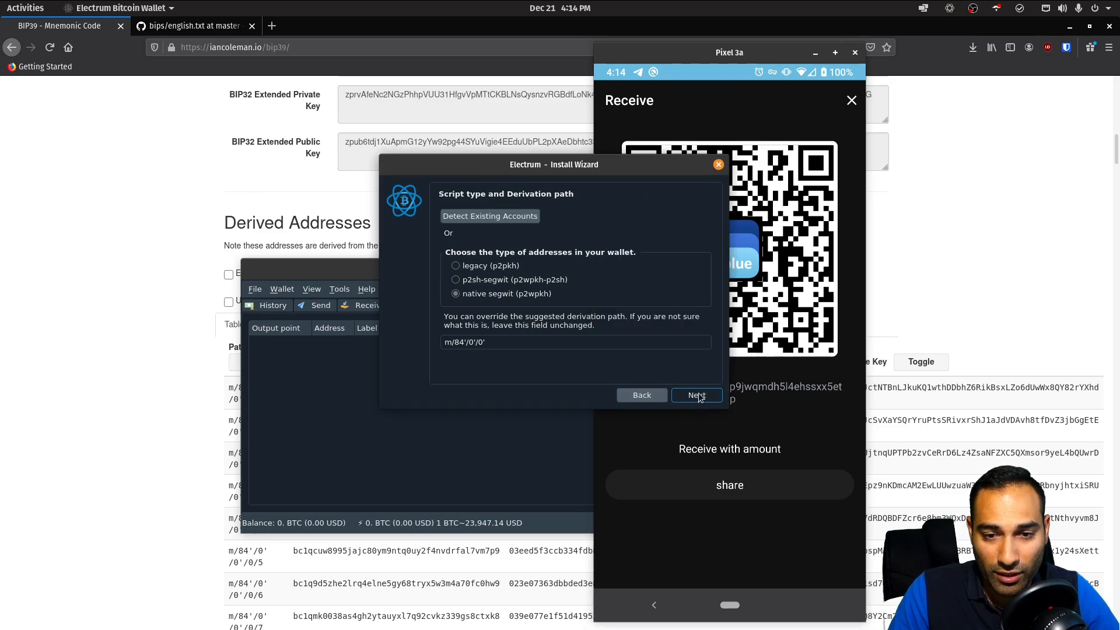
left_click(698, 396)
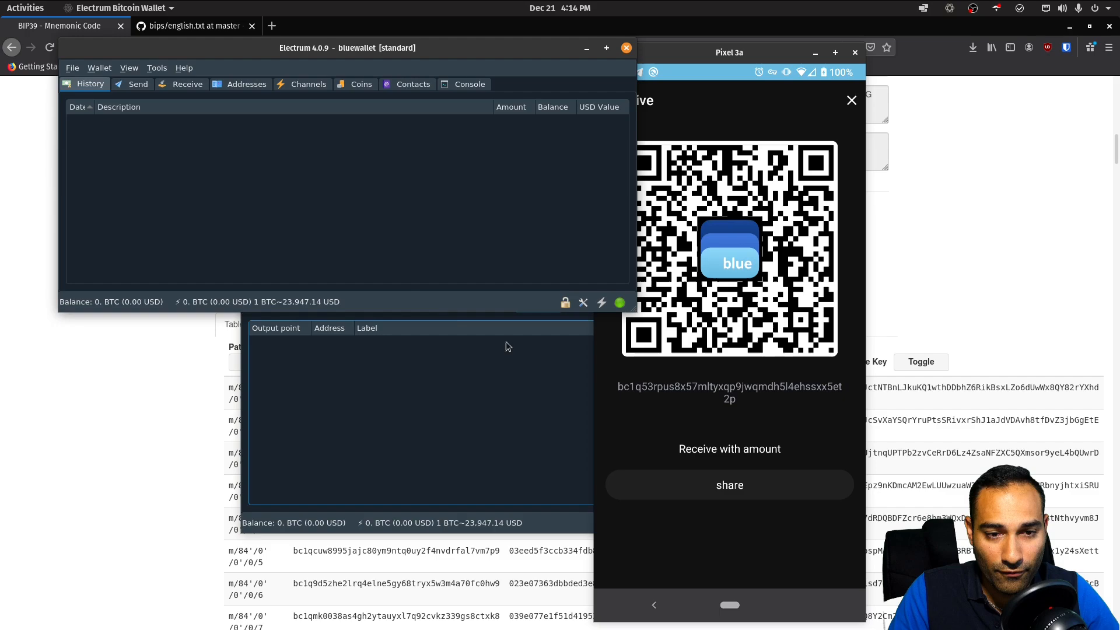
left_click(248, 85)
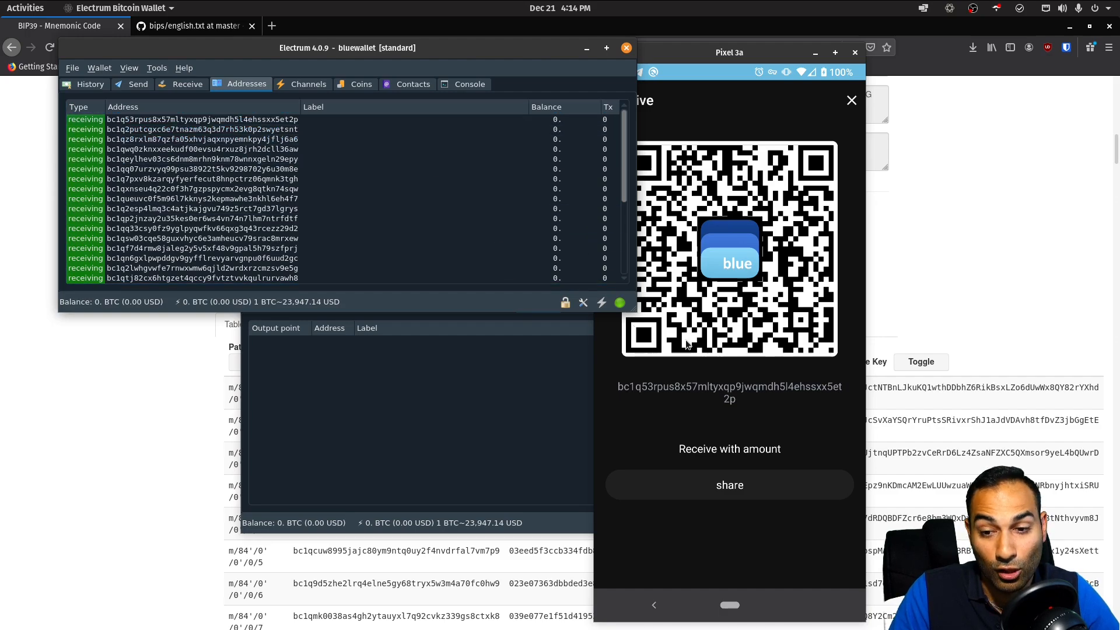
left_click(76, 70)
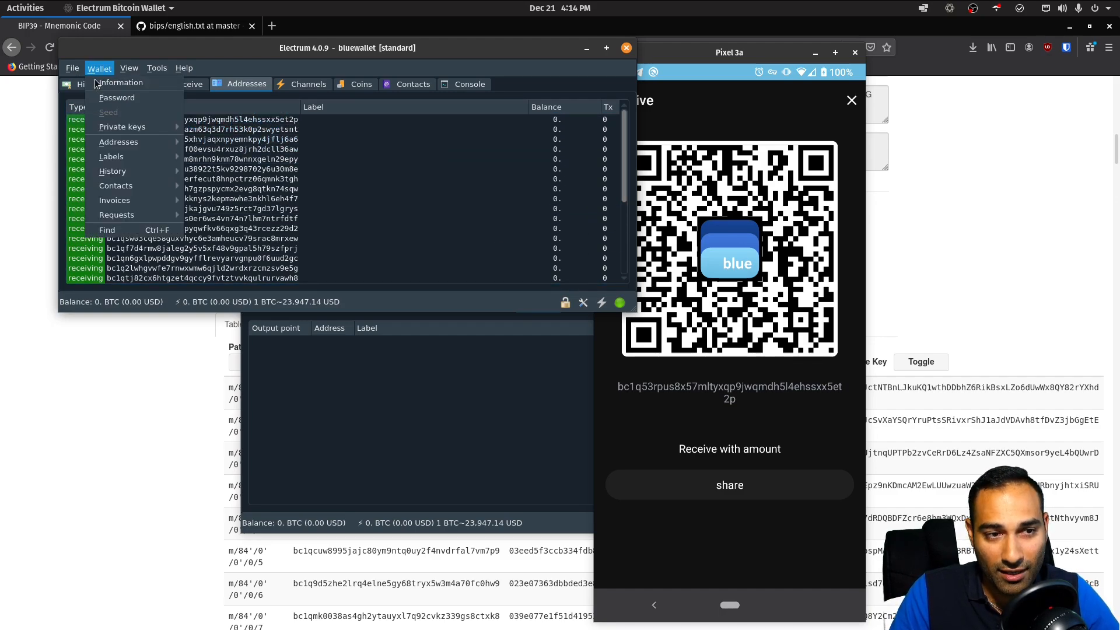
left_click(387, 203)
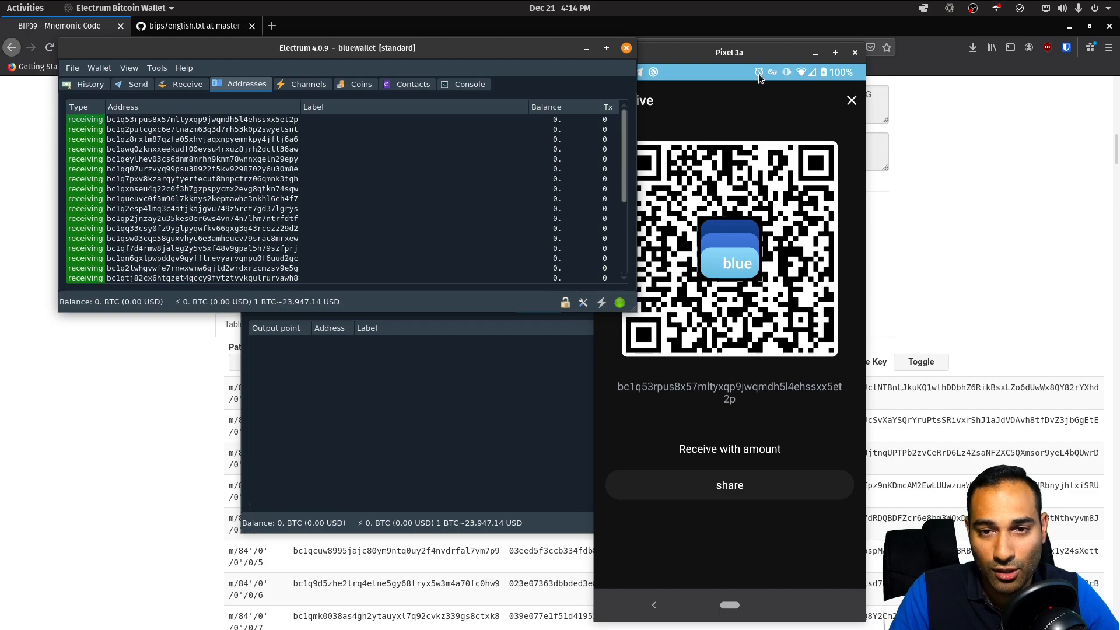
left_click(739, 58)
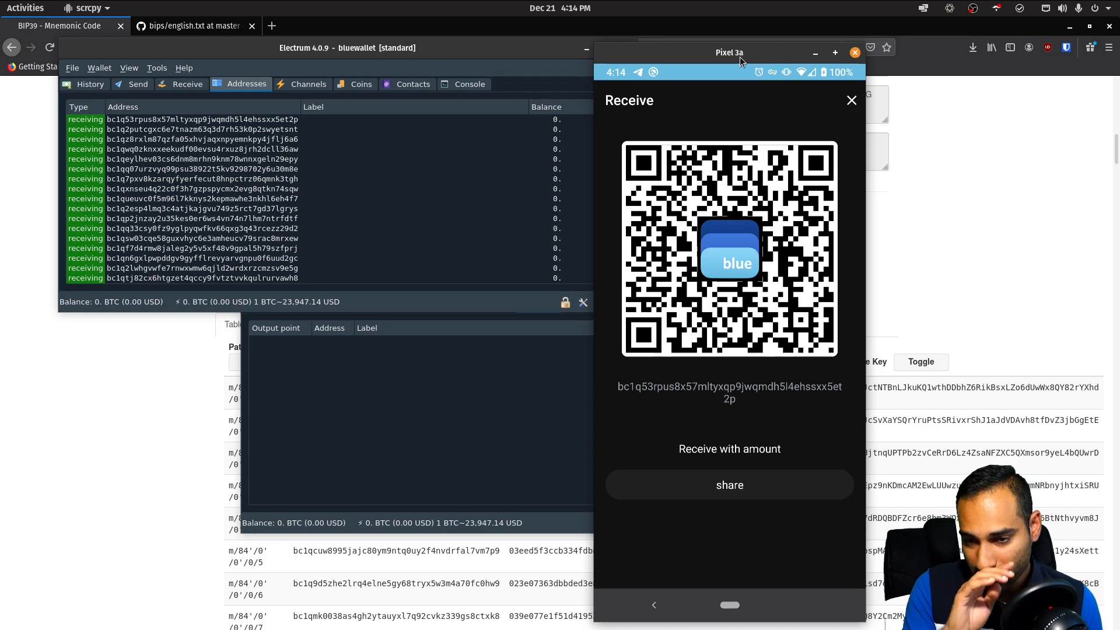
Move the Electrum window aside and close BlueWallet's receive screen, returning to the wallet list
left_click(423, 407)
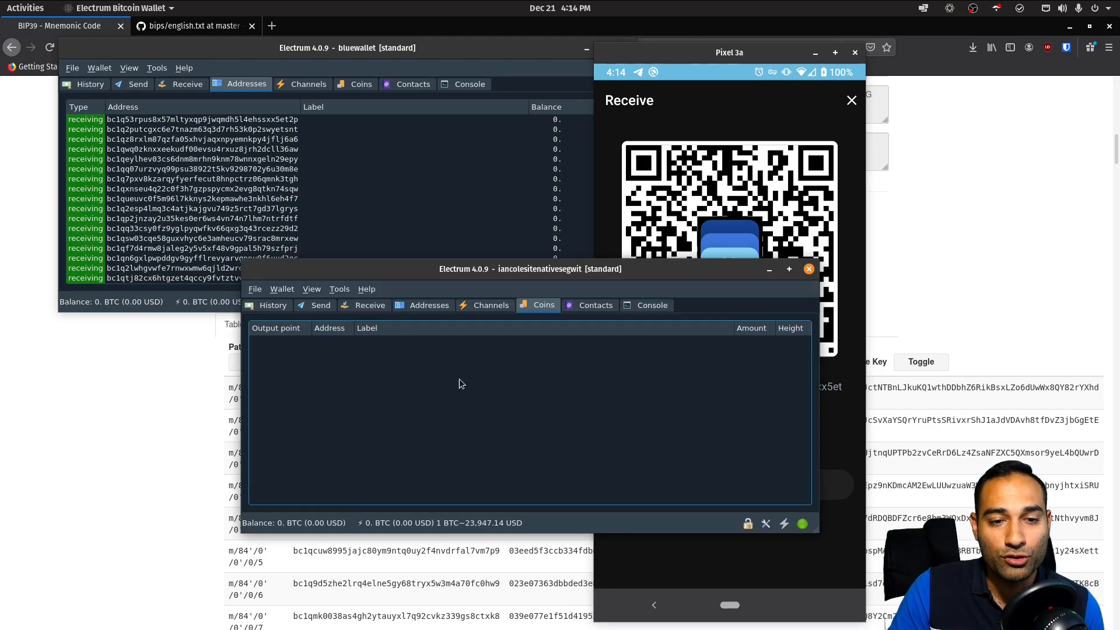
left_click_drag(593, 274, 474, 269)
left_click(818, 109)
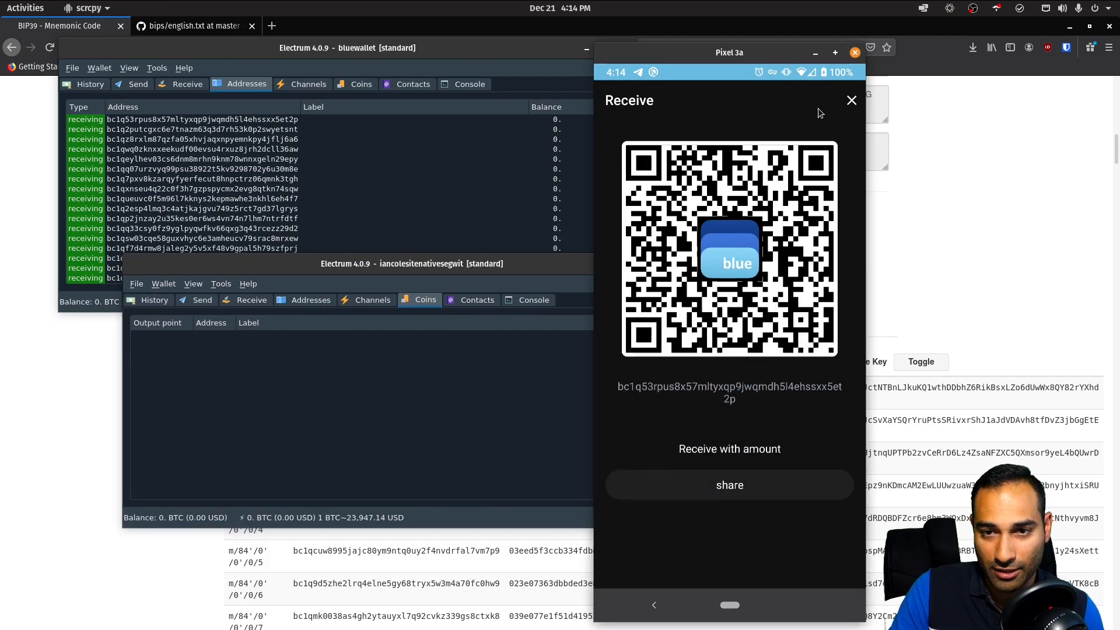
left_click(852, 101)
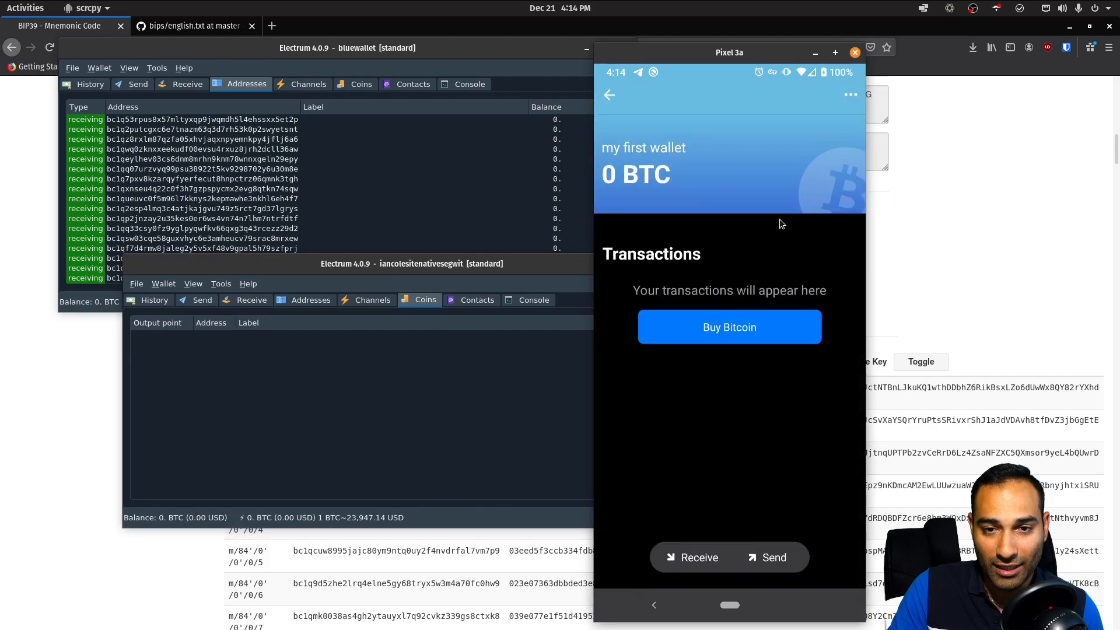
left_click(610, 105)
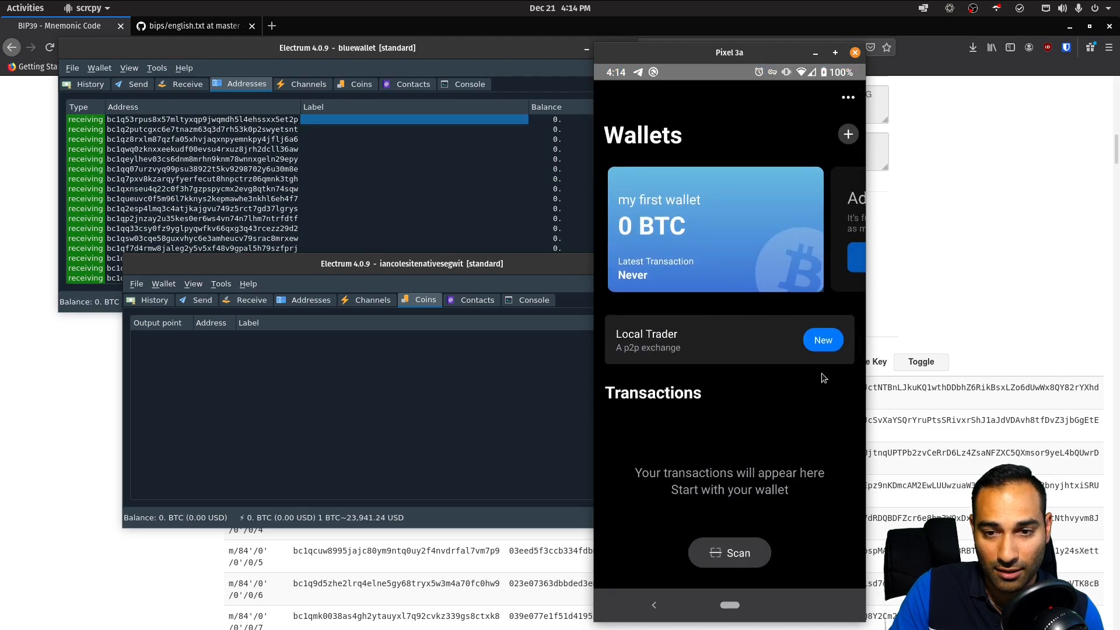
Add a Bitcoin wallet named 'watchin only wallet' and reach its Import screen
left_click(848, 135)
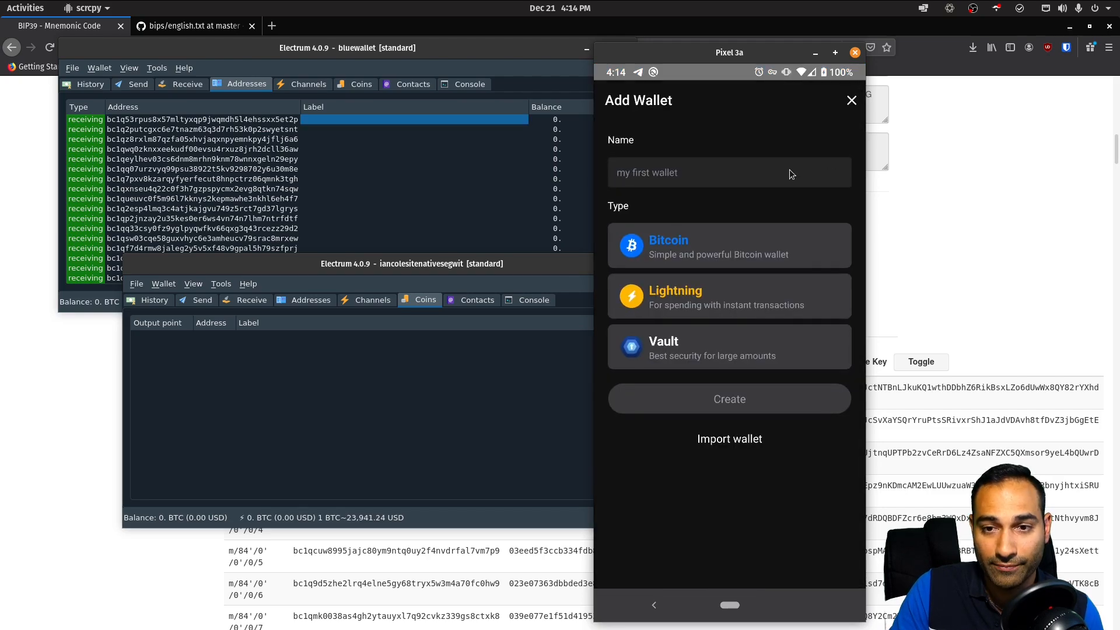
left_click(688, 171)
type("watchin on")
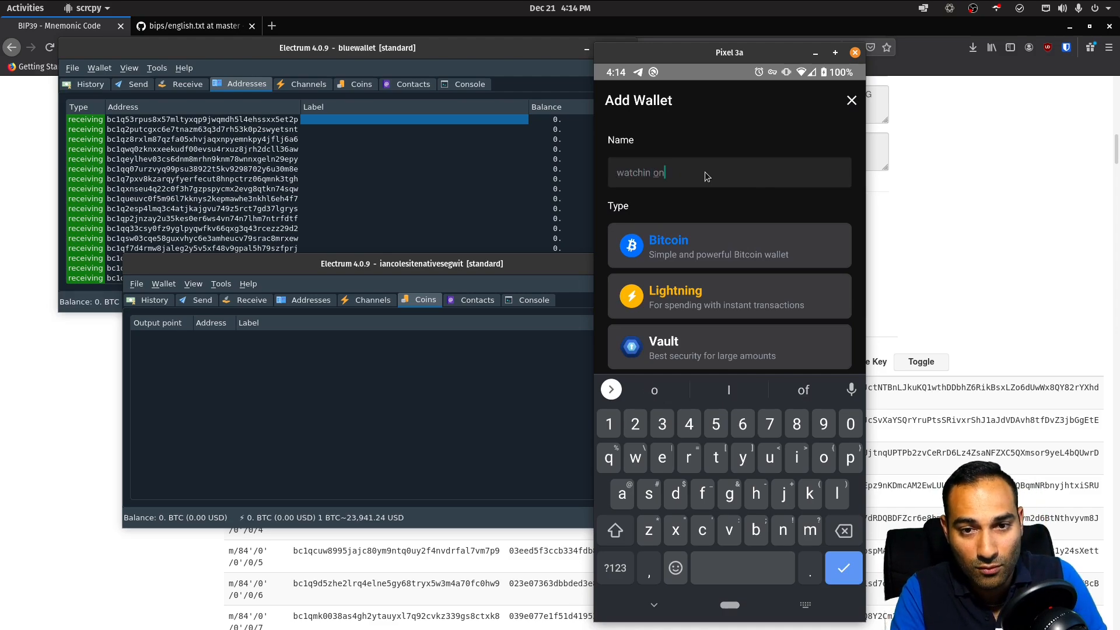
type("ly wallet")
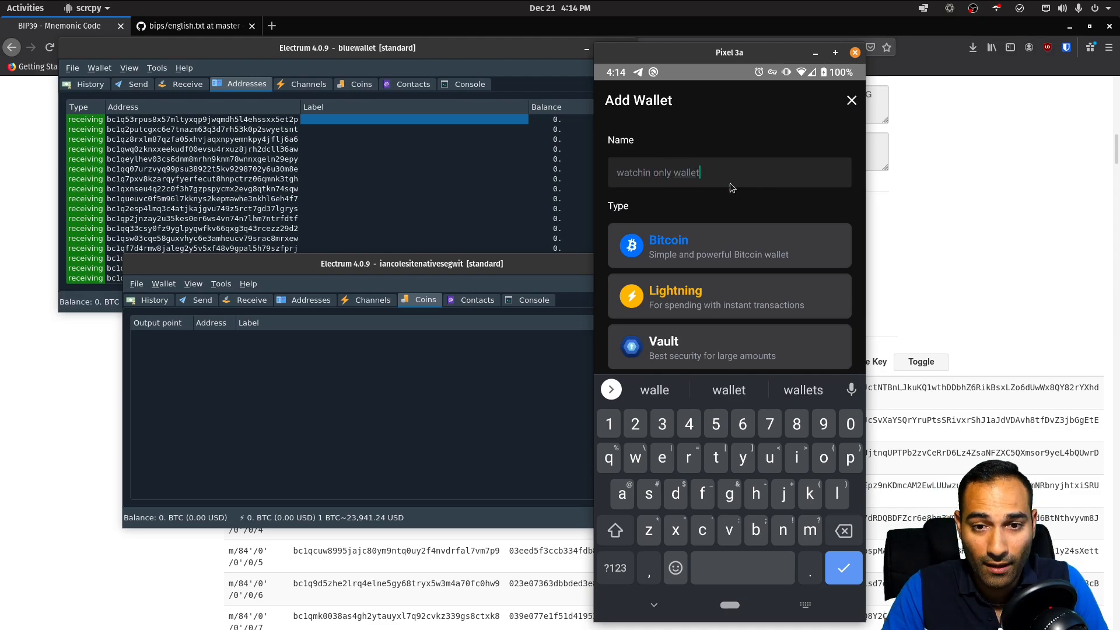
left_click(741, 248)
left_click(740, 249)
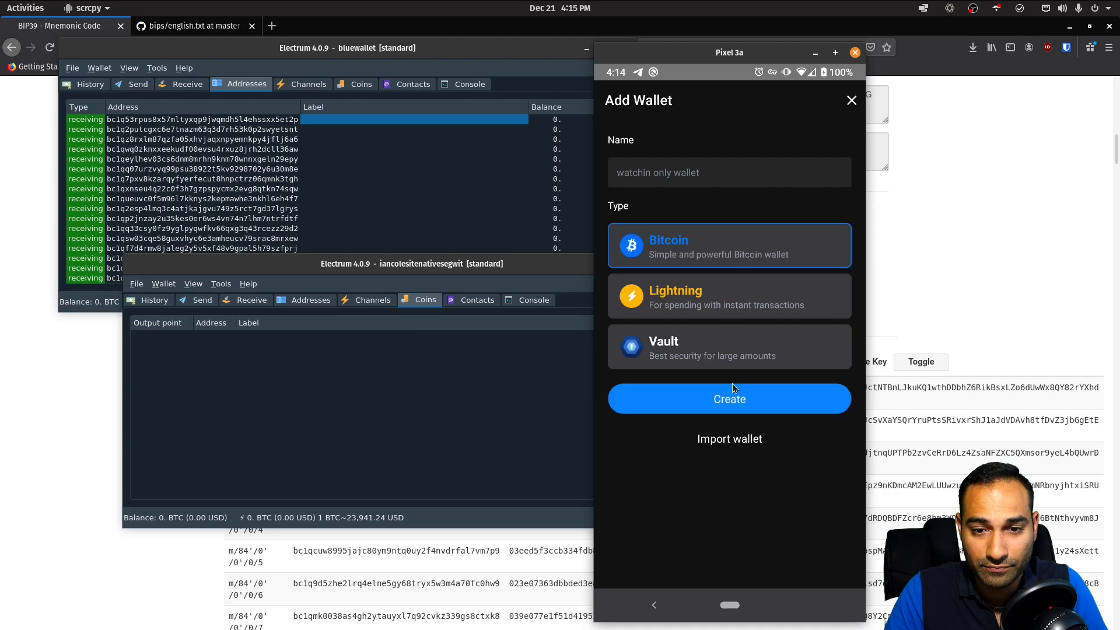
left_click(737, 440)
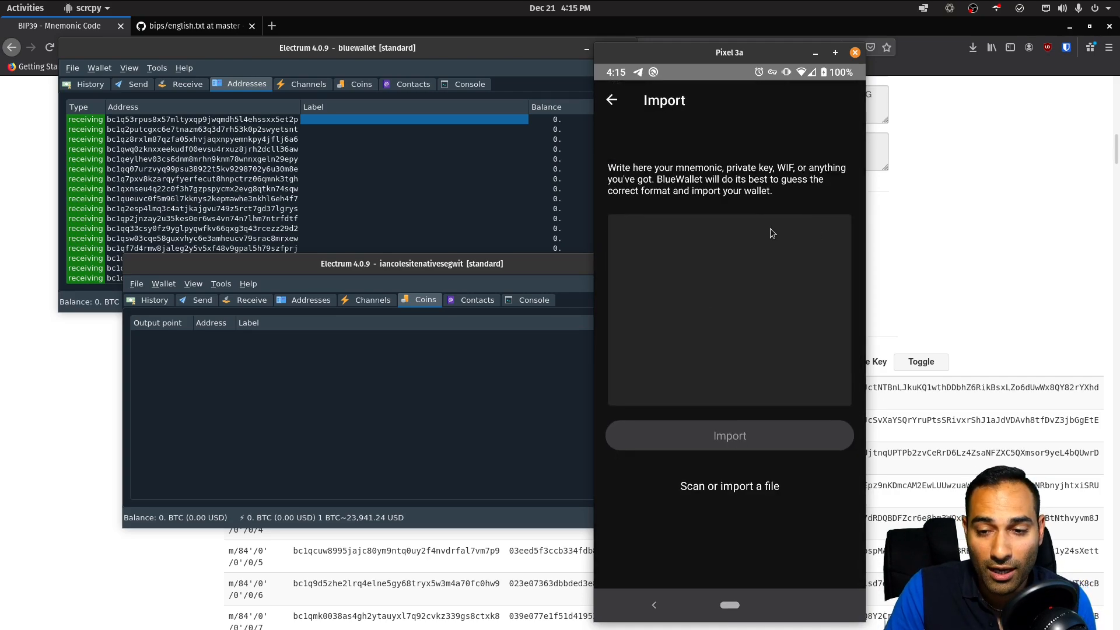
left_click(1012, 230)
scroll(529, 288, "up", 3)
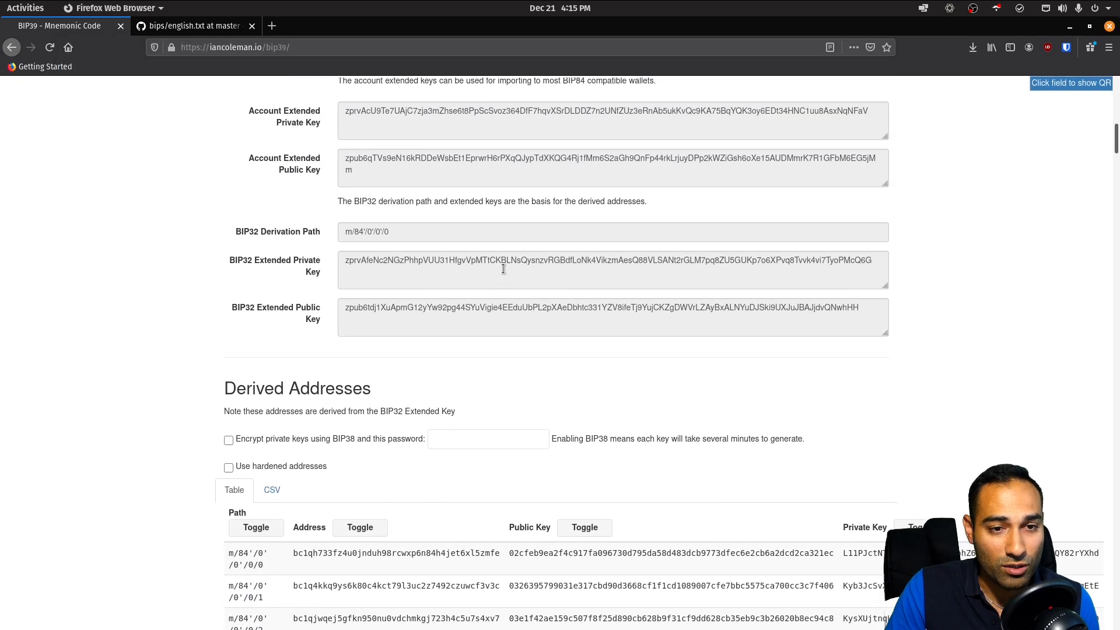
Copy the BIP84 Account Extended Public Key (zpub) from the converter
scroll(528, 288, "up", 4)
left_click(357, 362)
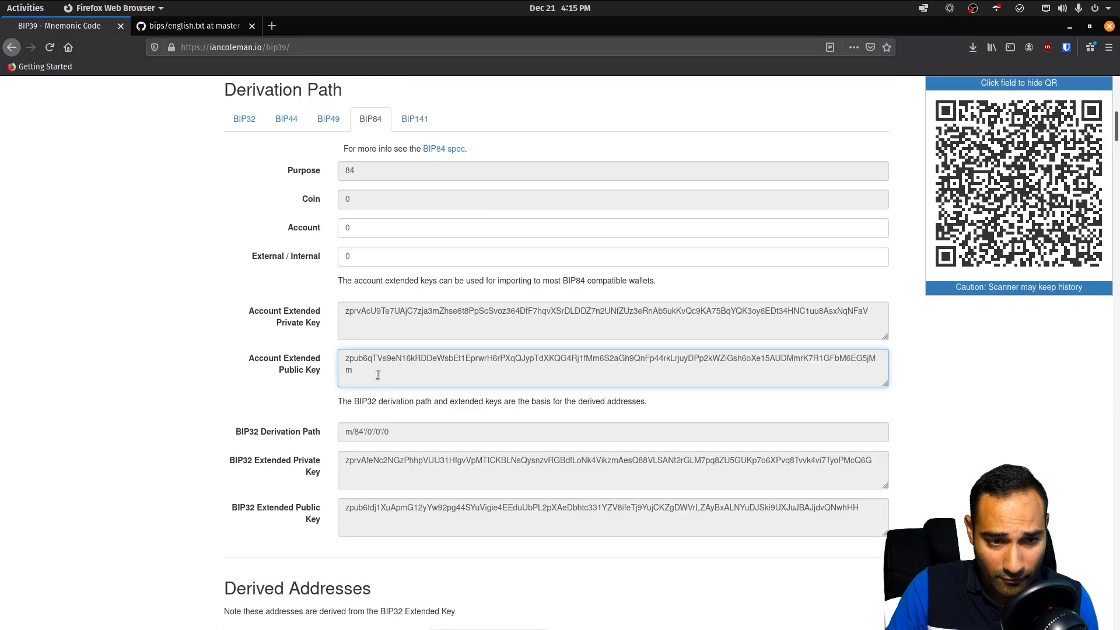
triple_click(358, 363)
right_click(375, 359)
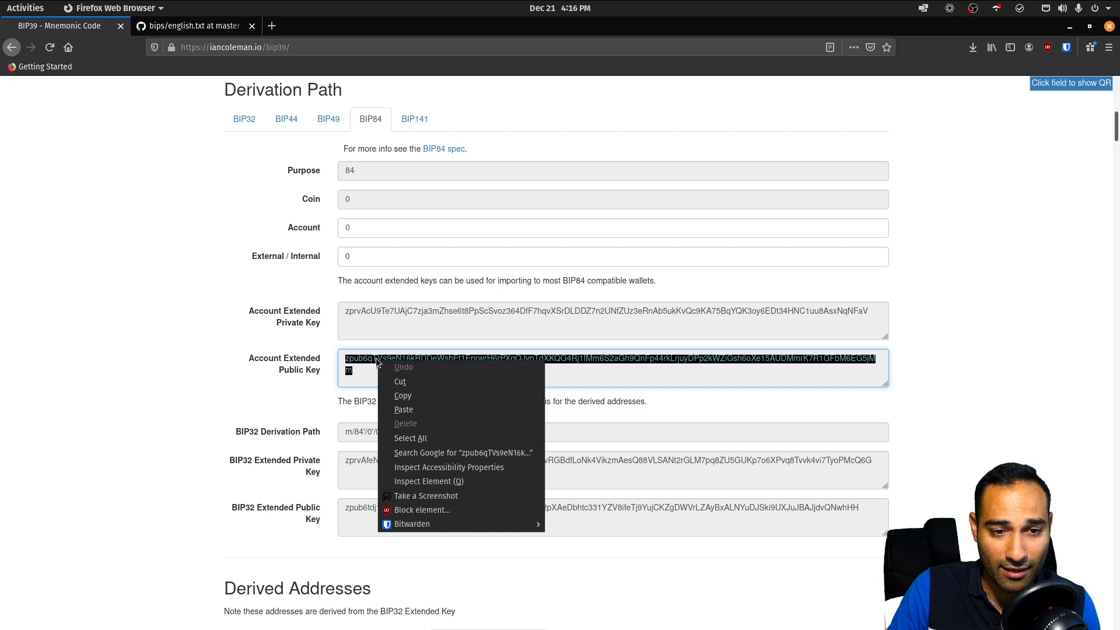
left_click(403, 396)
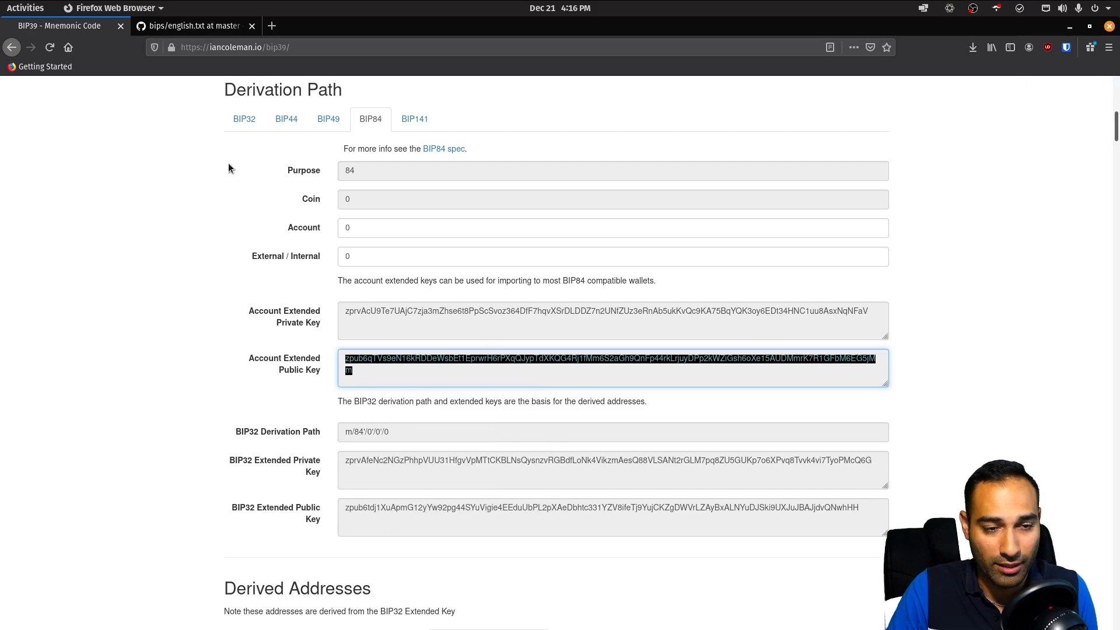
Switch to the phone mirror and bring up paste options in BlueWallet's import box
left_click(32, 8)
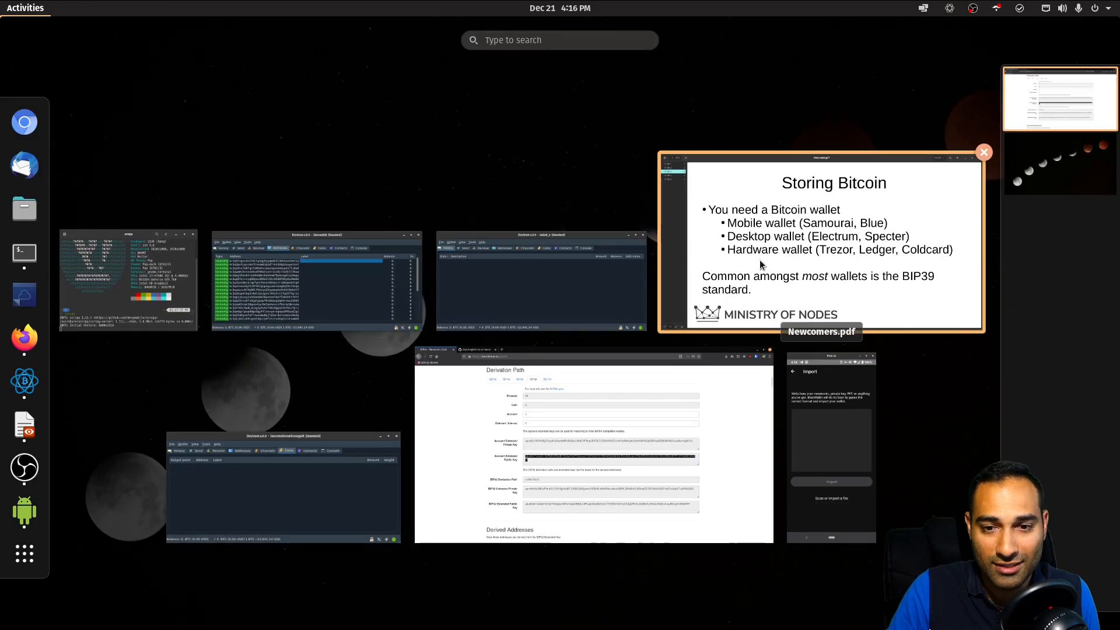
left_click(841, 440)
left_click(716, 316)
right_click(691, 255)
Paste the zpub, import it as a watch-only wallet, and show its bc1qh733… receive address
left_click(705, 285)
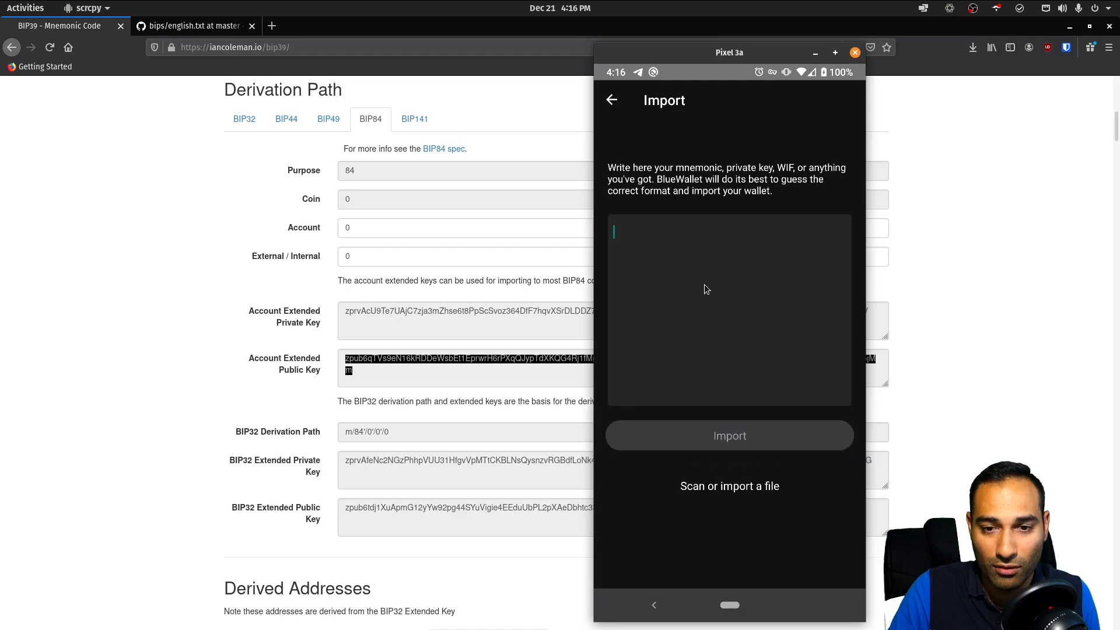
key("ctrl+v")
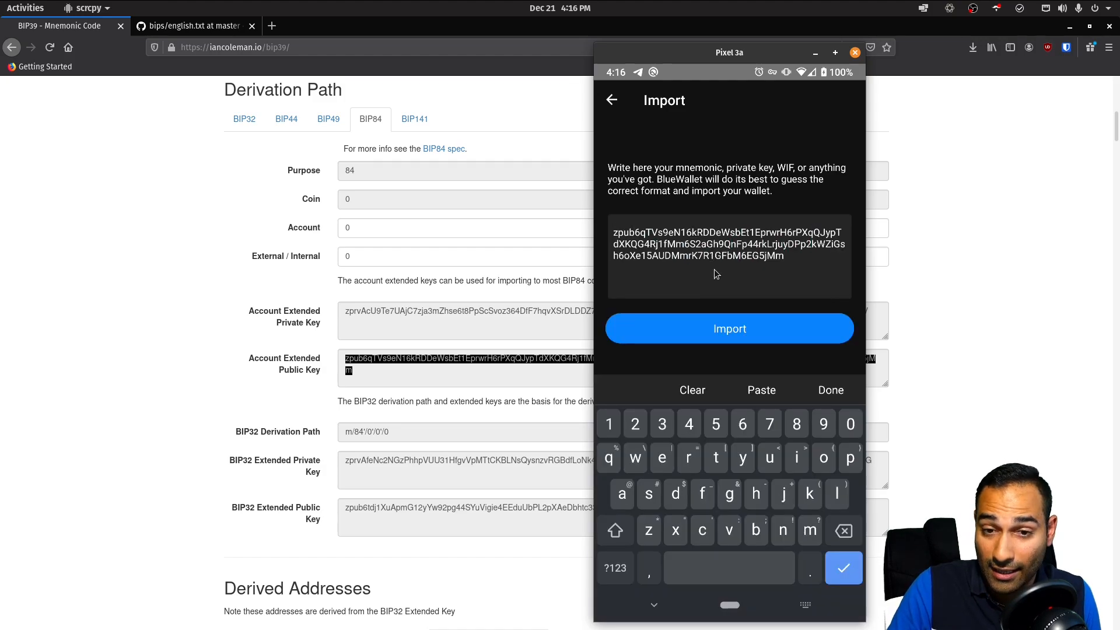
left_click(753, 330)
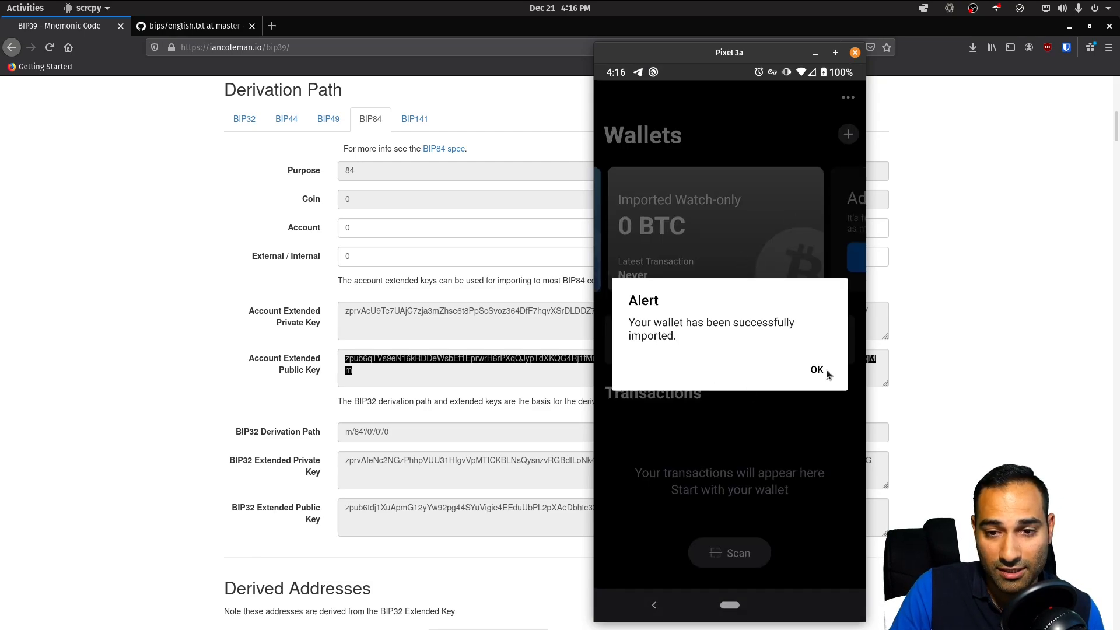
left_click(816, 369)
left_click(712, 236)
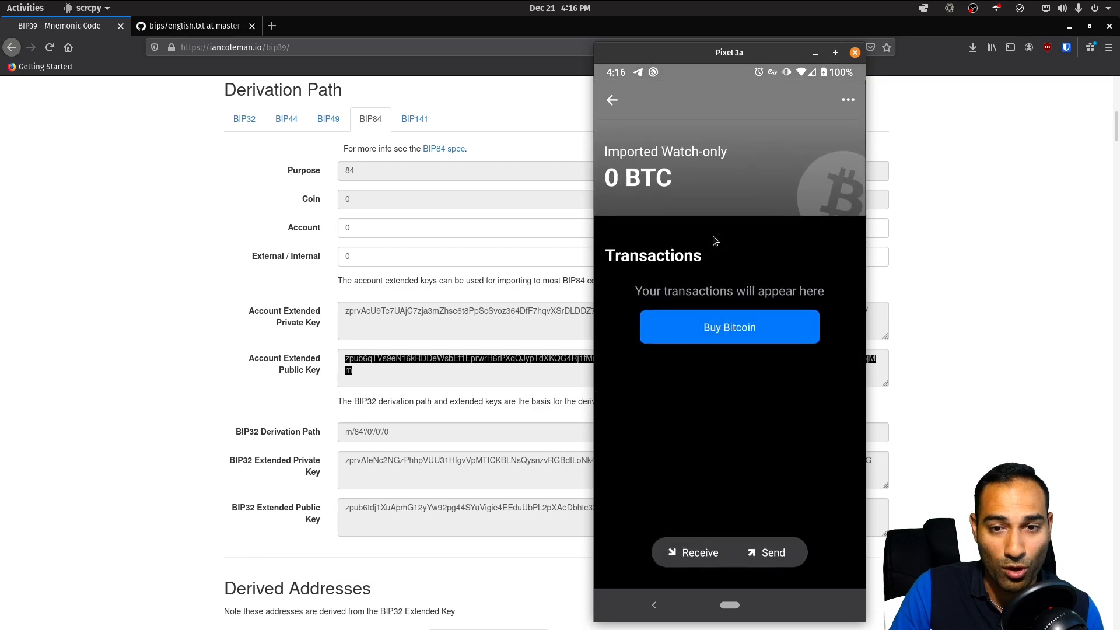
left_click(700, 554)
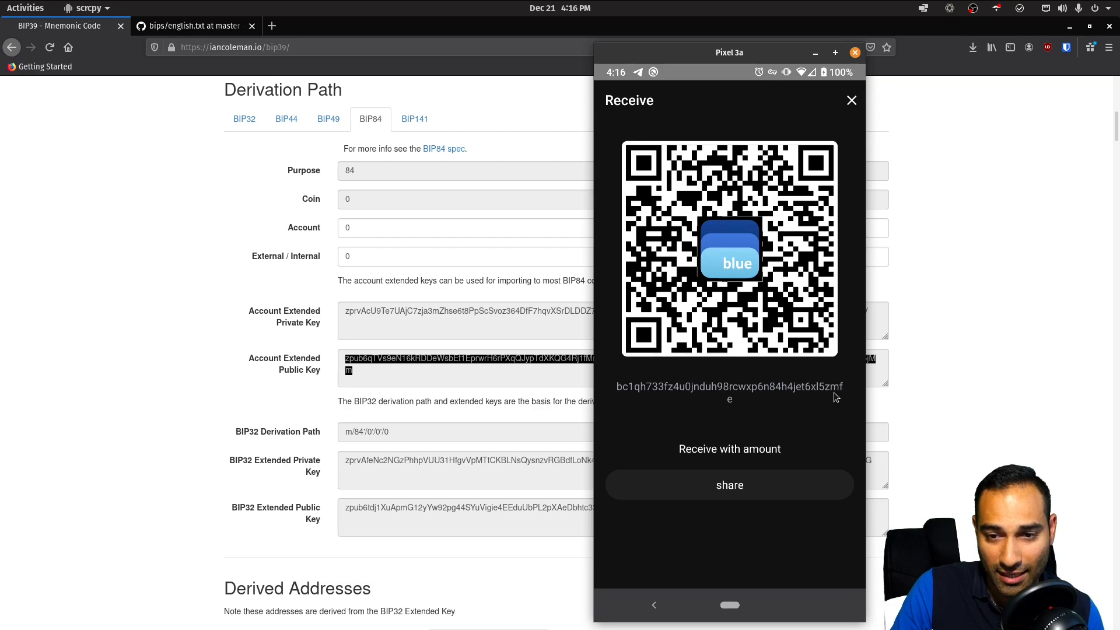
left_click(159, 390)
scroll(174, 295, "down", 6)
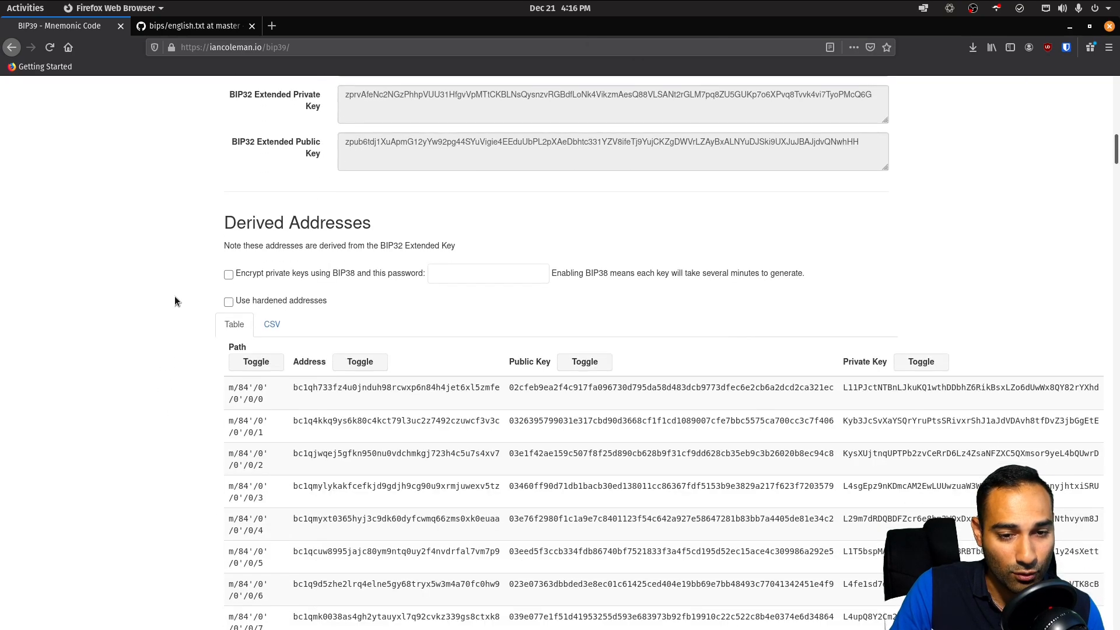
Compare the converter's first derived address with BlueWallet's receive address, then return to the mnemonic section
scroll(174, 295, "down", 3)
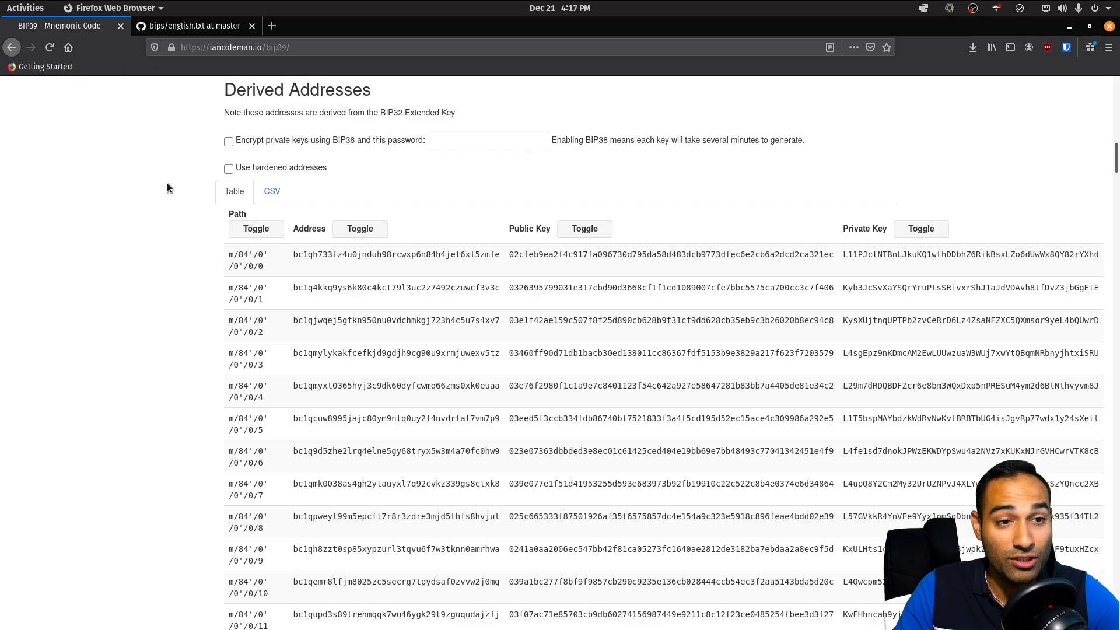
key("alt+Tab")
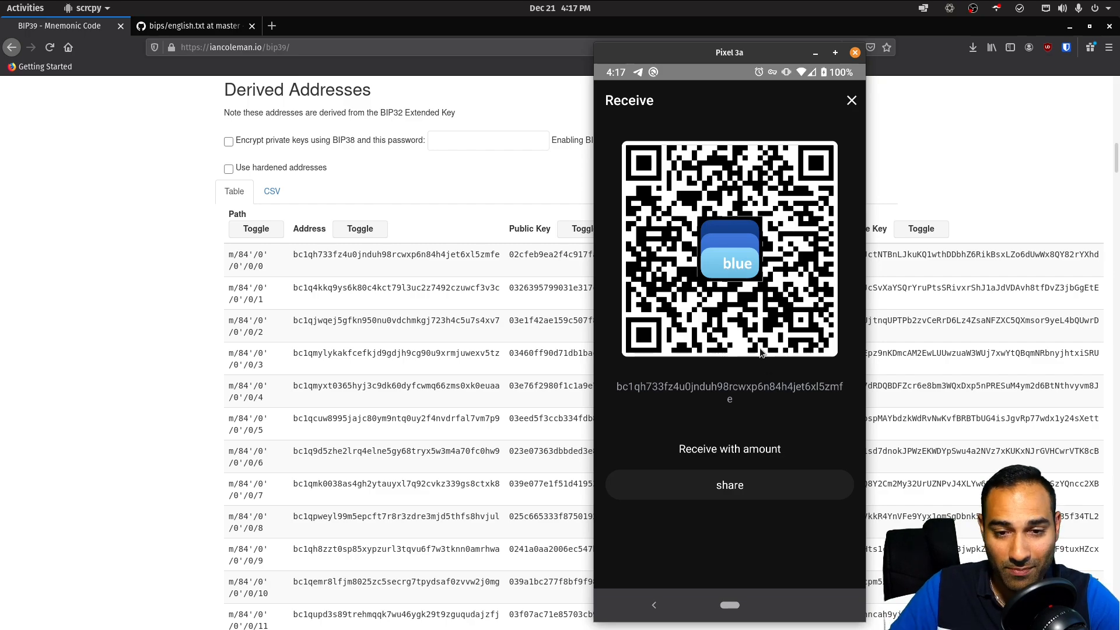
left_click(850, 101)
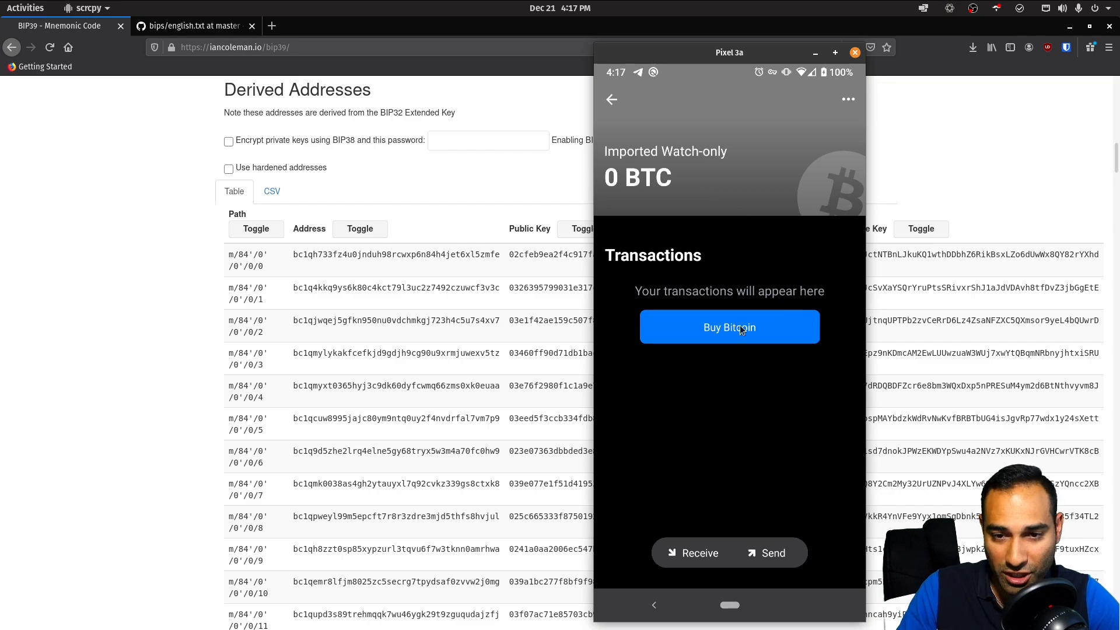
left_click(700, 551)
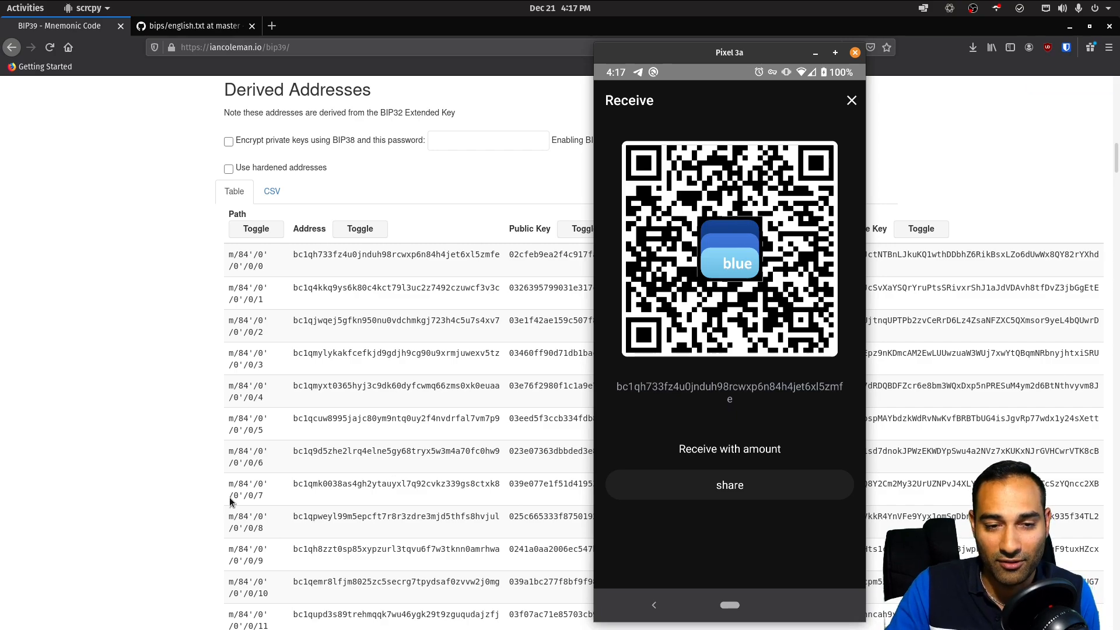
left_click(138, 379)
scroll(157, 364, "up", 15)
scroll(165, 360, "up", 2)
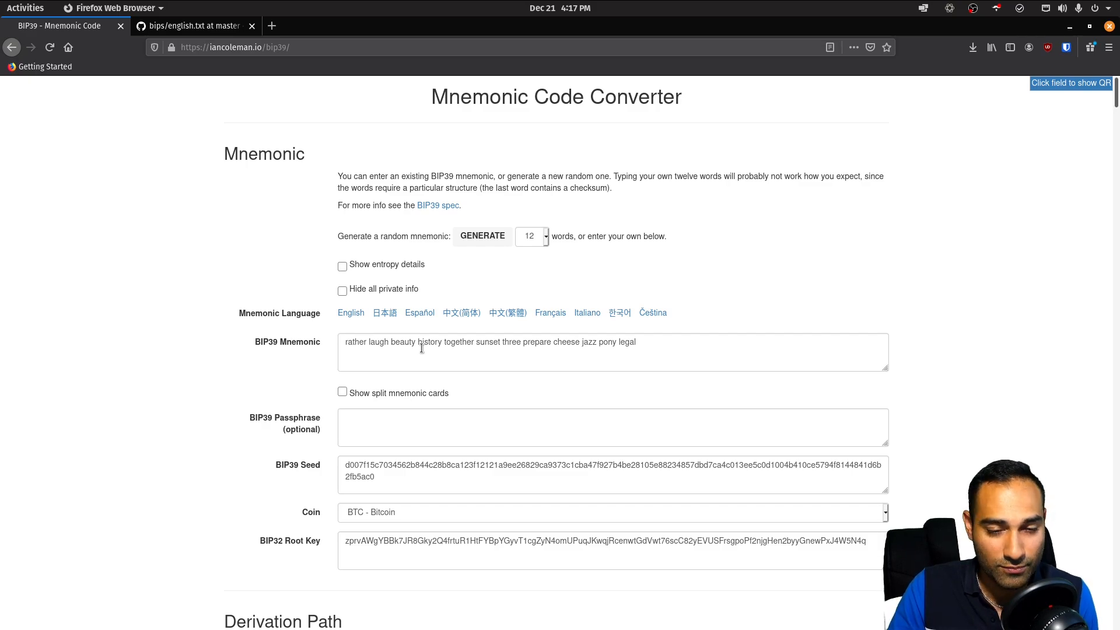
Enter a BIP39 passphrase and review the recalculated derived addresses
scroll(957, 331, "down", 1)
scroll(957, 331, "up", 1)
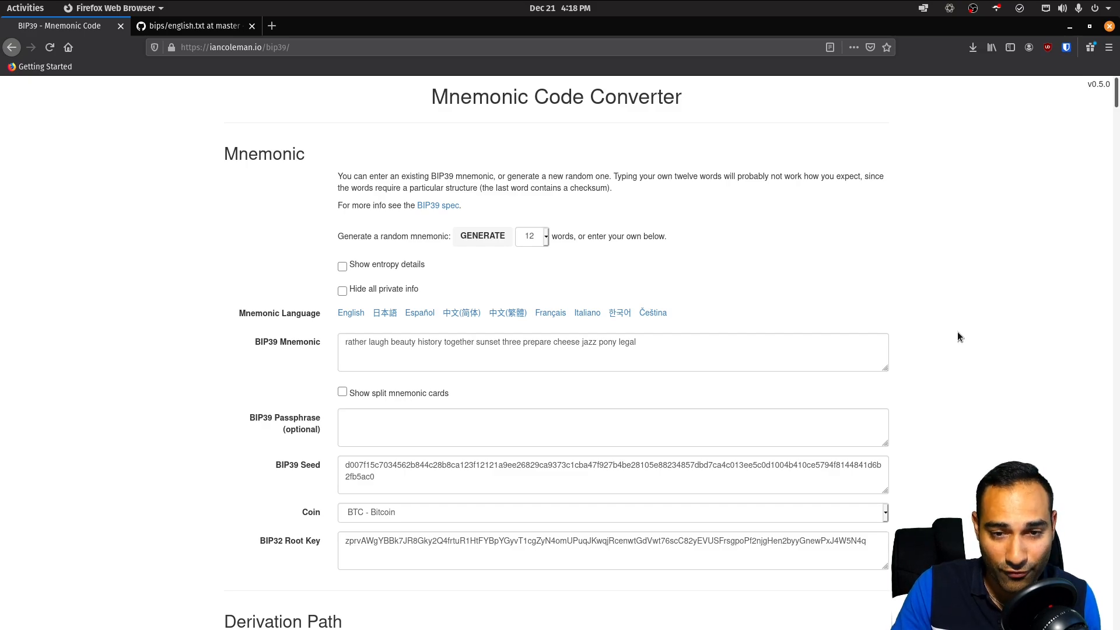
left_click(554, 439)
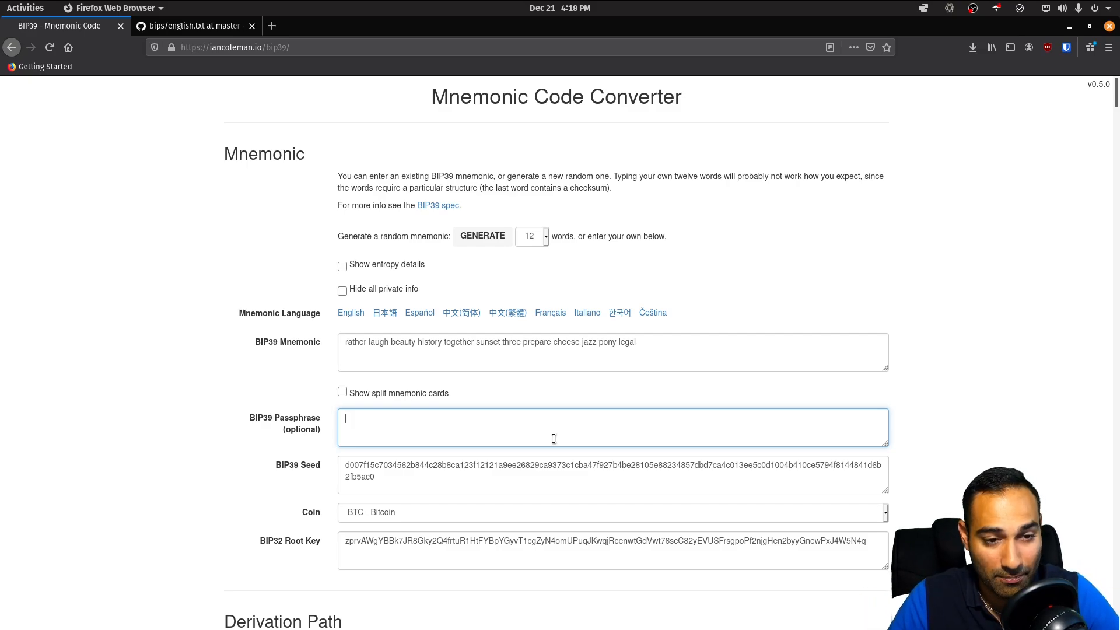
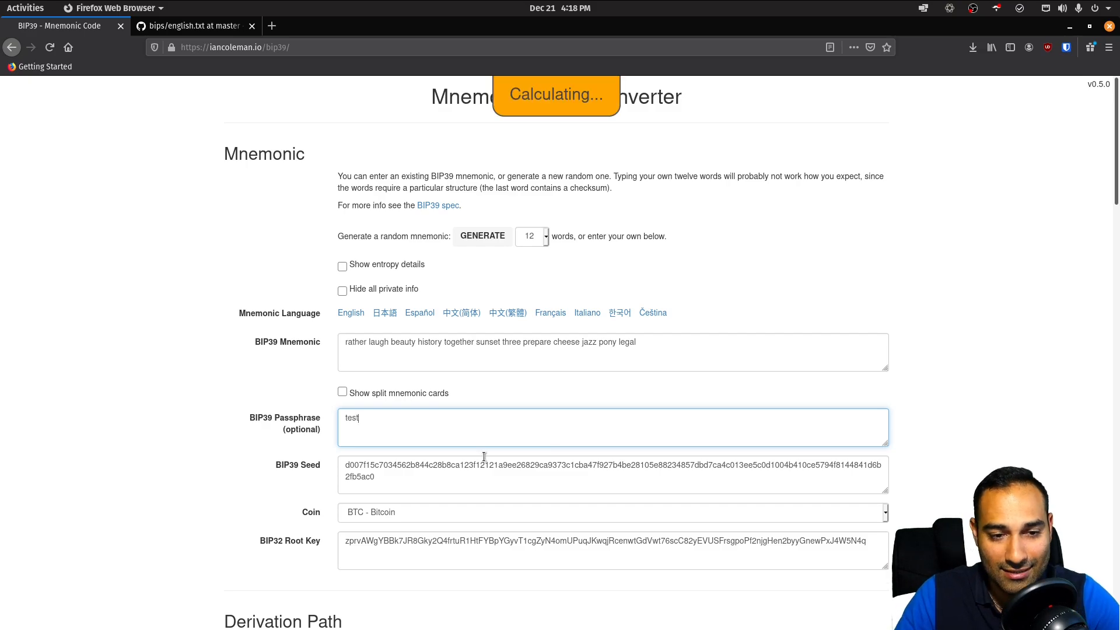
left_click(209, 423)
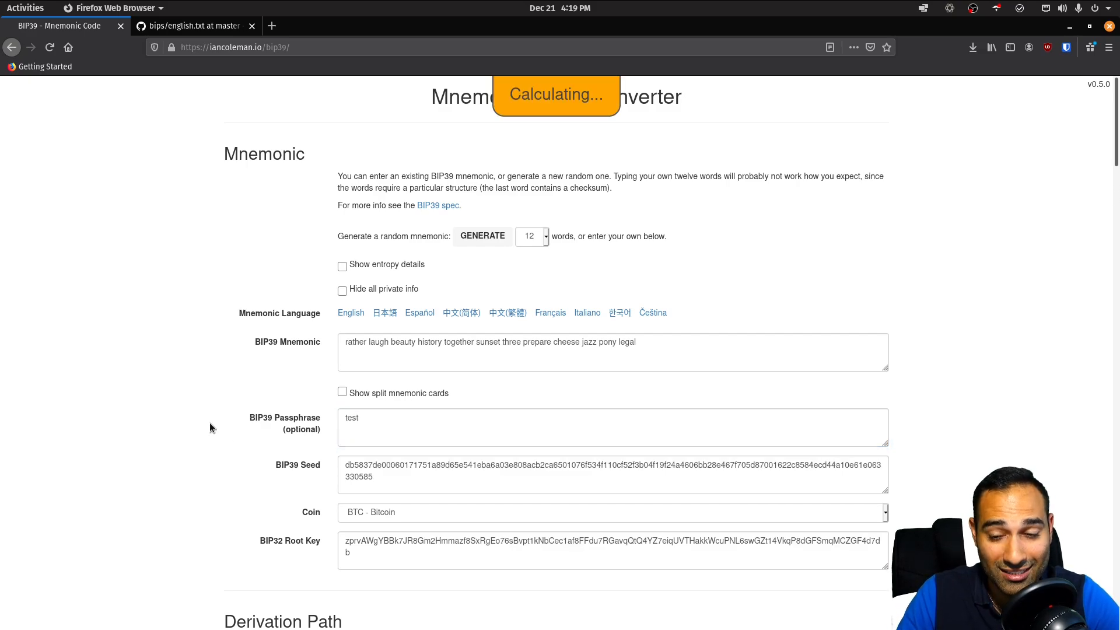
scroll(209, 422, "down", 12)
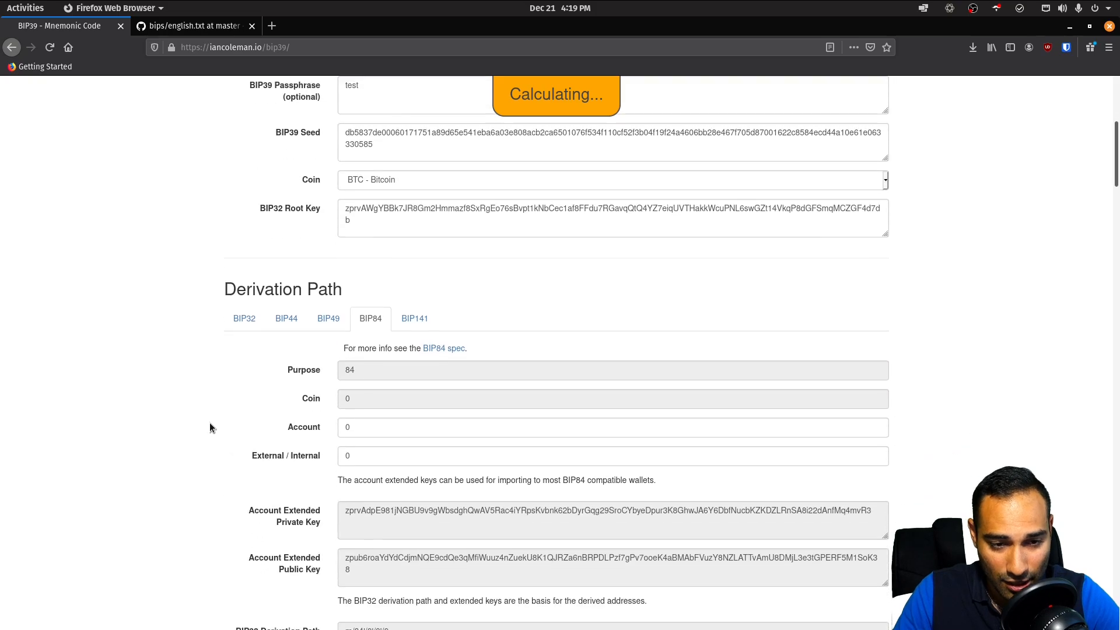
scroll(210, 424, "down", 3)
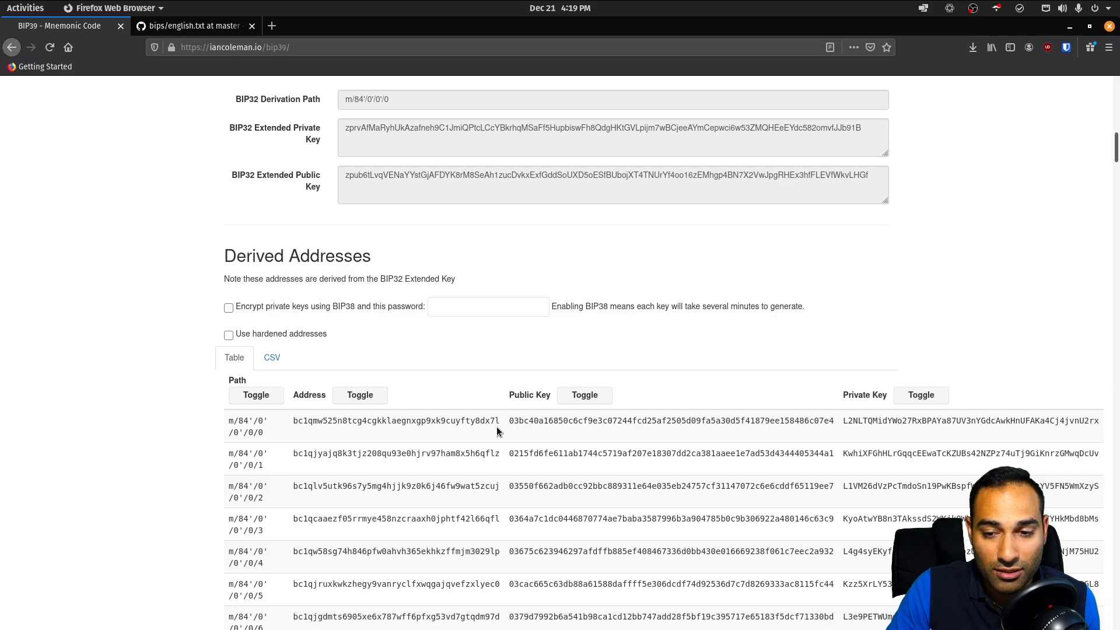
scroll(496, 426, "up", 10)
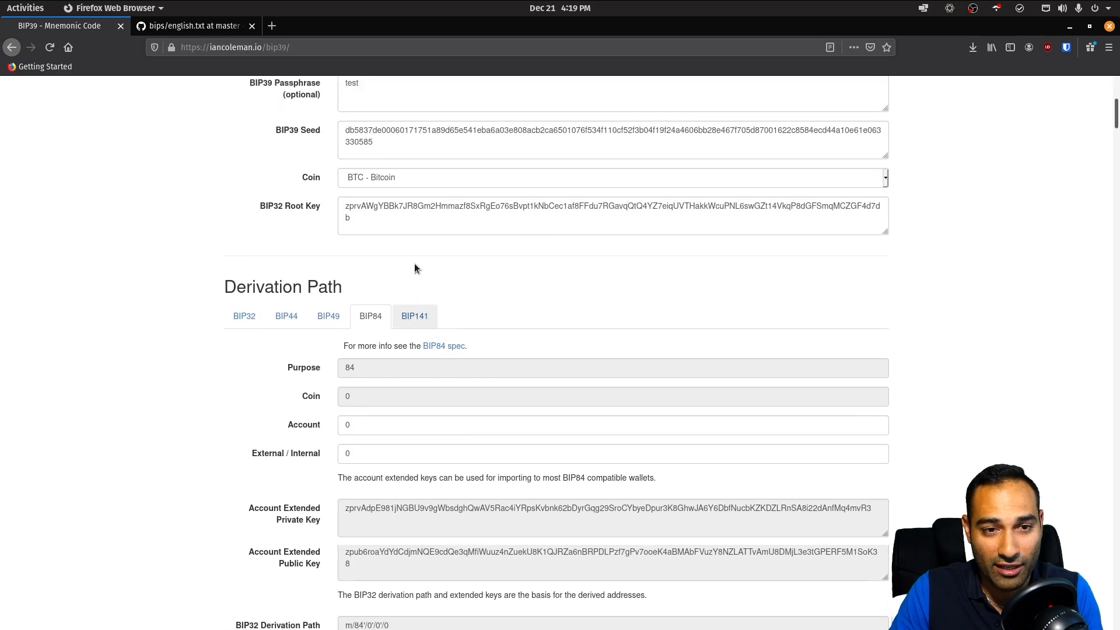
scroll(413, 224, "up", 2)
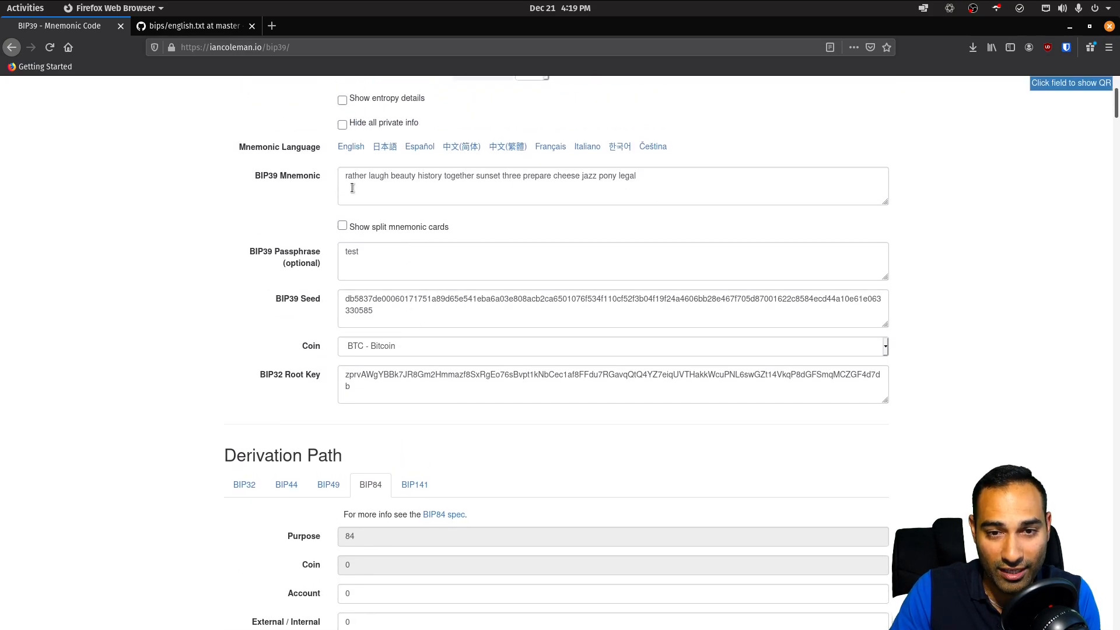
Highlight the mnemonic phrase and the passphrase text, then scroll down
left_click(398, 259)
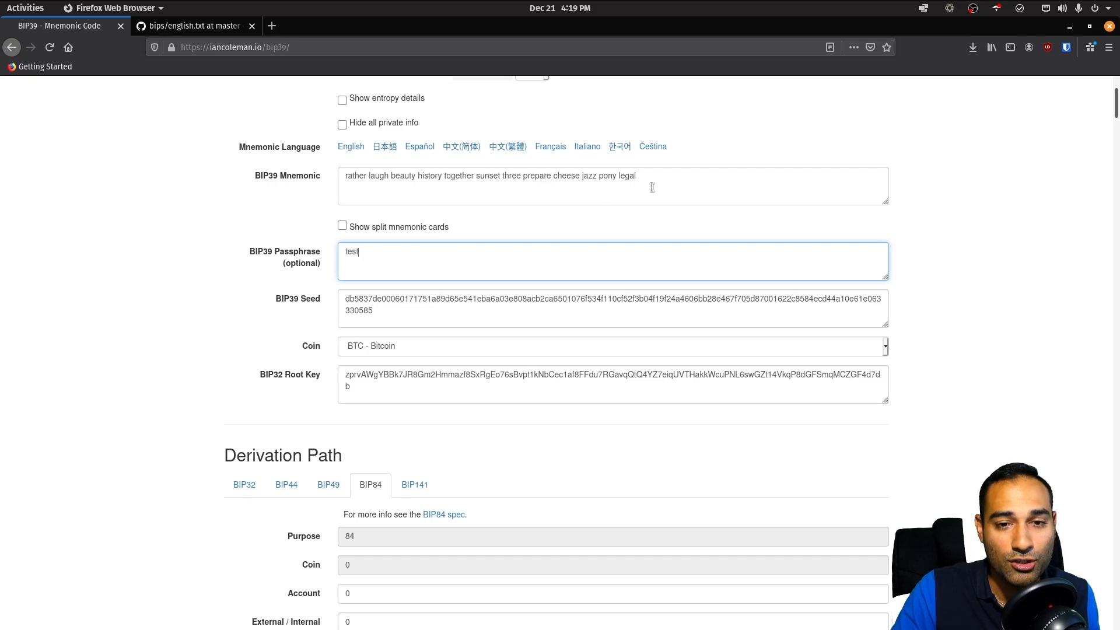
left_click_drag(661, 179, 341, 175)
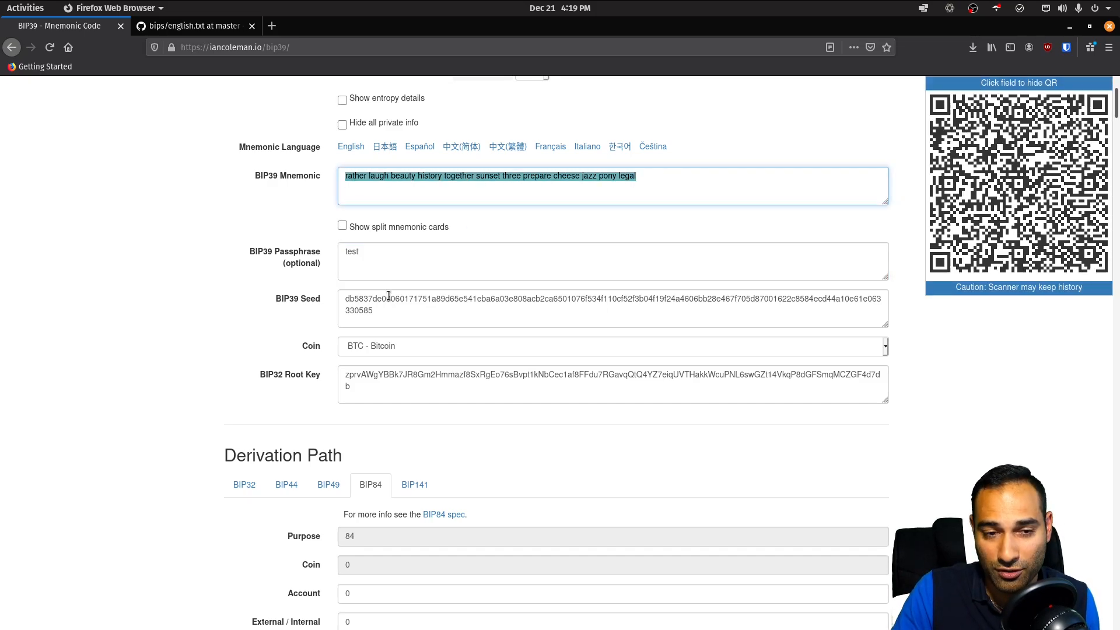
left_click_drag(382, 254, 336, 253)
left_click(390, 255)
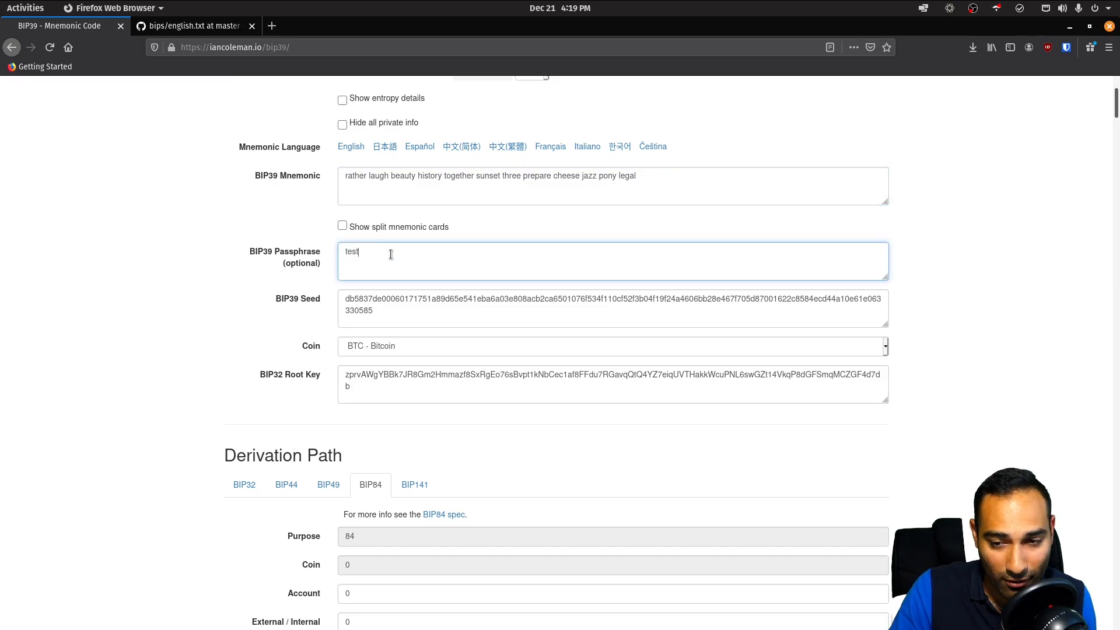
scroll(390, 254, "down", 12)
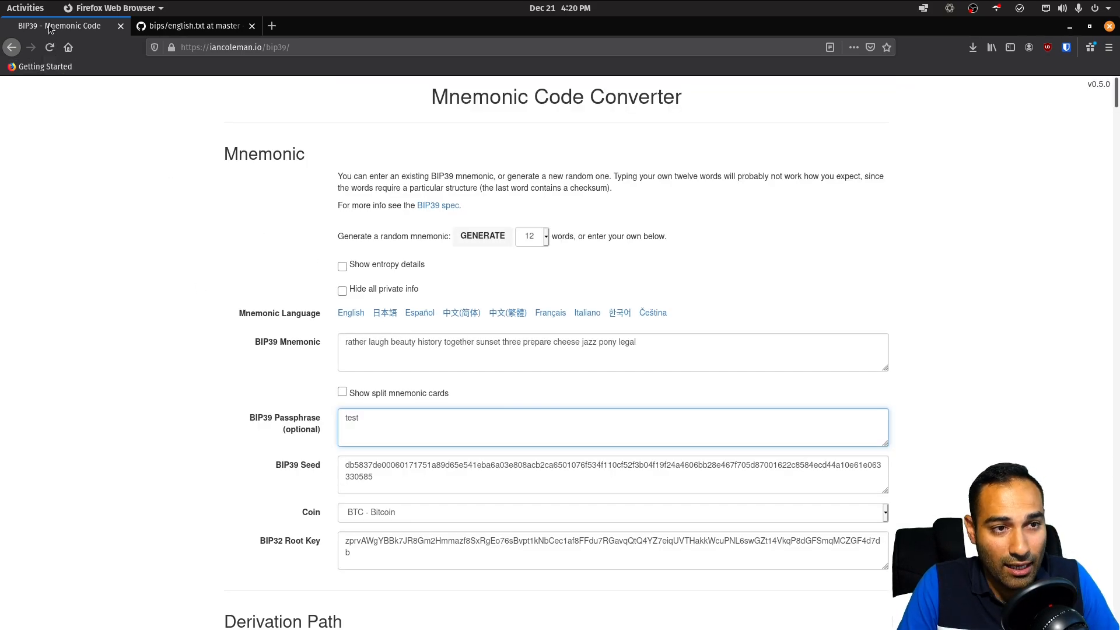
Start a new Samourai wallet, entering and confirming its passphrase and accepting the disclaimer
left_click(36, 11)
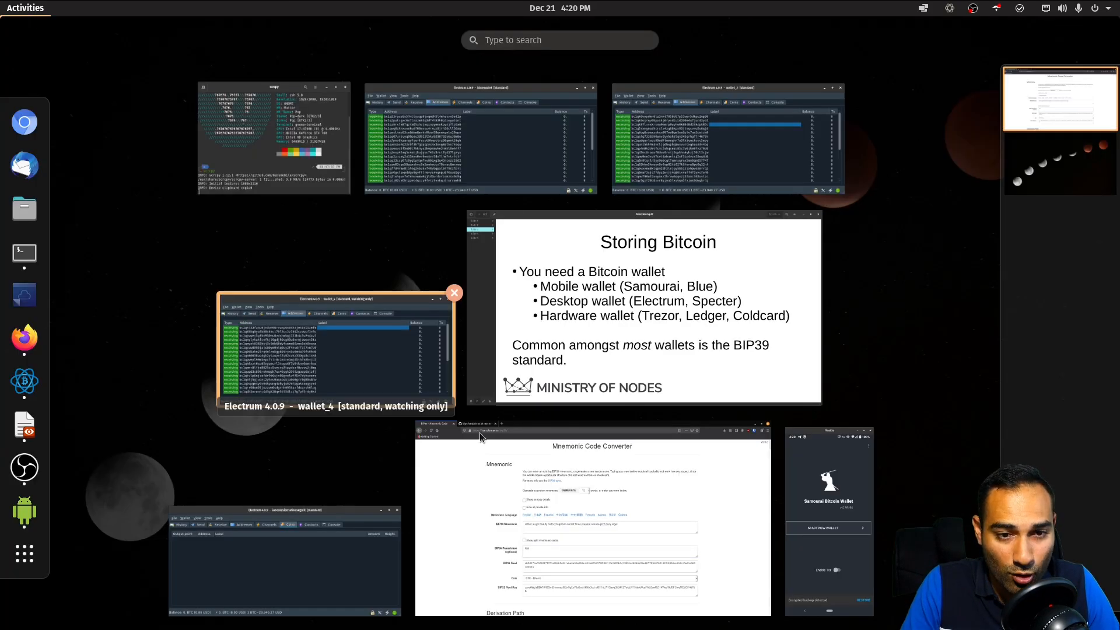
left_click(812, 507)
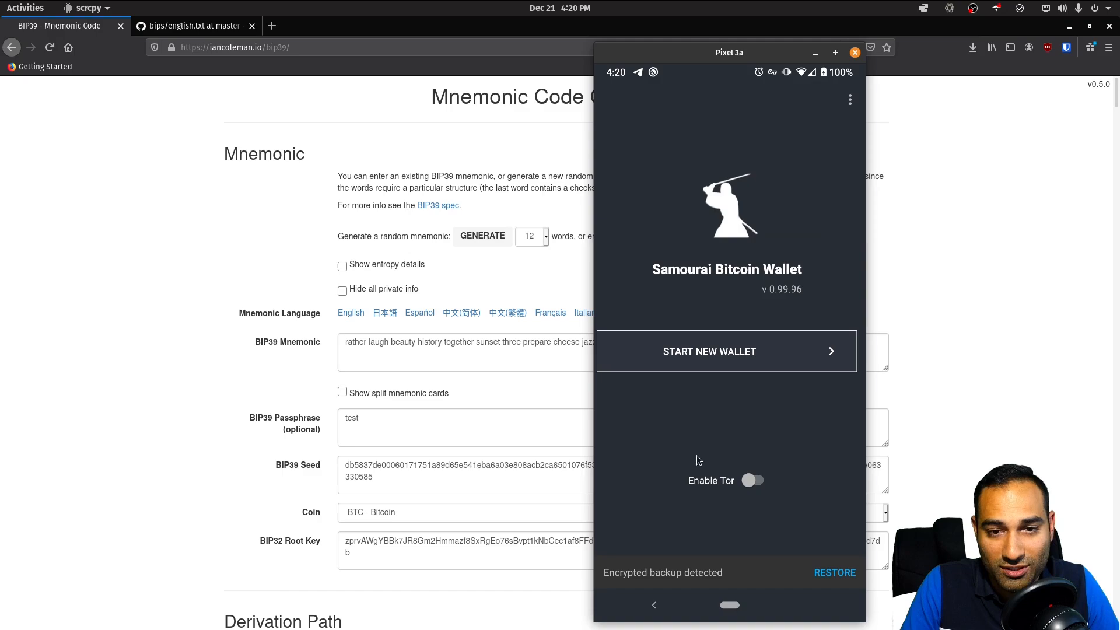
left_click(732, 352)
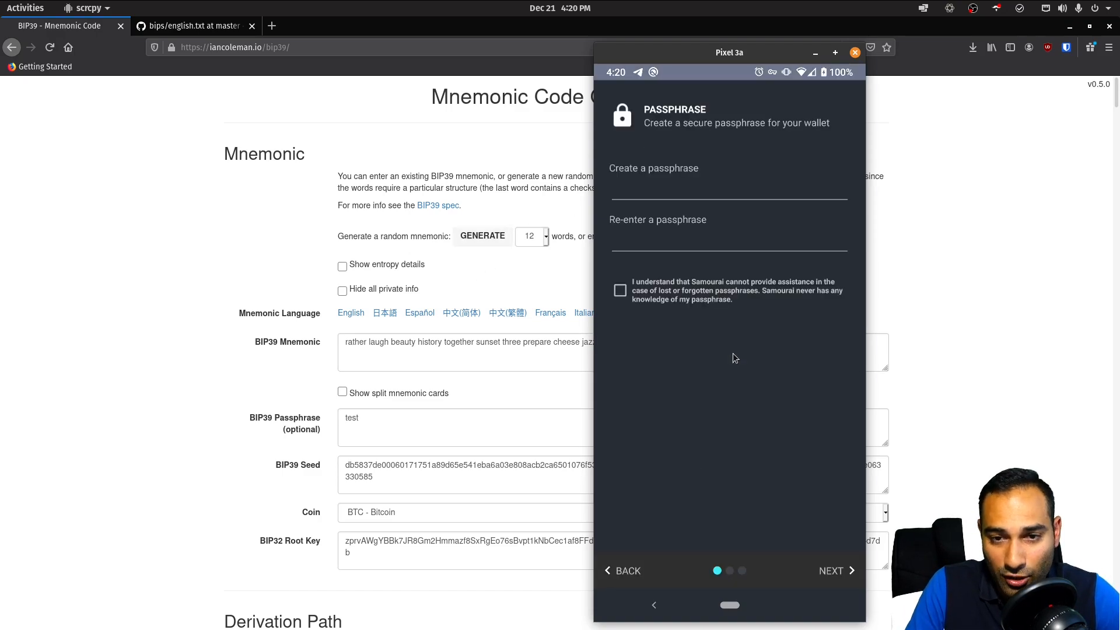
left_click(685, 190)
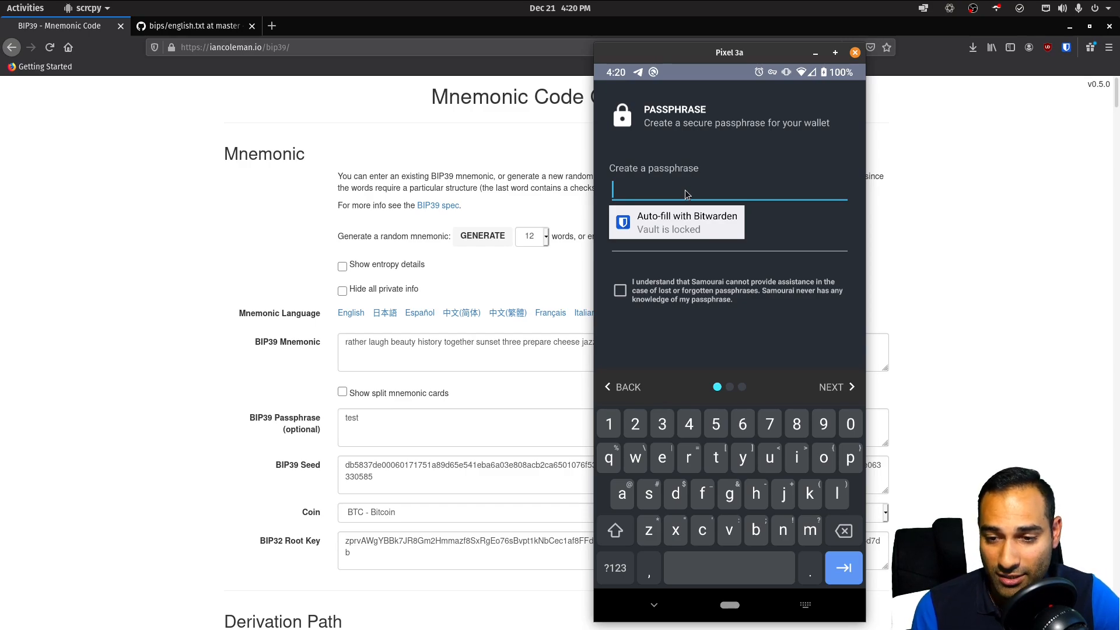
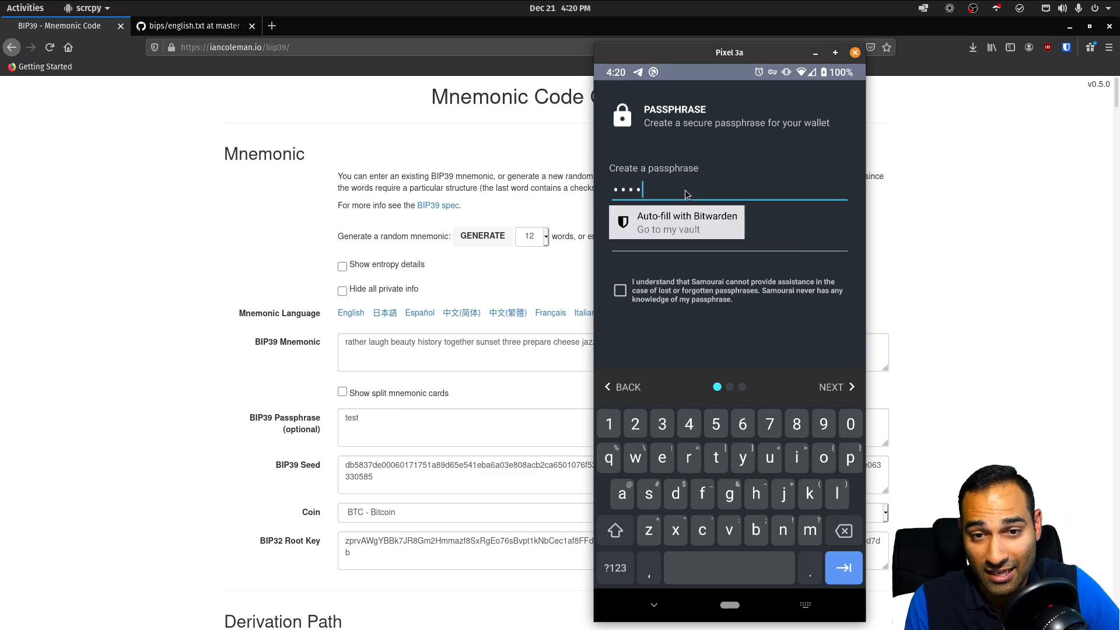
key("Tab")
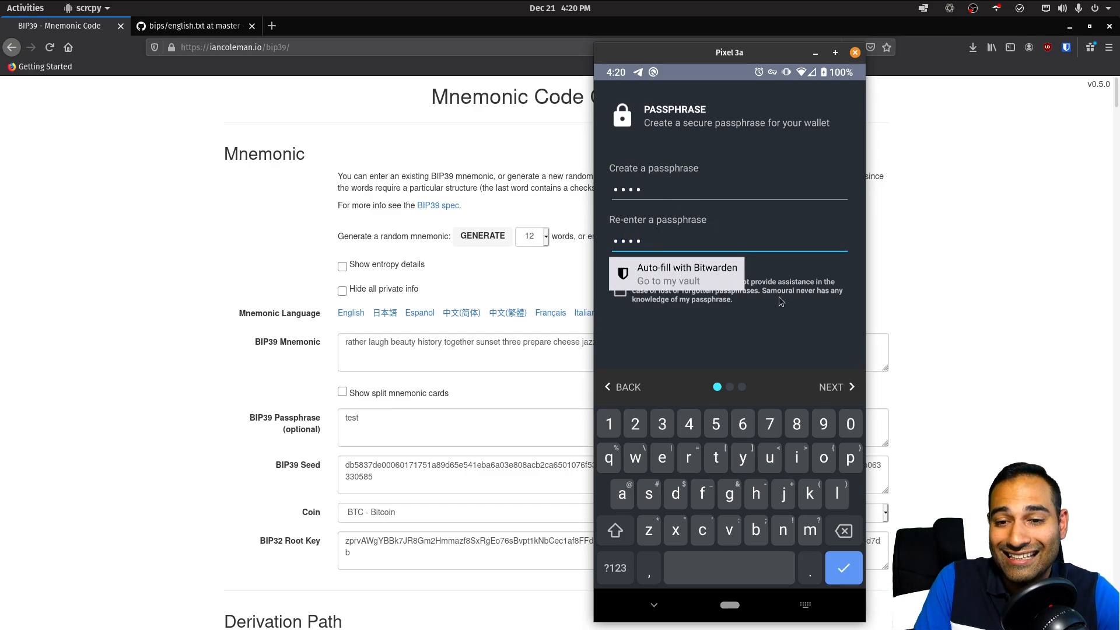
left_click(625, 296)
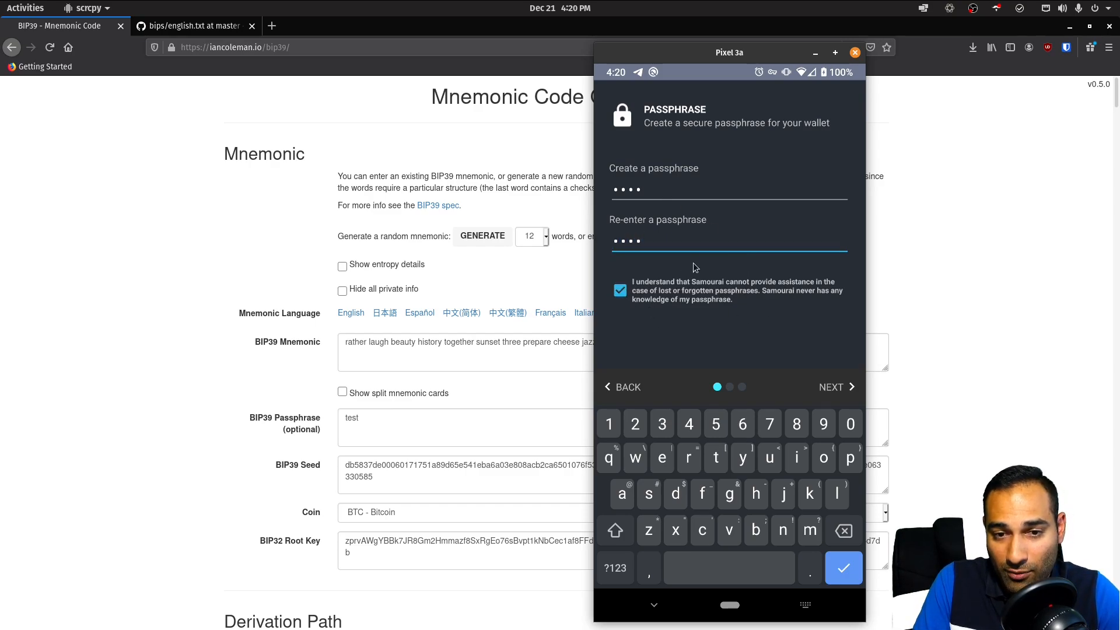
left_click(843, 392)
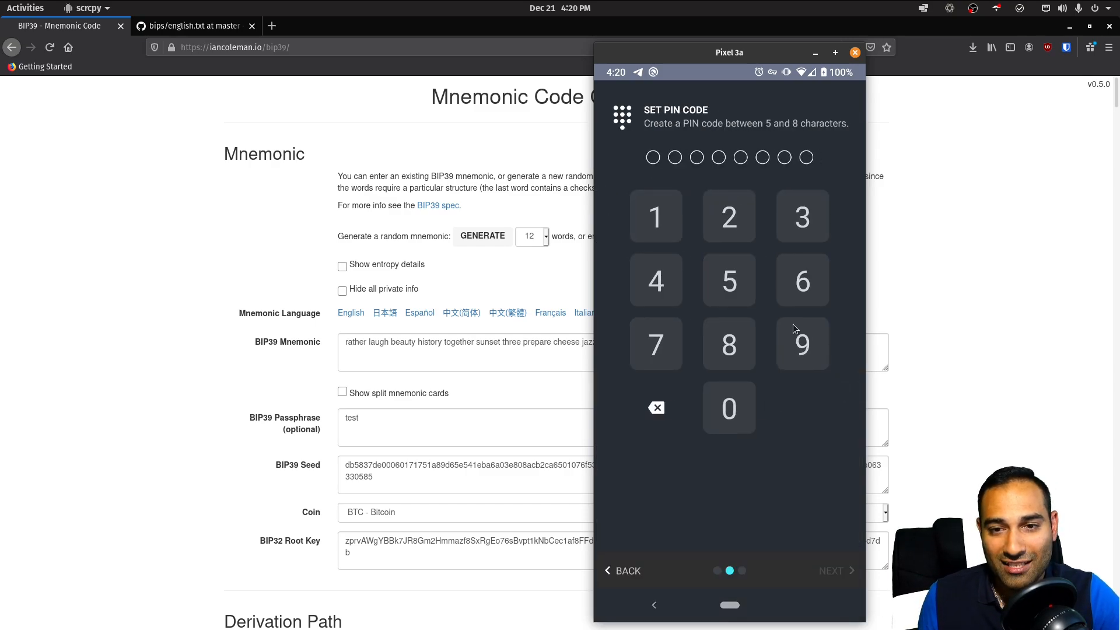
Set and confirm the wallet's PIN code to create the wallet
left_click(657, 215)
left_click(656, 215)
left_click(657, 215)
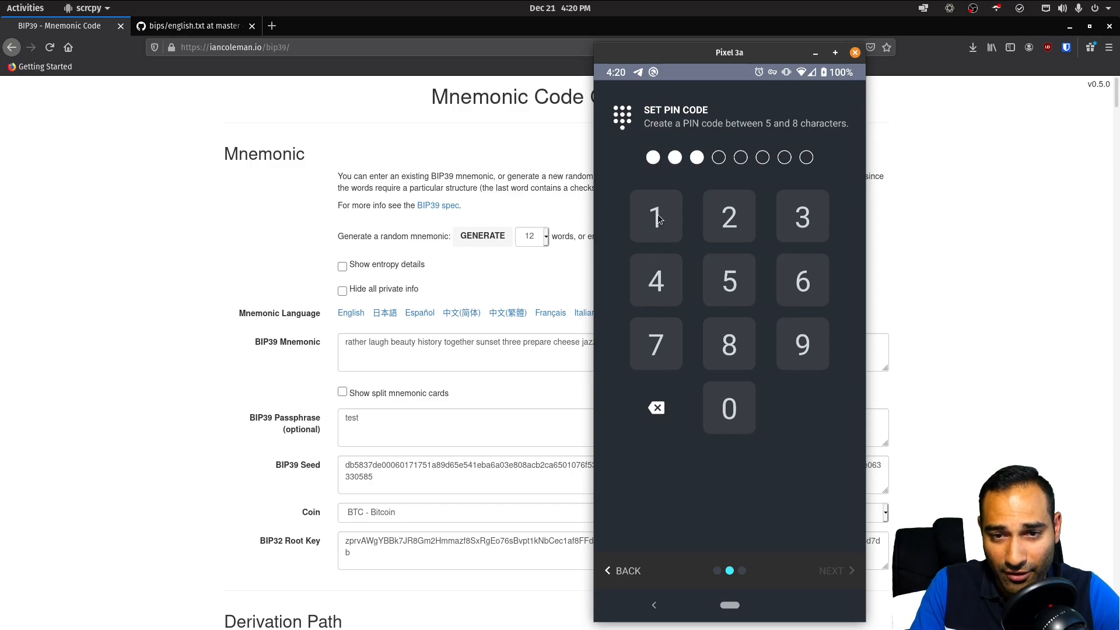
left_click(656, 215)
left_click(657, 215)
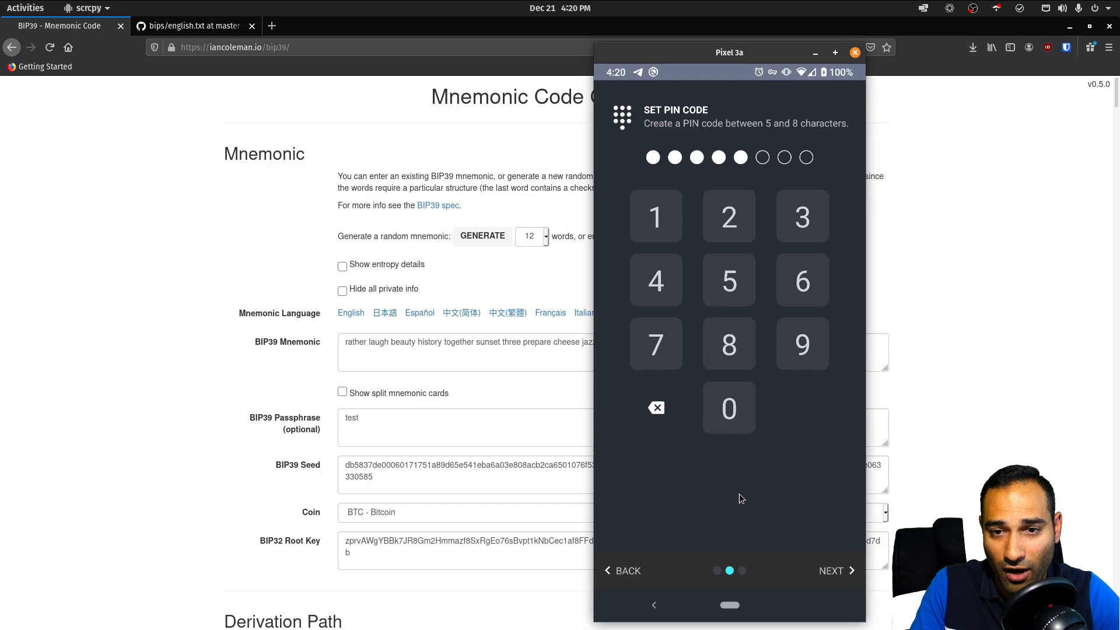
left_click(840, 579)
left_click(656, 215)
left_click(655, 216)
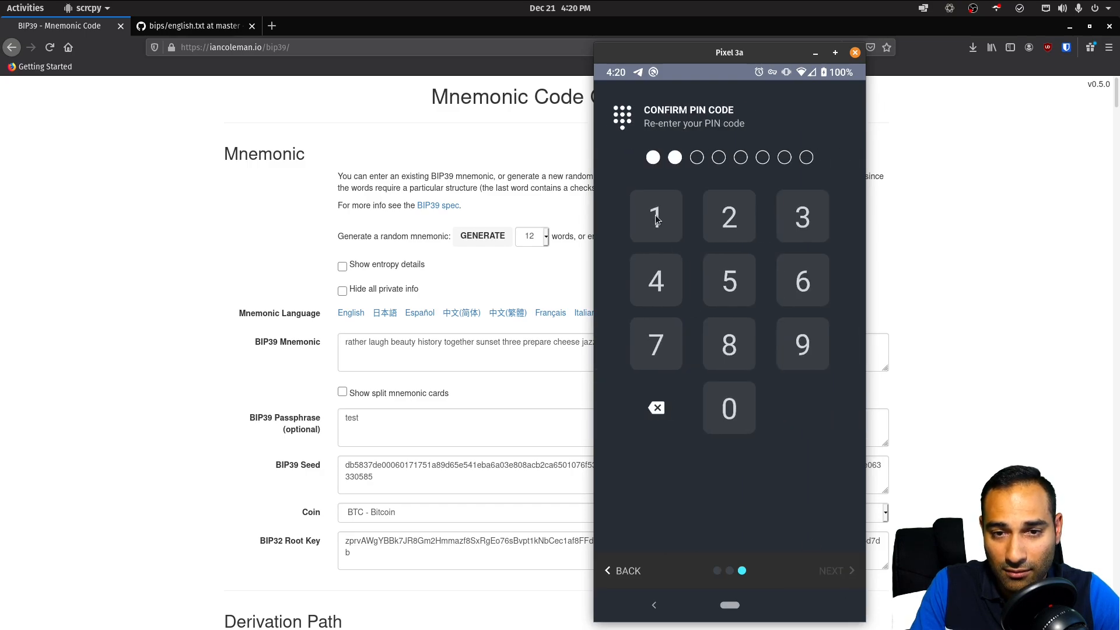
left_click(655, 216)
left_click(655, 216)
left_click(655, 216)
left_click(823, 572)
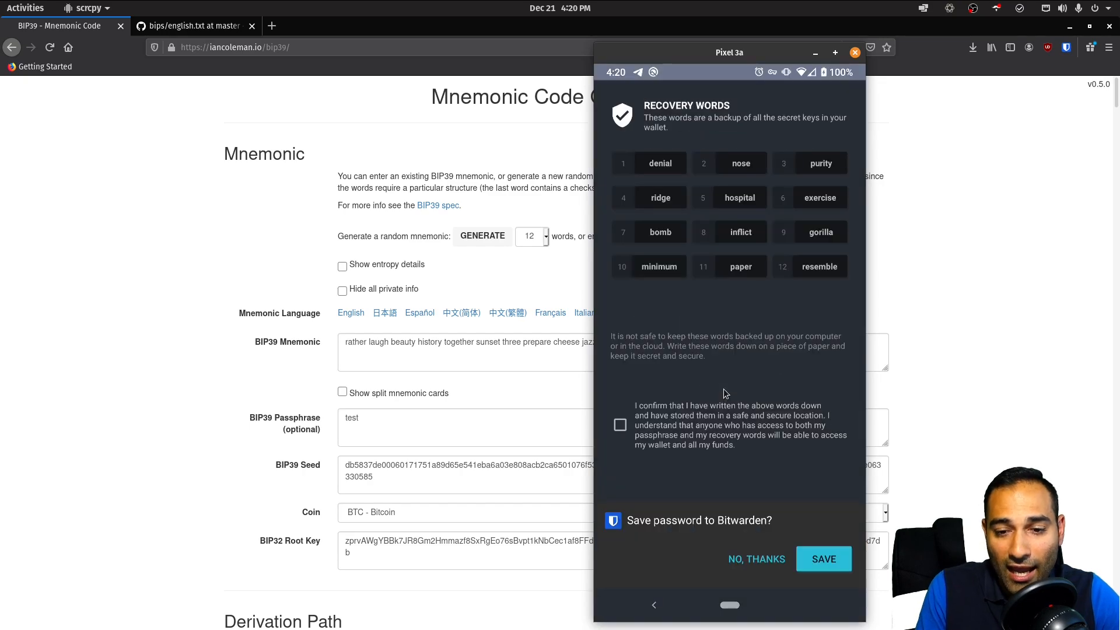
Decline saving the password, confirm the recovery words are backed up, and select the converter's old mnemonic
left_click(751, 559)
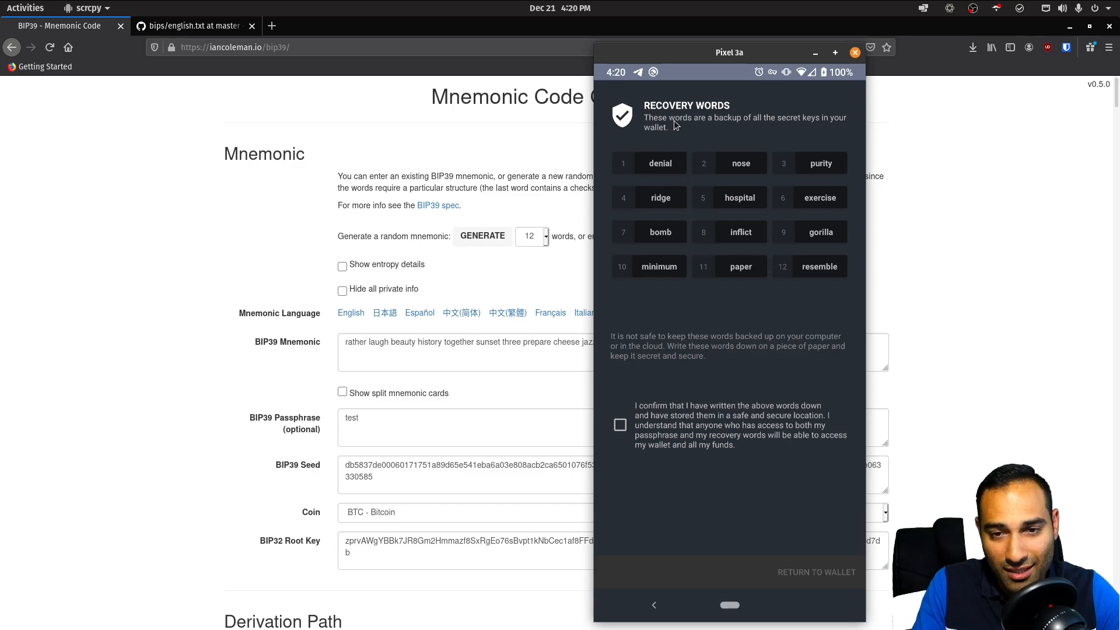
mouse_move(418, 353)
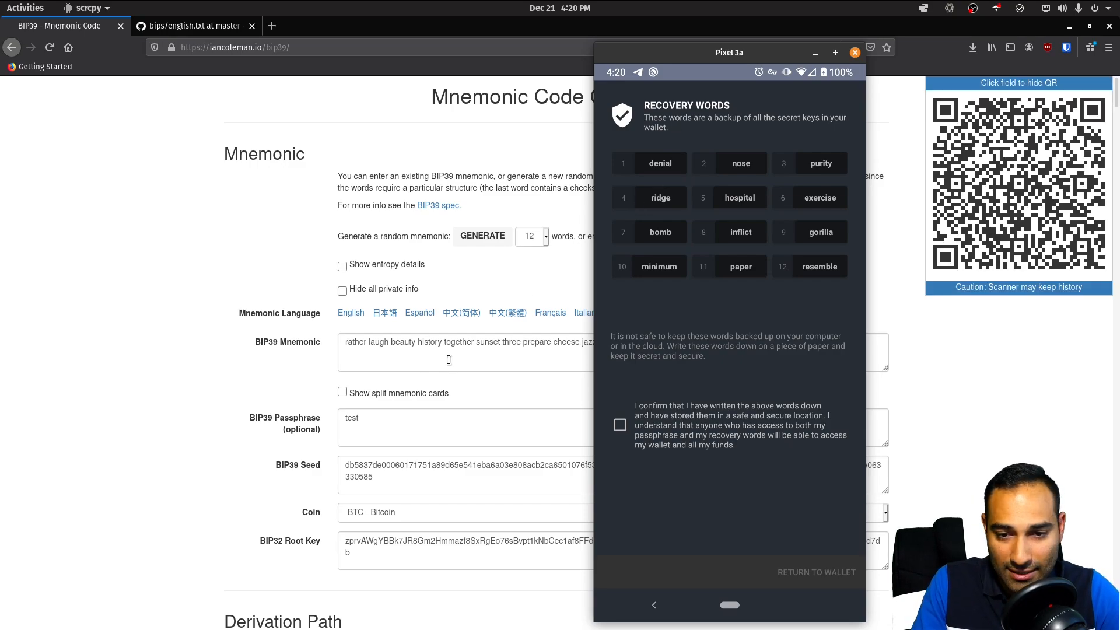
left_click(618, 429)
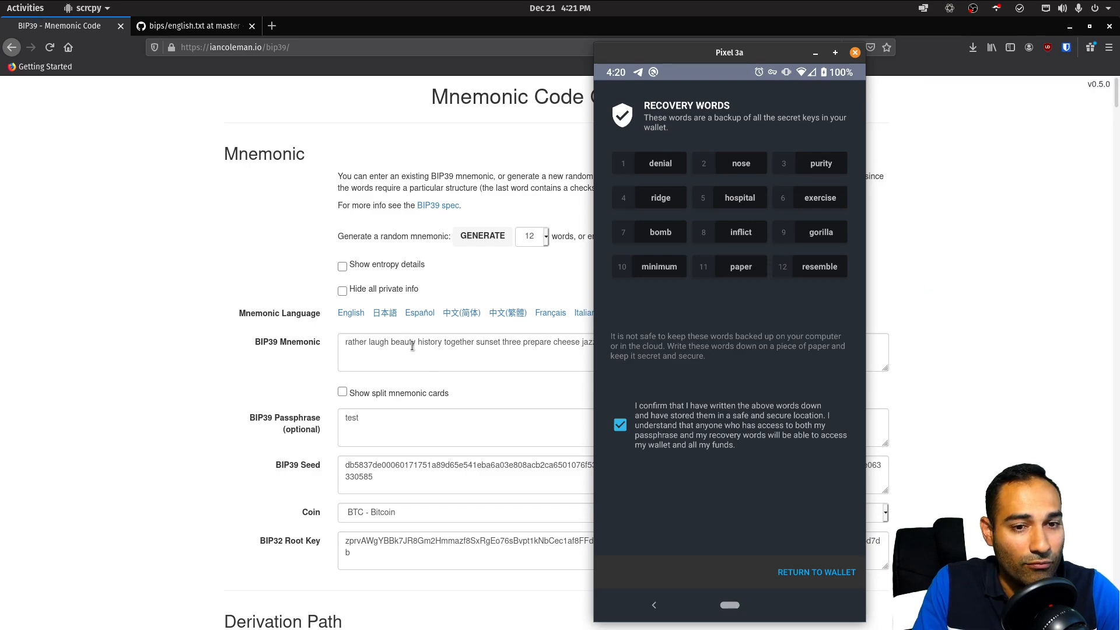
left_click(432, 357)
left_click_drag(700, 338, 323, 332)
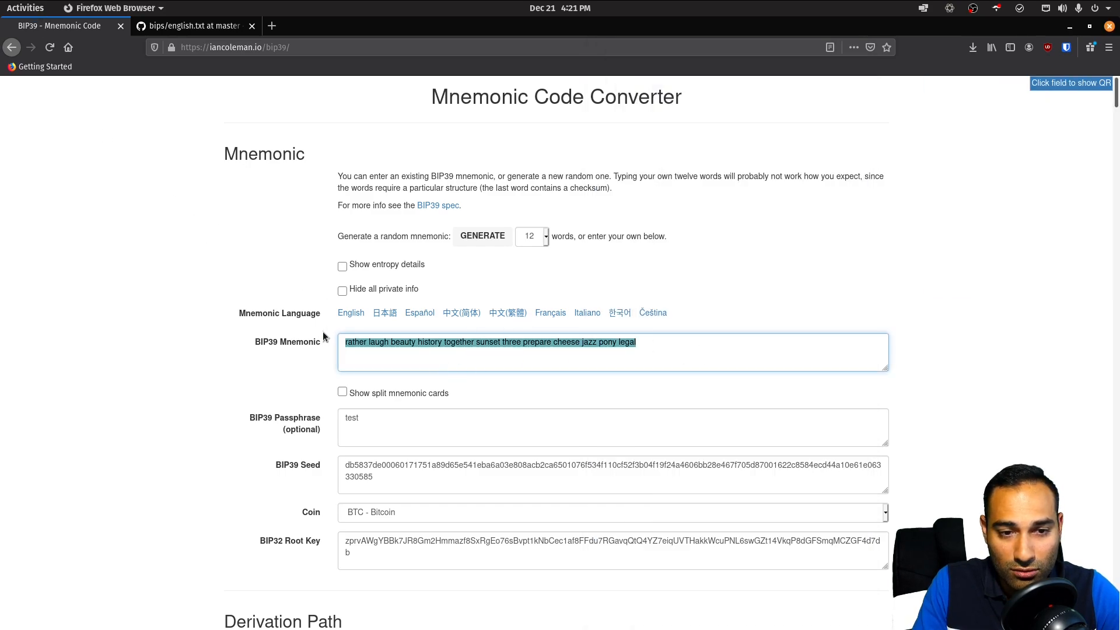
Replace the converter's mnemonic with Samourai's twelve recovery words
key("BackSpace")
key("super+Down")
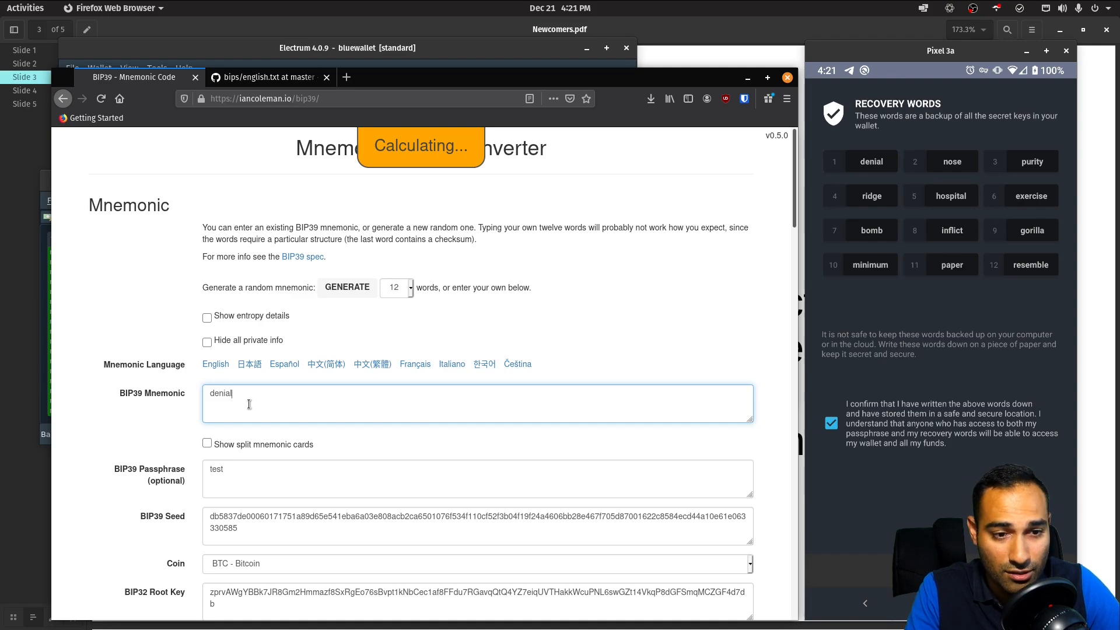
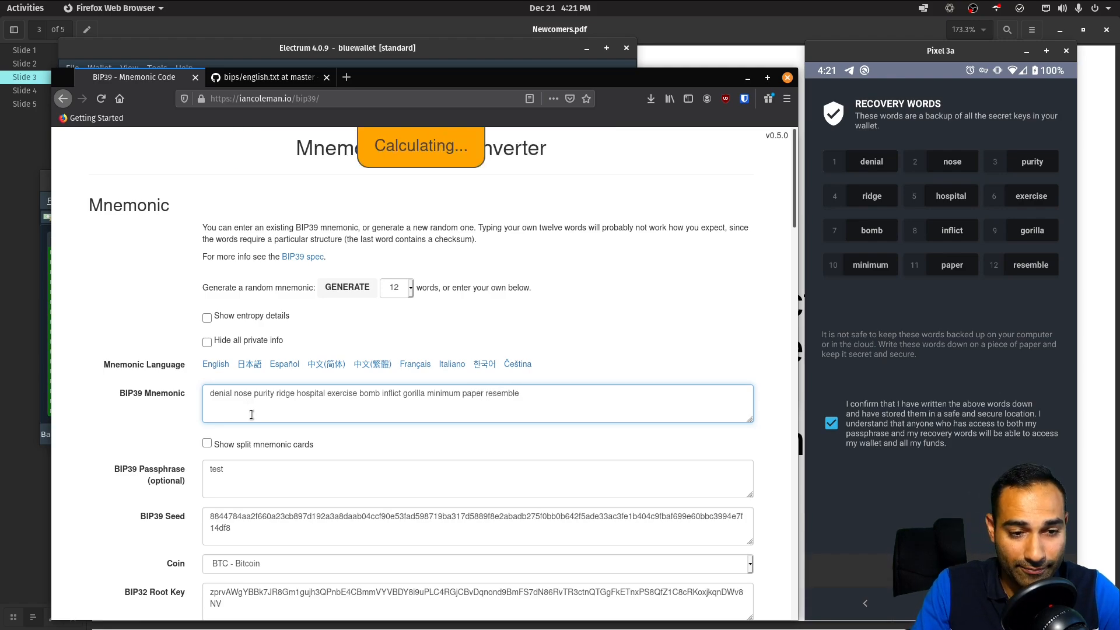
Re-enter the BIP39 passphrase so the seed recalculates, and move the phone window alongside
left_click(239, 477)
key("BackSpace")
key("BackSpace")
key("BackSpace")
key("BackSpace")
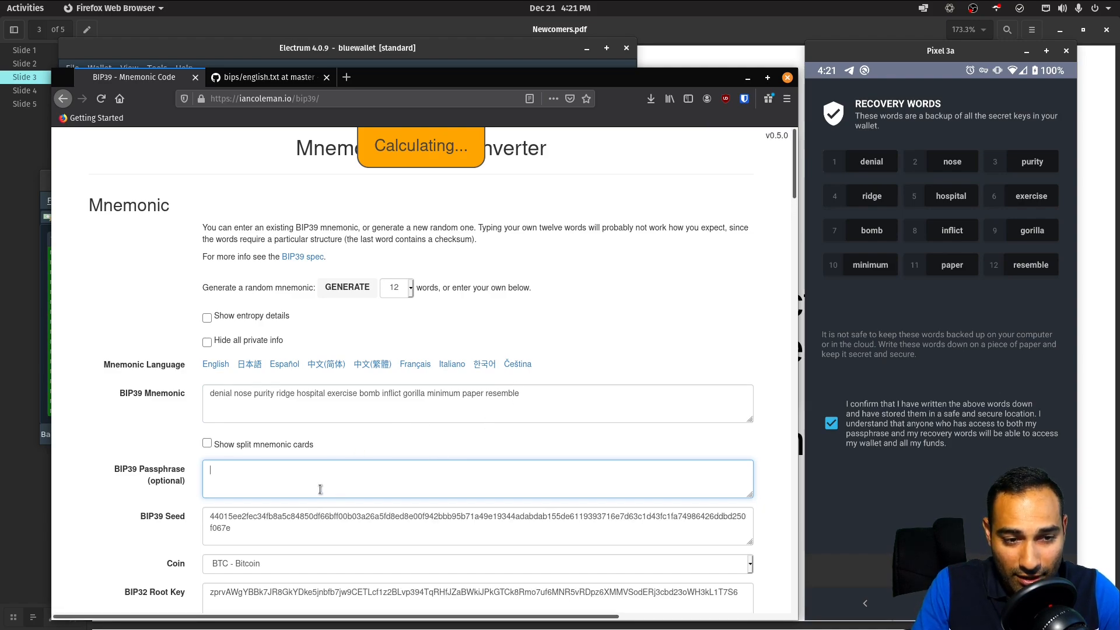
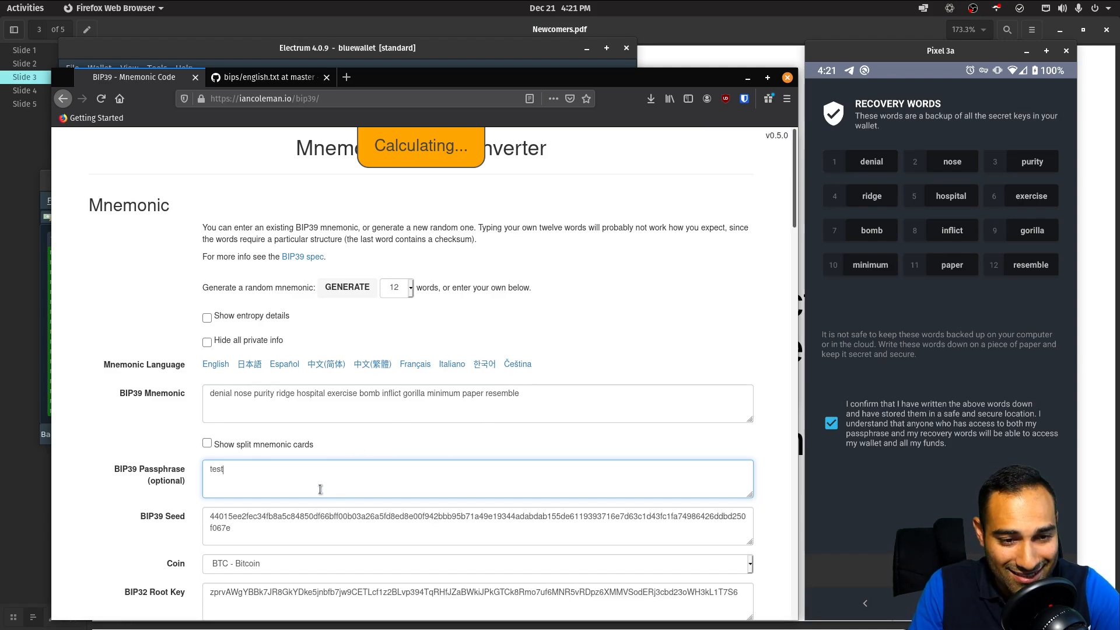
left_click(148, 447)
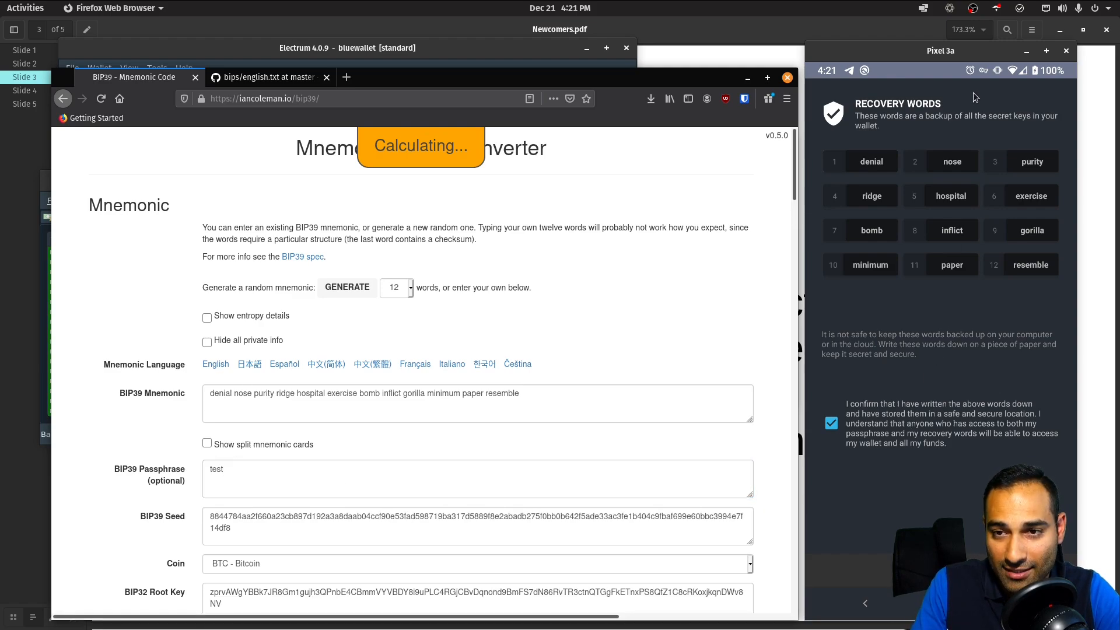
left_click_drag(949, 57, 750, 53)
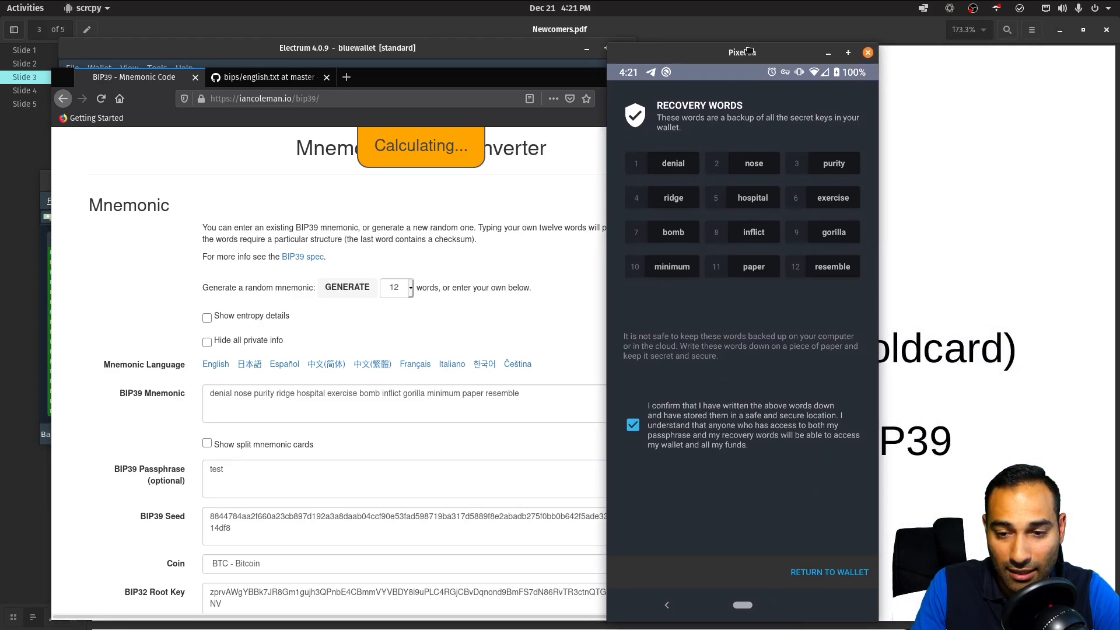
Return to the wallet, skip the PayNym offer, and open Receive showing the bc1q6ucev… address
left_click(842, 572)
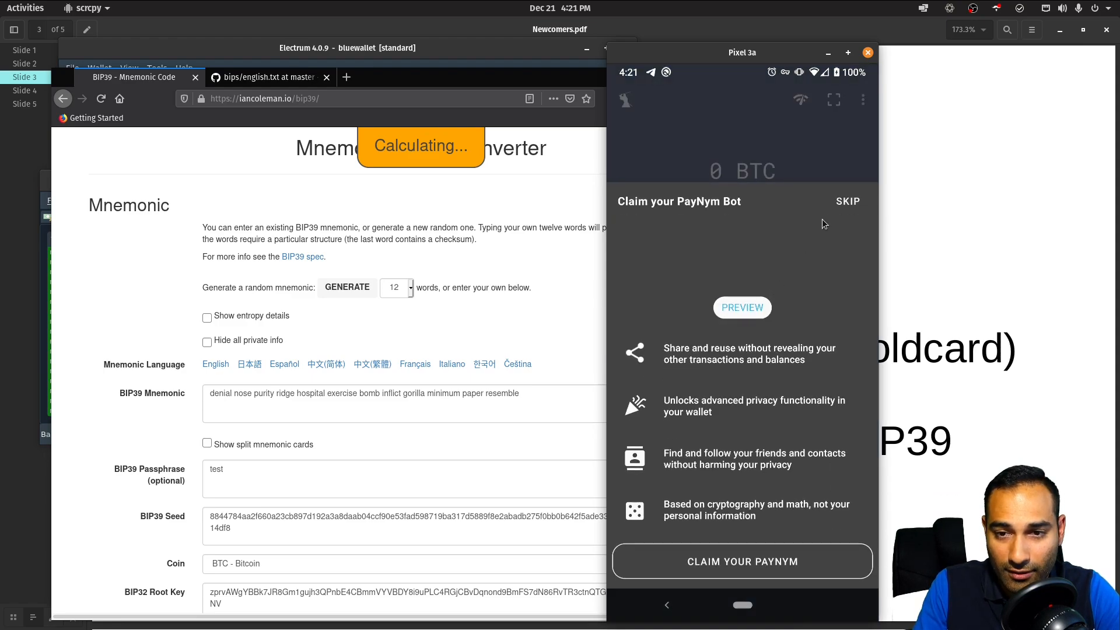
left_click(848, 202)
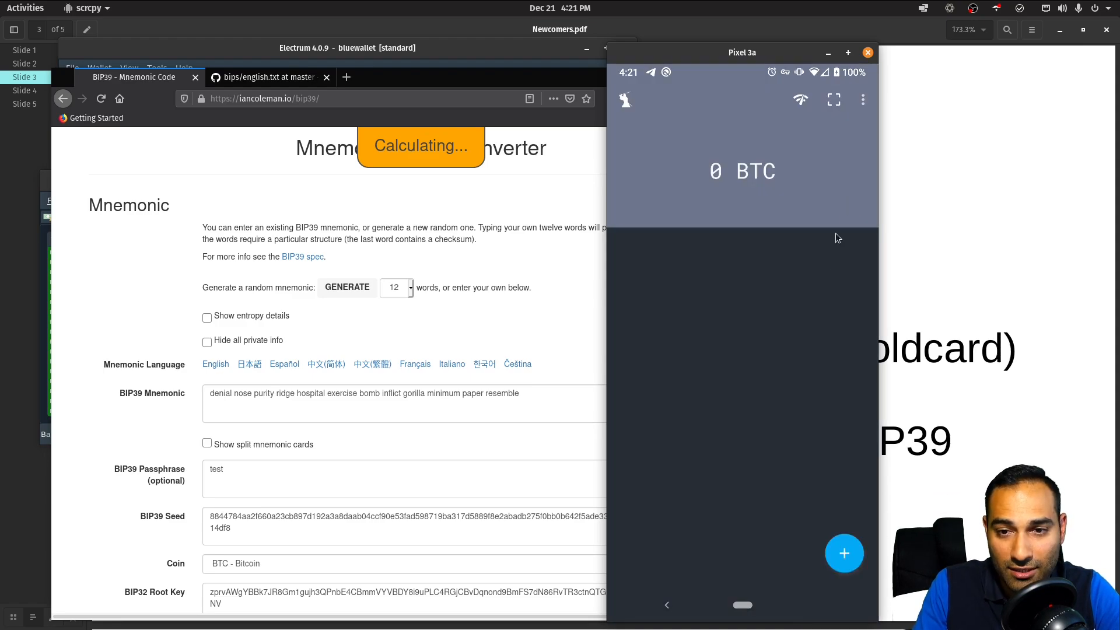
left_click(842, 551)
left_click(843, 511)
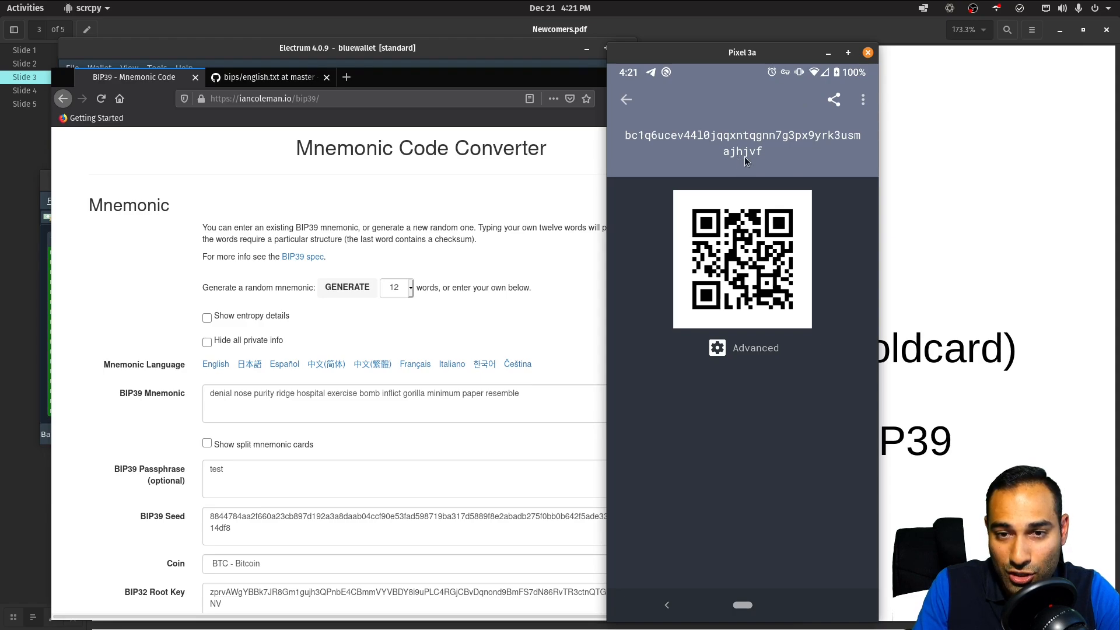
Check the converter's first derived address against Samourai's bc1q6ucev… receive address, then select the recovery phrase
left_click(71, 401)
scroll(84, 400, "down", 7)
scroll(85, 400, "down", 8)
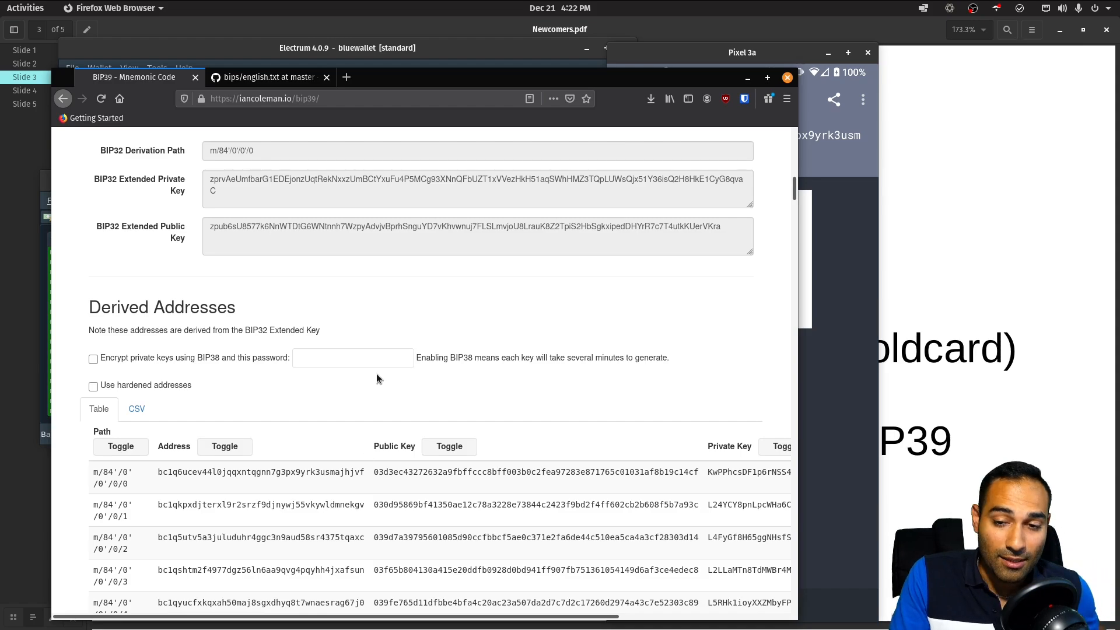
scroll(376, 378, "up", 10)
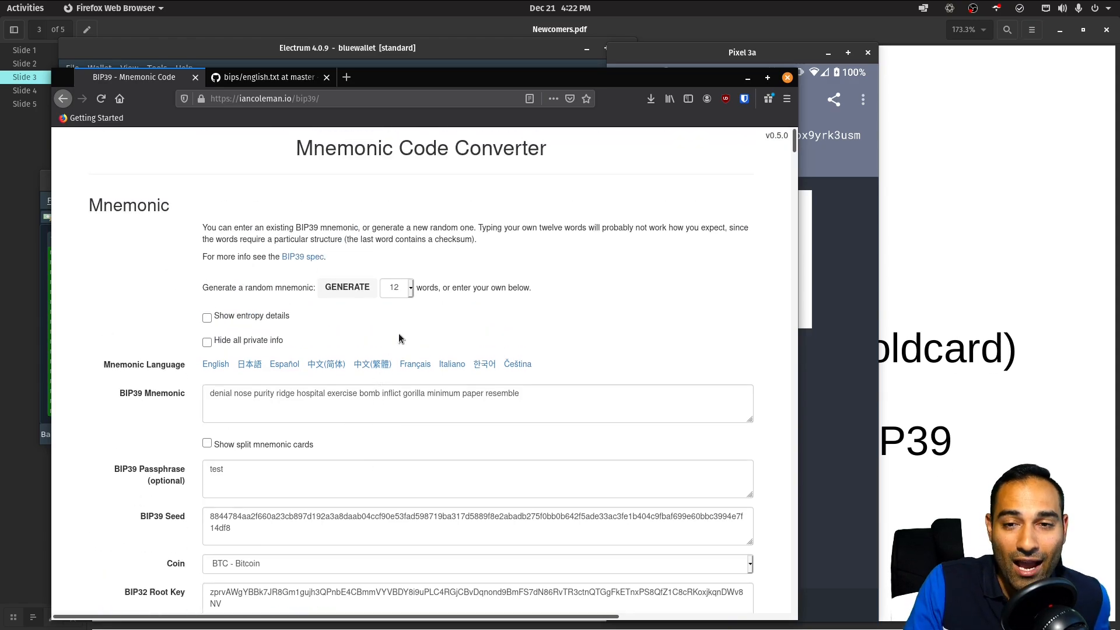
left_click_drag(761, 55, 938, 57)
left_click(291, 195)
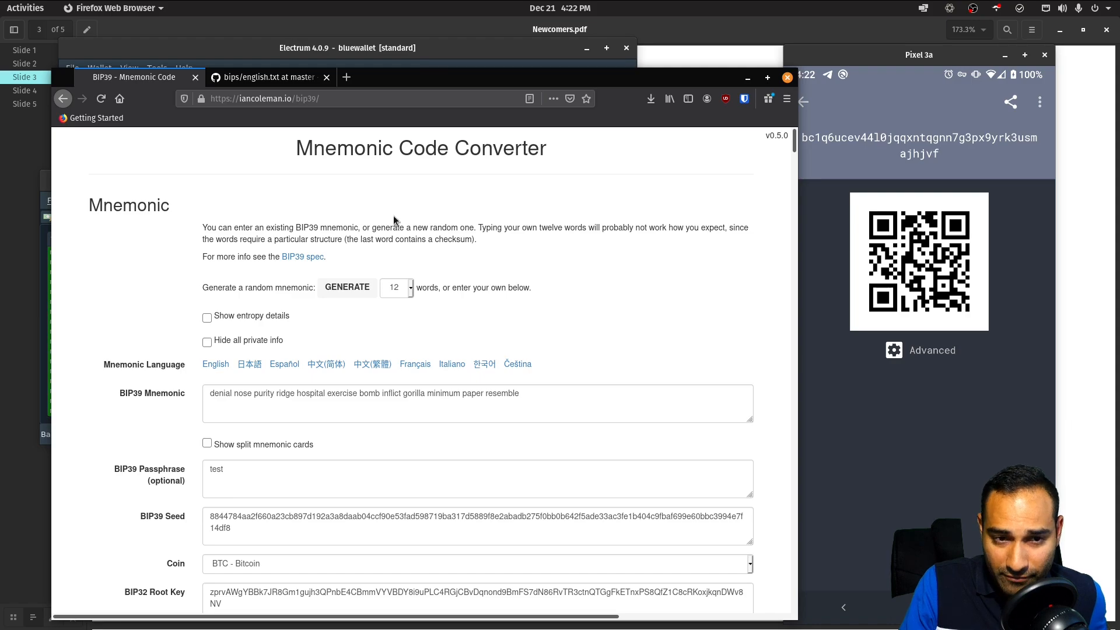
left_click_drag(547, 396, 215, 393)
Highlight the recovery phrase and passphrase in the converter while explaining them
left_click(216, 395)
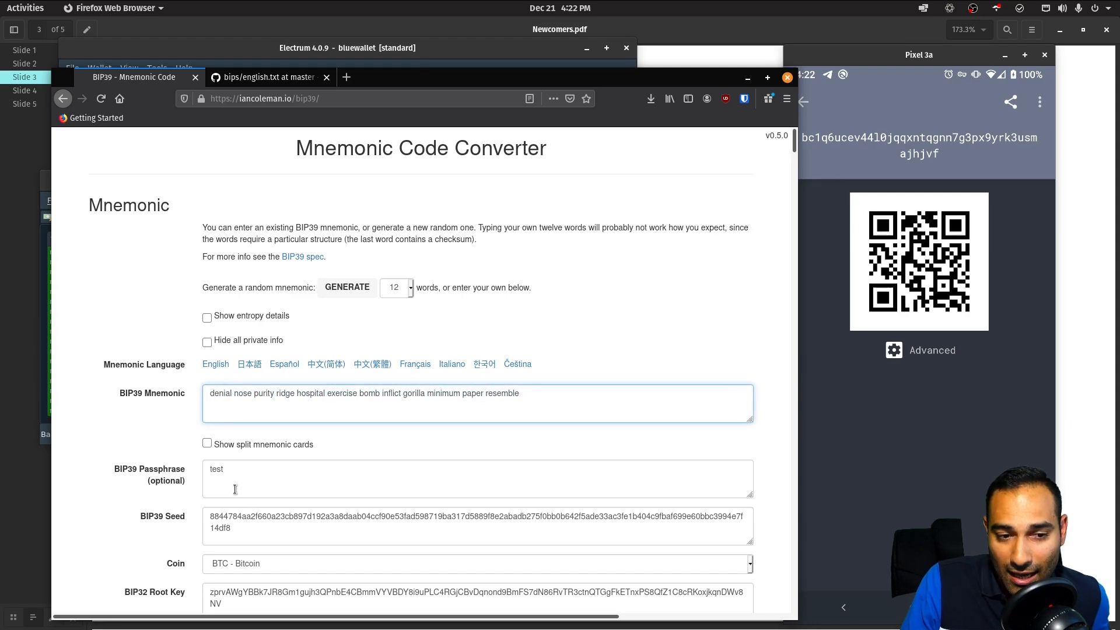
left_click_drag(242, 472, 199, 465)
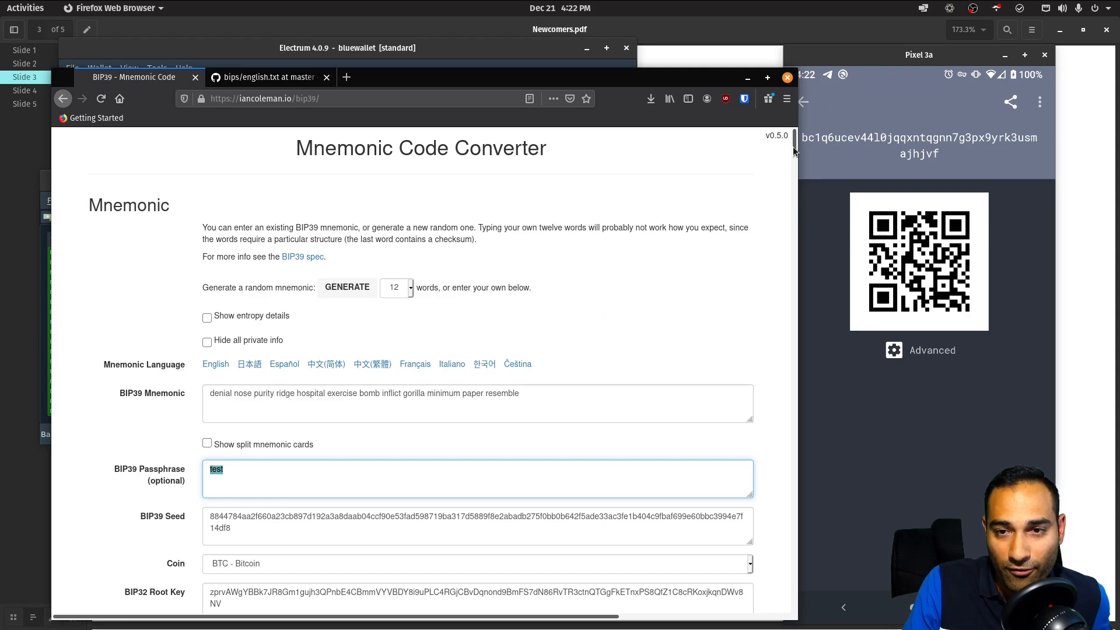
left_click_drag(876, 56, 904, 61)
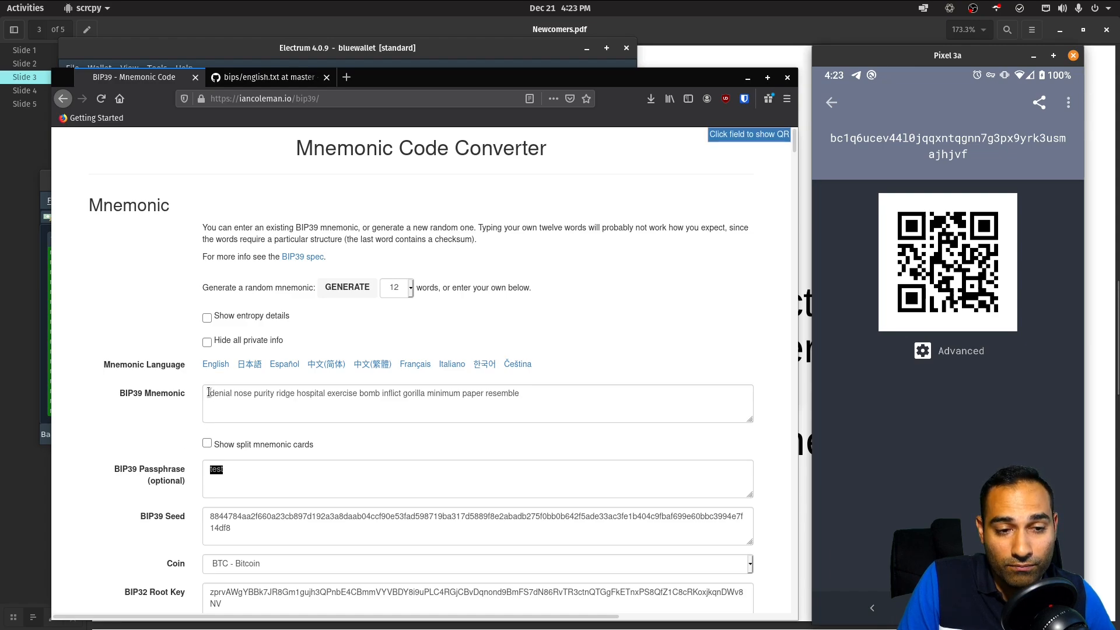
left_click_drag(210, 394, 521, 392)
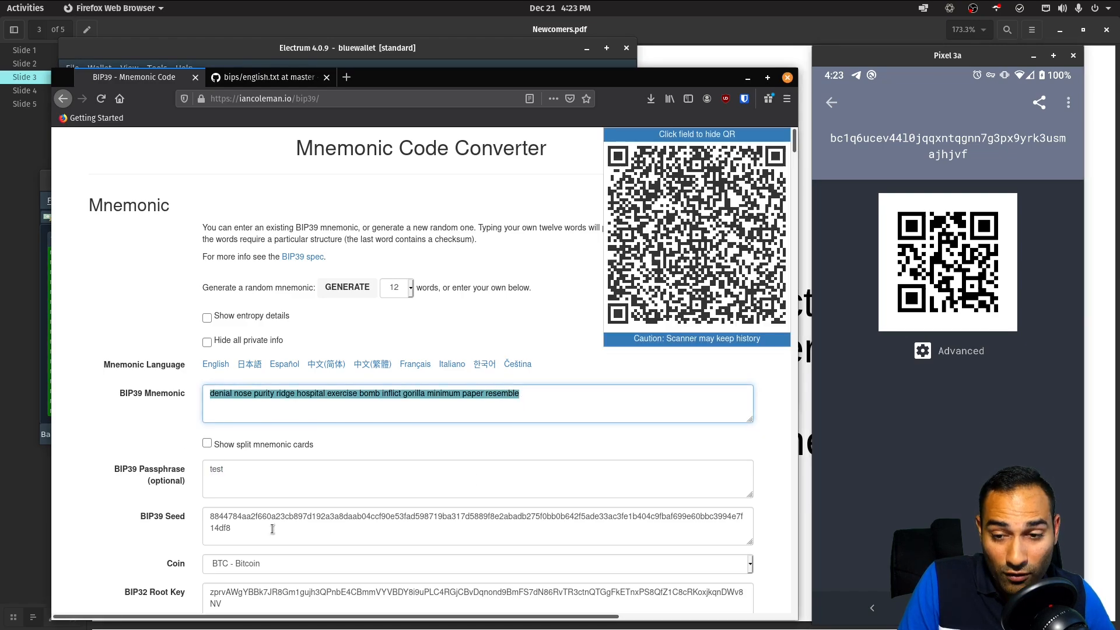
left_click_drag(251, 473, 207, 471)
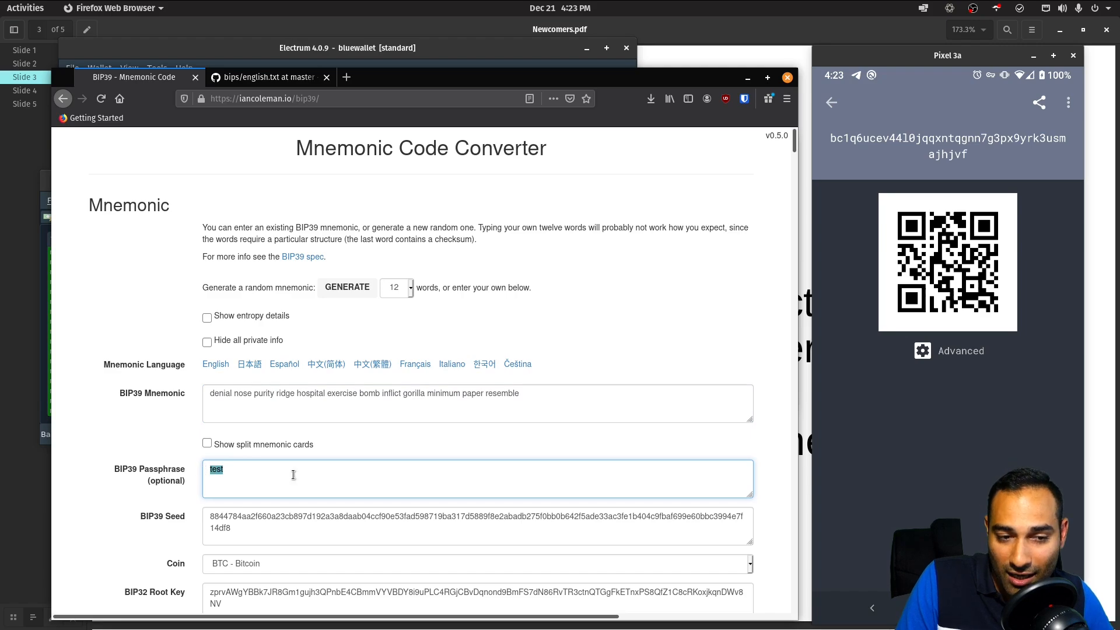
left_click(294, 474)
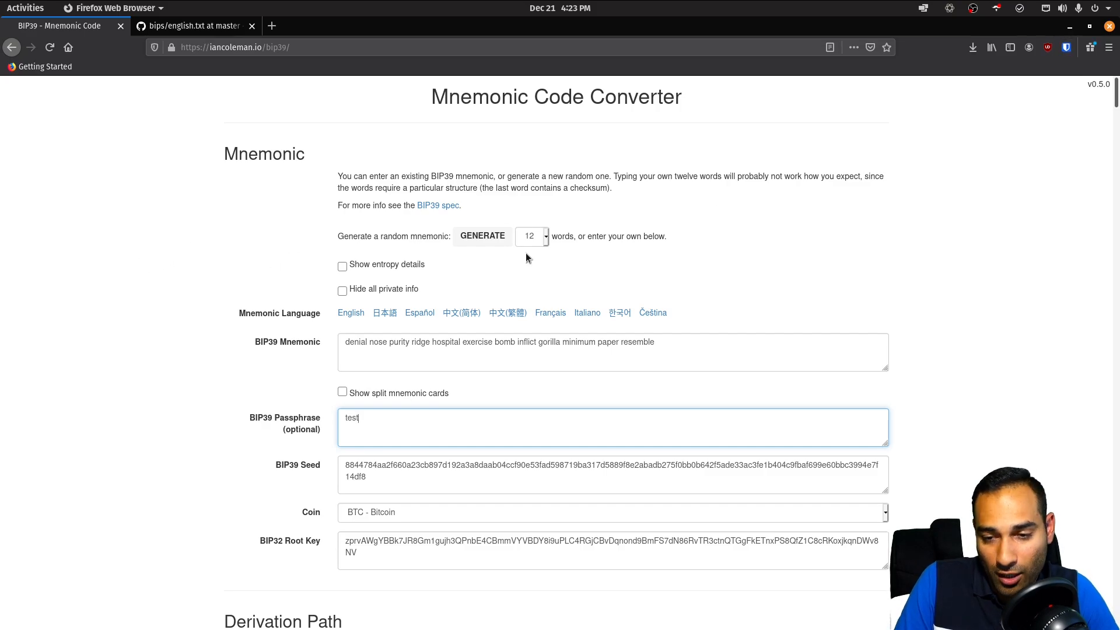
Switch the GENERATE word-count option from 12 to 24 words for random mnemonics
left_click(539, 238)
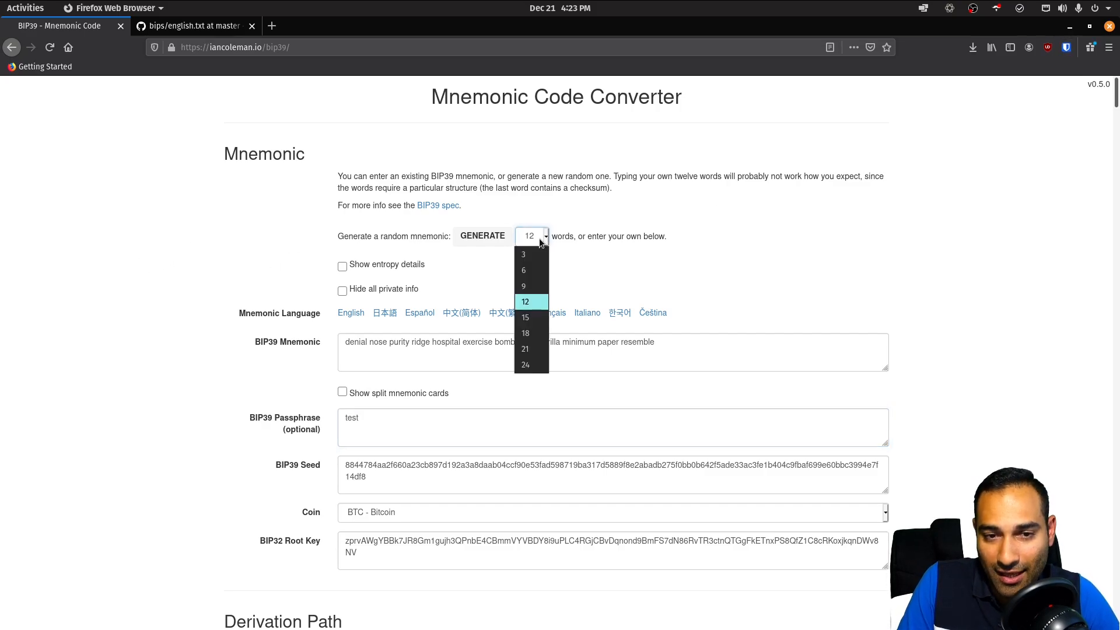
left_click(537, 367)
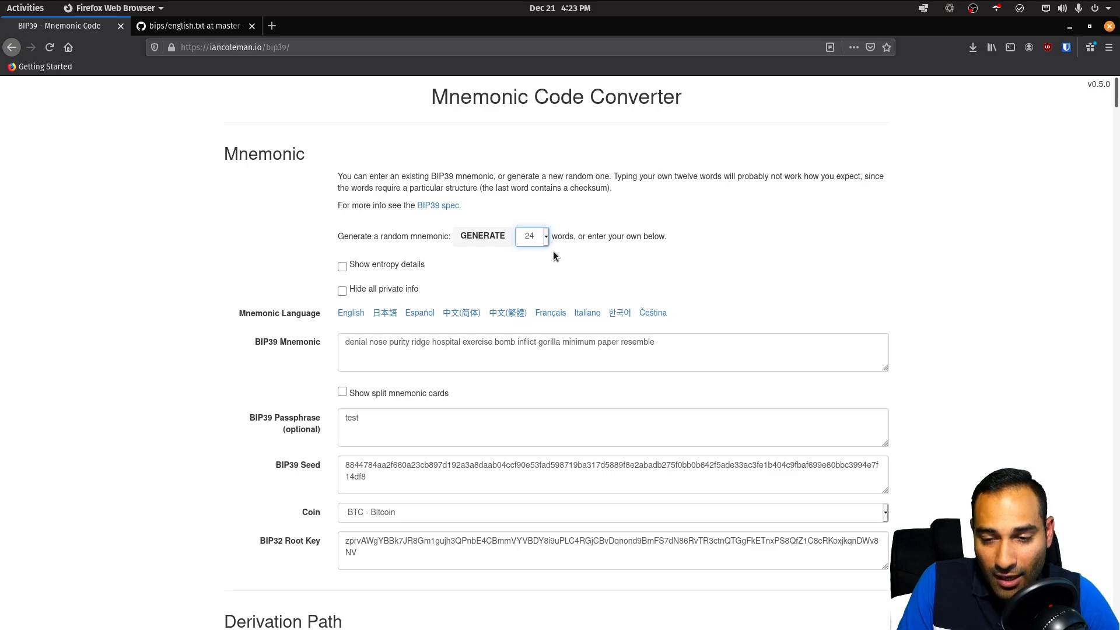
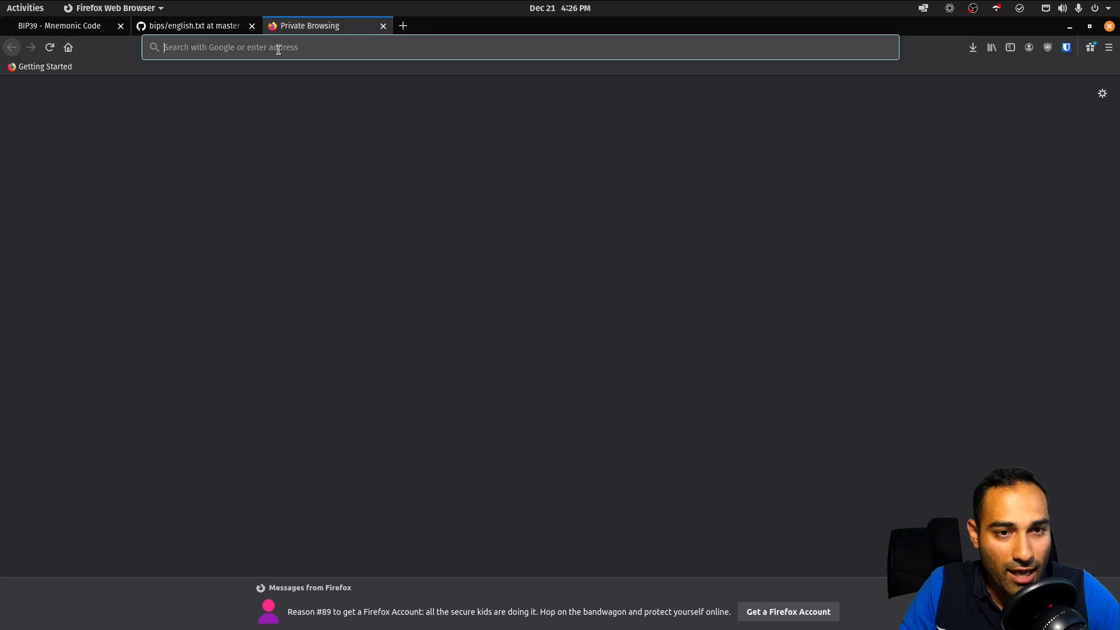
Load wallet.trezor.io in the private Firefox tab to reach Account #1's history
left_click(278, 50)
type("wallet.t")
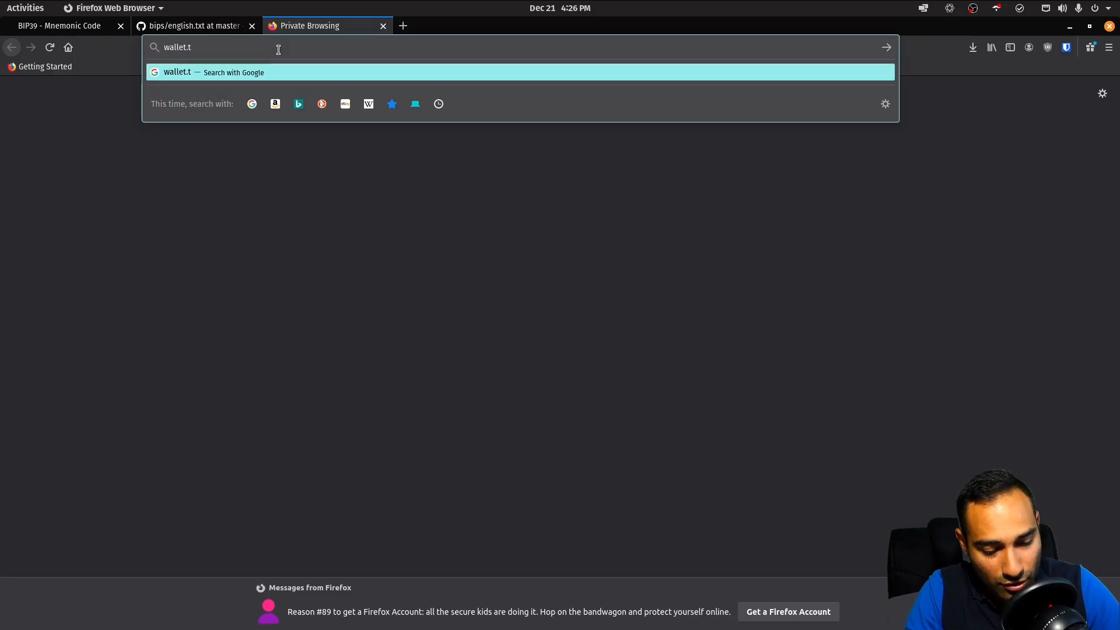
type("rezor.io")
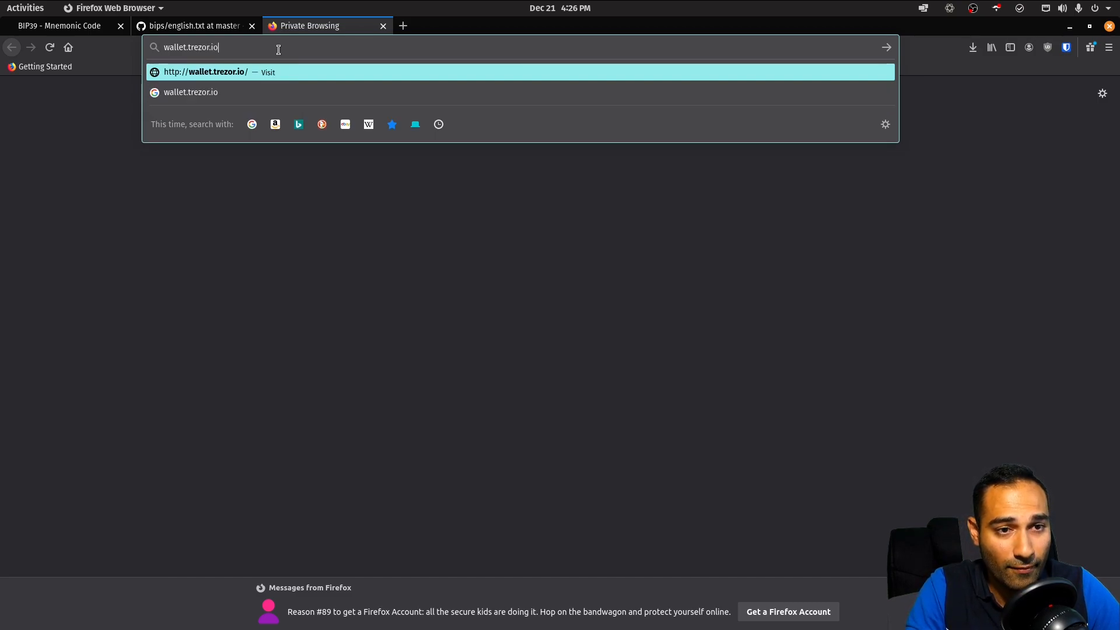
key("Return")
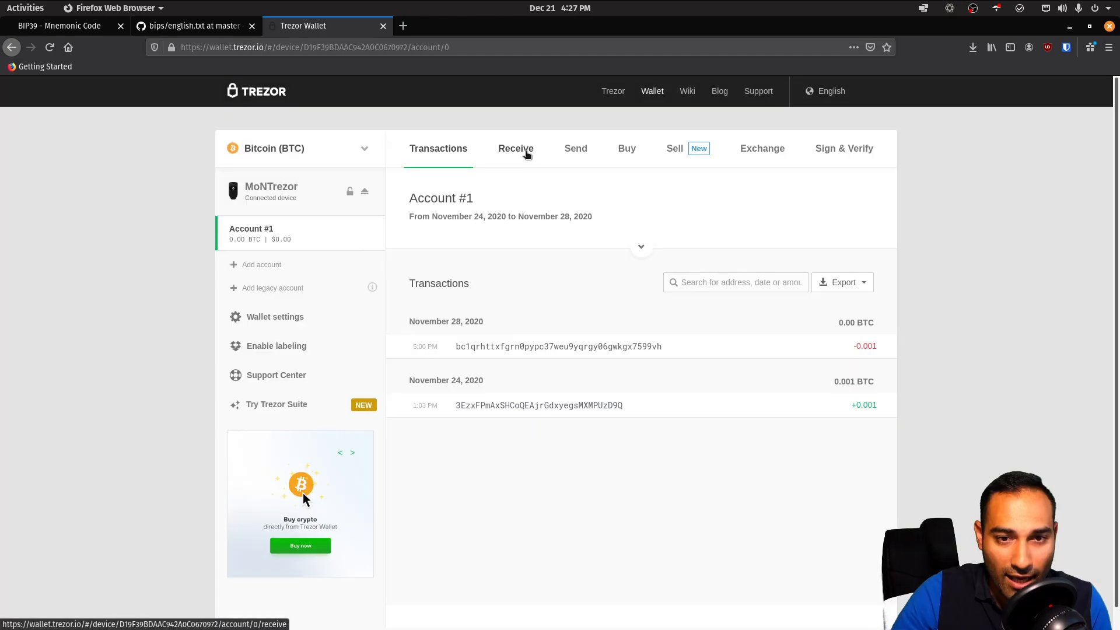
Reveal Account #1's receive addresses up to /8, then return to its transaction history
left_click(528, 150)
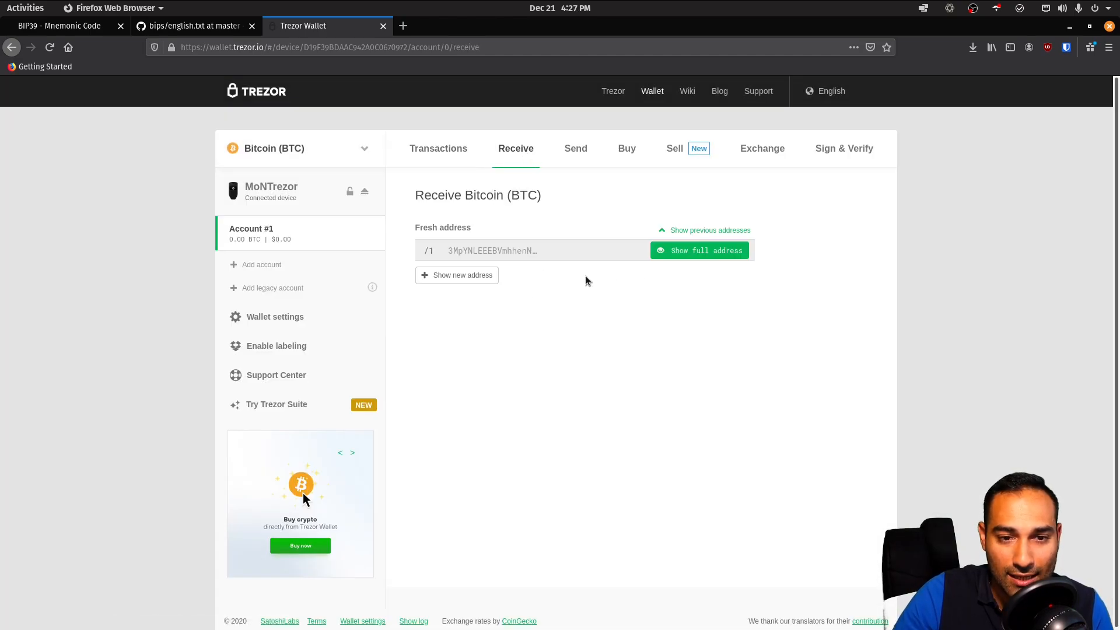
left_click(473, 278)
left_click(474, 280)
left_click(474, 280)
left_click(474, 280)
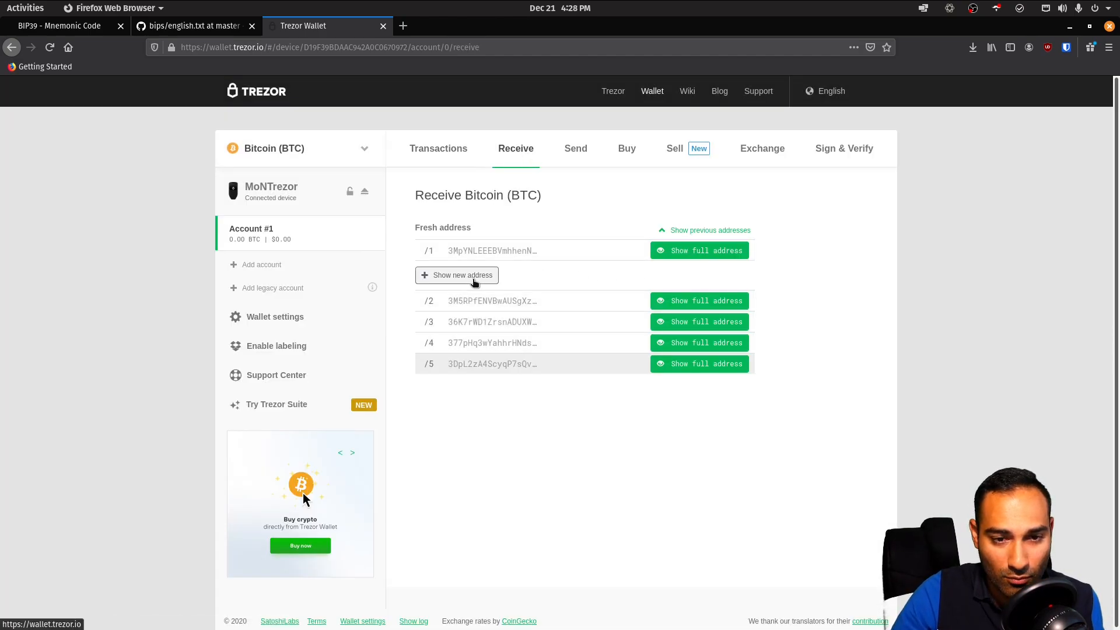
left_click(473, 280)
left_click(473, 280)
left_click(473, 280)
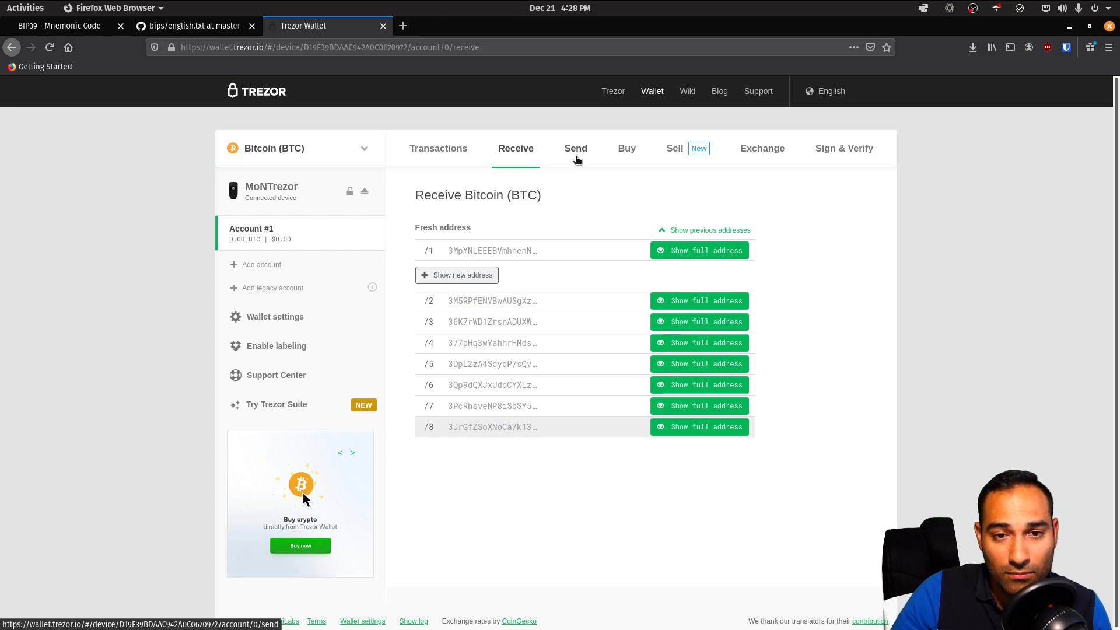
left_click(439, 153)
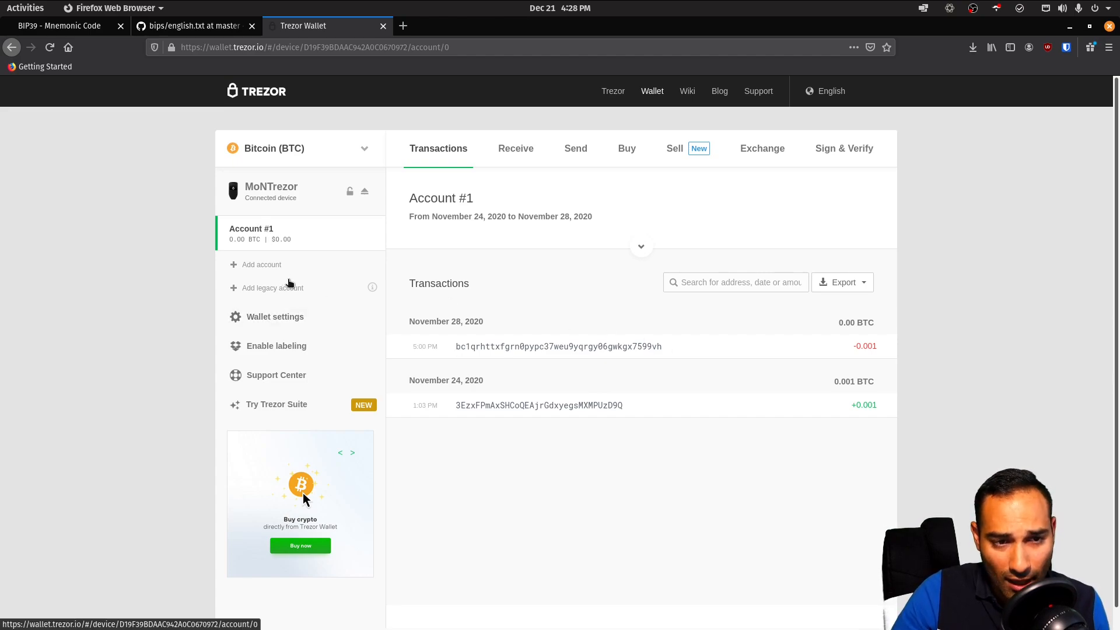
Reveal the MoNTrezor device's Account #1 BIP49 xpub and copy it
left_click(286, 198)
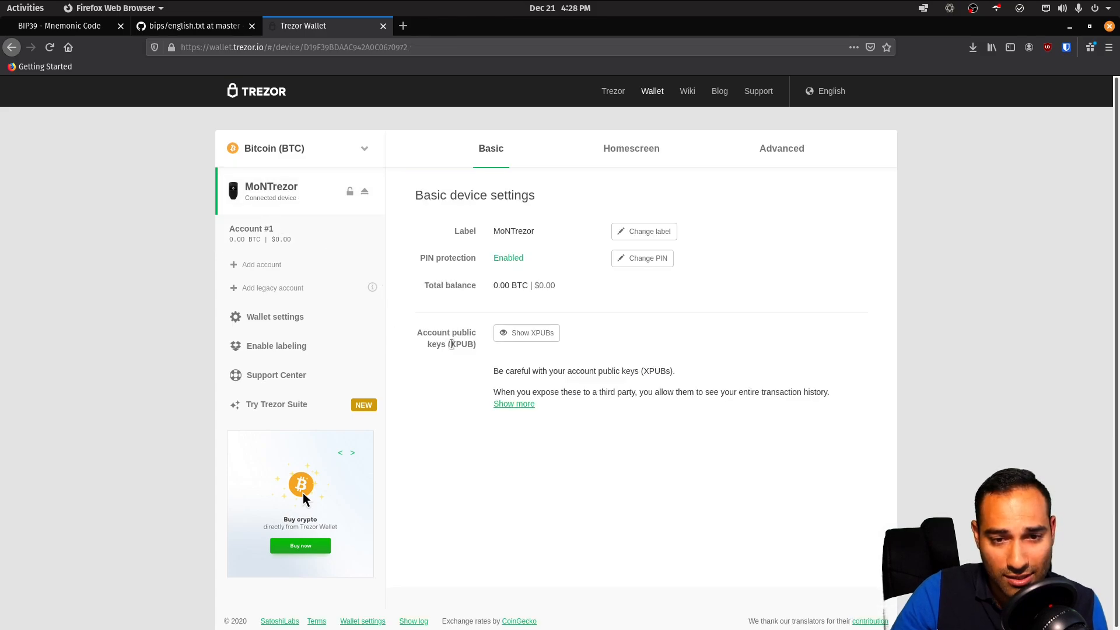
left_click(521, 337)
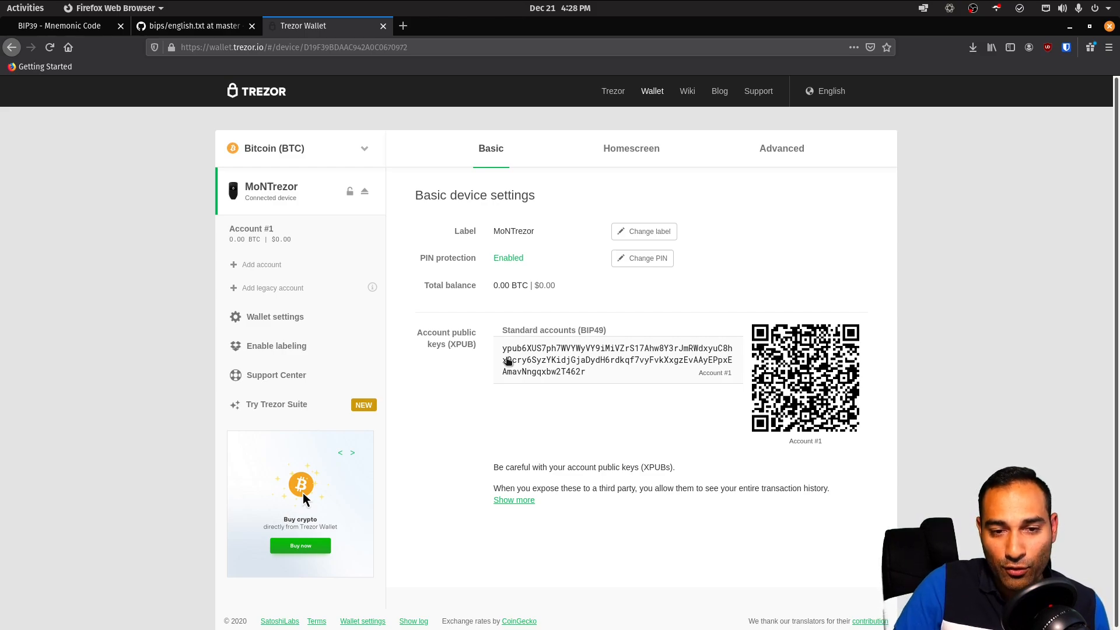
left_click_drag(586, 373, 501, 349)
right_click(541, 360)
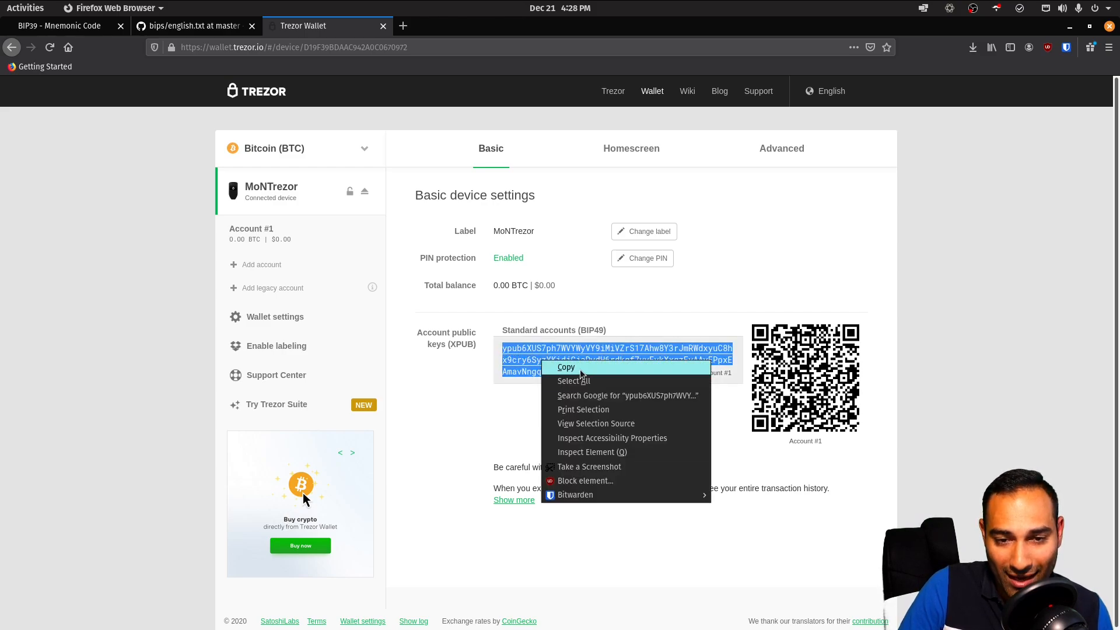
left_click(580, 373)
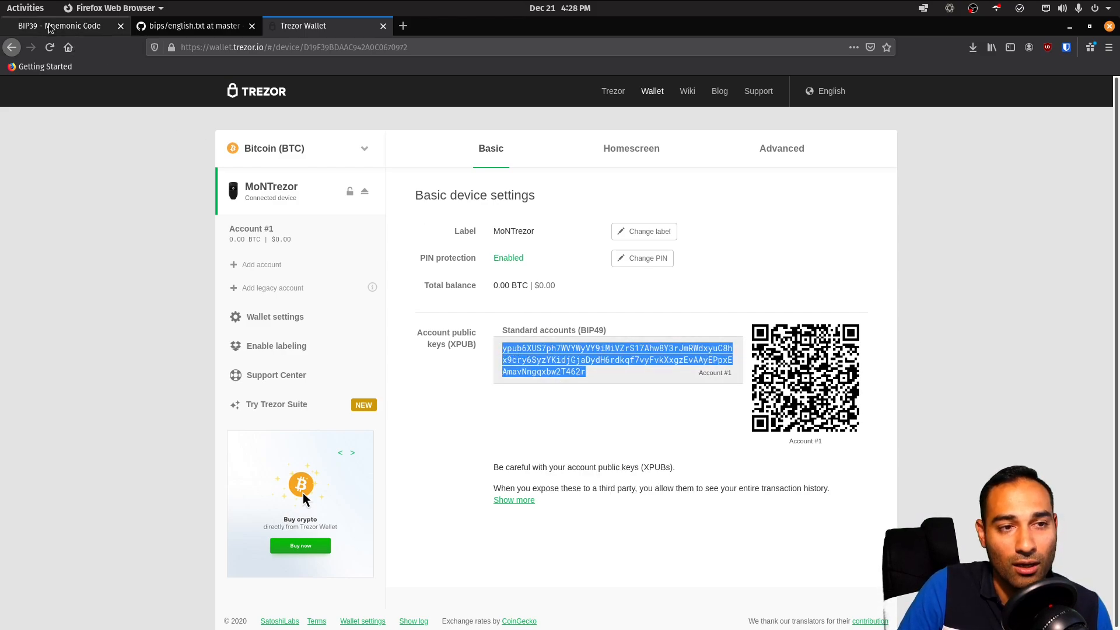
Start a new Electrum wallet file named MoNTrezor
mouse_move(0, 0)
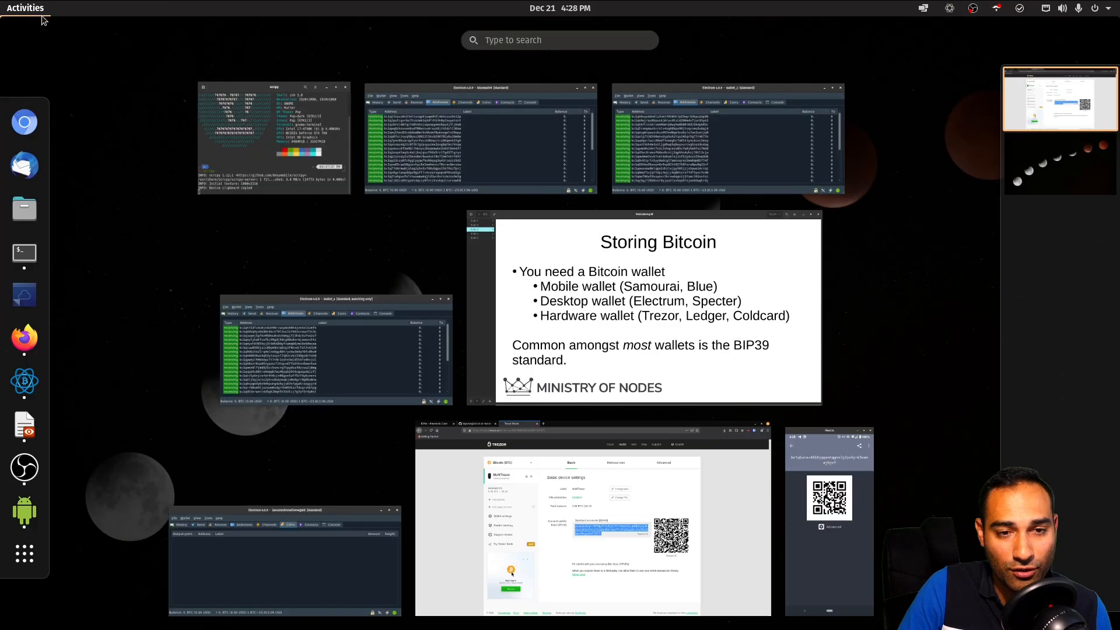
left_click(411, 145)
left_click(72, 69)
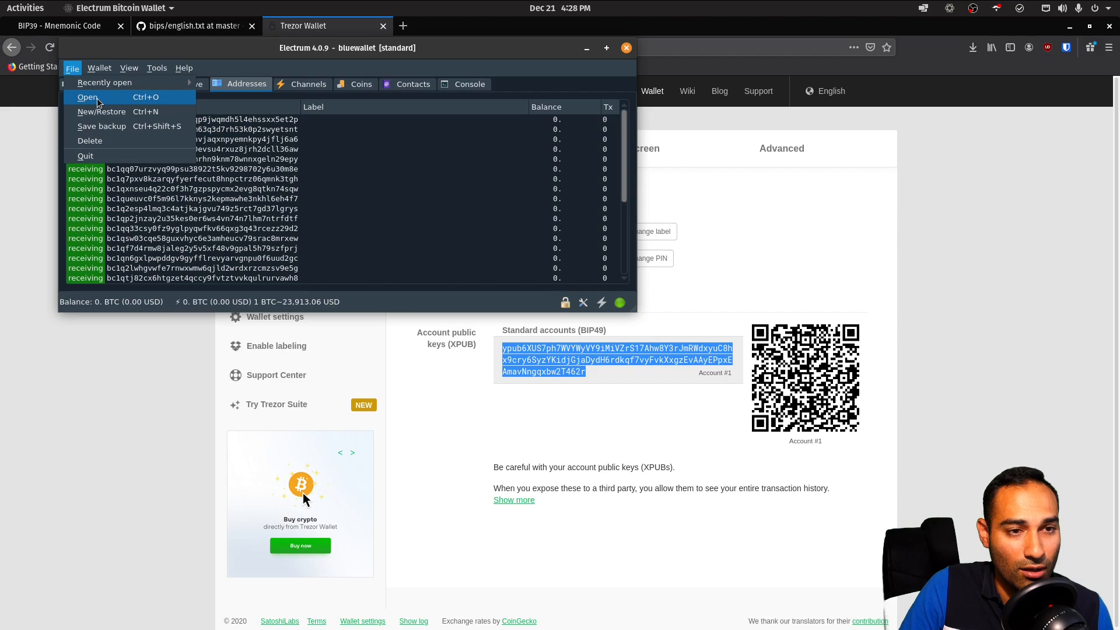
left_click(87, 98)
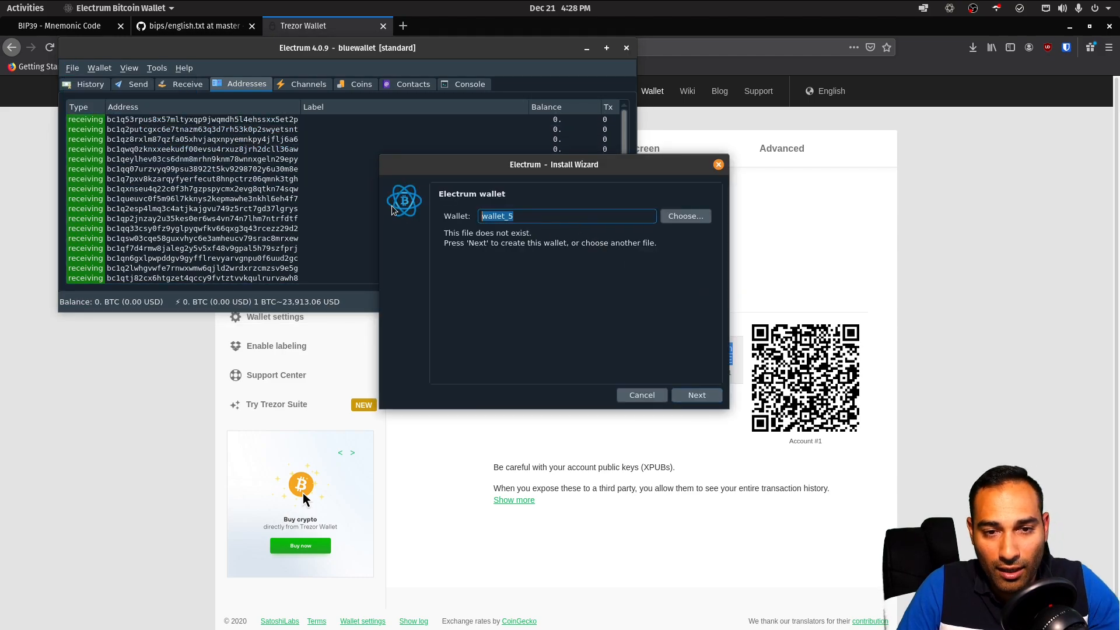
type("MoNTrezor")
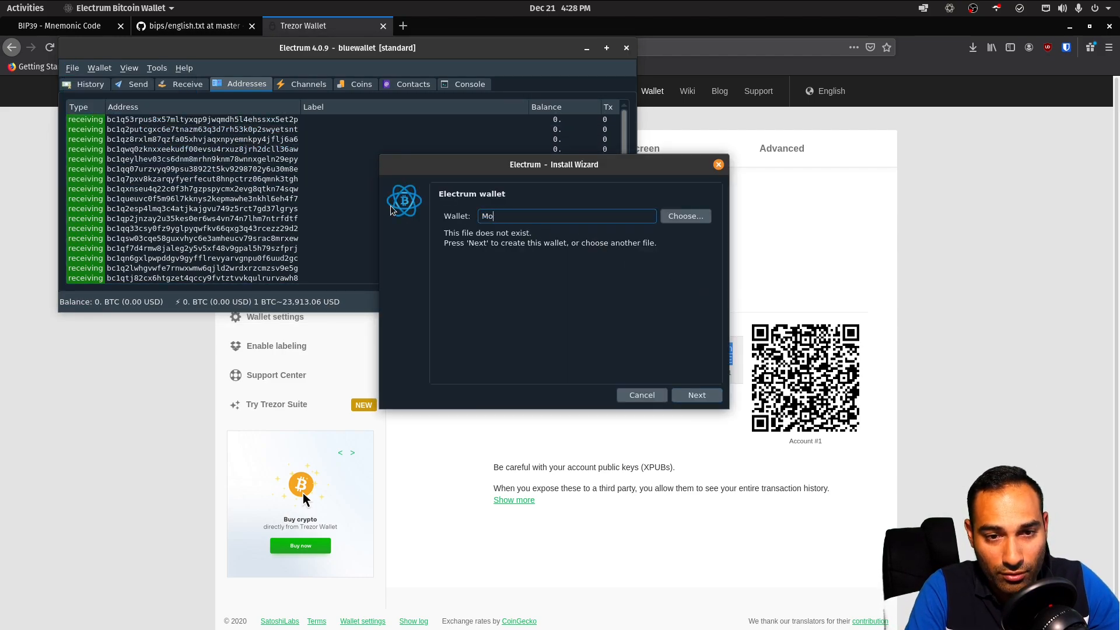
left_click(702, 396)
Restore it from a master key using the pasted Trezor xpub as a watching-only wallet
left_click(704, 395)
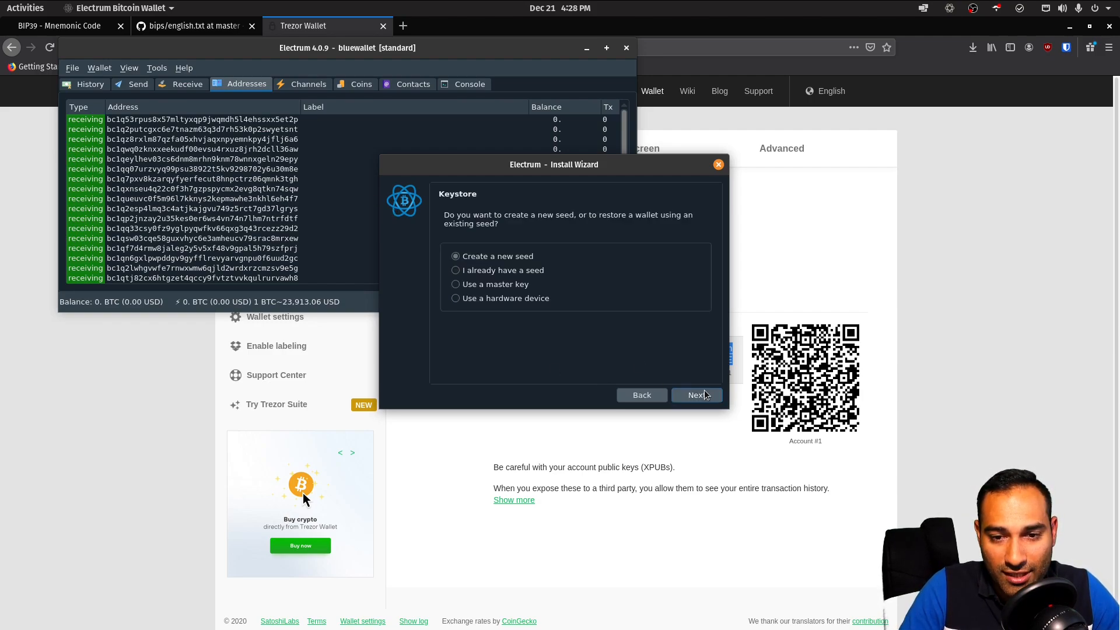
left_click(507, 285)
left_click(696, 394)
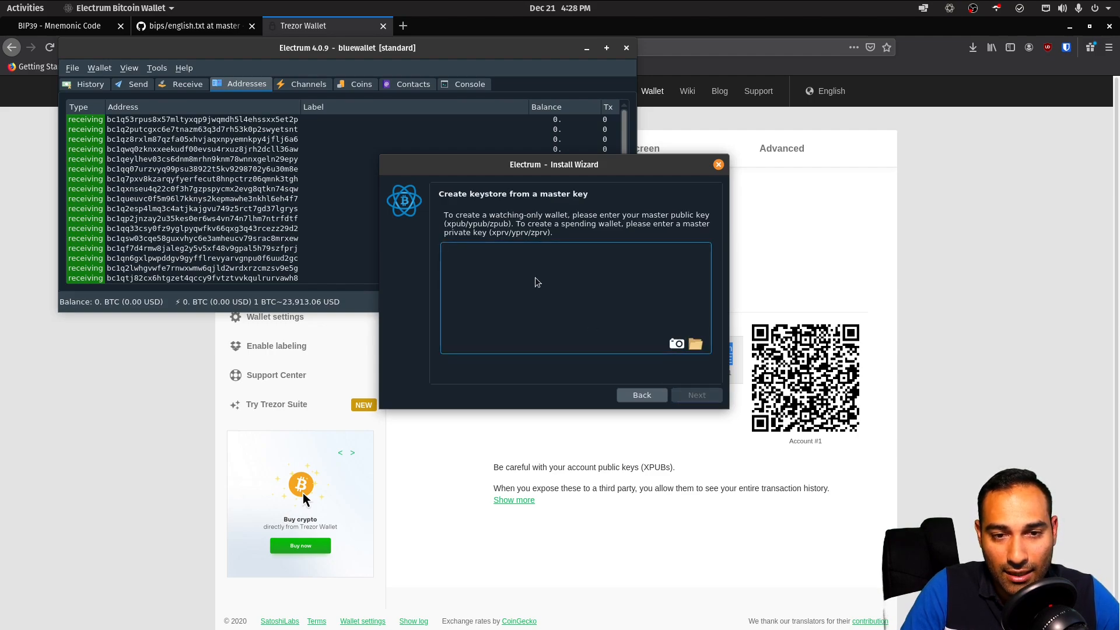
right_click(536, 282)
left_click(574, 344)
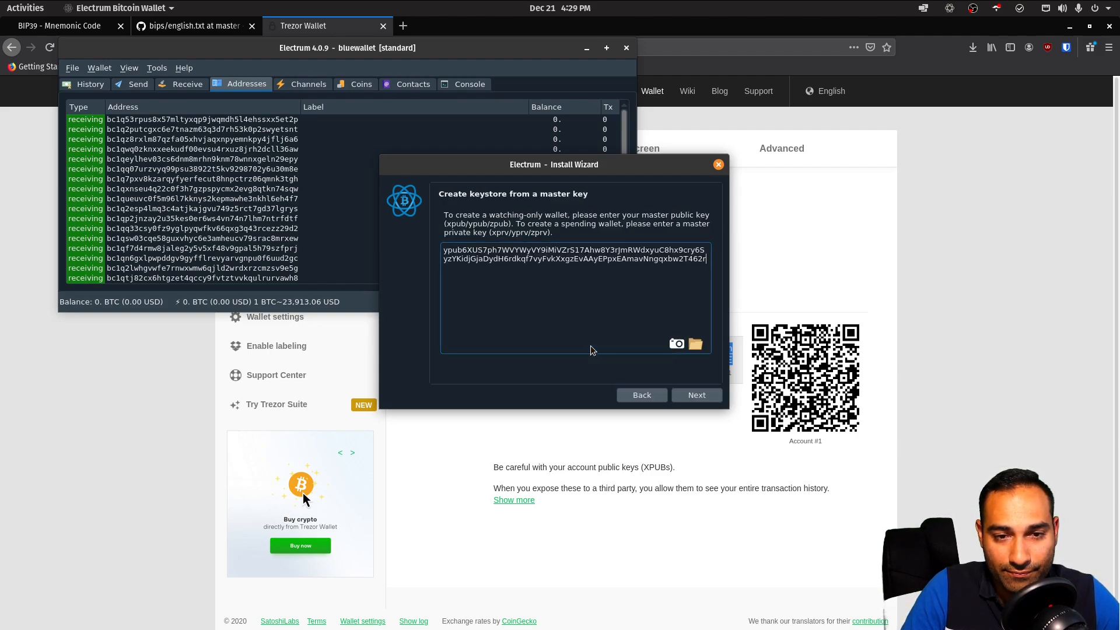
left_click(697, 395)
left_click(699, 395)
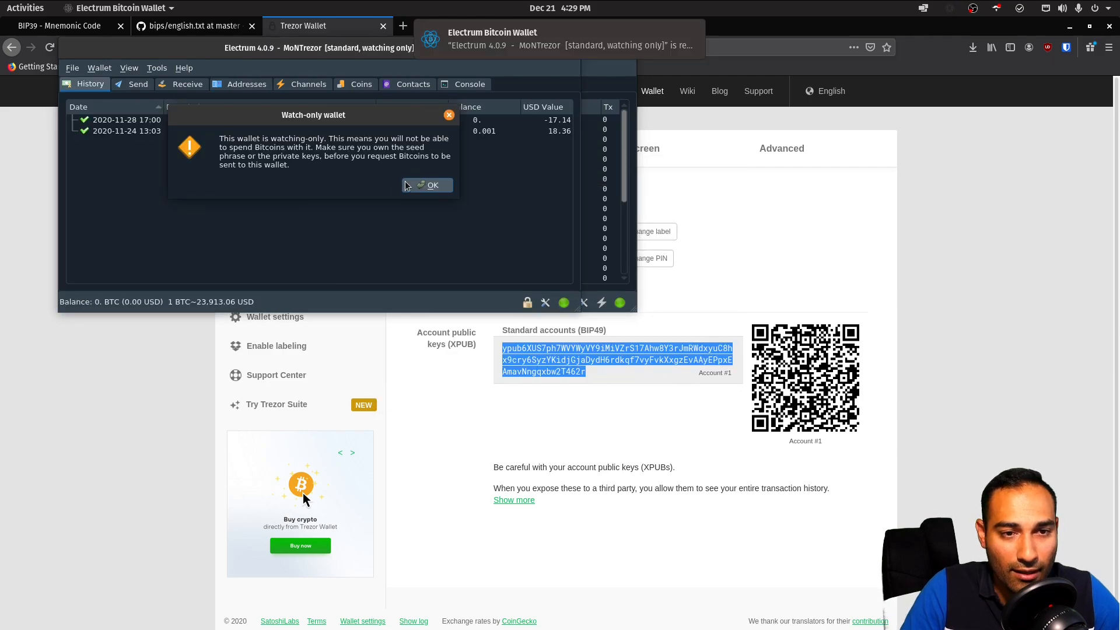
left_click(413, 183)
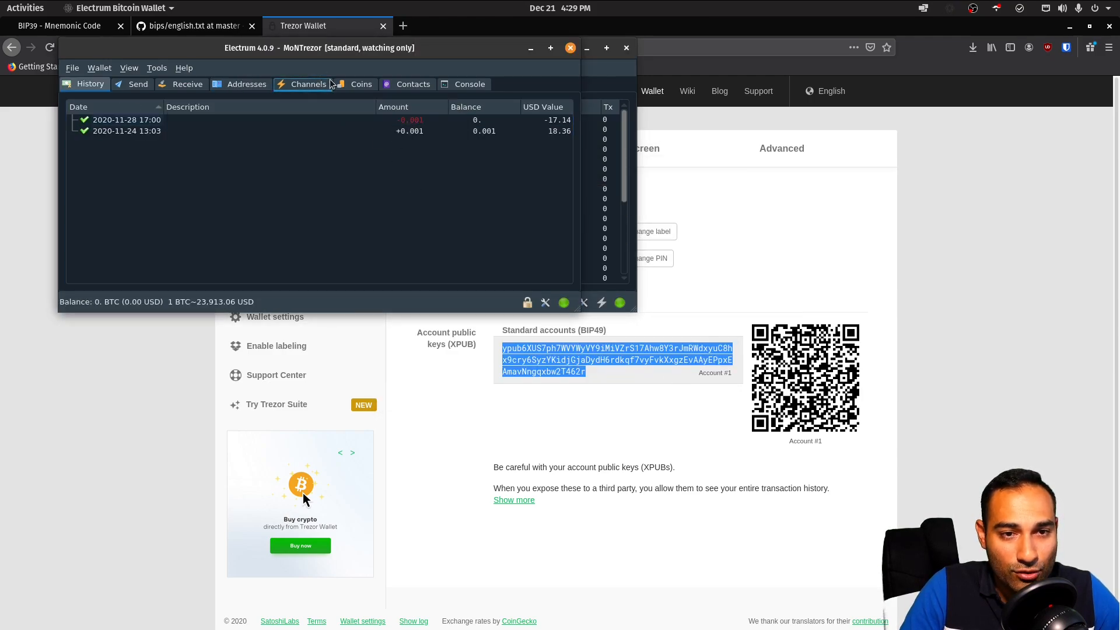
Move the MoNTrezor window aside and list its receiving addresses
left_click_drag(334, 56, 395, 216)
left_click(307, 246)
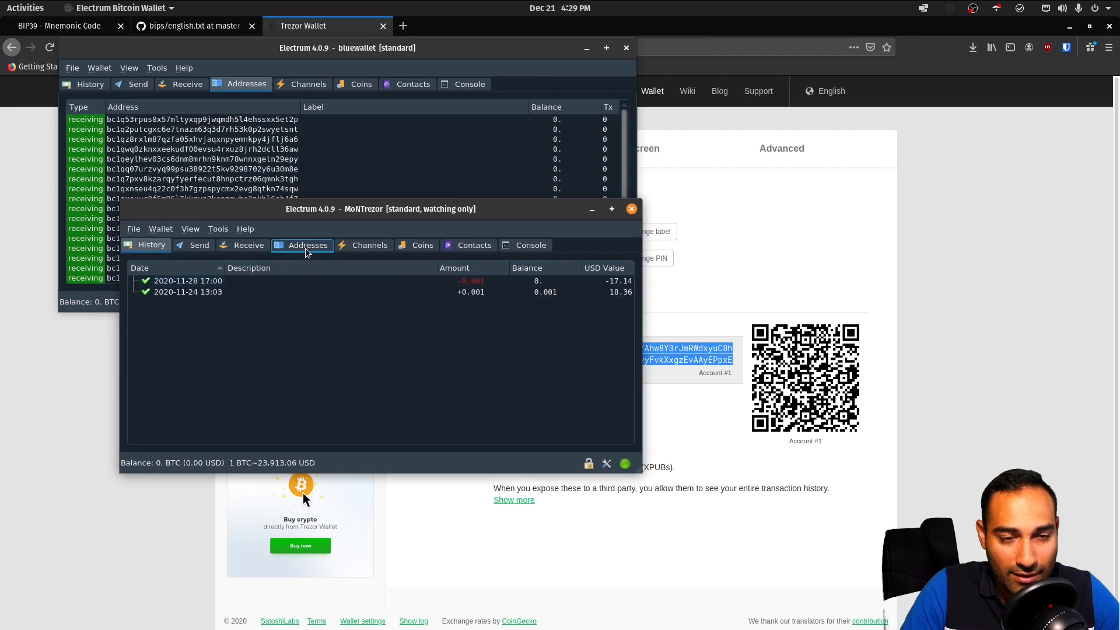
left_click(774, 274)
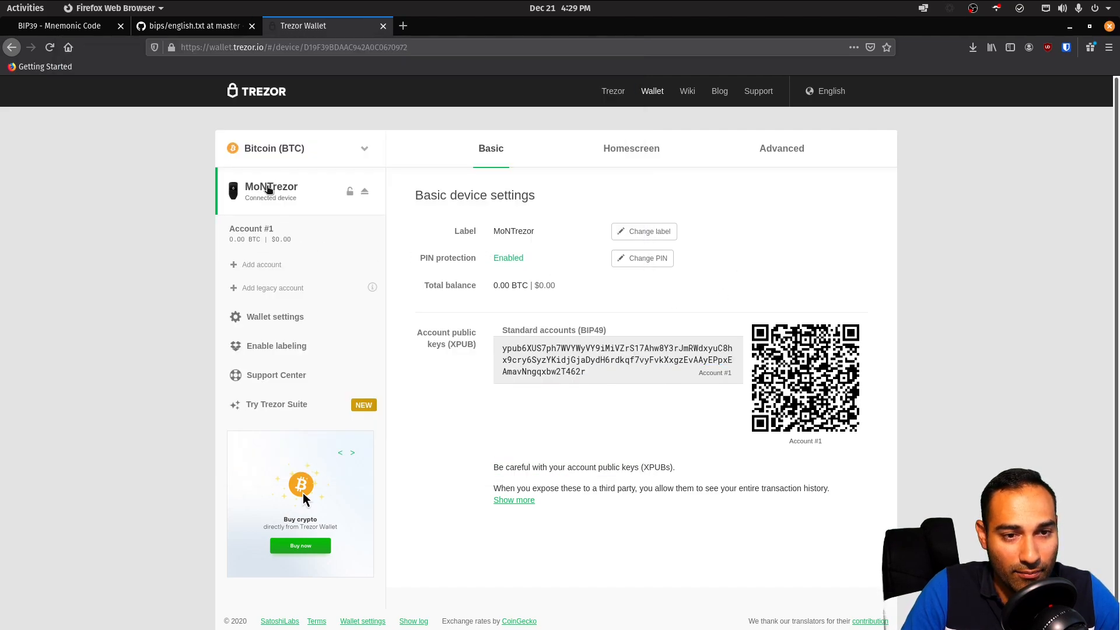
left_click(251, 233)
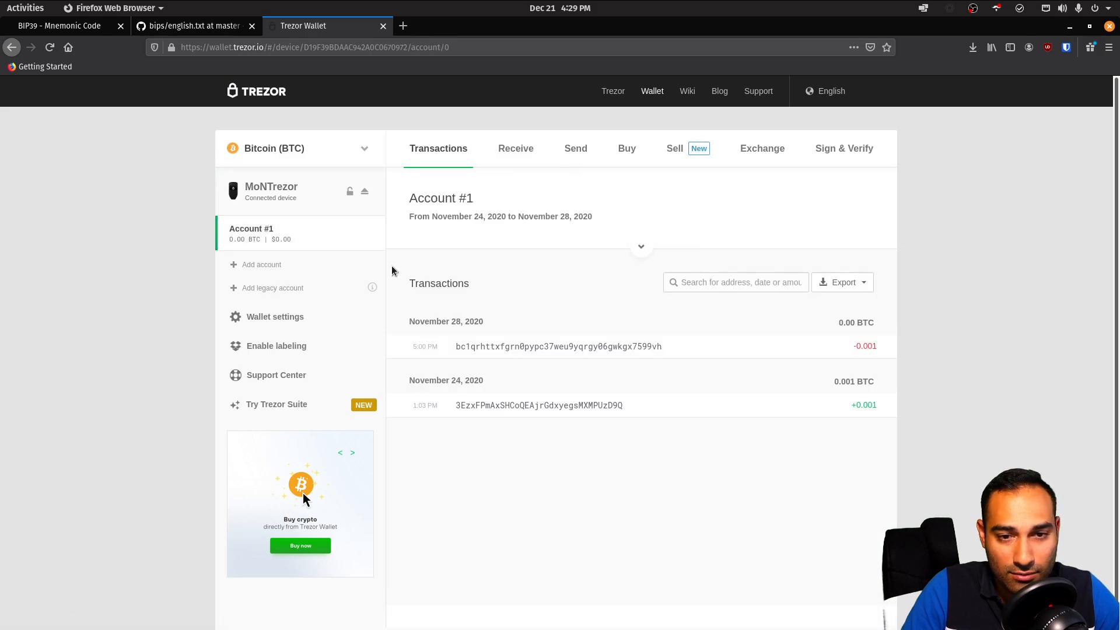
left_click(517, 148)
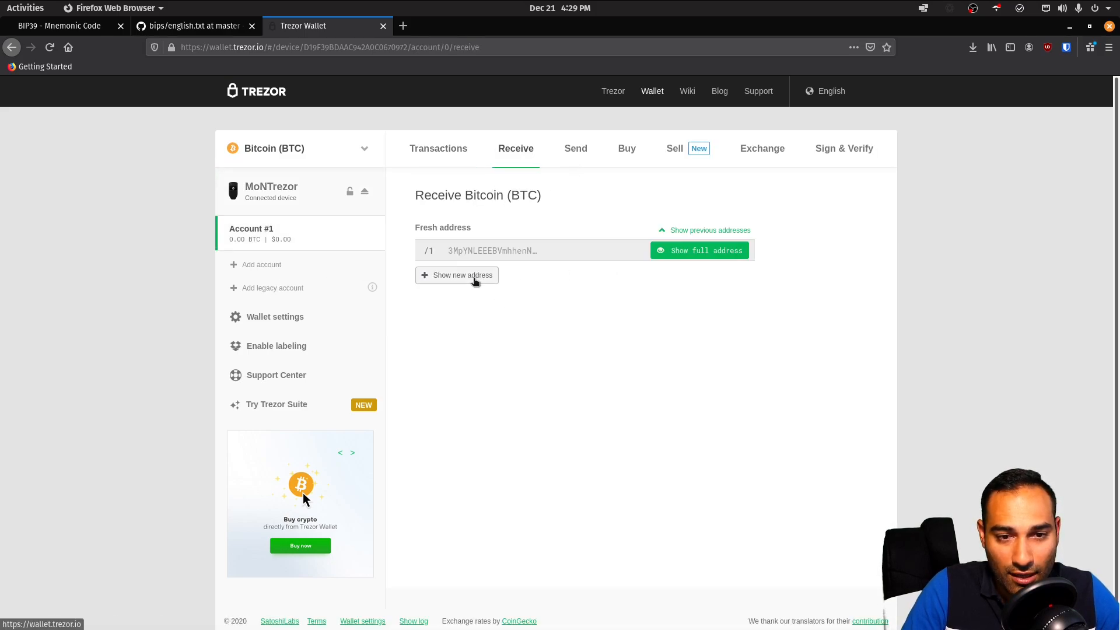
left_click(466, 275)
left_click(475, 281)
left_click(475, 281)
left_click(475, 282)
left_click(475, 281)
left_click(475, 281)
key("alt+Tab")
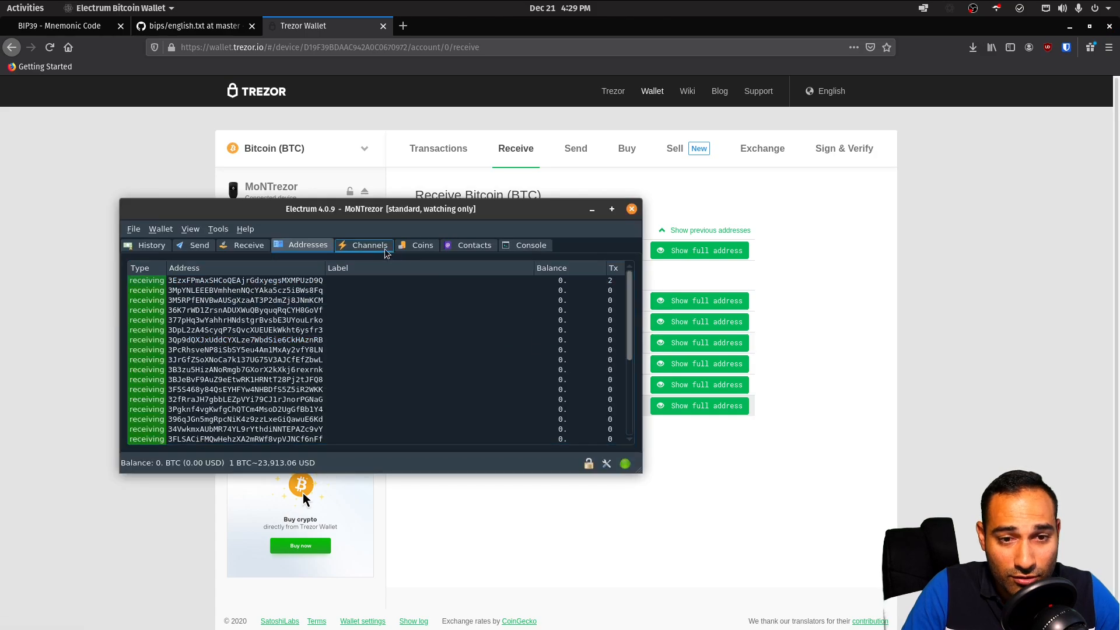
left_click_drag(353, 214, 777, 180)
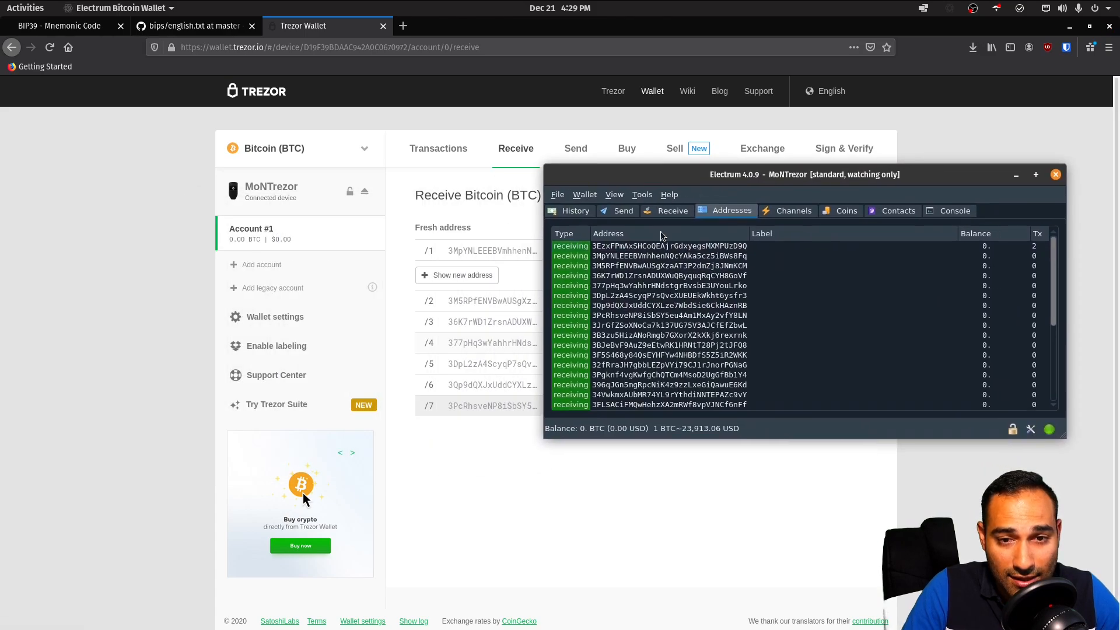
left_click(606, 257)
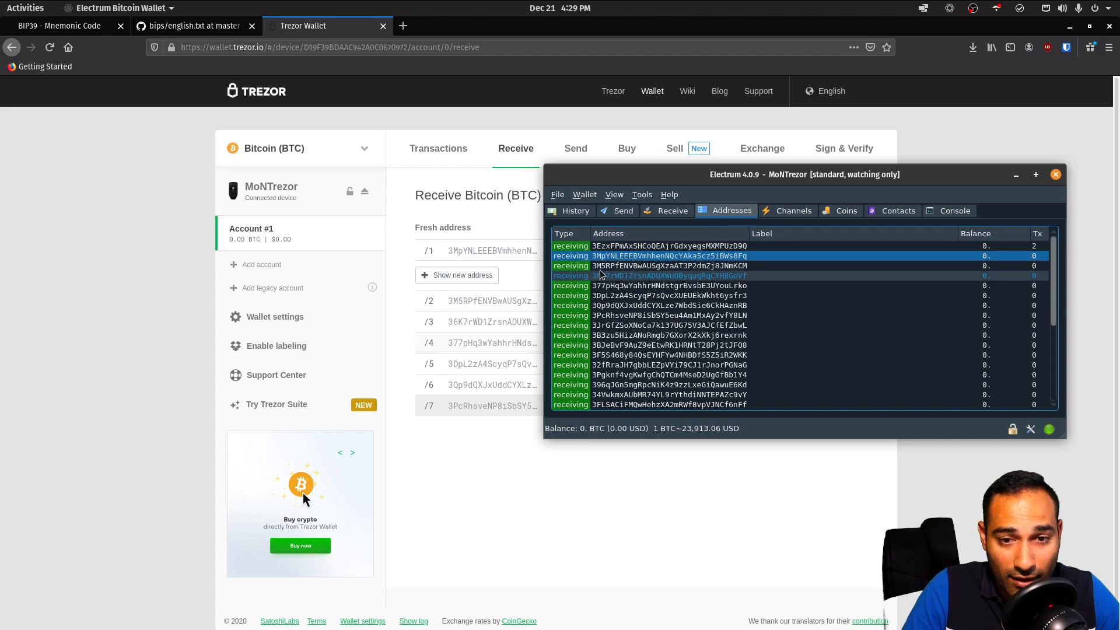
left_click(604, 267)
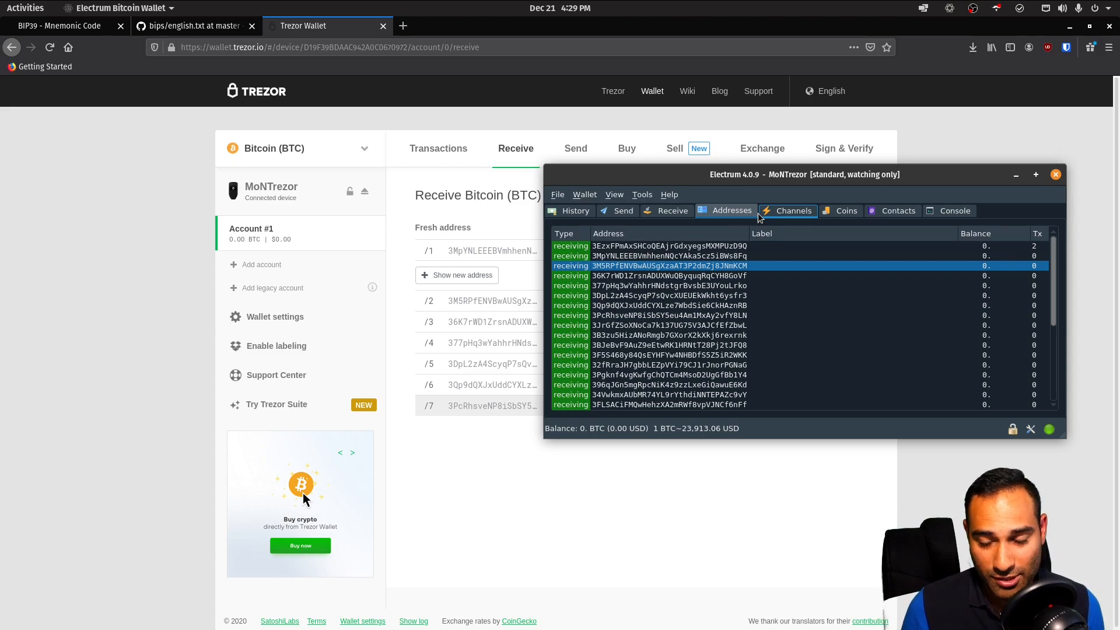
Review the watched wallet's history and check the 2020-11-28 transaction's confirmations
left_click(572, 210)
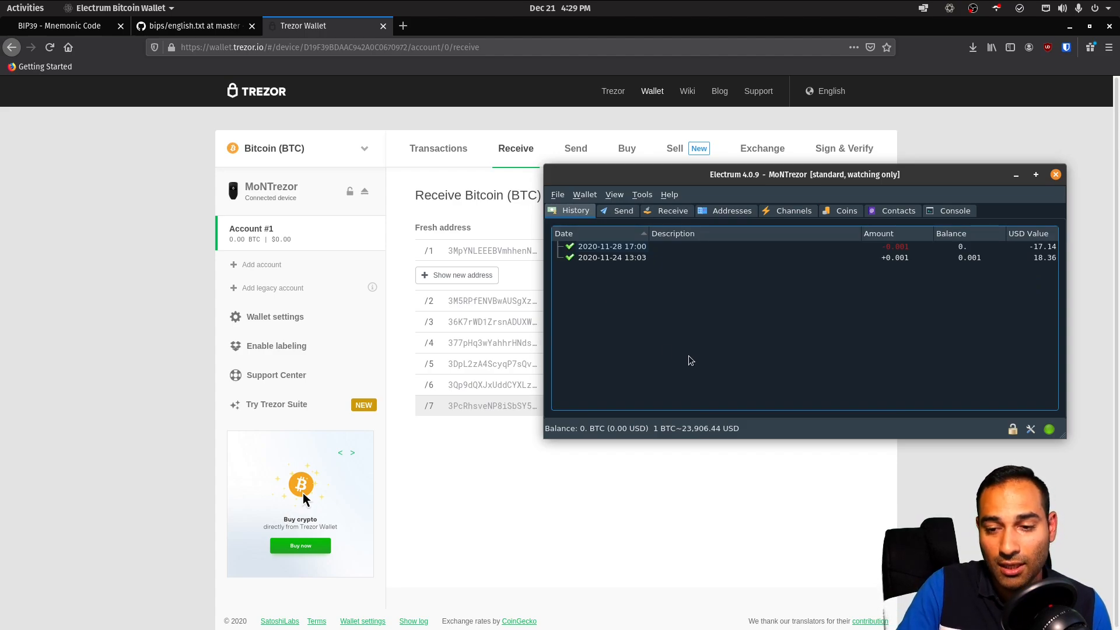
left_click(630, 214)
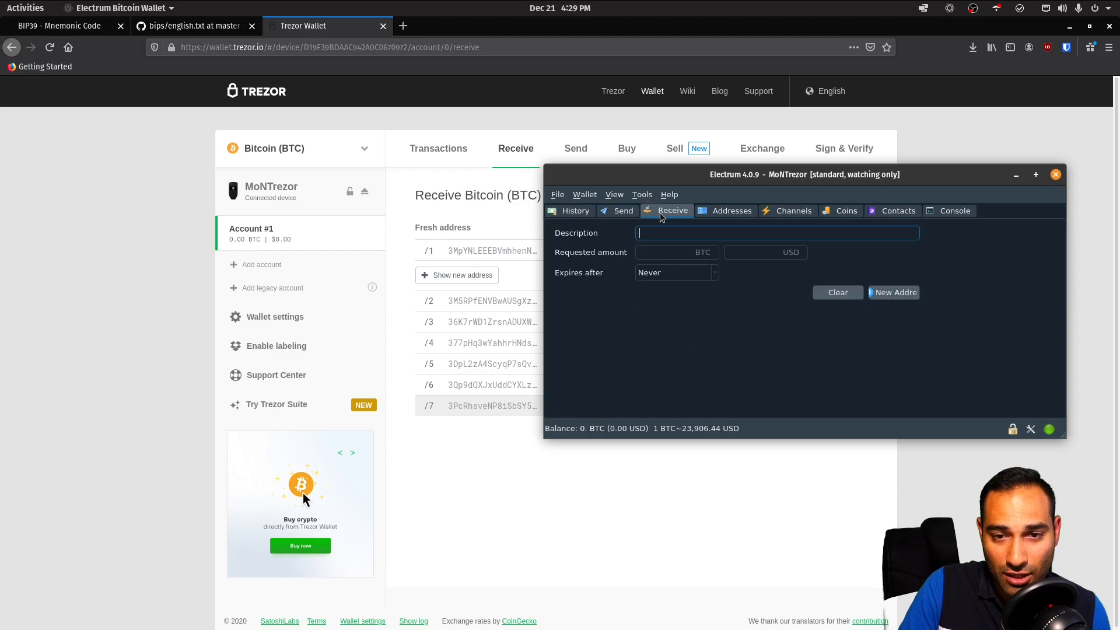
left_click(555, 214)
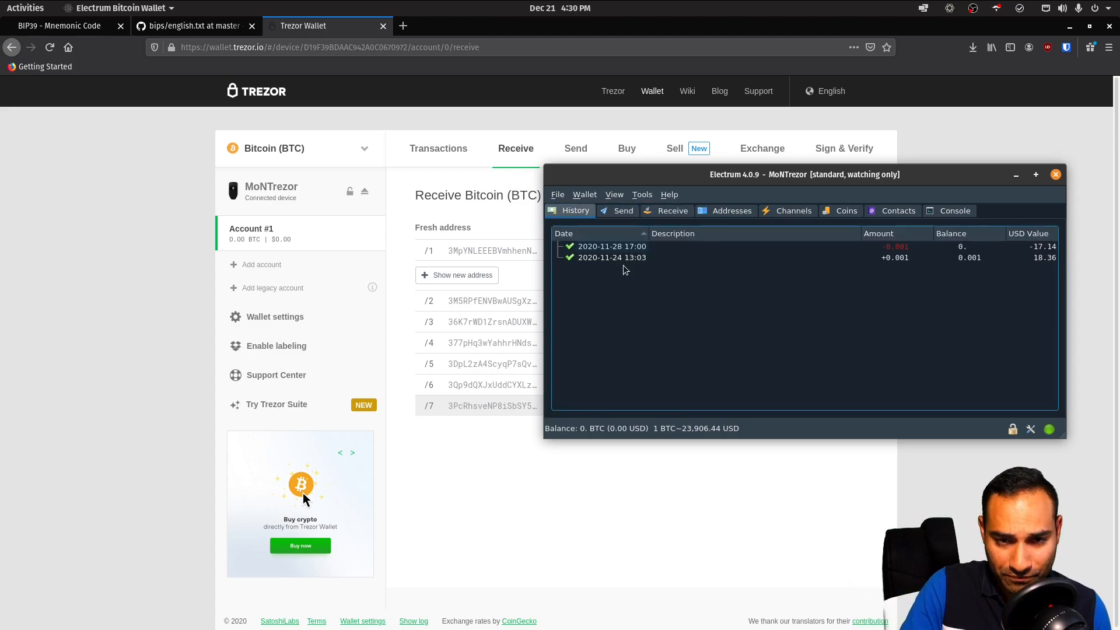
left_click(574, 248)
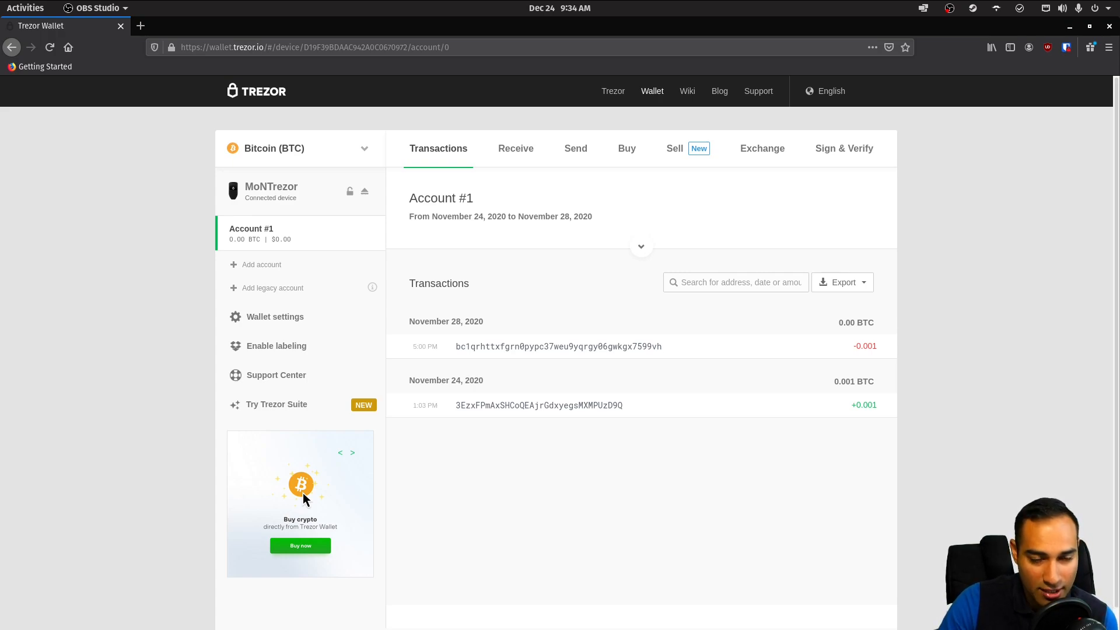
Acknowledge the passphrase loss warning in MoNTrezor's Advanced device settings
left_click(261, 201)
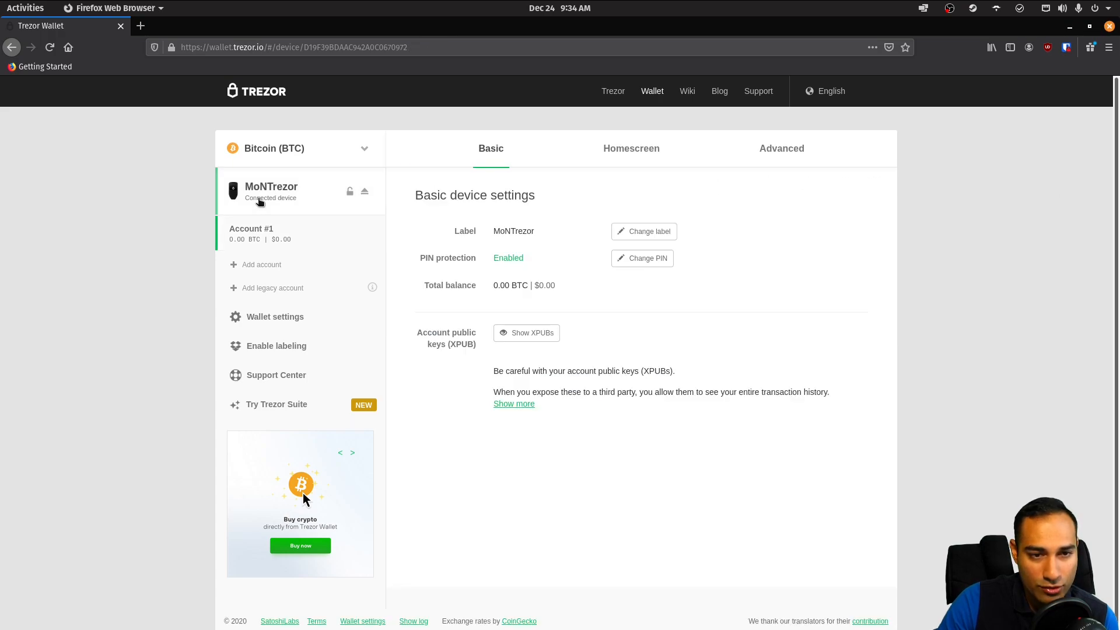
left_click(800, 150)
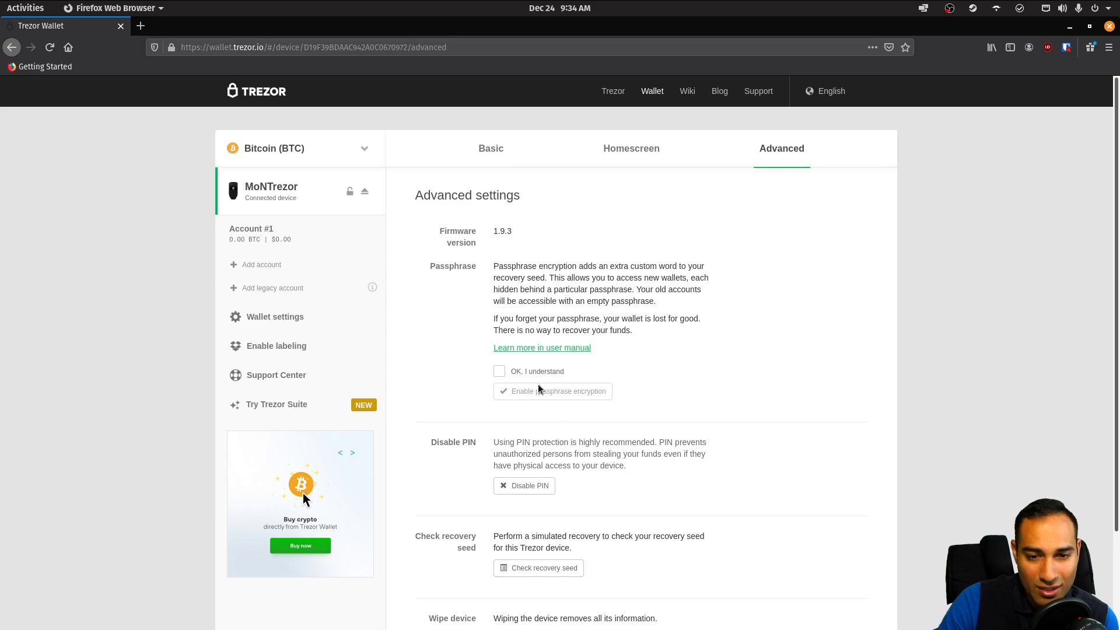
left_click(532, 371)
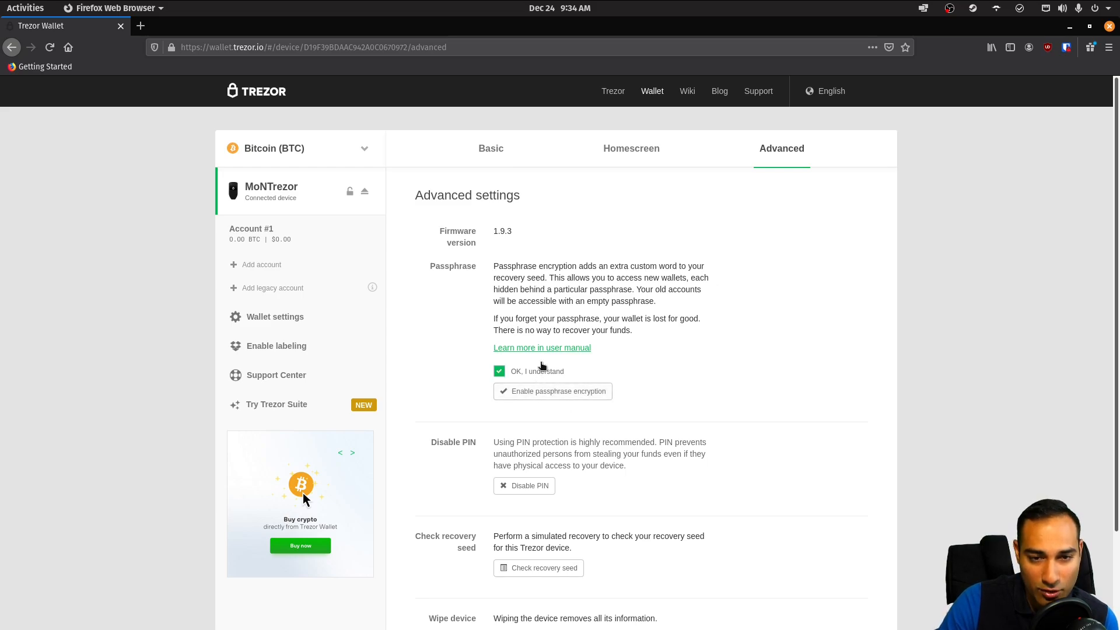
Enable passphrase encryption on the MoNTrezor device
left_click(572, 394)
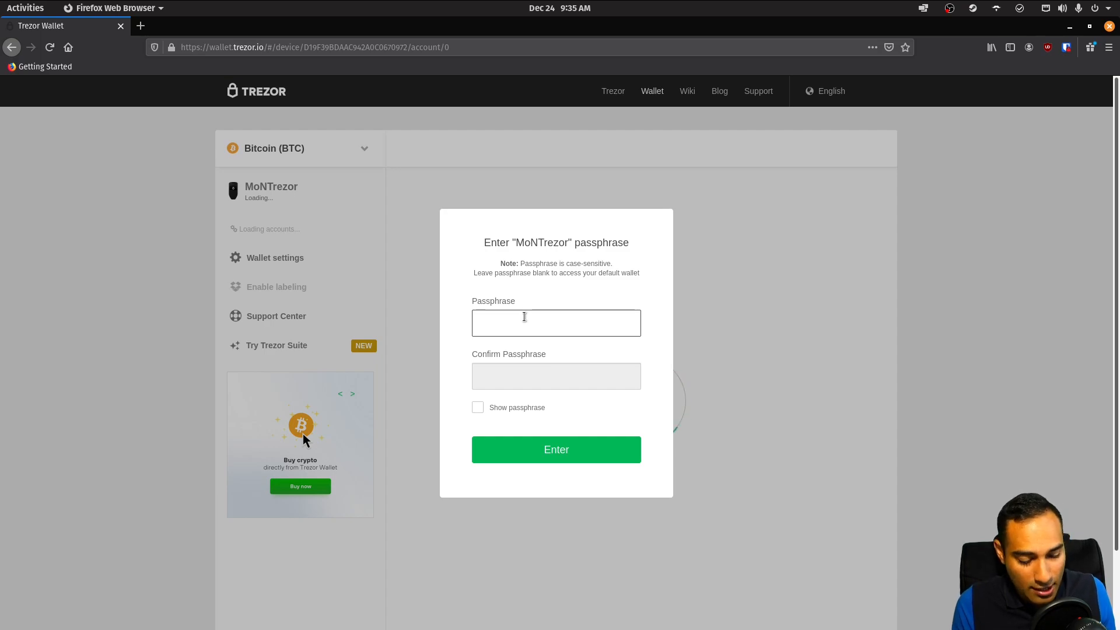
Enter the hidden-wallet passphrase twice, show it to verify both match, and submit
type("••••••••")
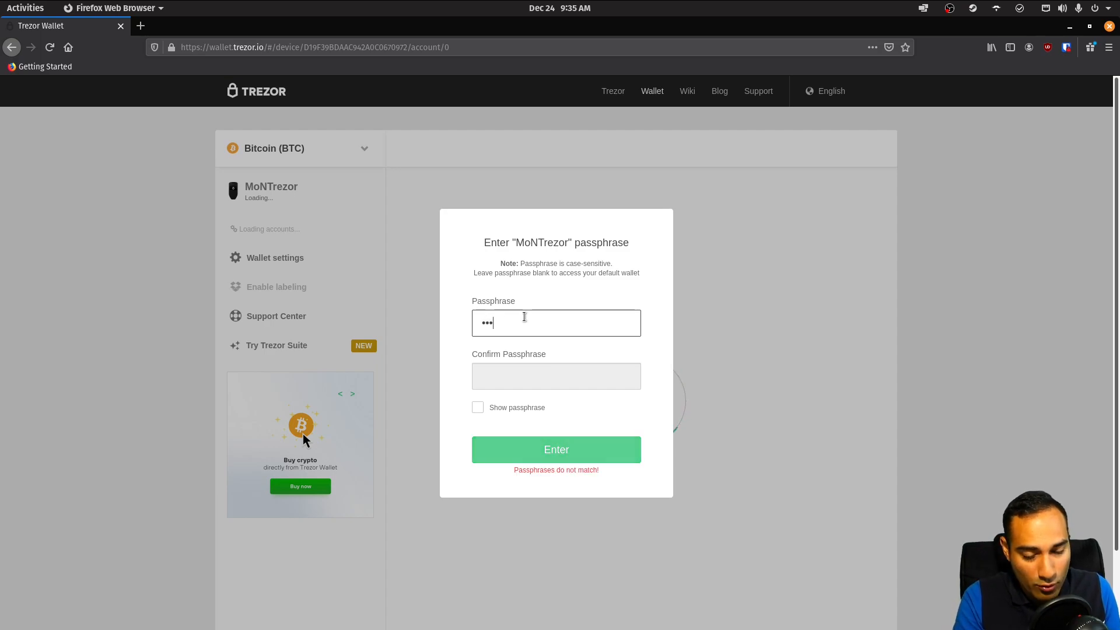
type("••••••••••••")
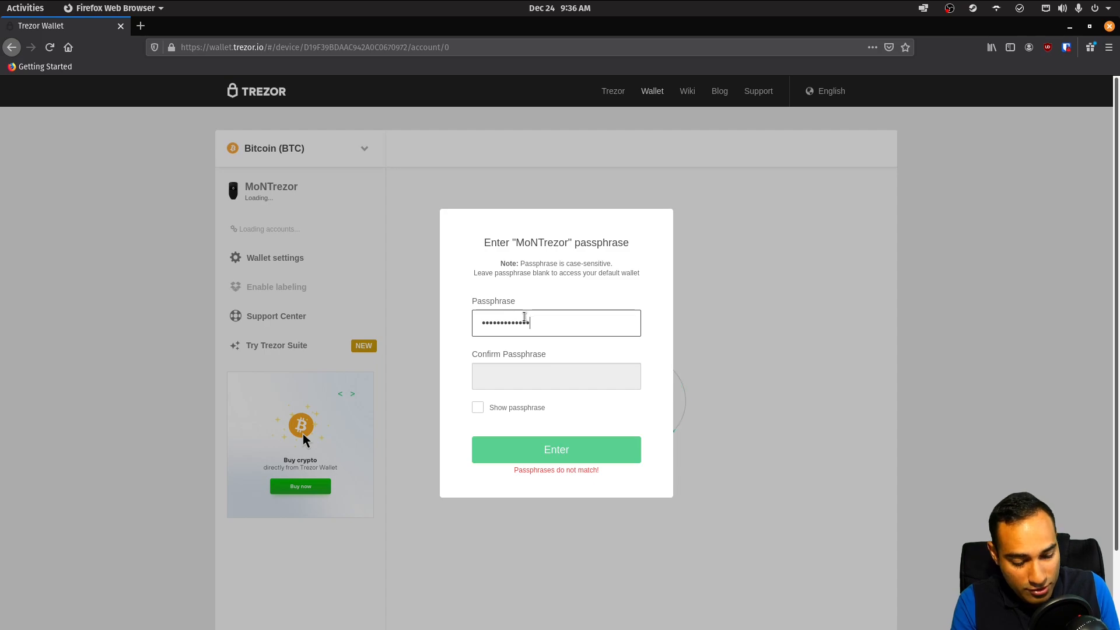
type("•••••")
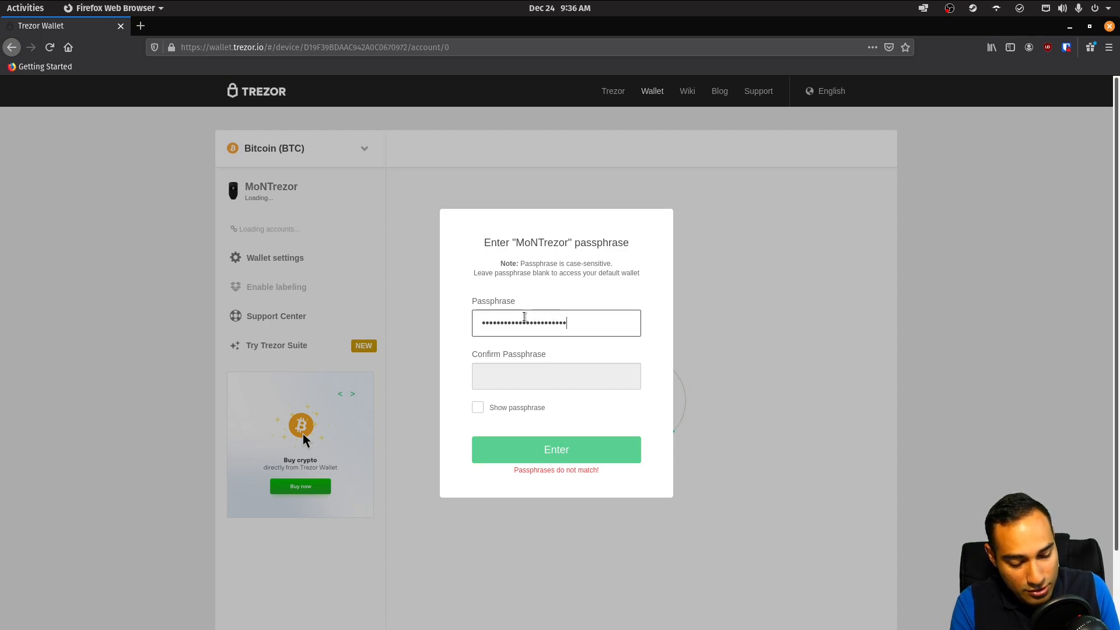
key("Tab")
type("•••••••••••••")
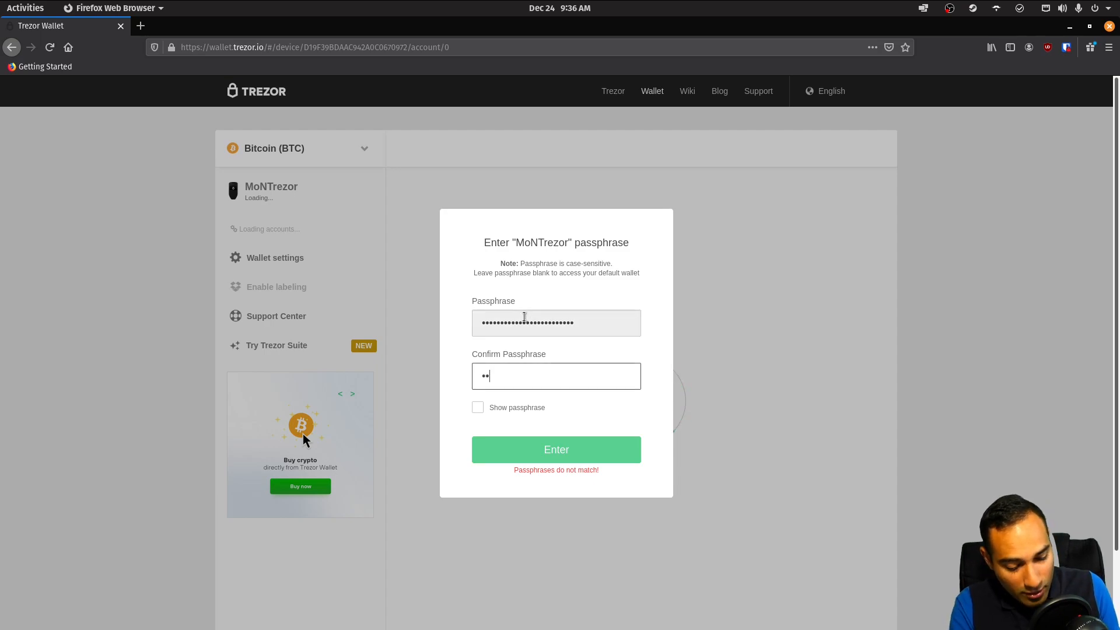
type("••••••••••")
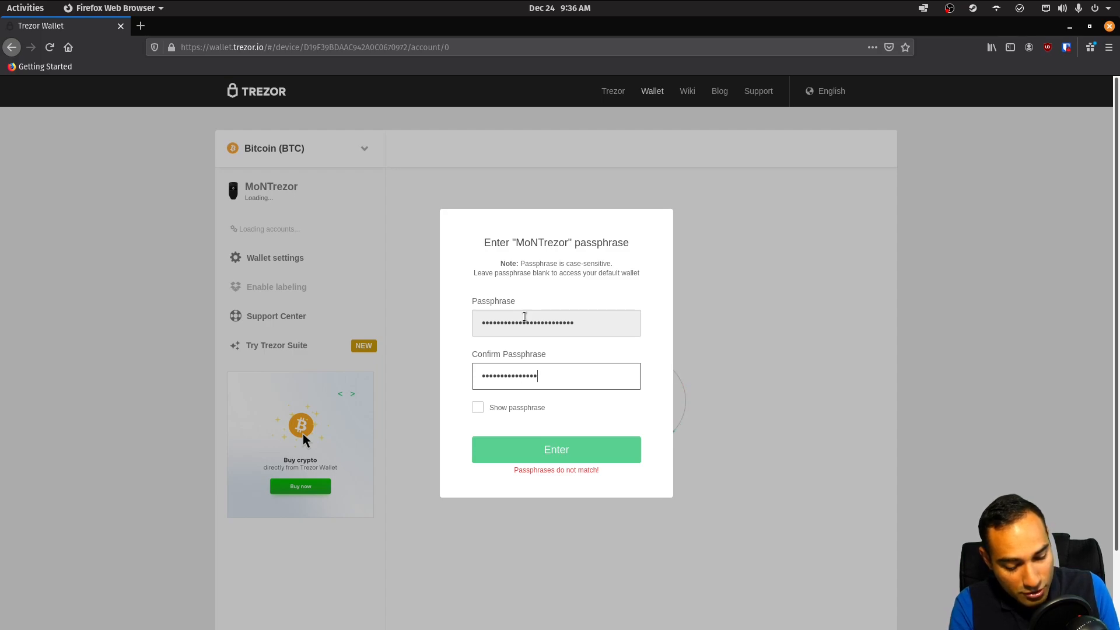
type("og")
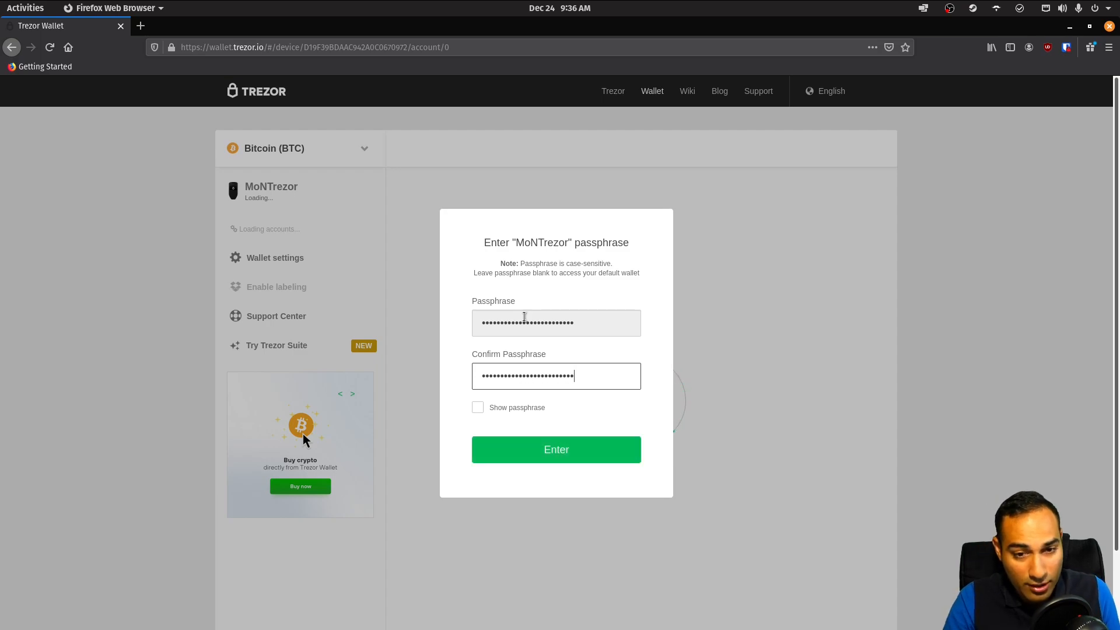
left_click(526, 414)
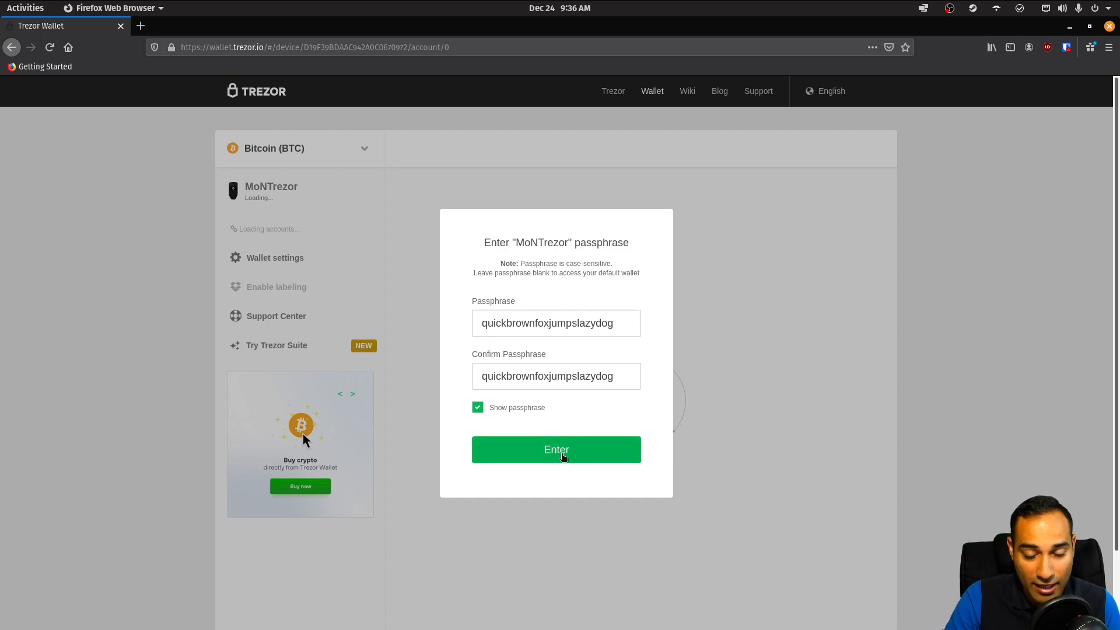
left_click(562, 455)
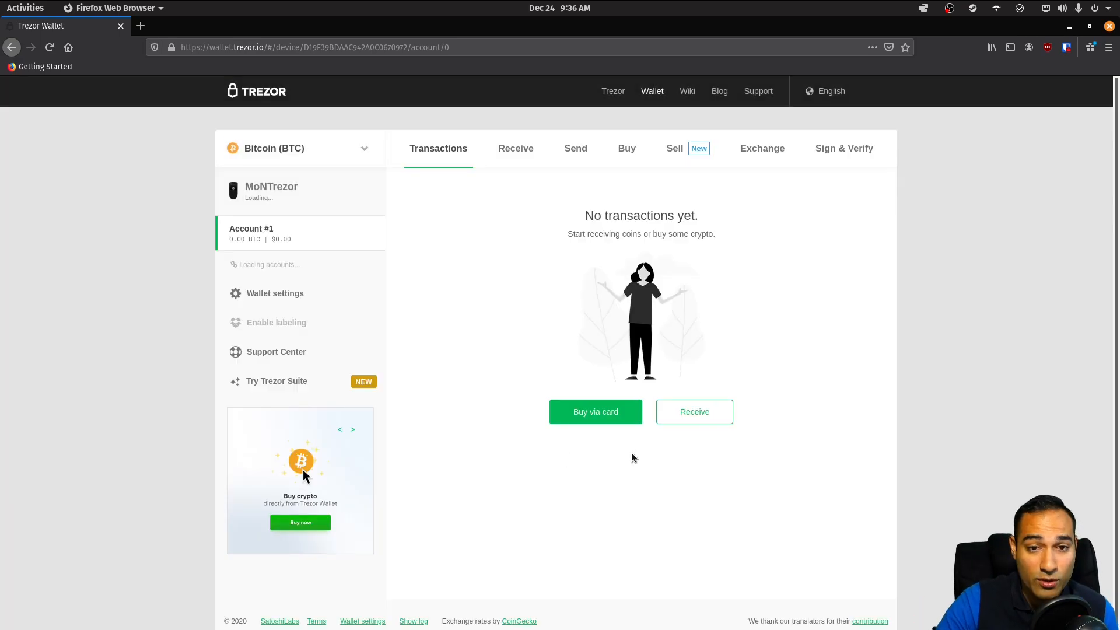
Generate hidden-wallet receive addresses /0 through /7, then open MoNTrezor's device settings
left_click(522, 155)
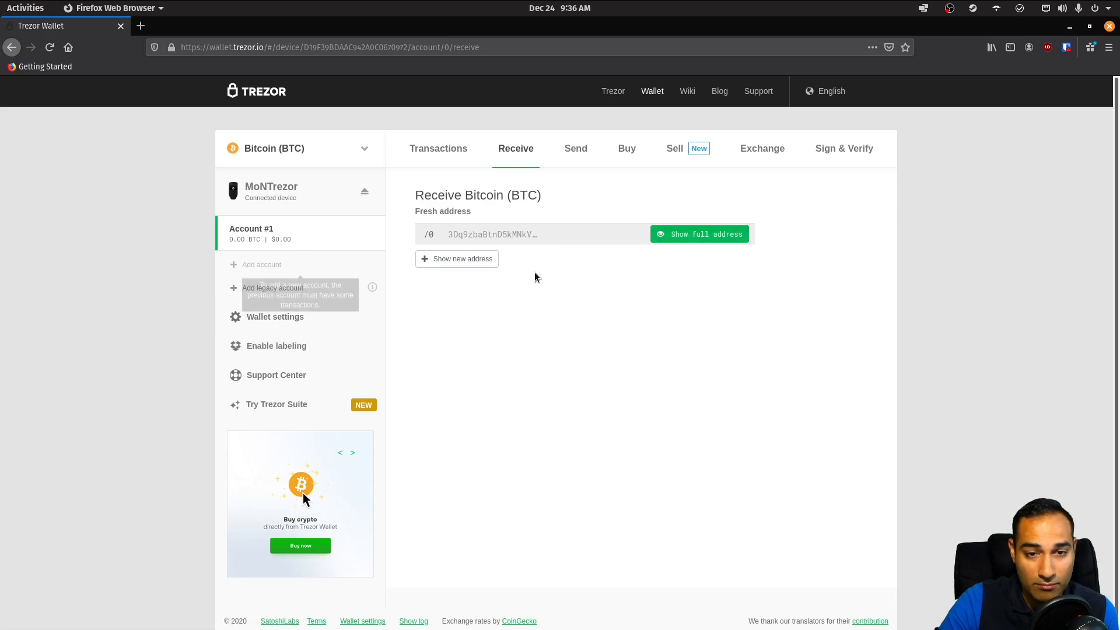
left_click(483, 264)
left_click(483, 264)
left_click(483, 265)
left_click(482, 264)
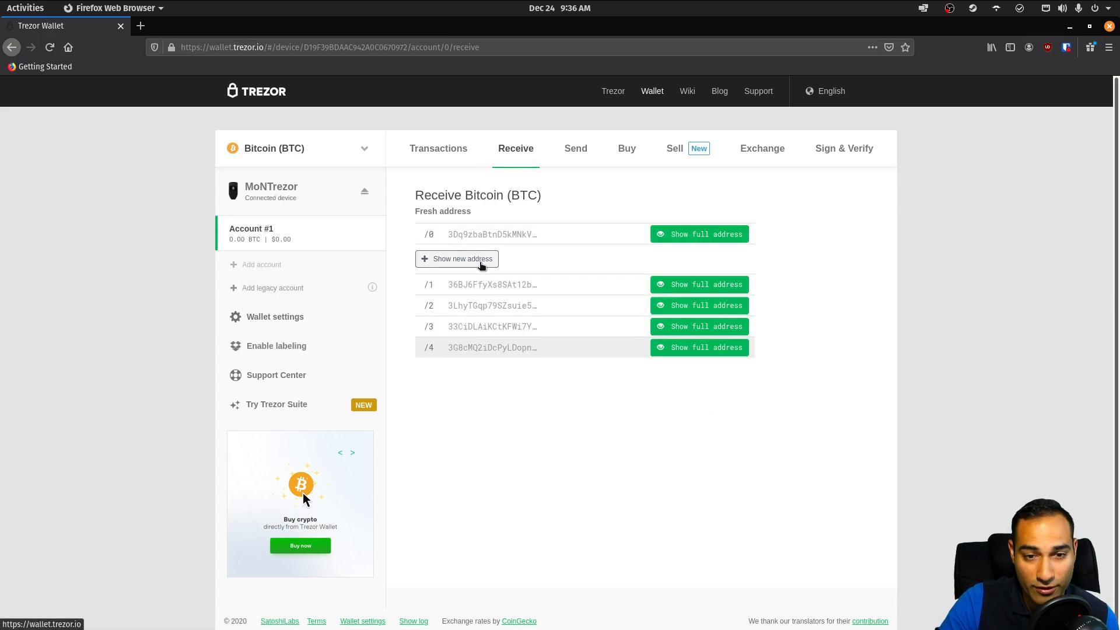
left_click(483, 264)
left_click(482, 265)
left_click(482, 264)
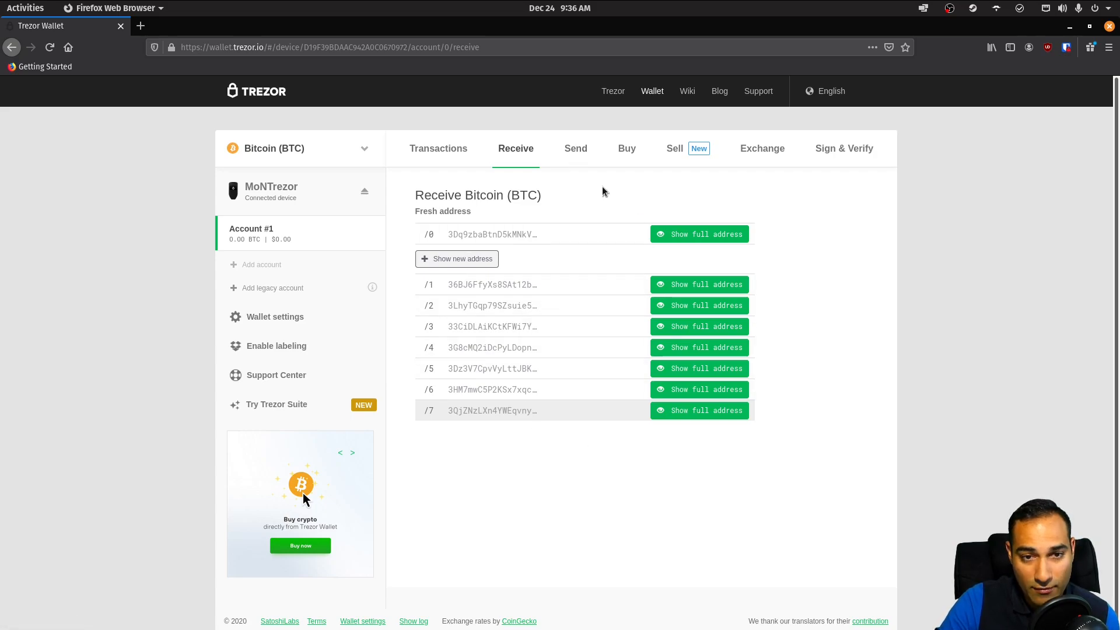
left_click(280, 198)
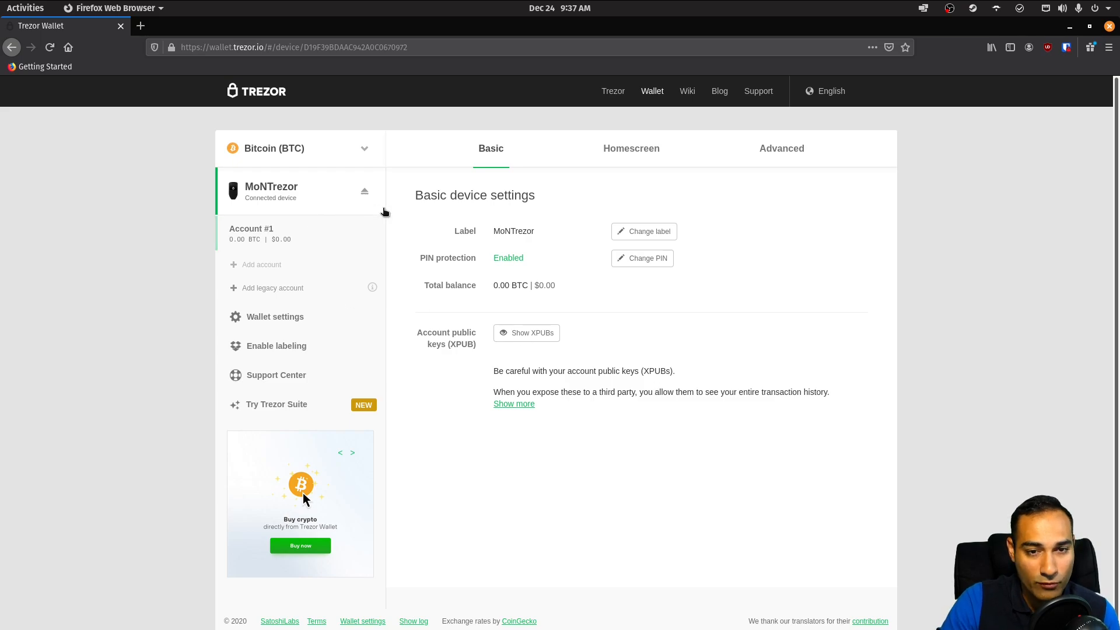
Forget the device and reopen the default wallet with a blank passphrase
left_click(363, 193)
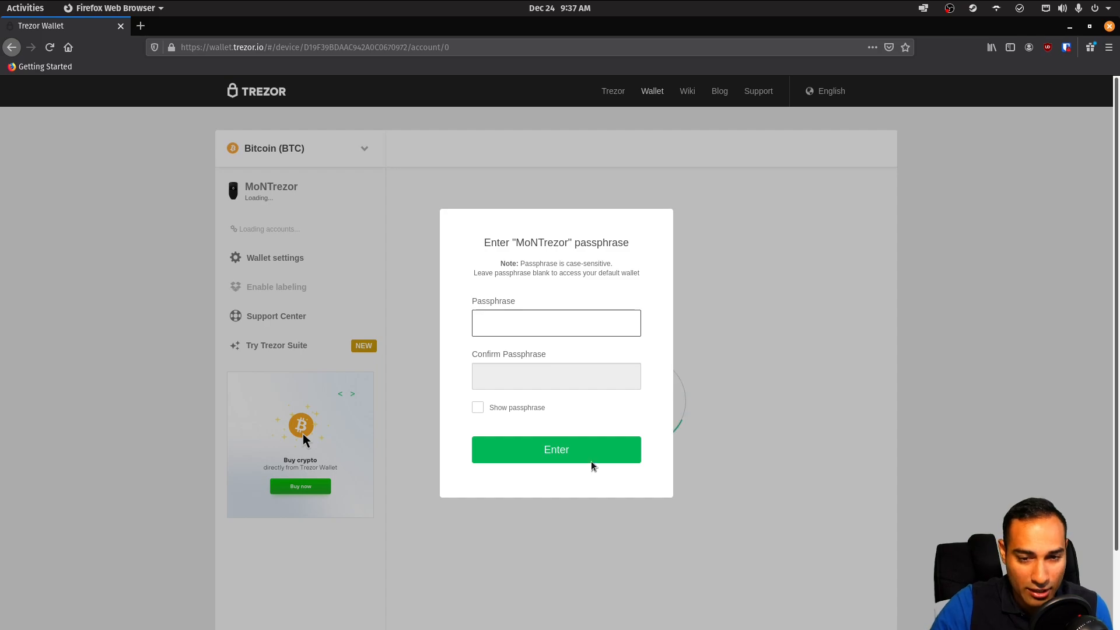
left_click(569, 453)
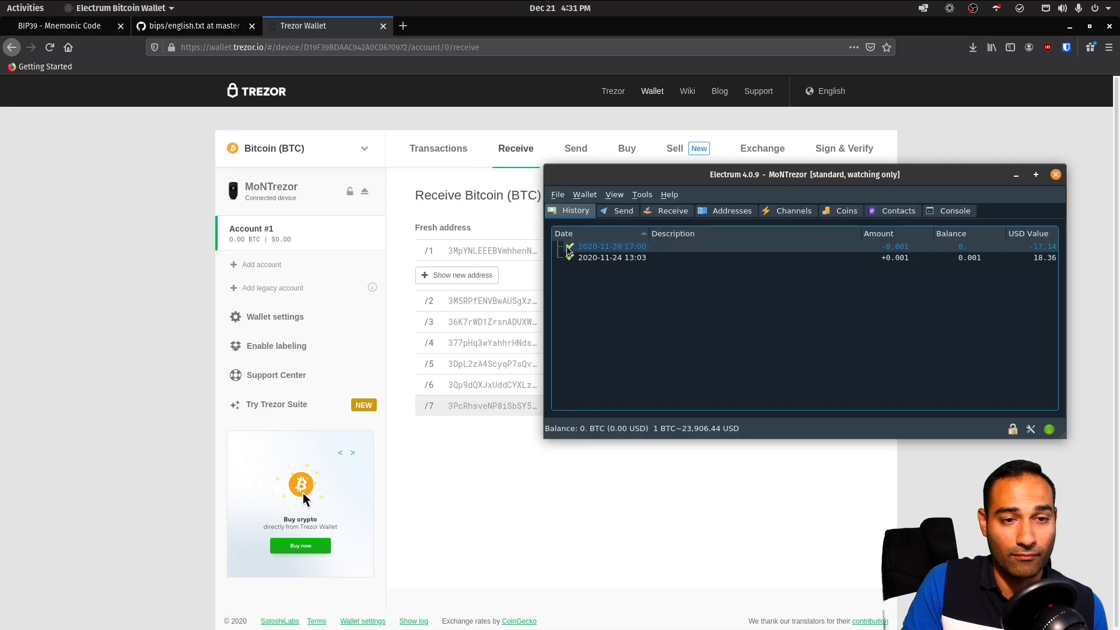
Switch to Newcomers.pdf and present its 'Storing Bitcoin' slide full screen
left_click(57, 204)
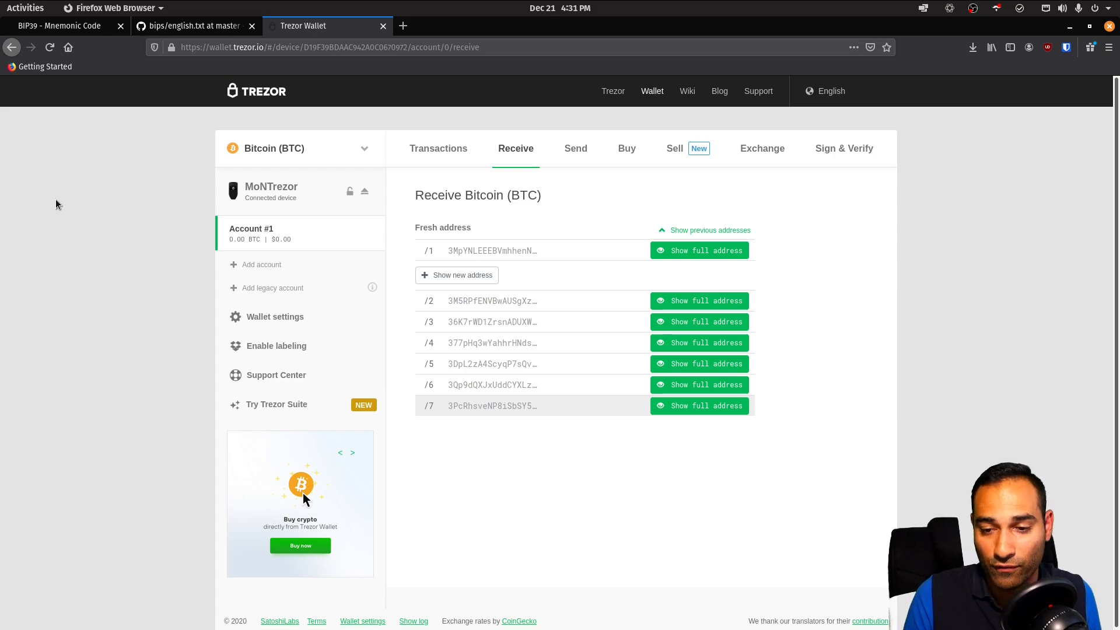
key("alt+Tab")
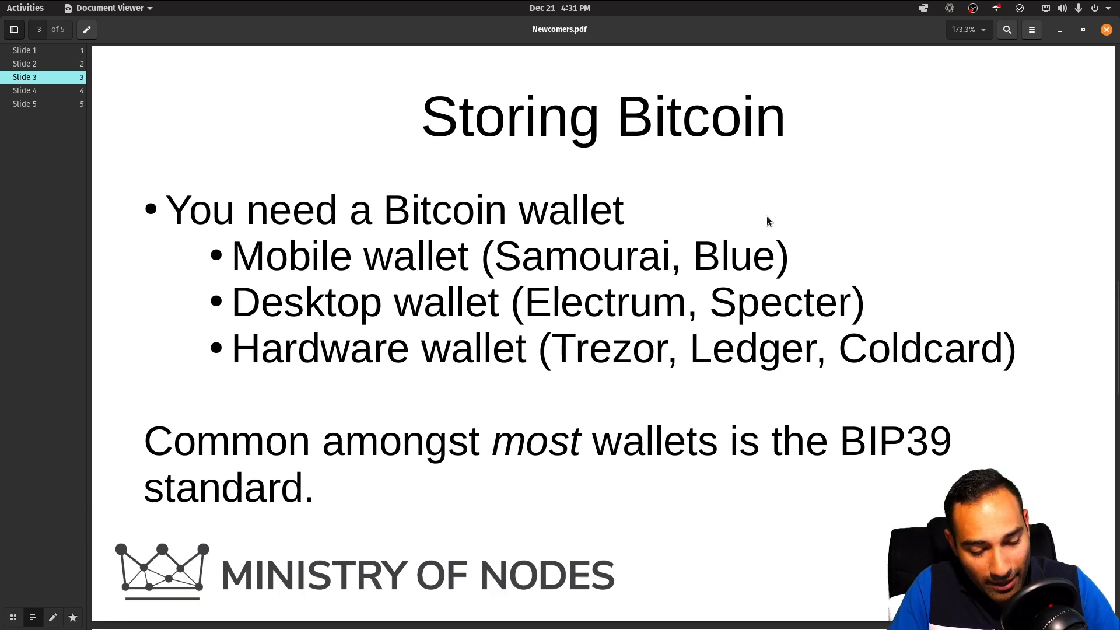
key("F5")
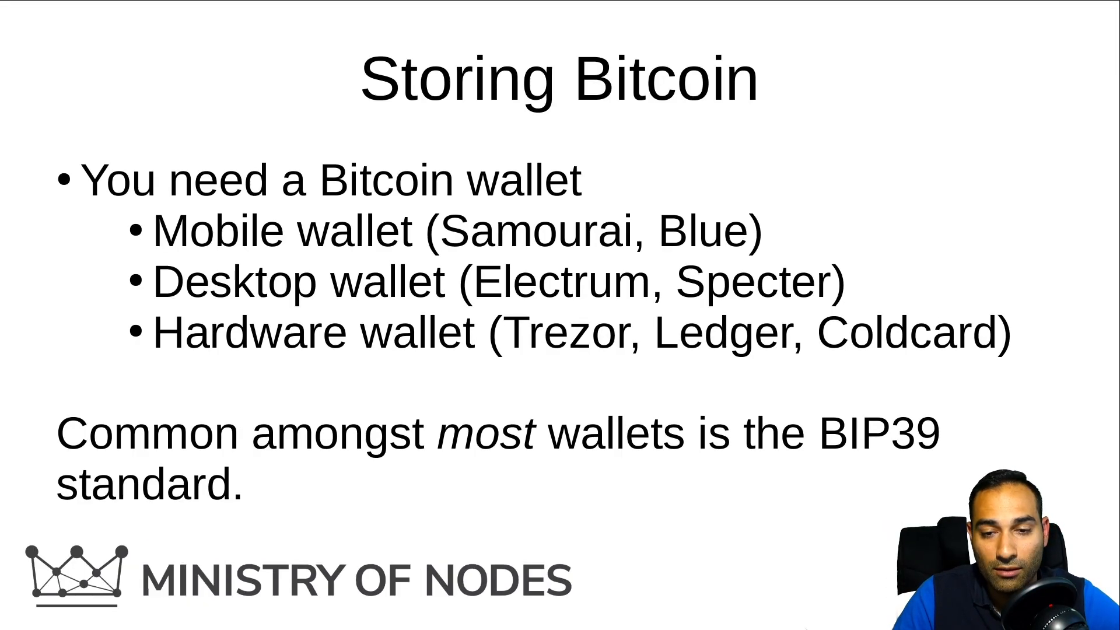